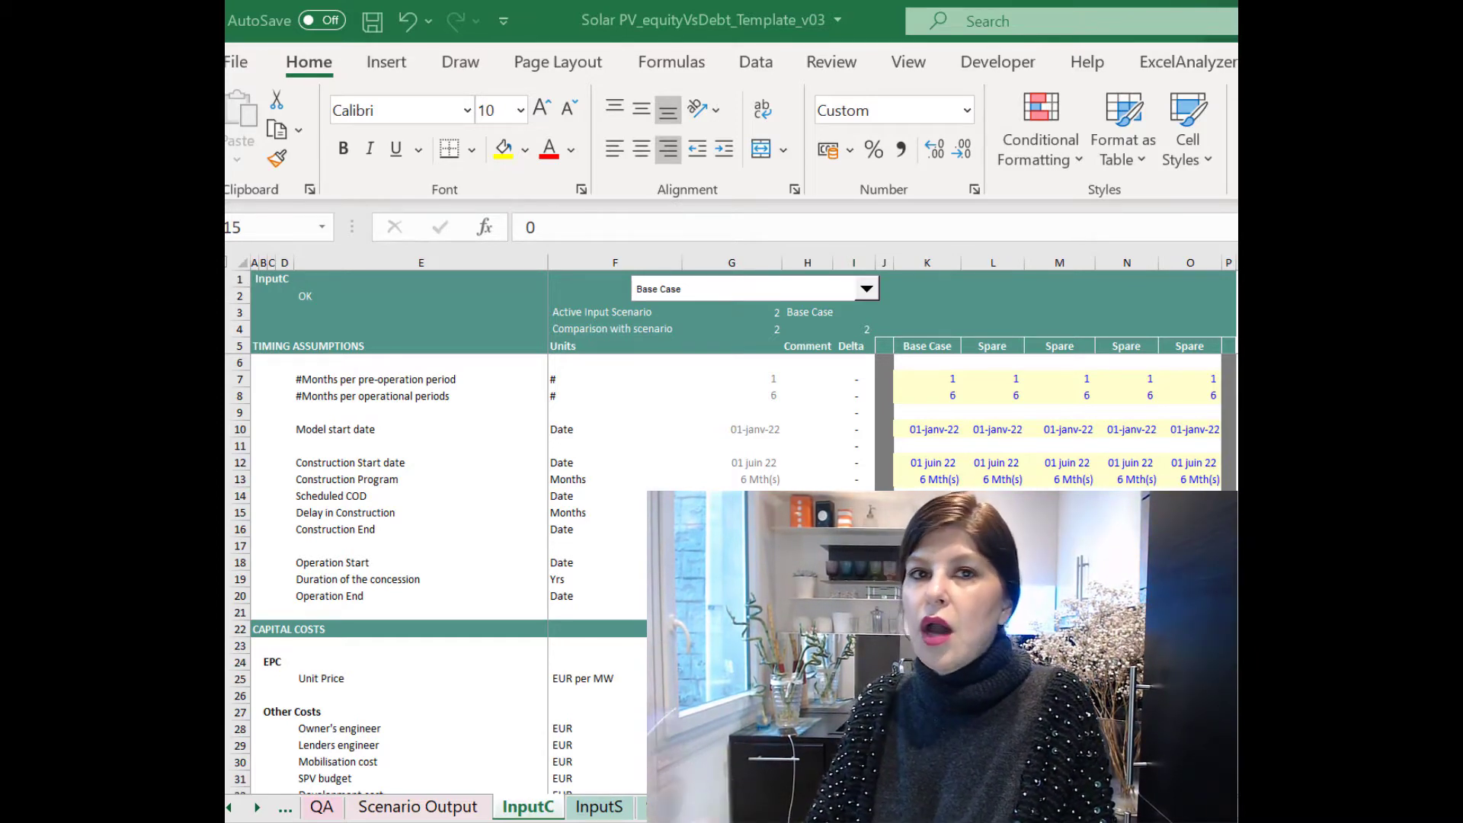
Look over the timing and capital cost inputs on the InputC sheet and highlight the five scenario columns.
{"action": "key", "text": "alt+Tab"}
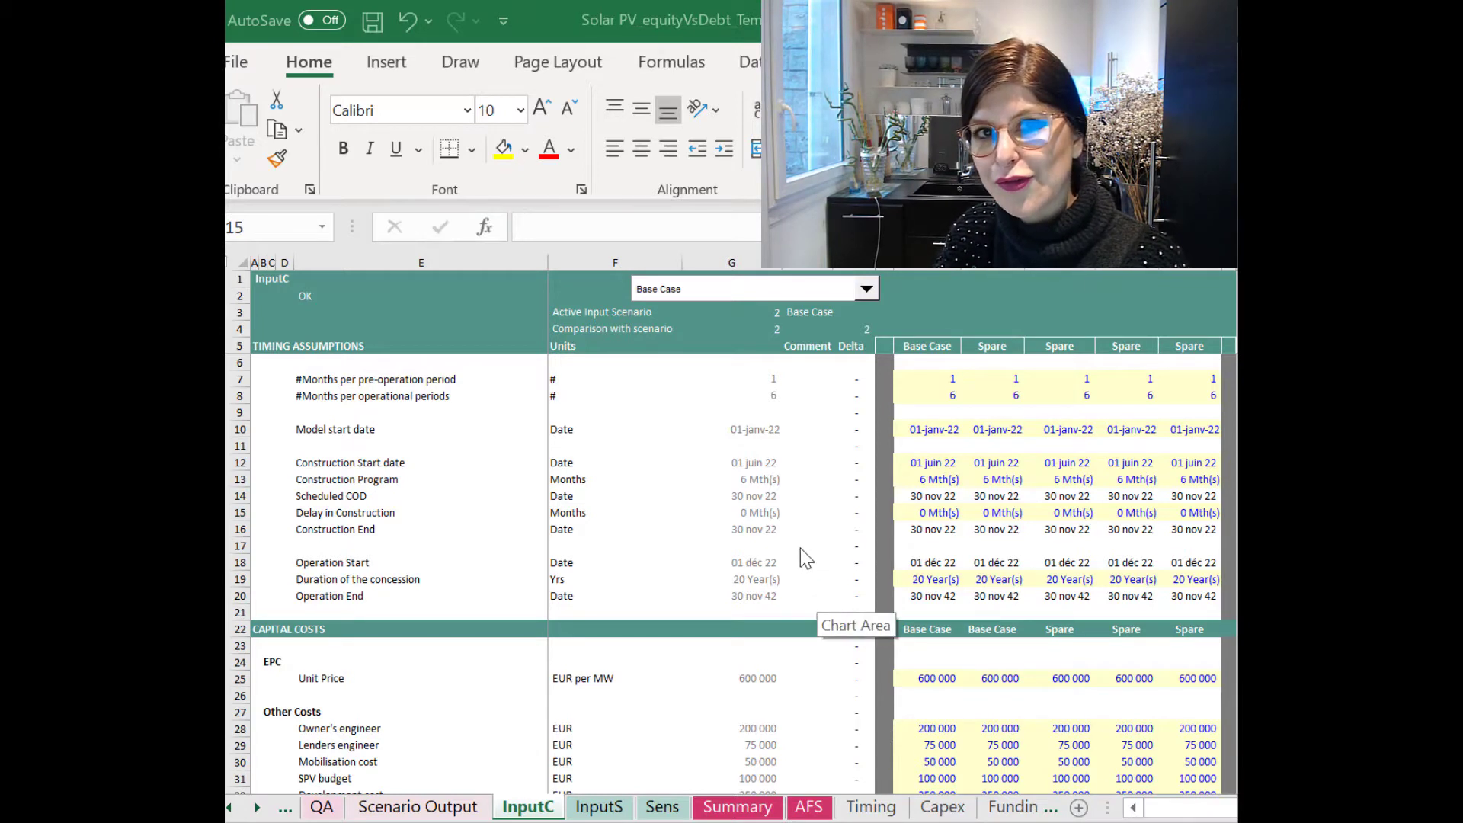
{"action": "left_click", "coordinate": [653, 430]}
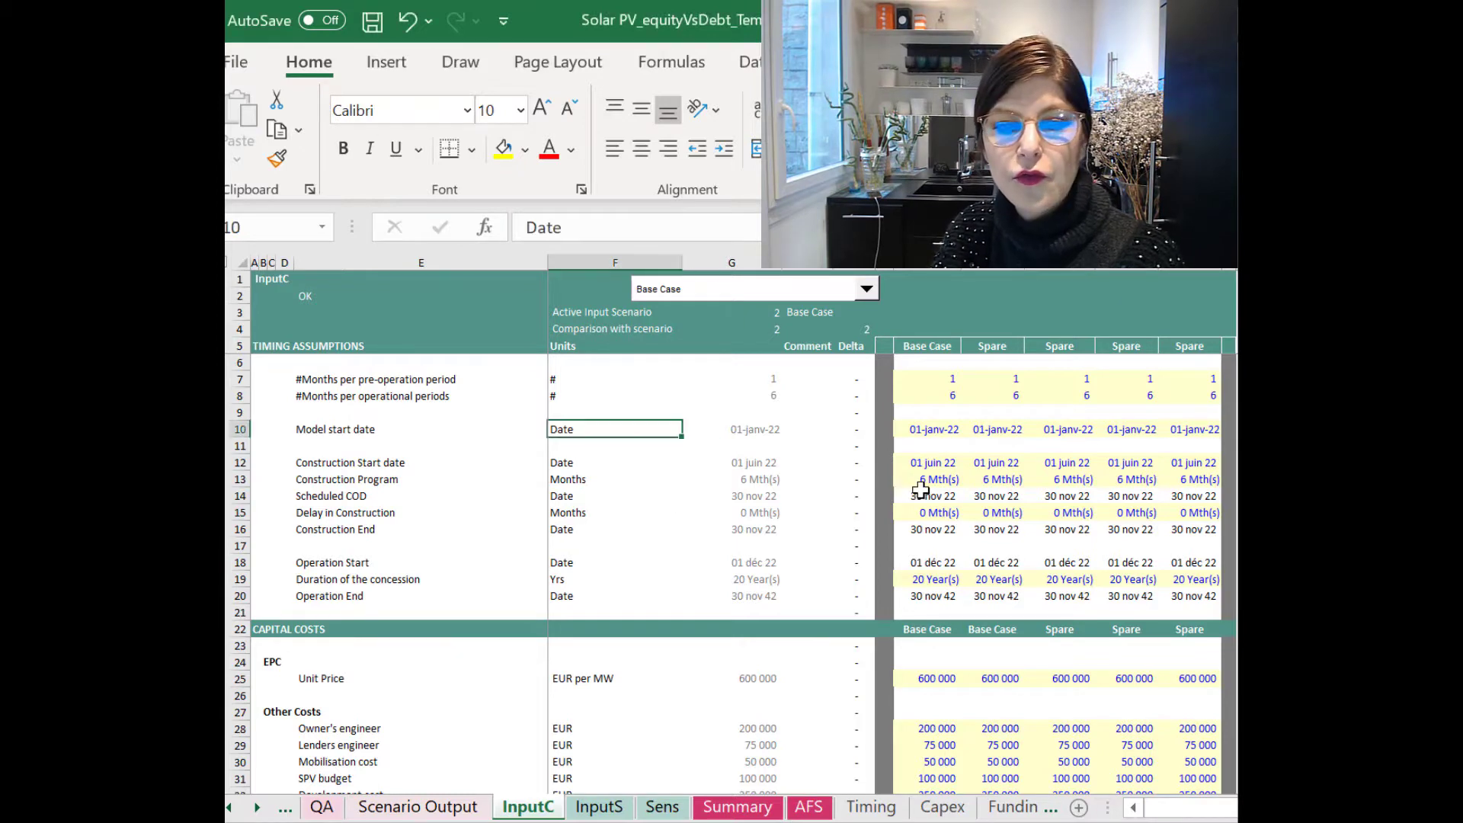
{"action": "scroll", "coordinate": [952, 488], "scroll_direction": "down", "scroll_amount": 5}
{"action": "scroll", "coordinate": [990, 510], "scroll_direction": "up", "scroll_amount": 5}
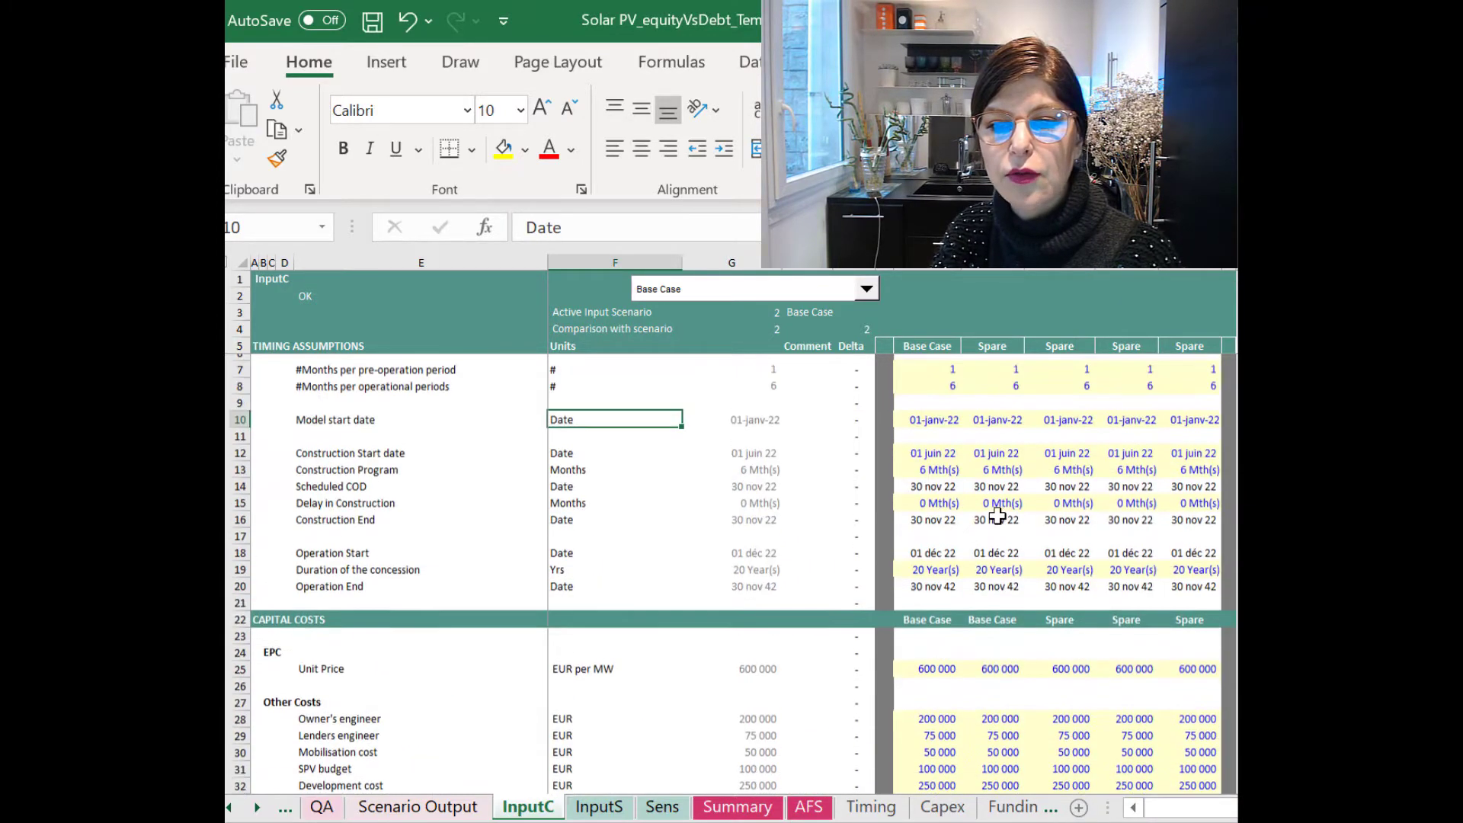
{"action": "left_click_drag", "start_coordinate": [927, 263], "coordinate": [1196, 275]}
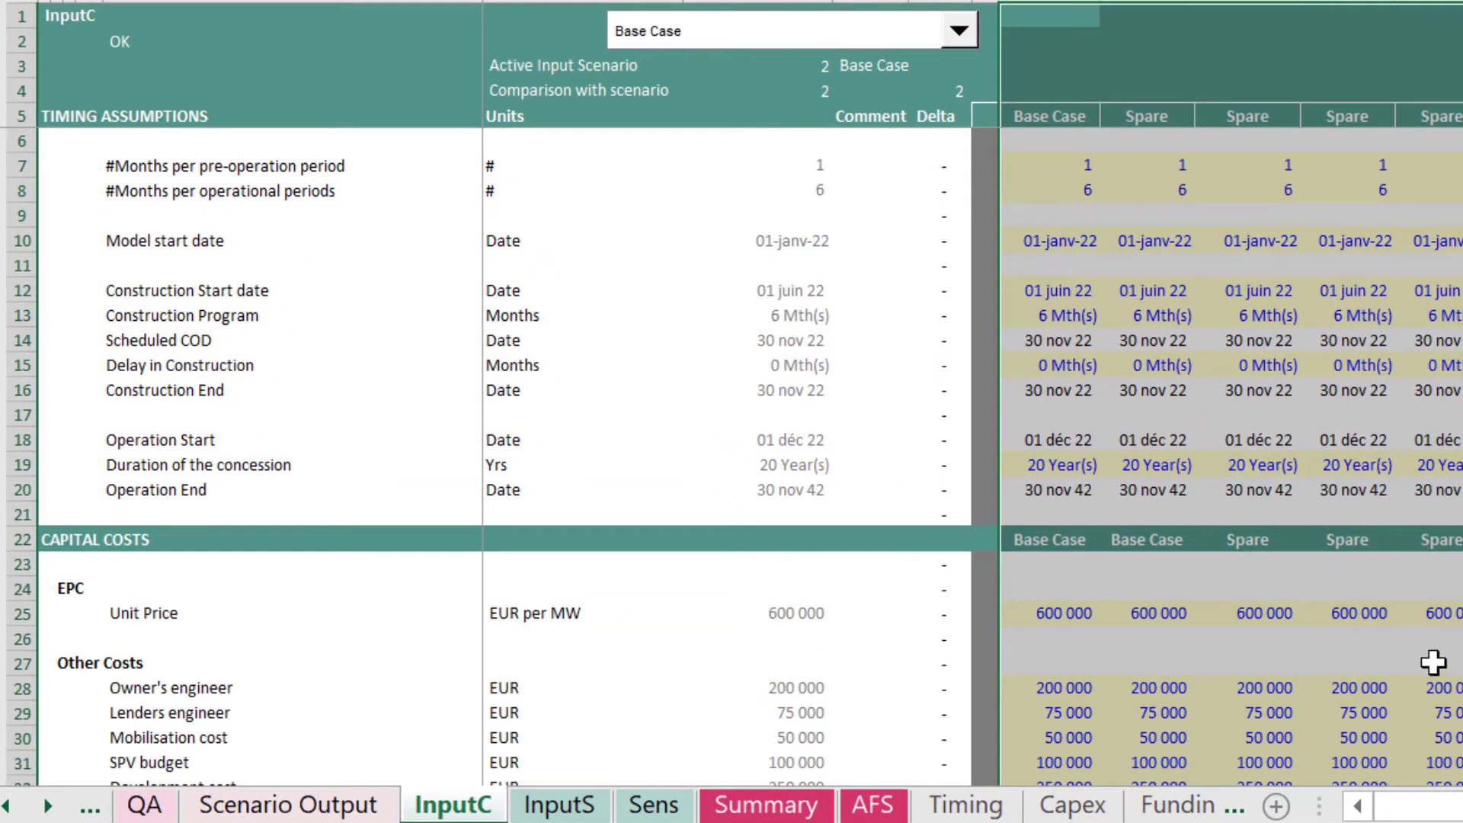
{"action": "left_click", "coordinate": [1032, 292]}
Try different spare scenarios as the active input scenario and return the selection to Base Case.
{"action": "left_click", "coordinate": [838, 44]}
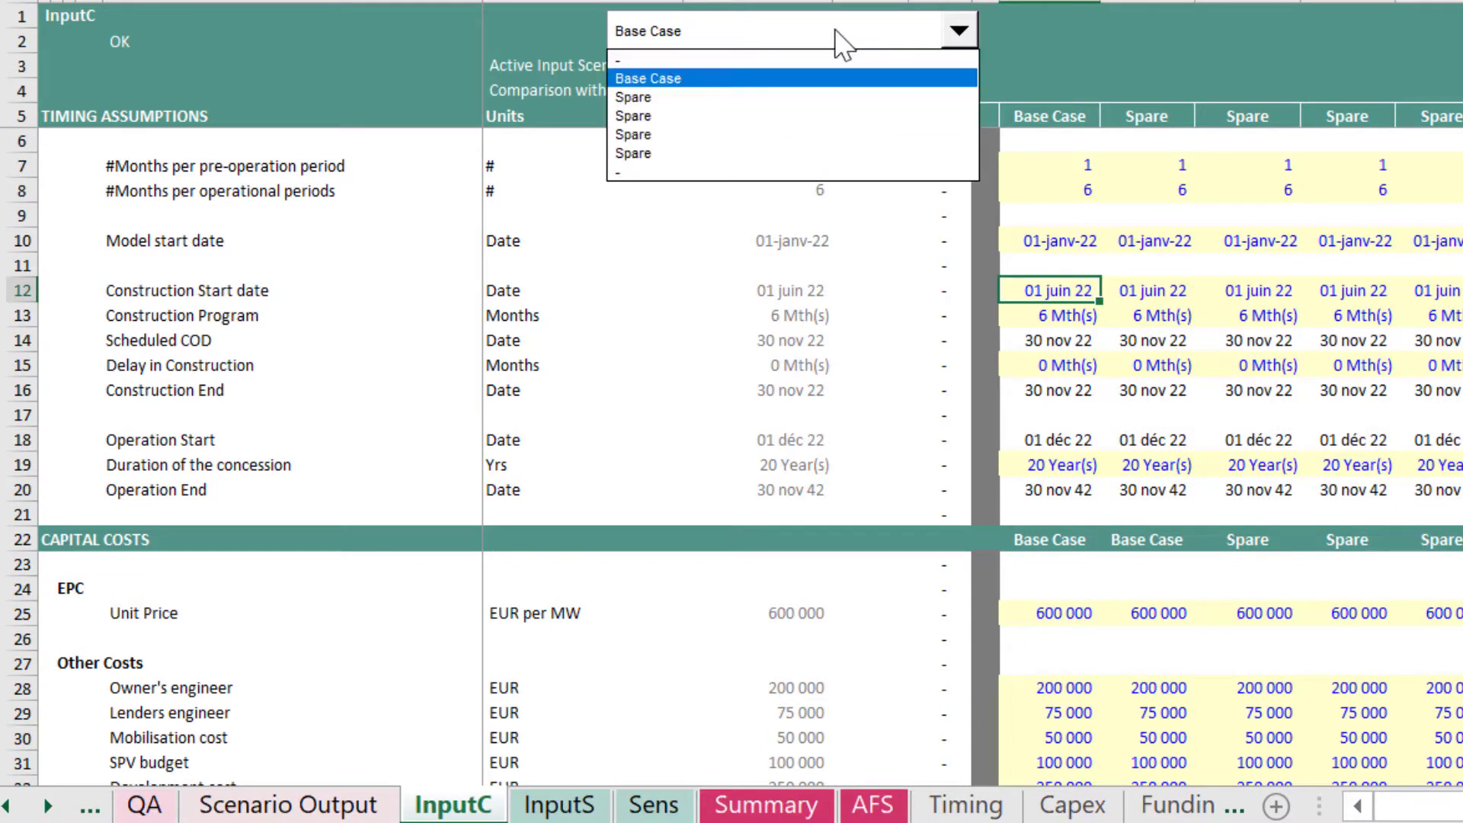
{"action": "left_click", "coordinate": [839, 118]}
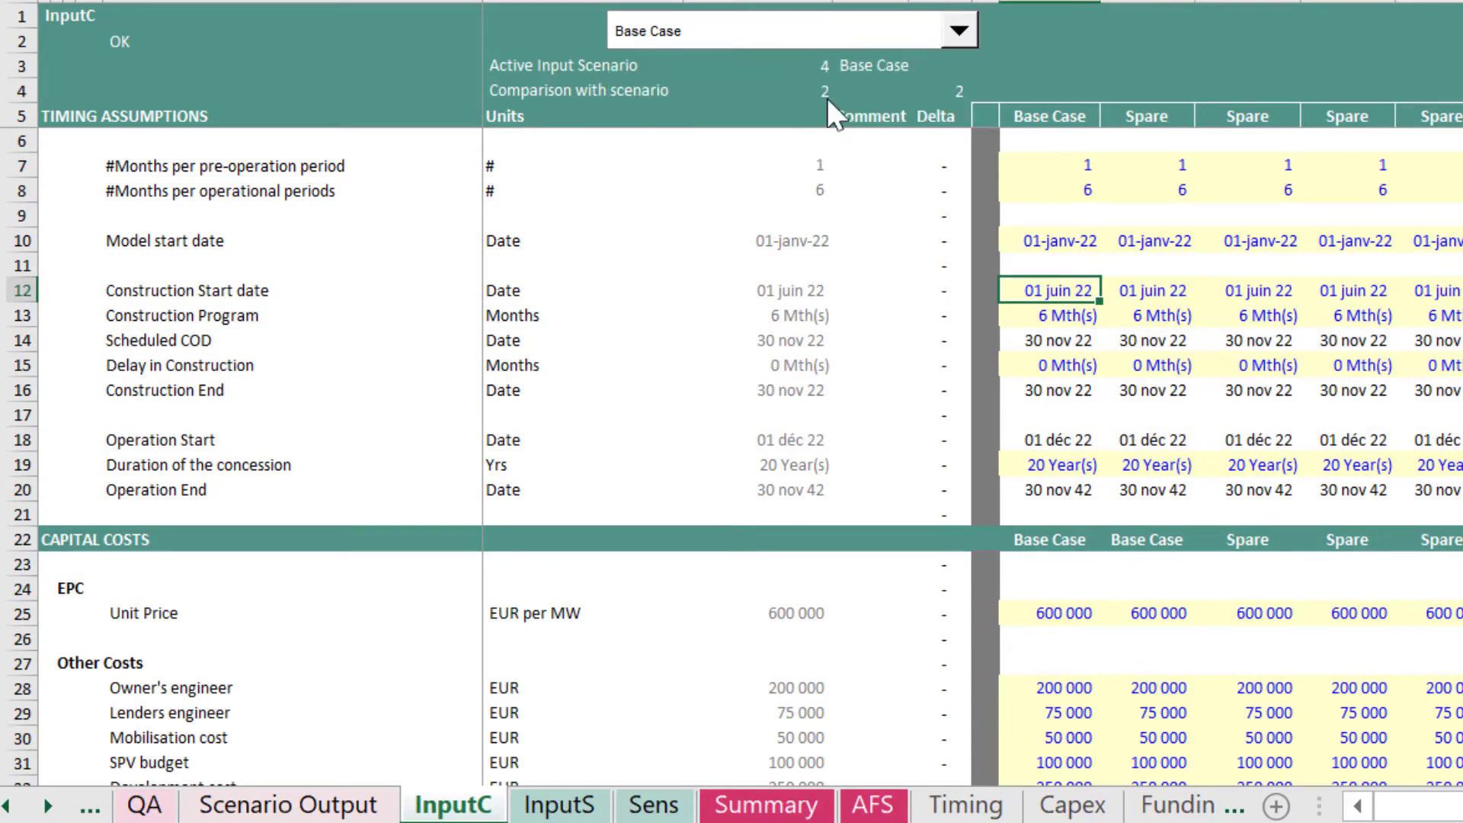
{"action": "left_click", "coordinate": [834, 37]}
{"action": "left_click", "coordinate": [808, 134]}
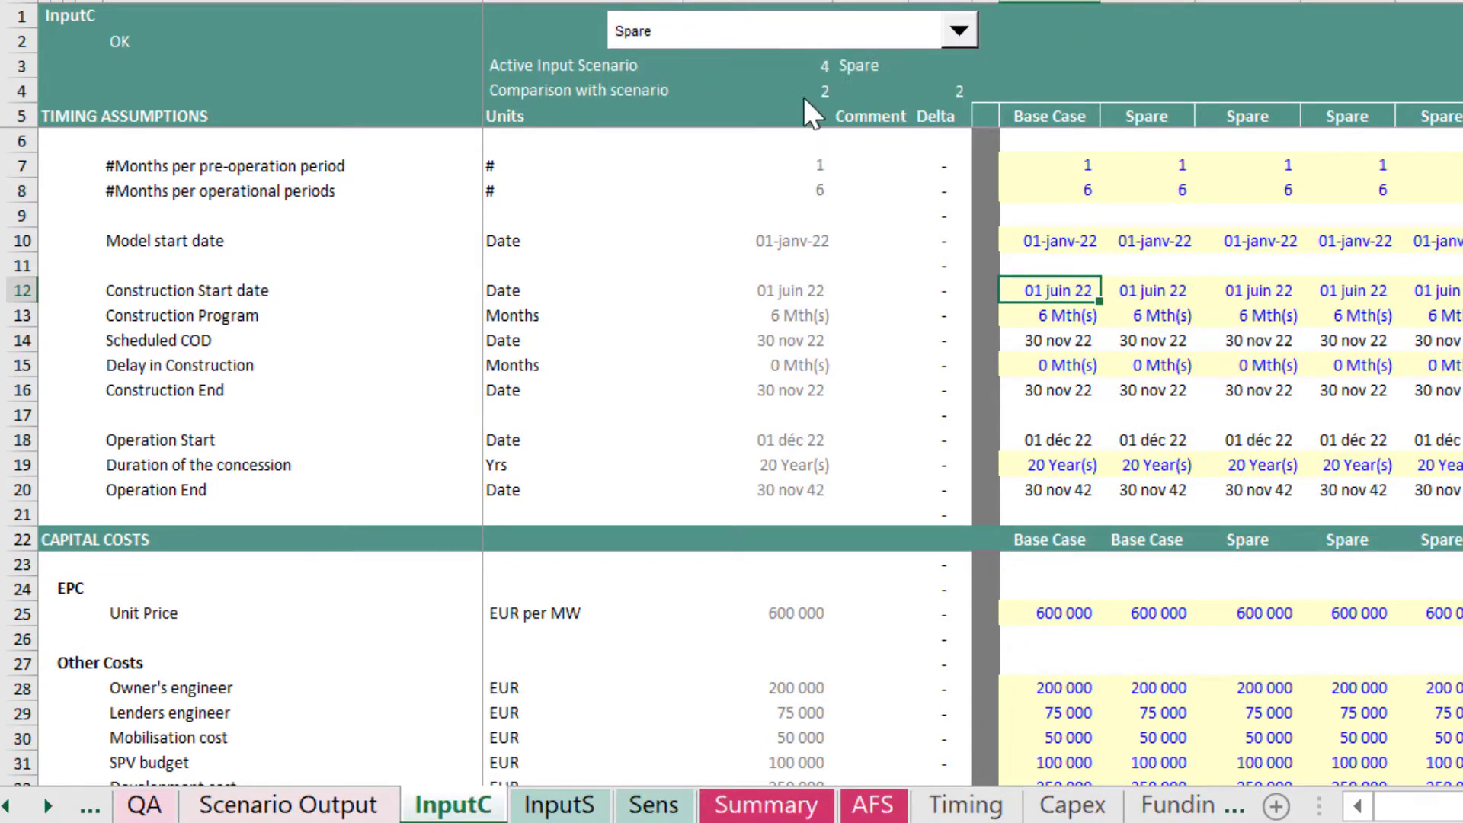
{"action": "left_click", "coordinate": [806, 39]}
{"action": "left_click", "coordinate": [804, 59]}
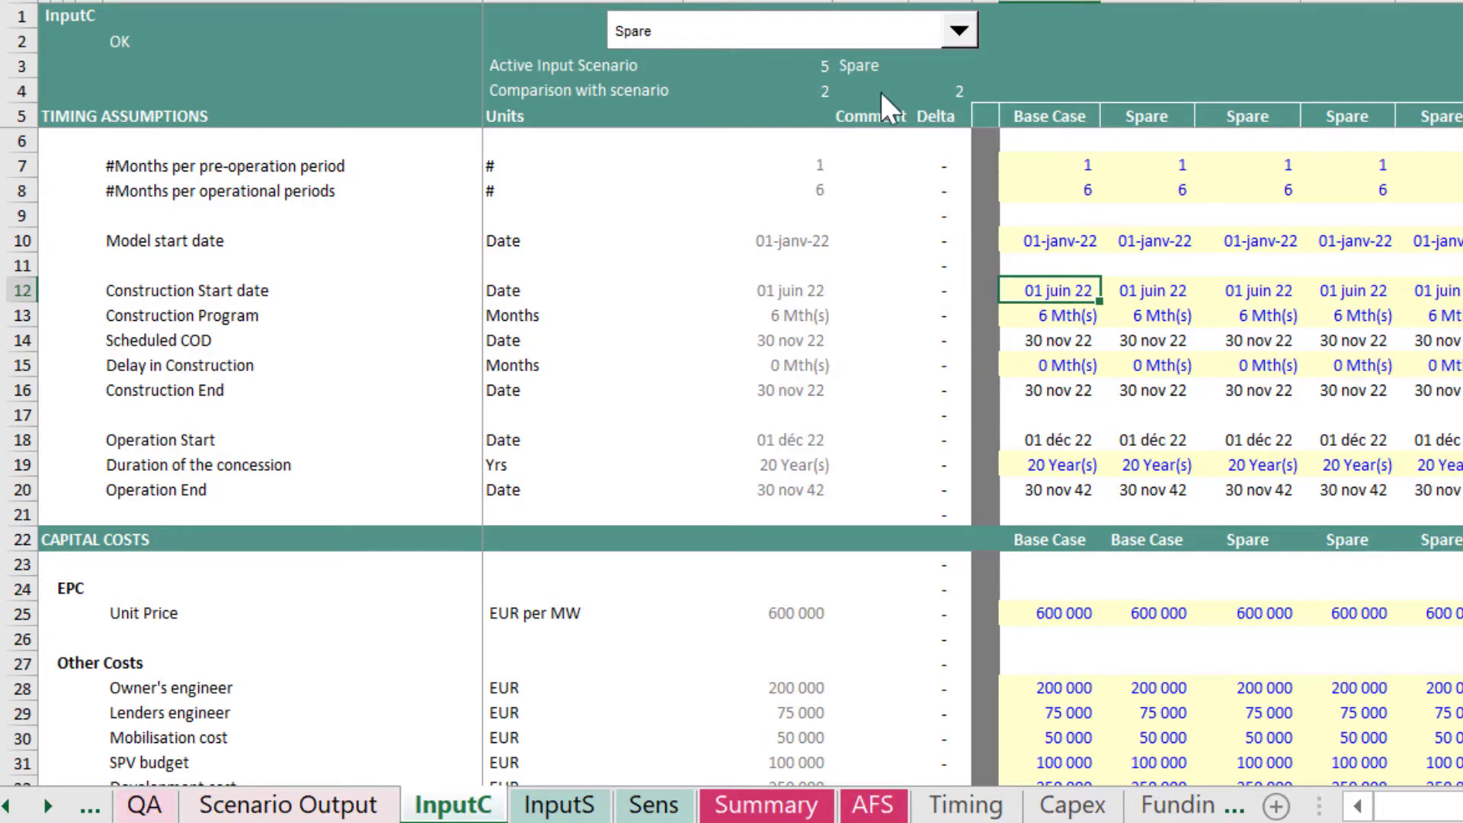
Review the scenario columns, the Base Case heading and the timing assumptions from model start date to operation start.
{"action": "left_click", "coordinate": [1053, 2]}
{"action": "left_click_drag", "start_coordinate": [1053, 2], "coordinate": [1432, 4]}
{"action": "left_click", "coordinate": [1385, 189]}
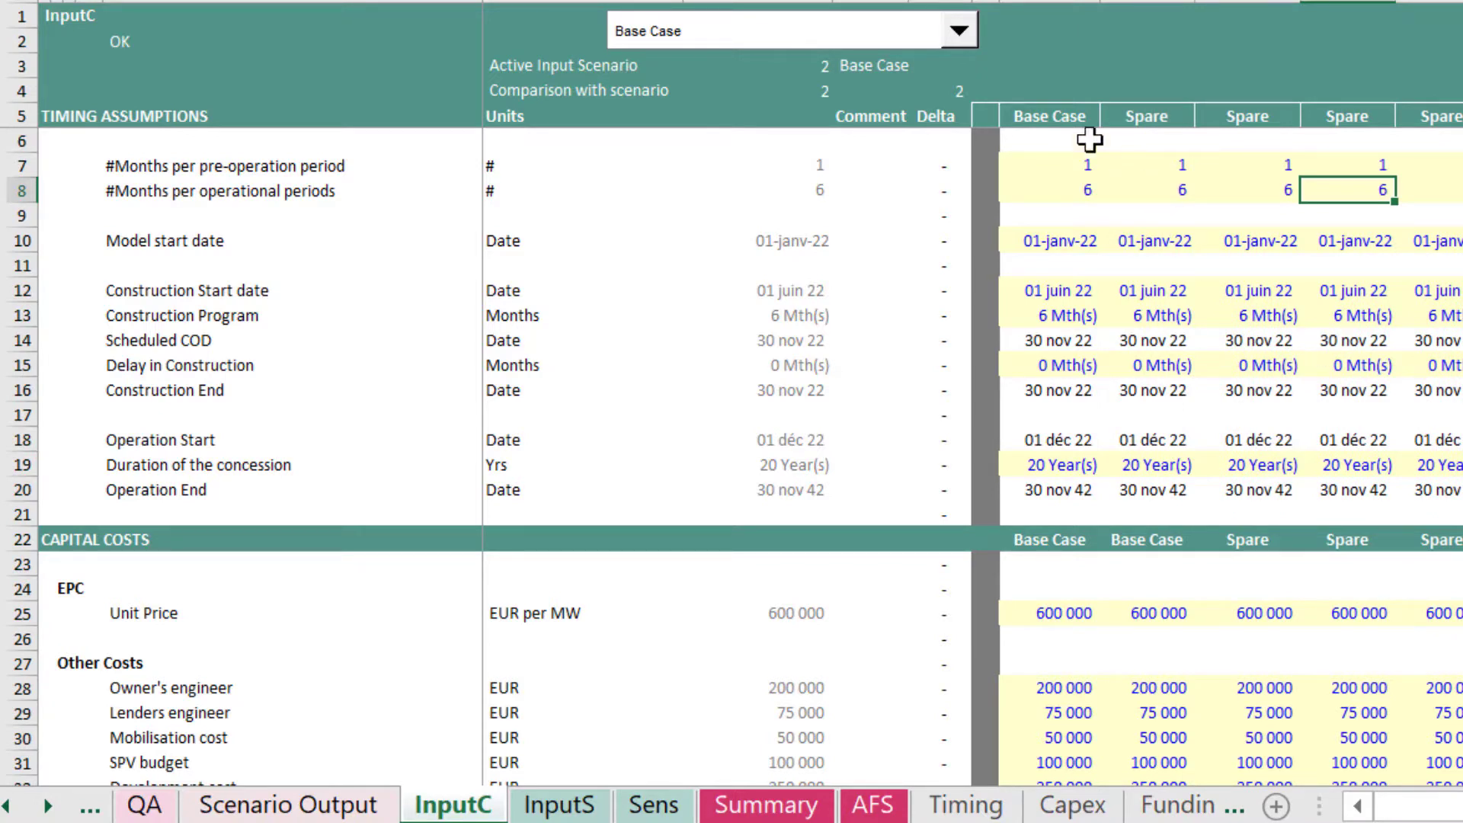
{"action": "left_click", "coordinate": [1061, 113]}
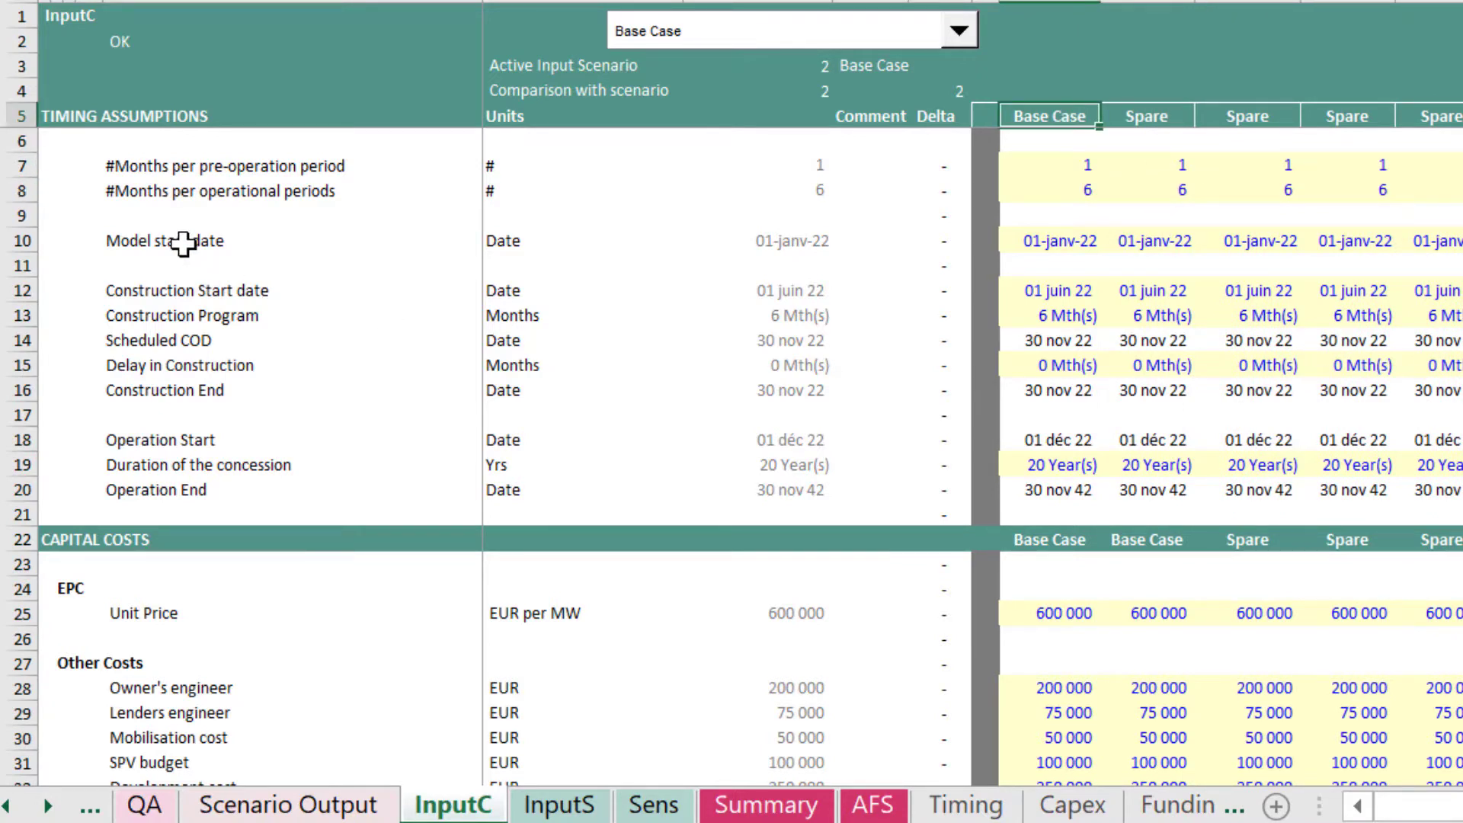
{"action": "left_click_drag", "start_coordinate": [184, 240], "coordinate": [796, 431]}
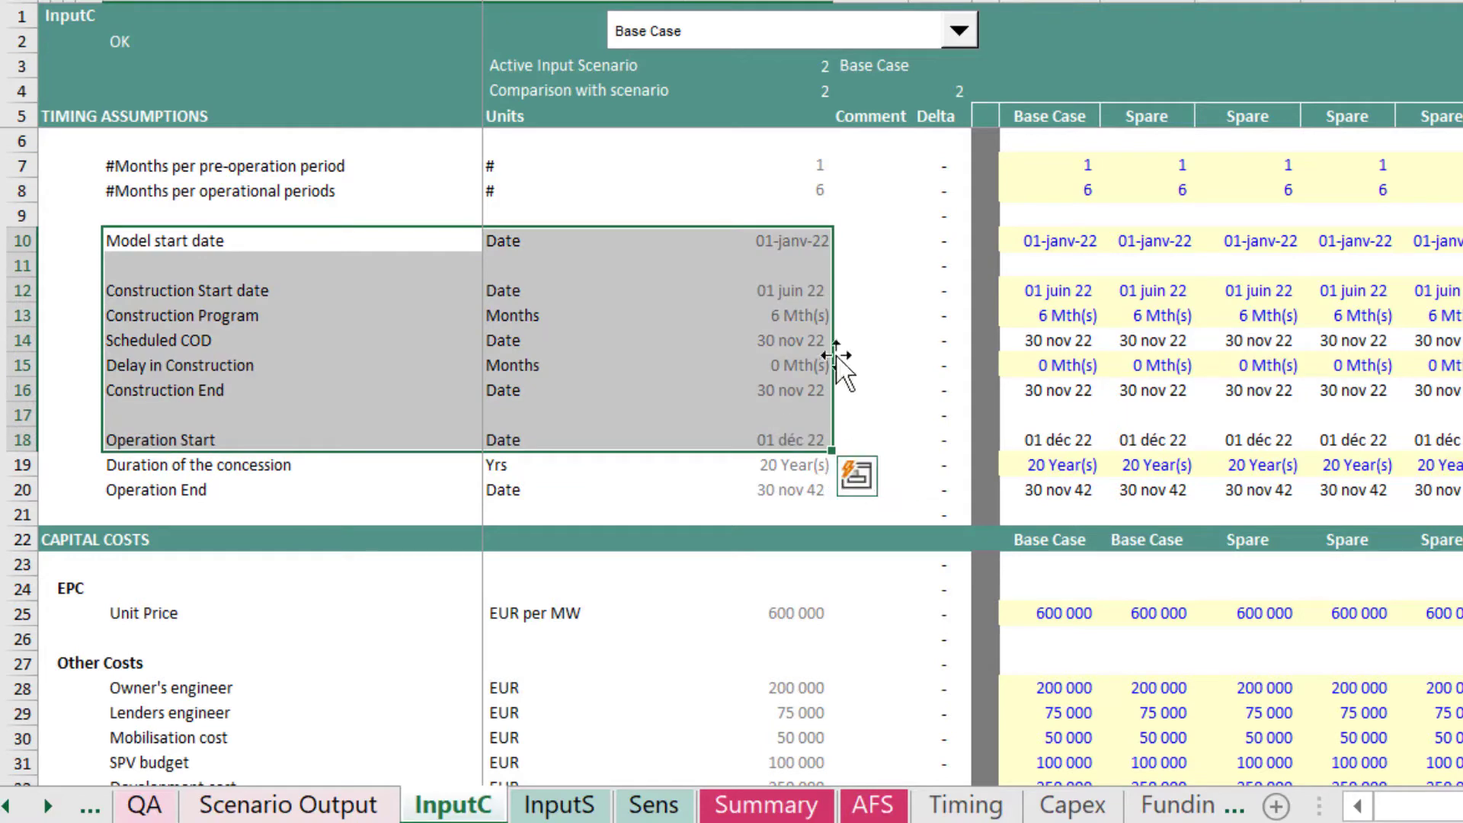
Rename the Base Case scenario heading in the timing assumptions as "70% construction debt and equity & without refinancing".
{"action": "left_click", "coordinate": [1089, 118]}
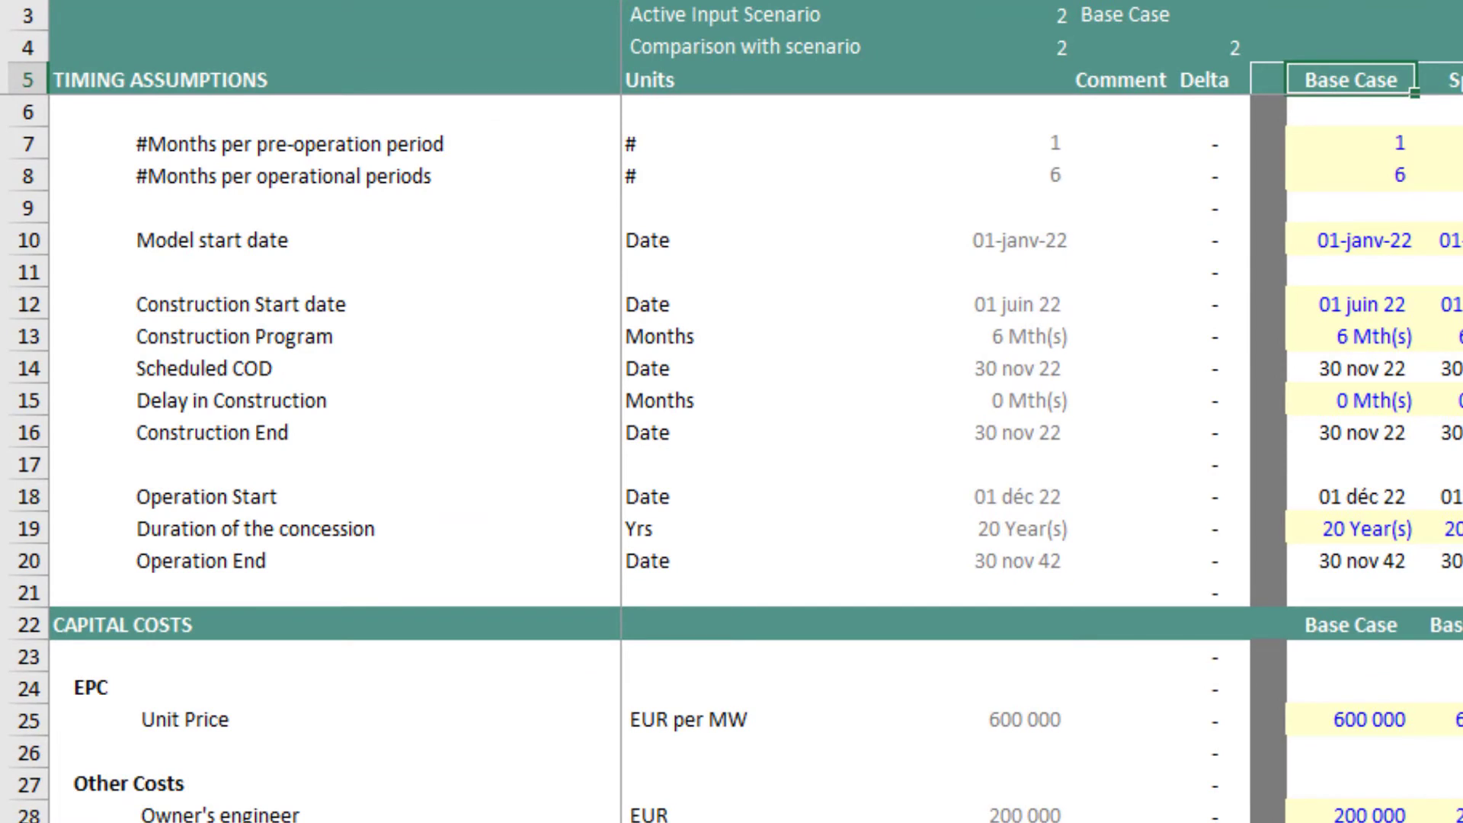
{"action": "type", "text": "70%"}
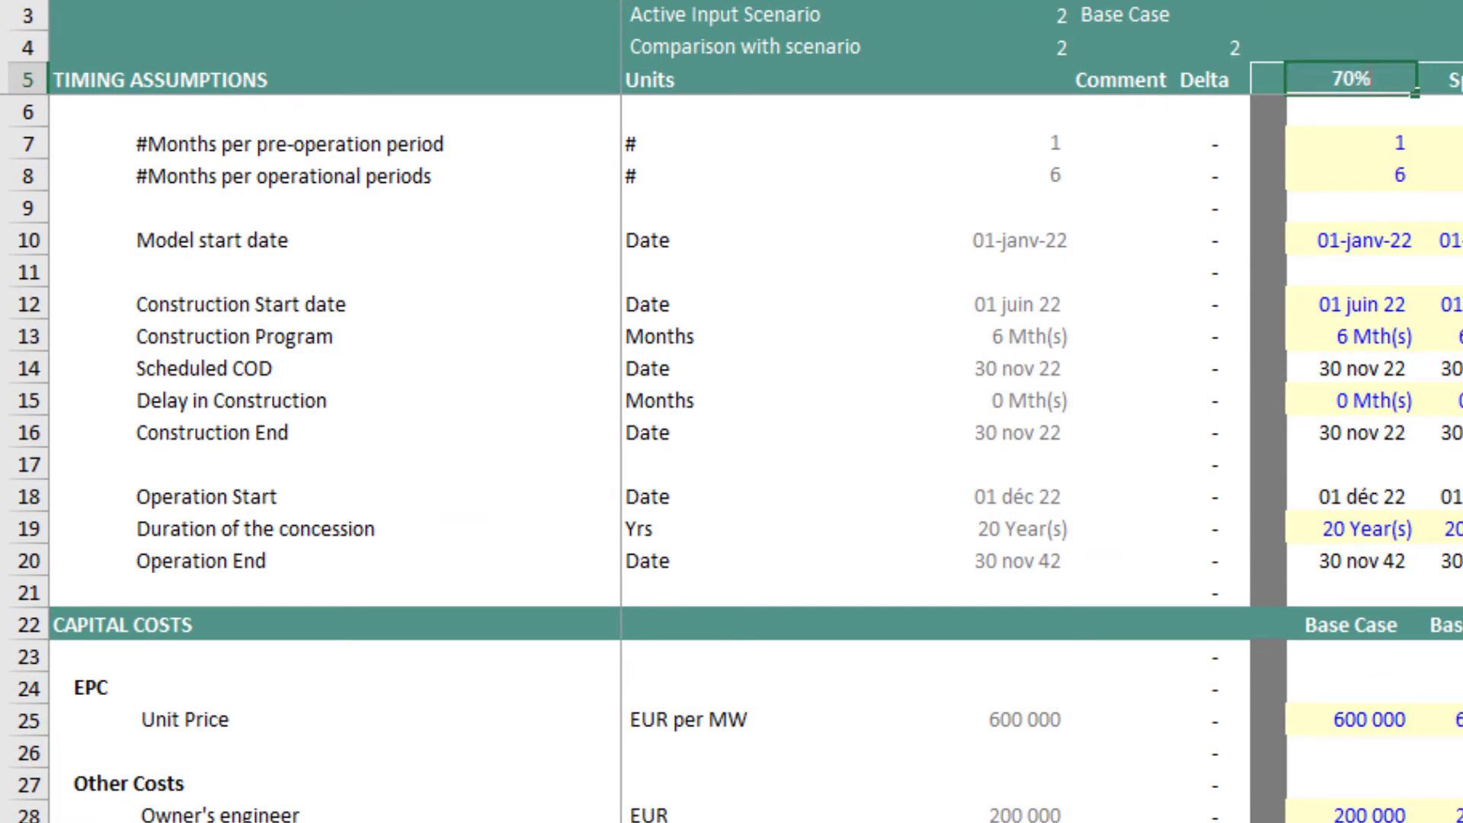
{"action": "type", "text": " debt and"}
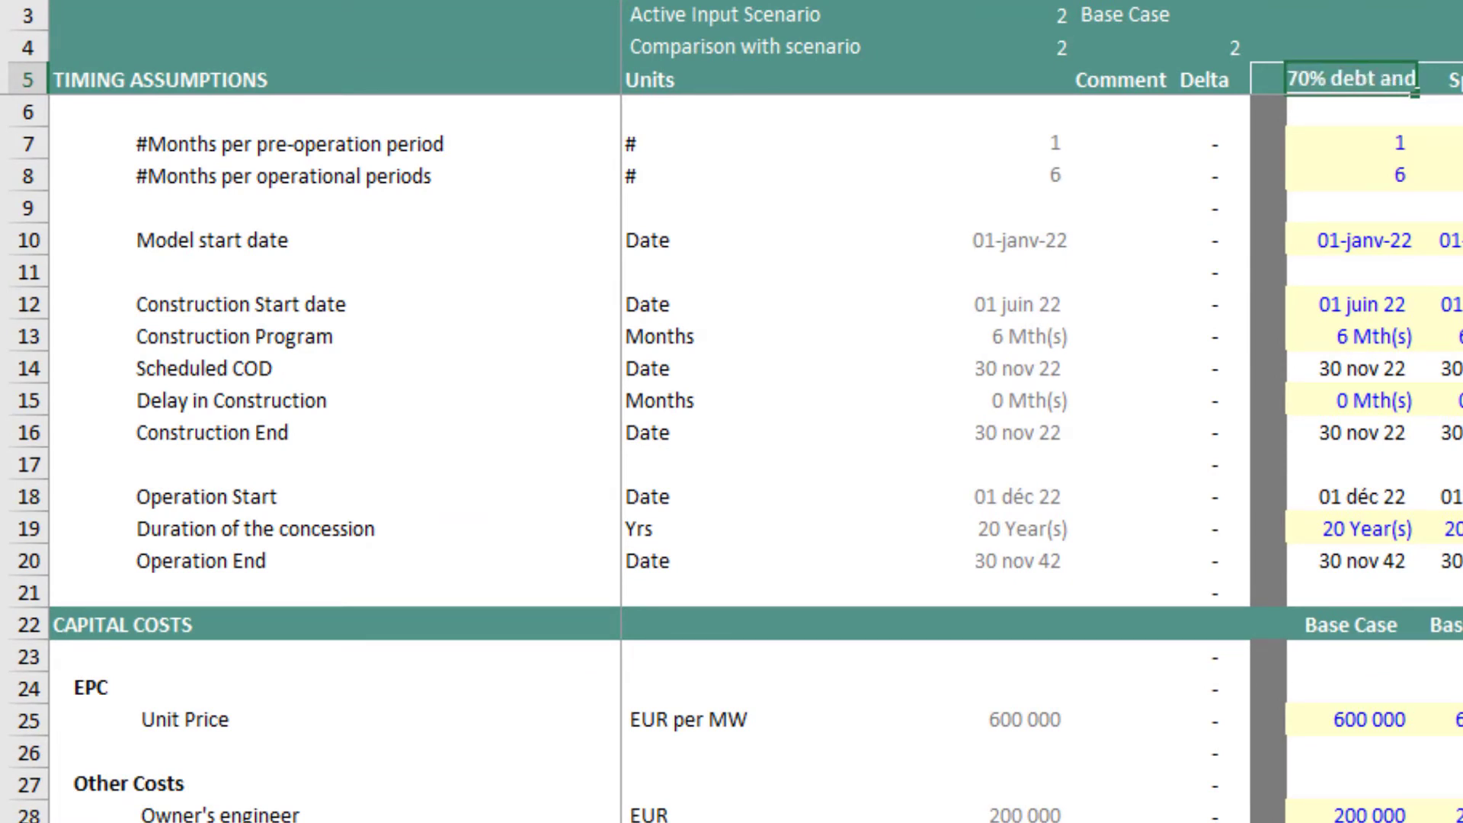
{"action": "type", "text": " equity"}
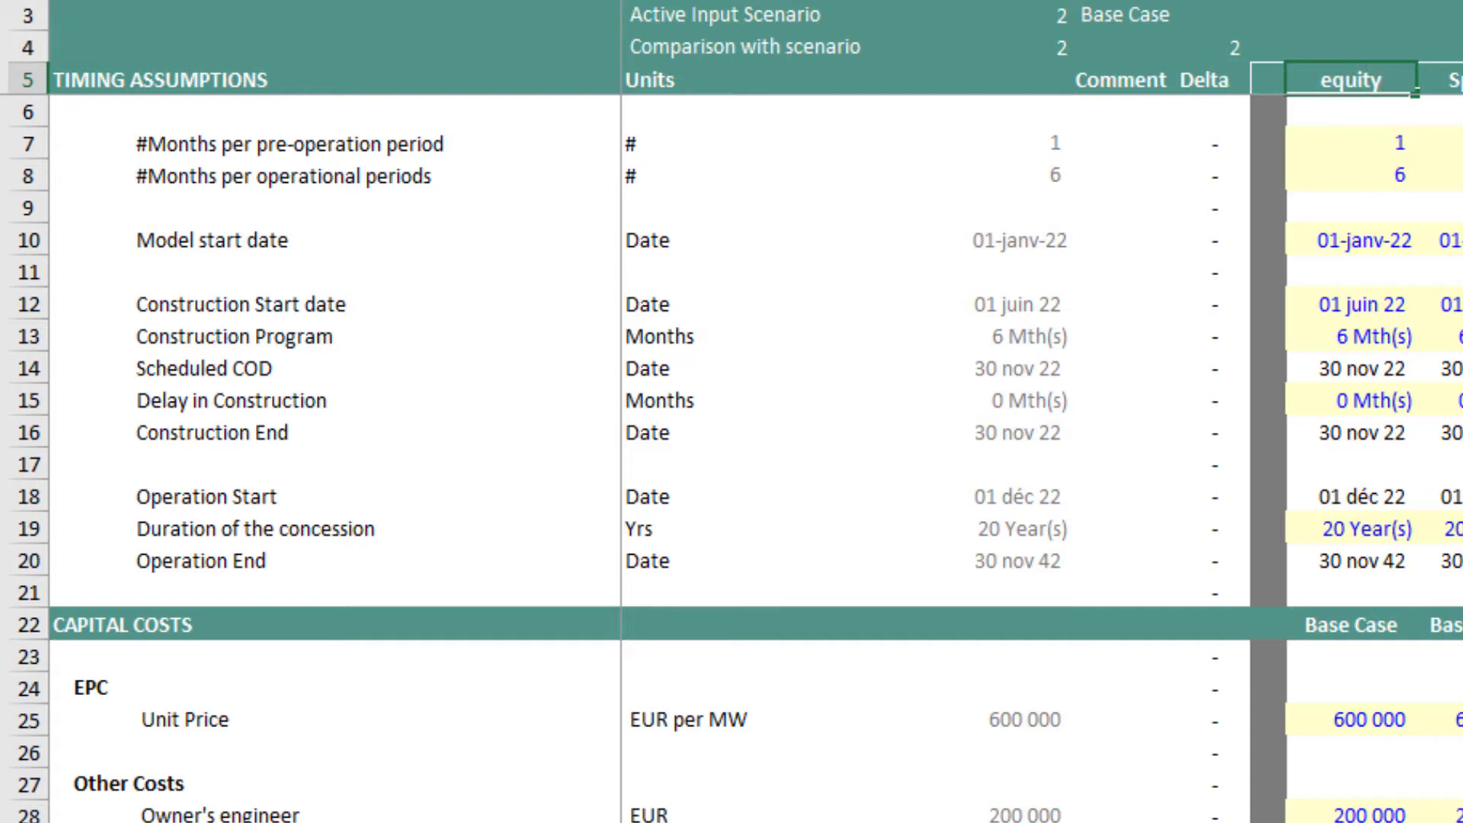
{"action": "key", "text": "Return"}
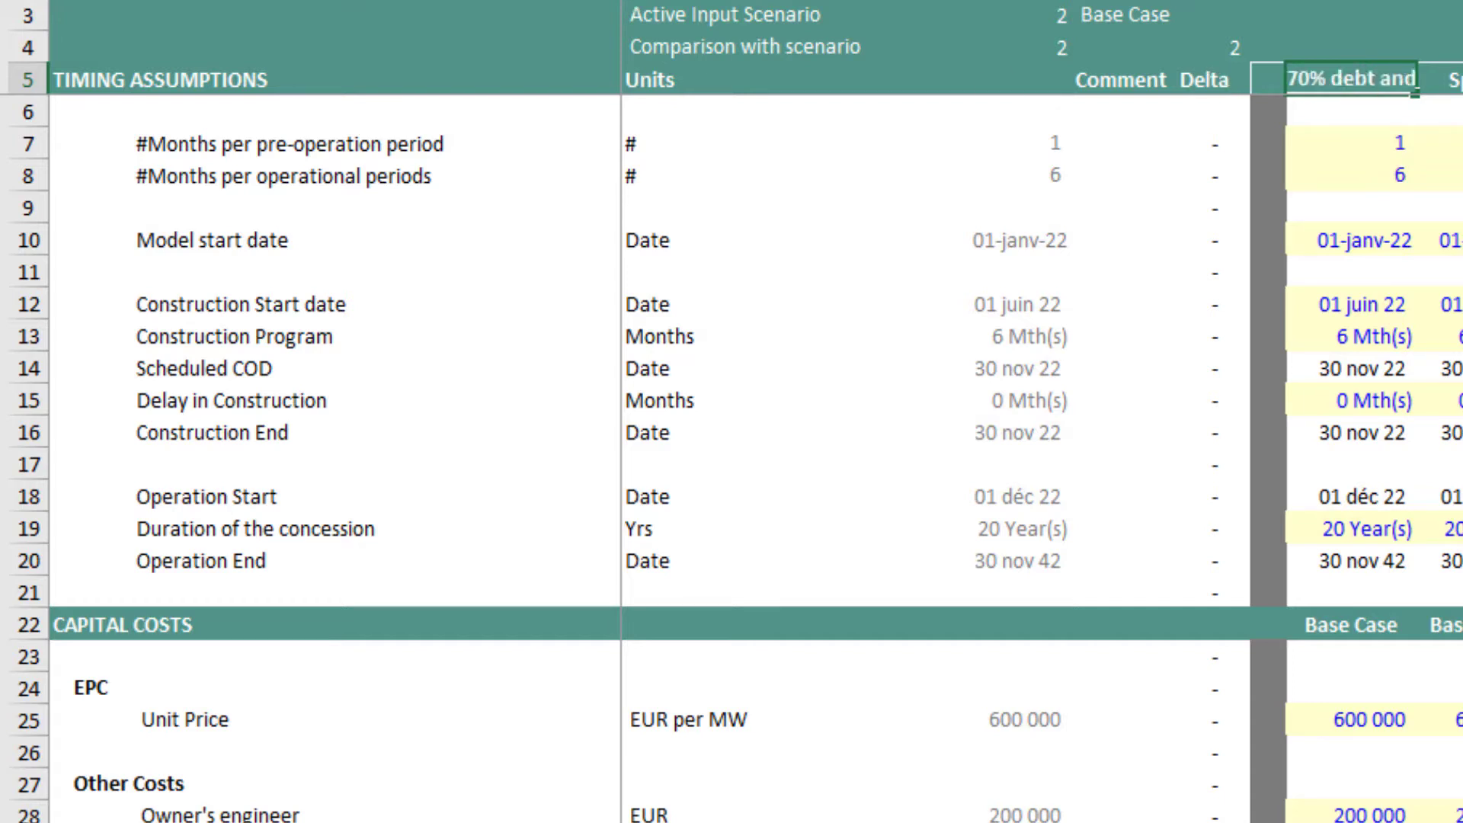
{"action": "type", "text": "constr"}
{"action": "type", "text": "uctdeb"}
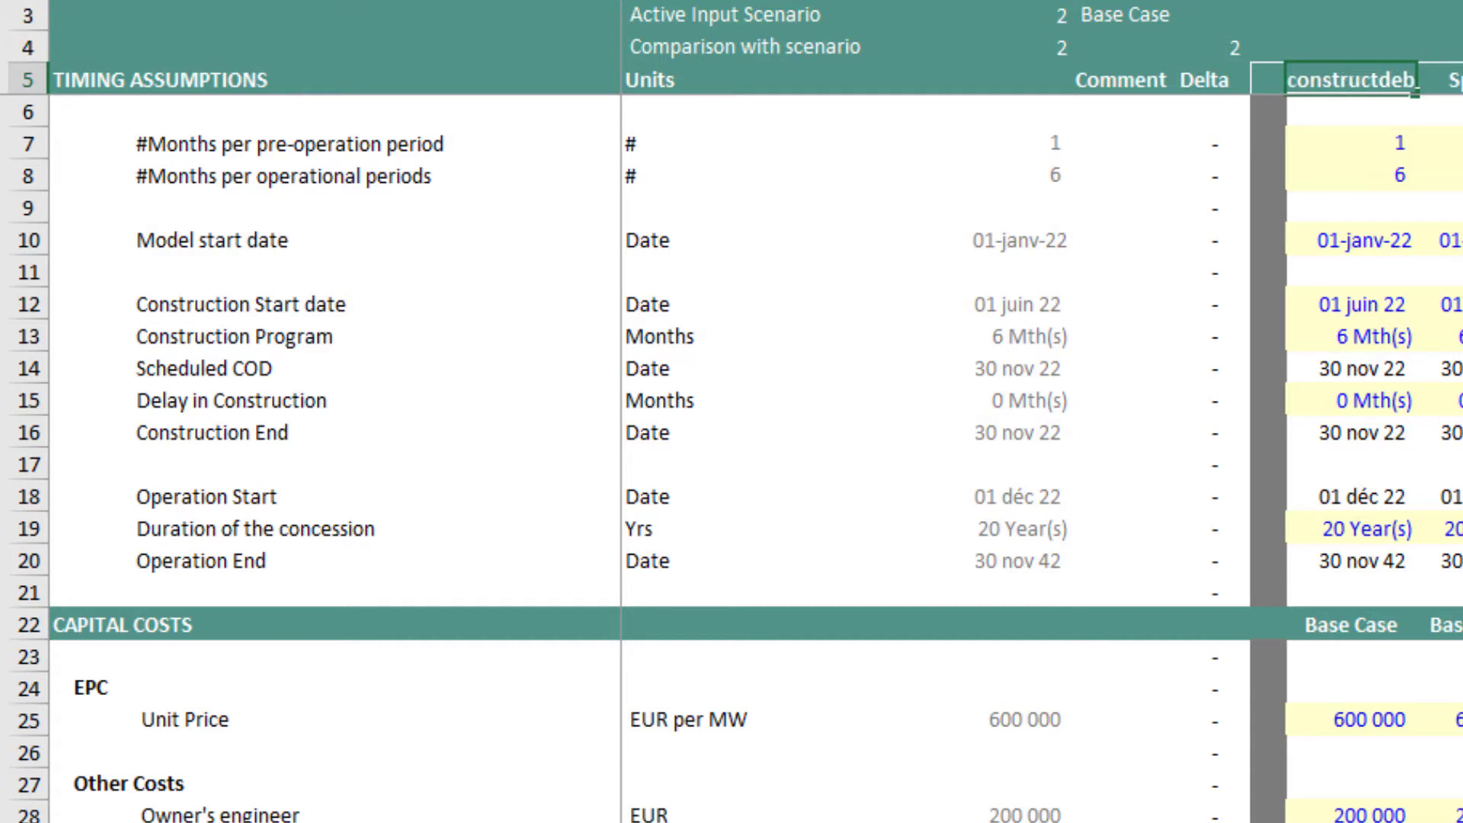
{"action": "type", "text": "ion"}
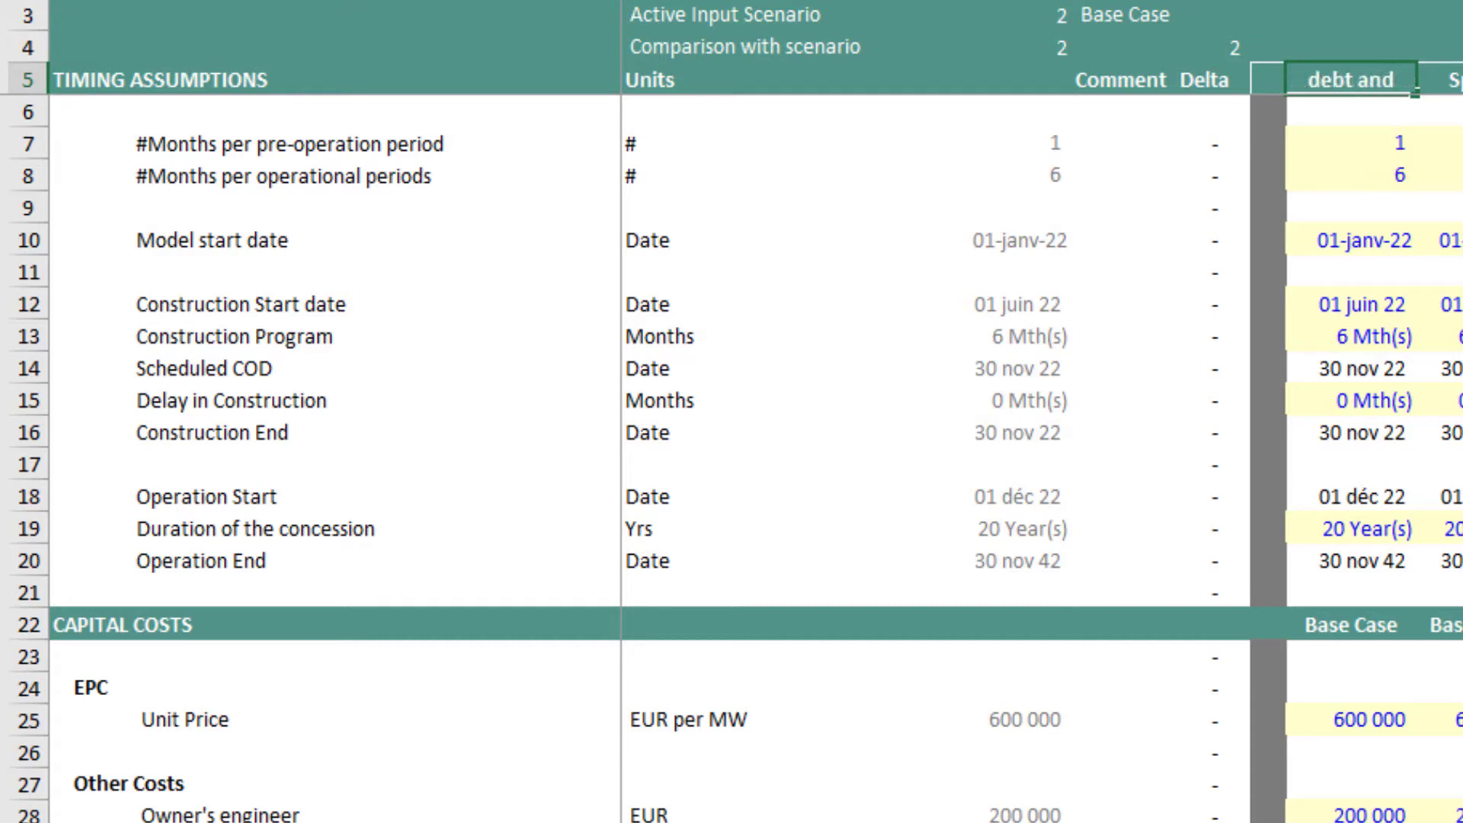
{"action": "key", "text": "End"}
{"action": "type", "text": "&"}
{"action": "type", "text": " witho"}
{"action": "type", "text": "ut refina"}
{"action": "type", "text": "ncing"}
{"action": "key", "text": "ctrl+Return"}
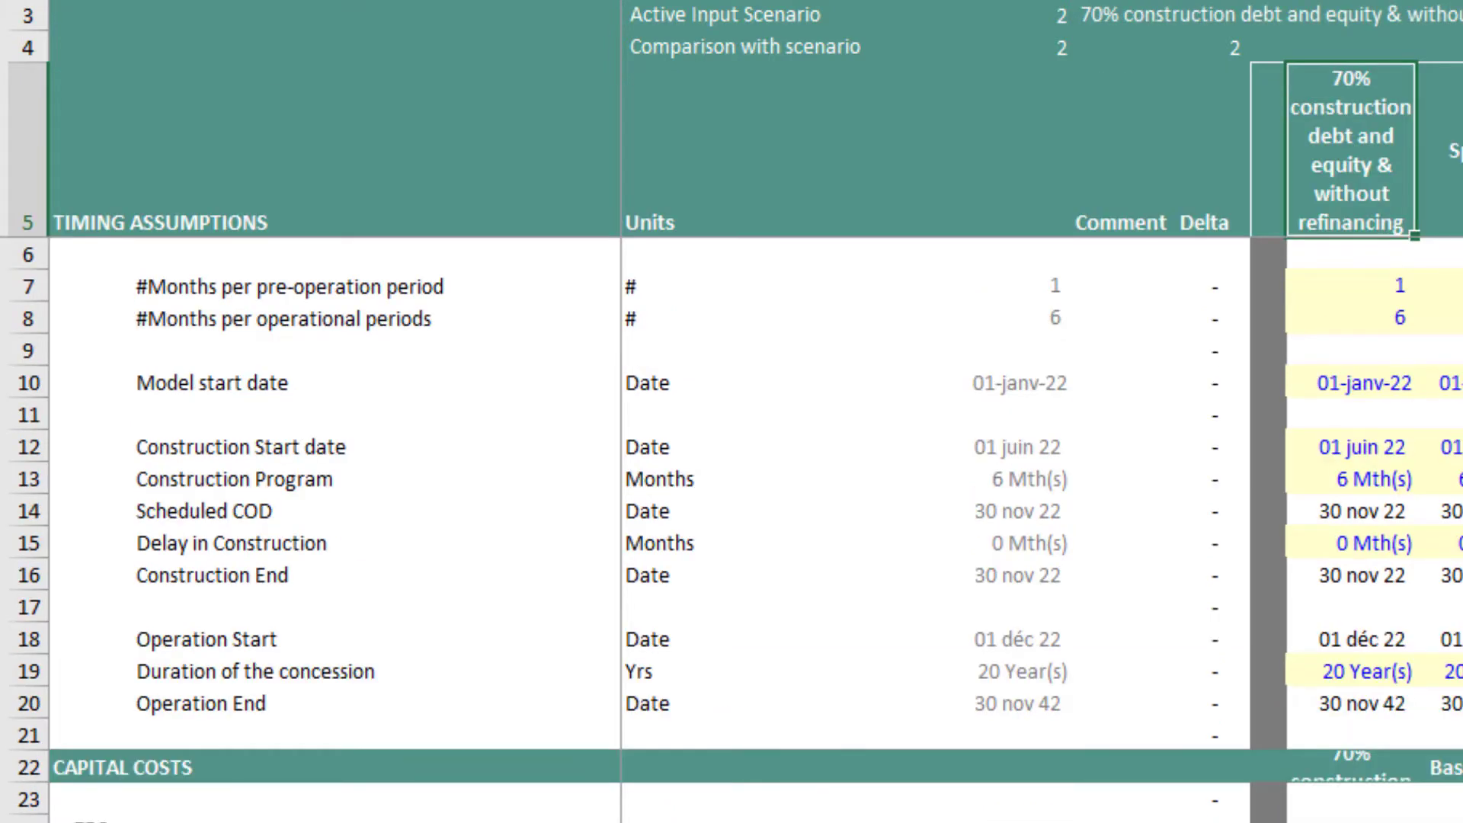
Check the months per pre-operation and operational period, comparing the live-case cells with the first scenario's inputs.
{"action": "left_click_drag", "start_coordinate": [202, 287], "coordinate": [1189, 663]}
{"action": "left_click", "coordinate": [1388, 287]}
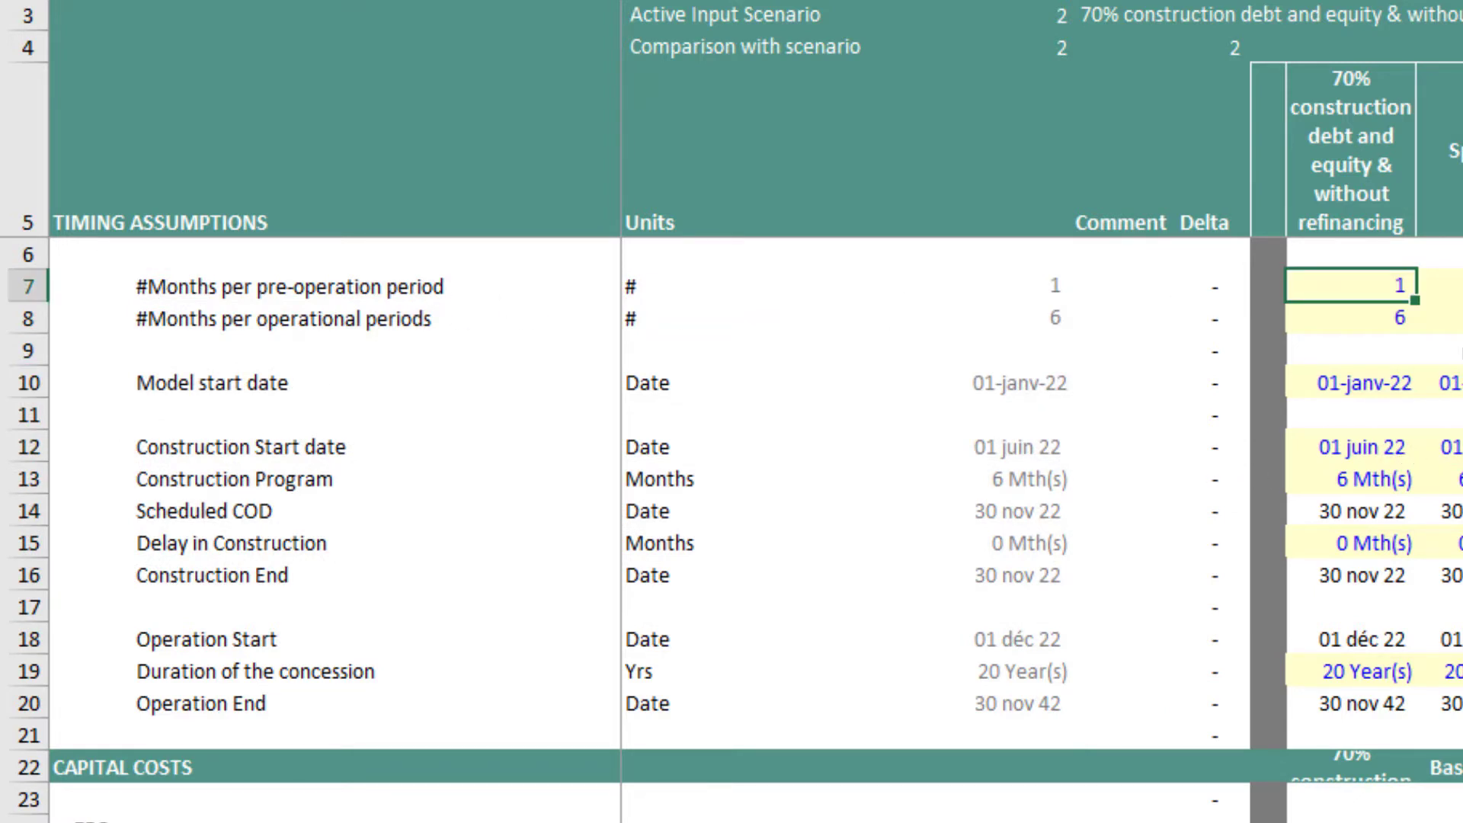
{"action": "left_click", "coordinate": [1005, 290]}
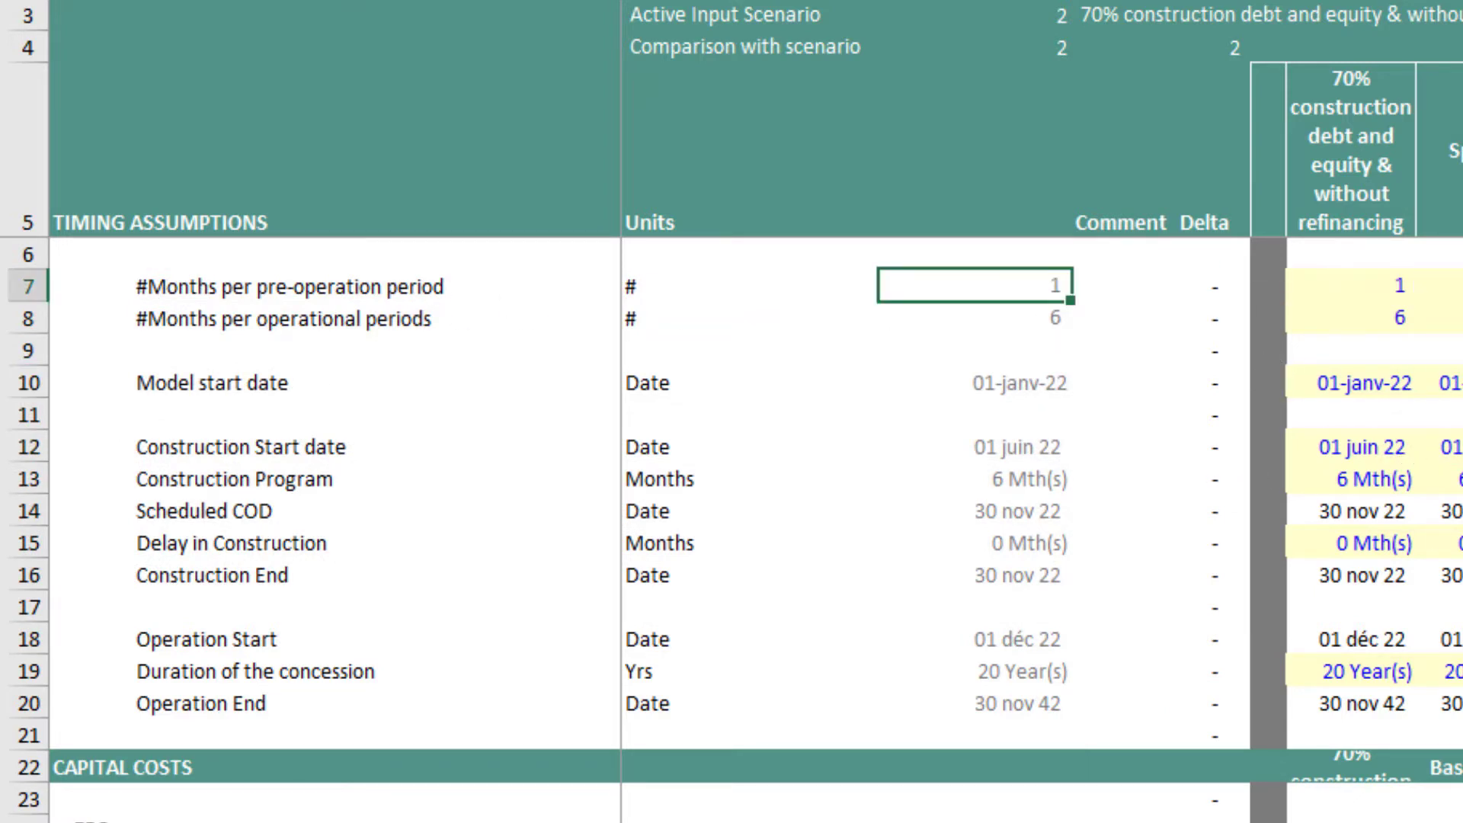
{"action": "left_click", "coordinate": [1017, 320]}
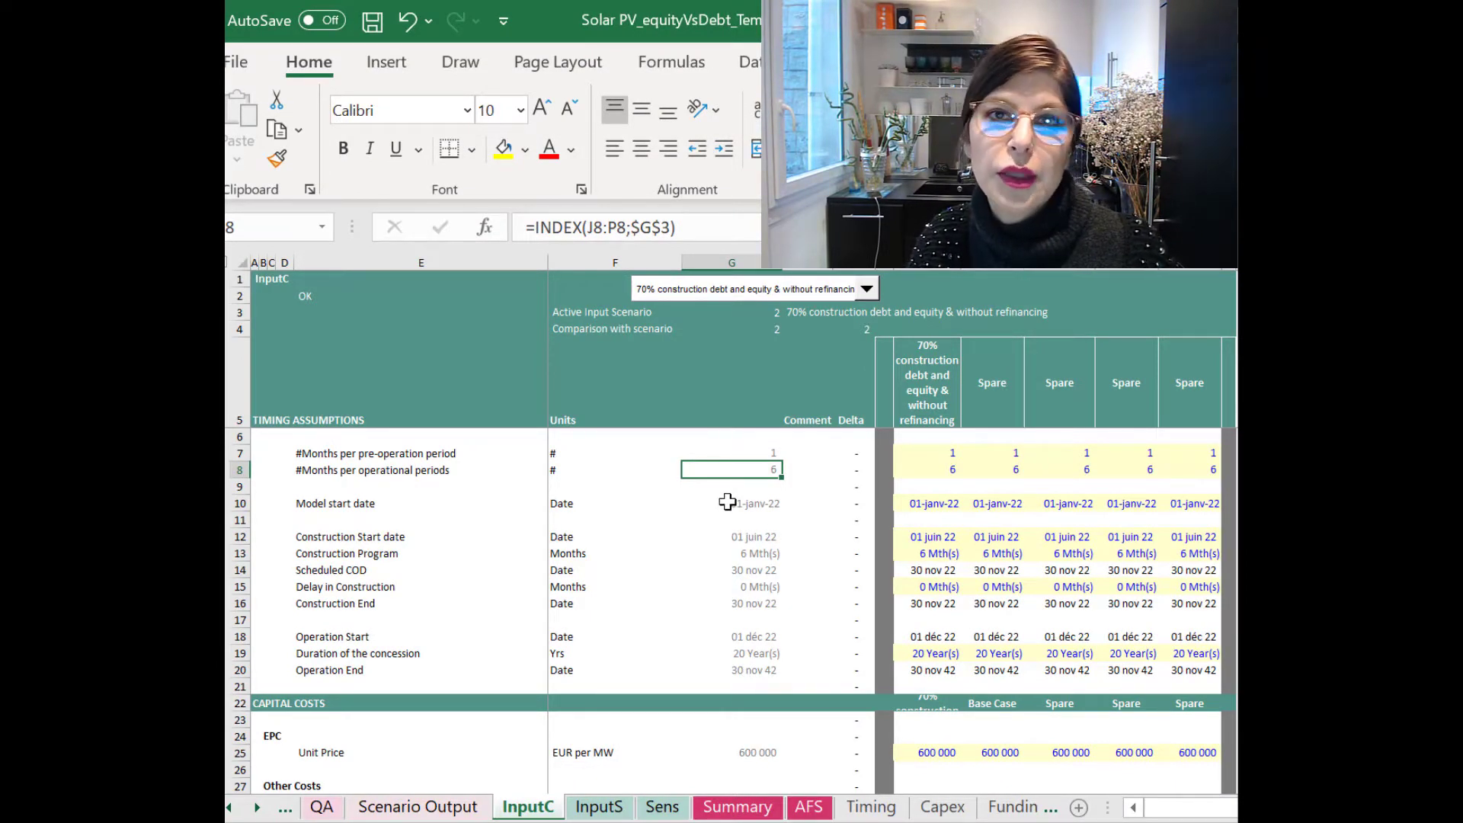
{"action": "left_click", "coordinate": [945, 471]}
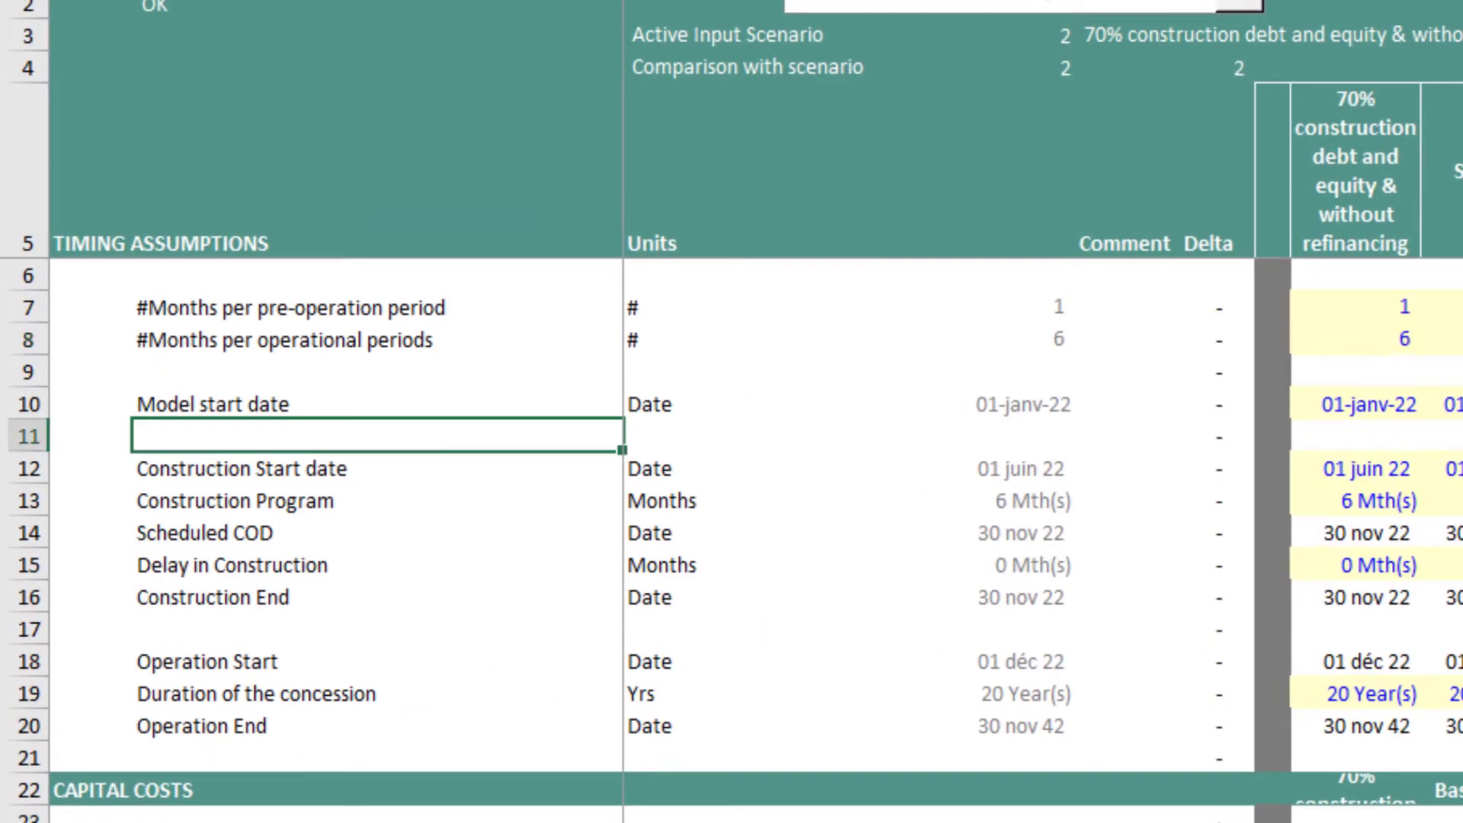
Review the first scenario's timing inputs from model start date through construction, operation start and concession duration to operation end.
{"action": "left_click", "coordinate": [1010, 468]}
{"action": "left_click", "coordinate": [1027, 487]}
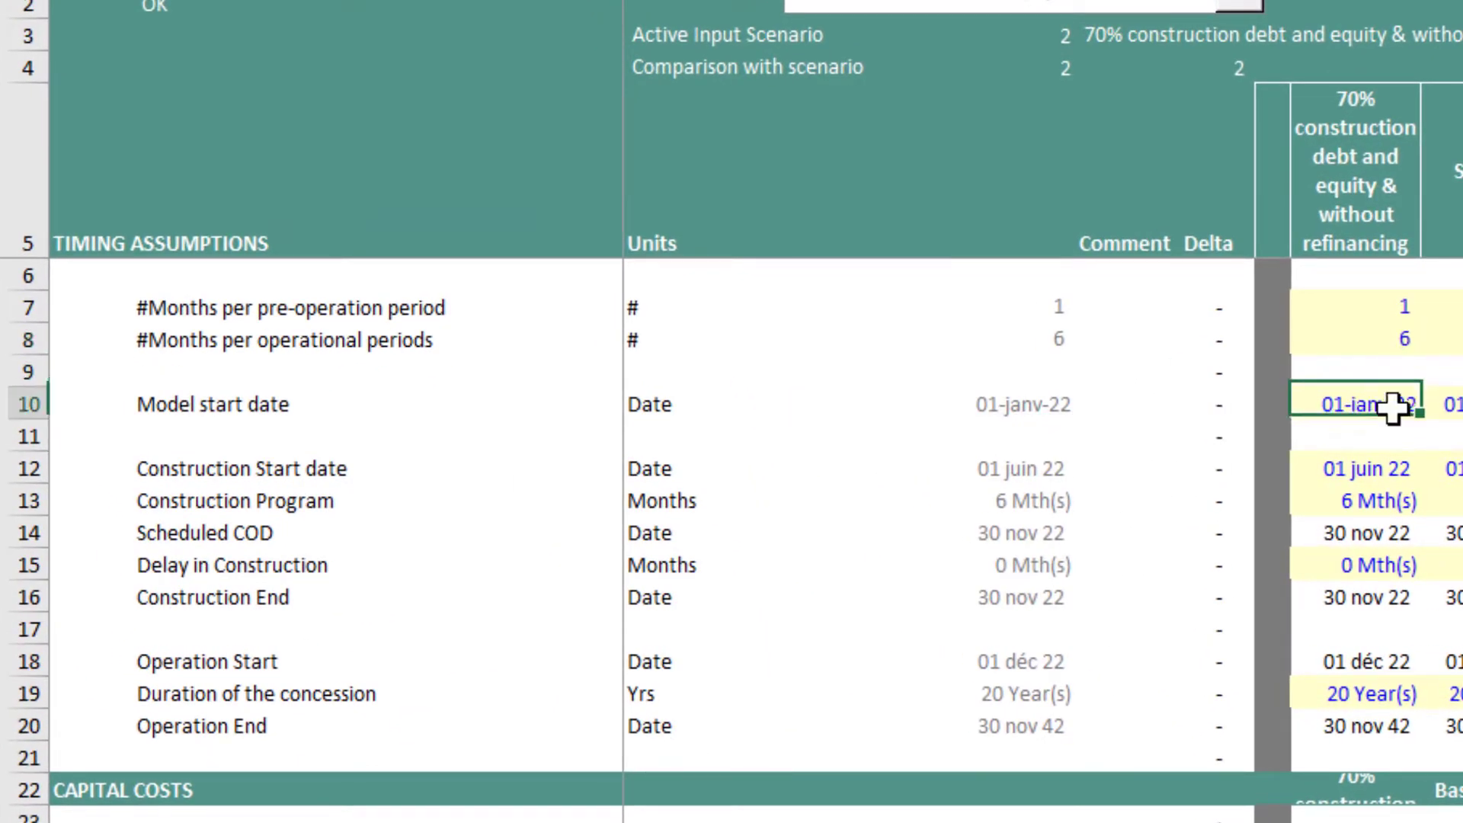
{"action": "left_click", "coordinate": [1366, 470]}
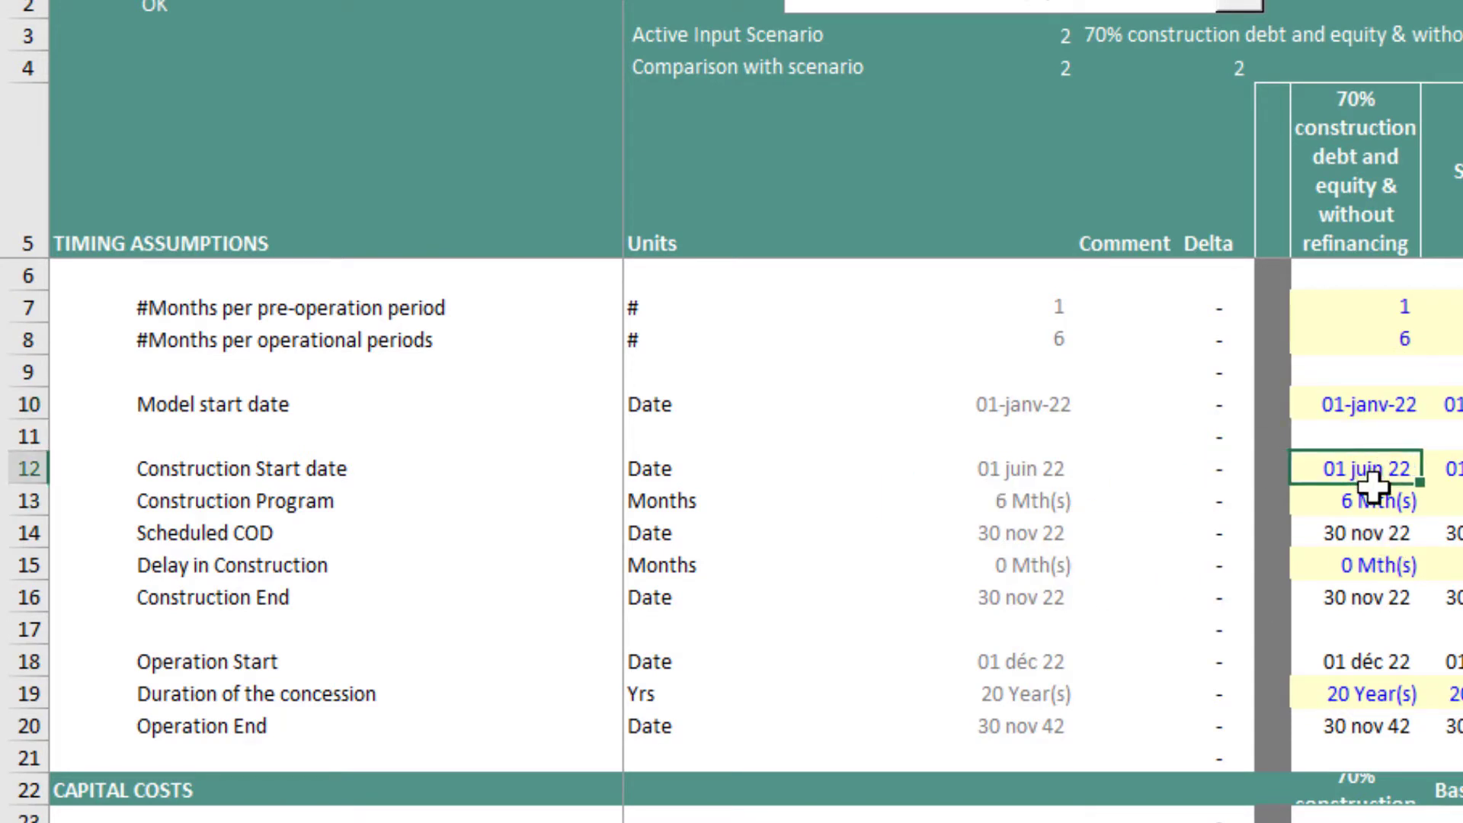
{"action": "left_click", "coordinate": [1372, 489]}
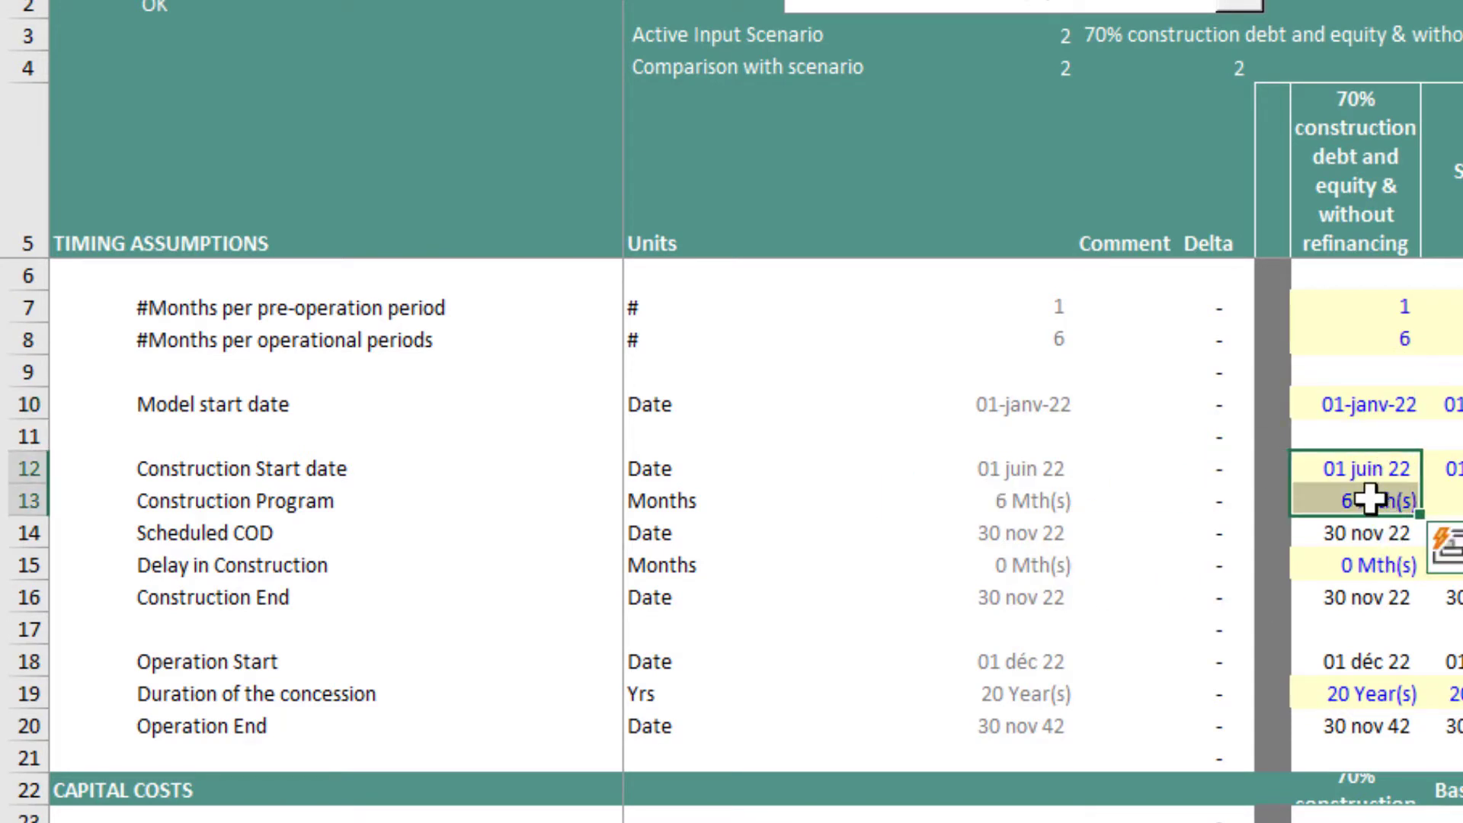
{"action": "left_click", "coordinate": [1365, 567]}
{"action": "left_click", "coordinate": [1394, 599]}
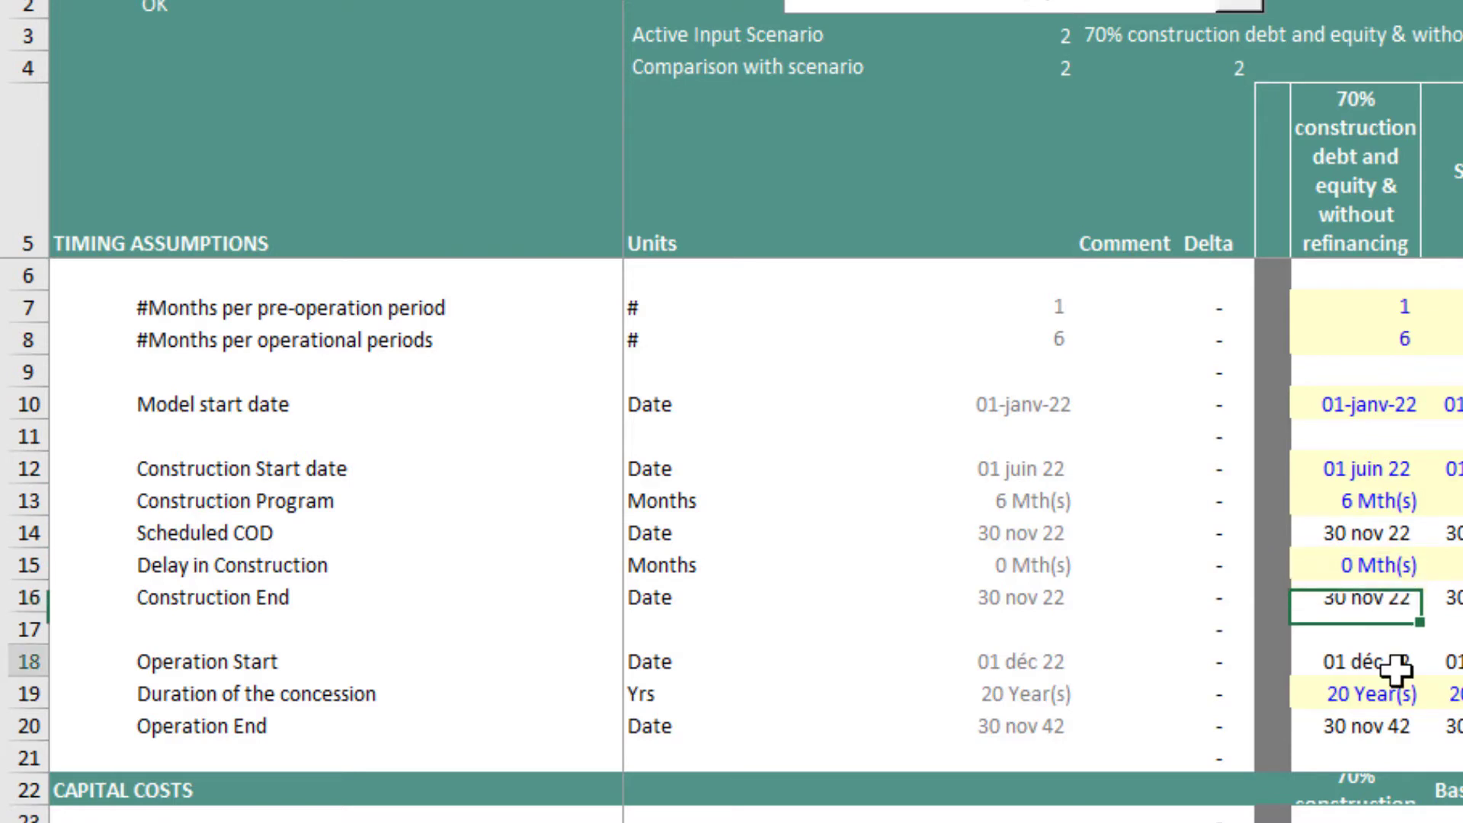
{"action": "left_click", "coordinate": [1395, 668]}
{"action": "left_click", "coordinate": [1322, 695]}
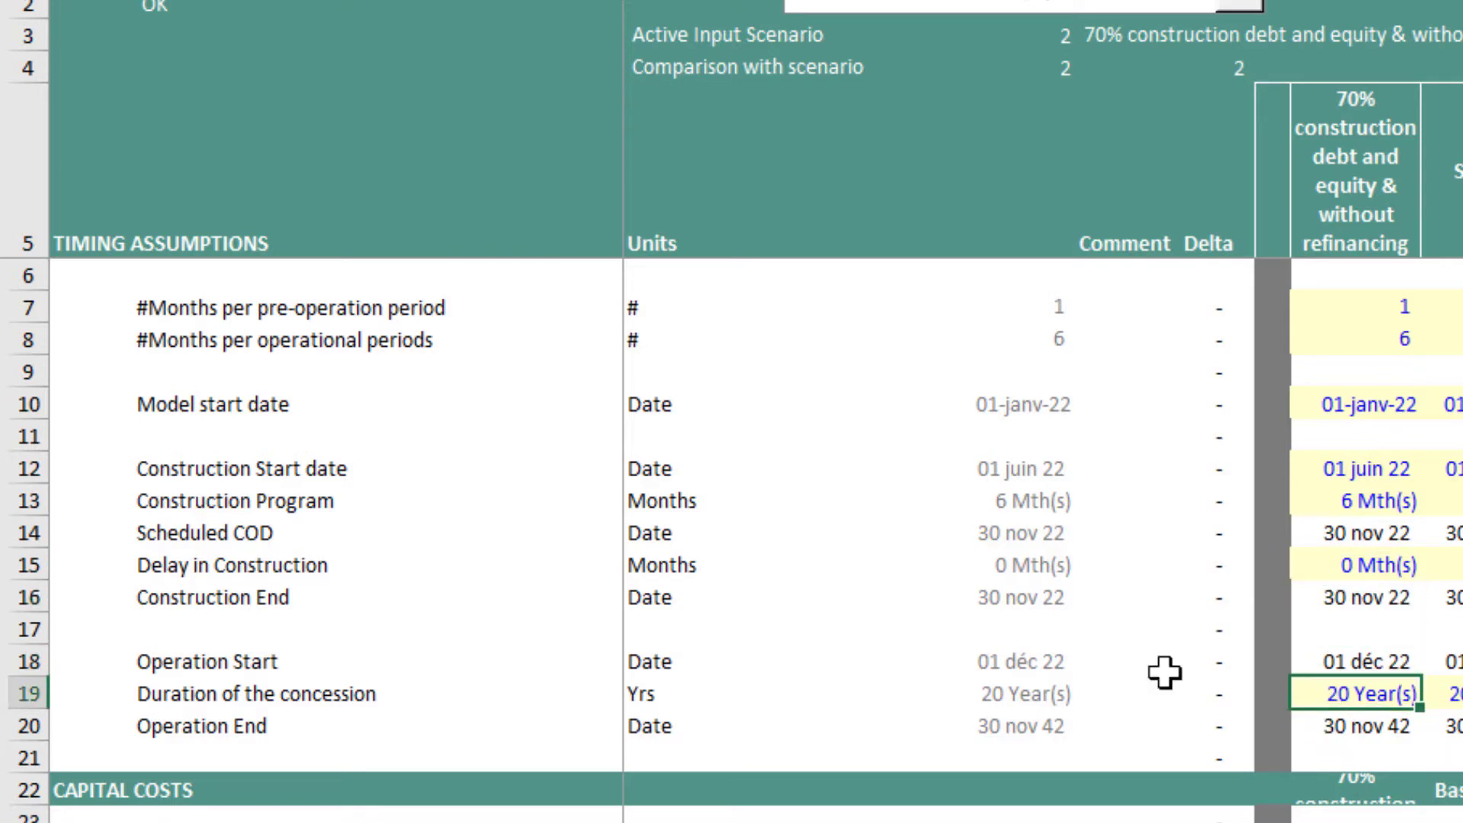
{"action": "left_click", "coordinate": [1368, 729]}
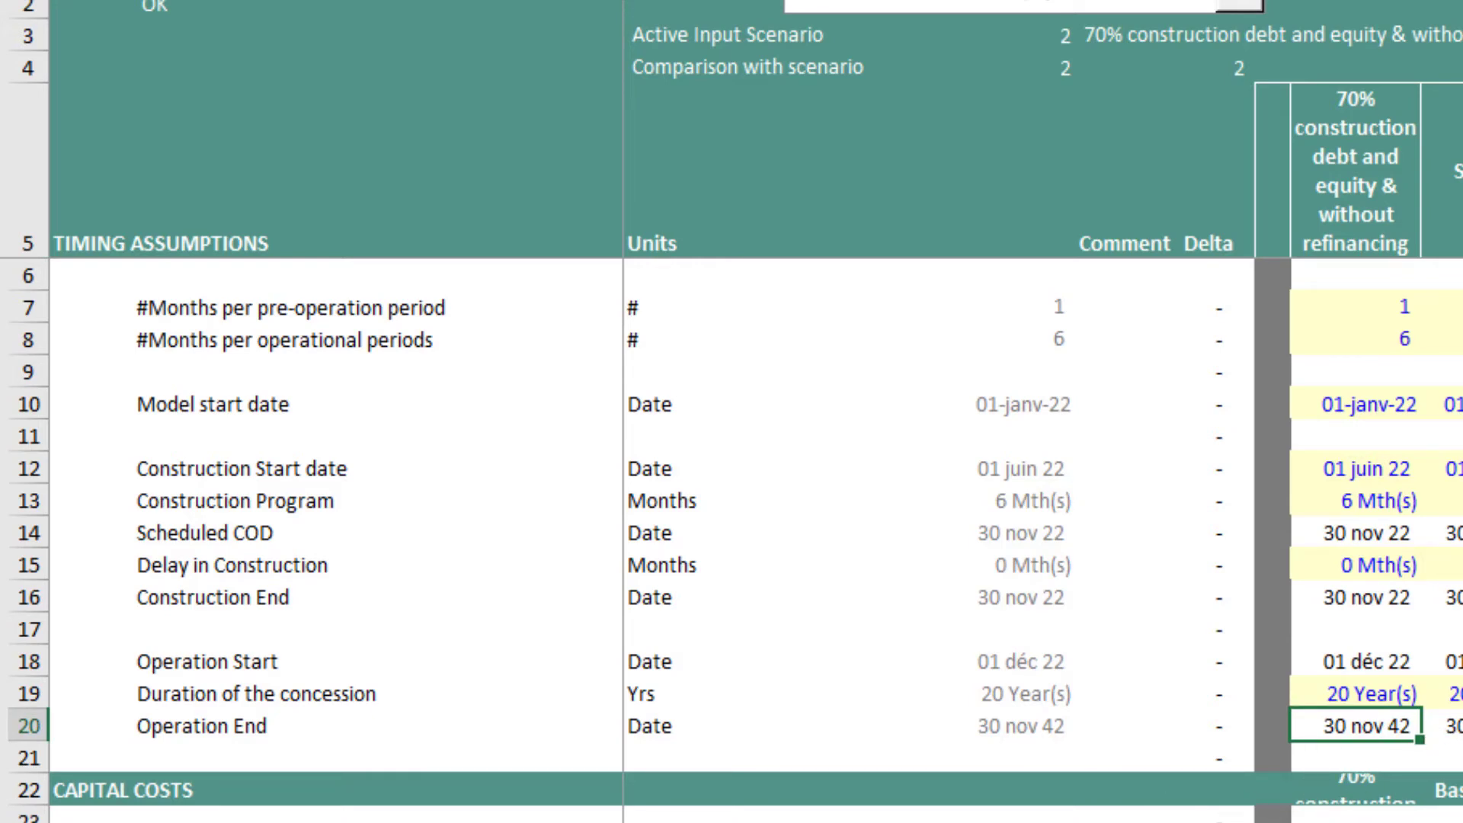
Increase the height of the CAPITAL COSTS header row 22 to show more of the wrapped scenario name.
{"action": "scroll", "coordinate": [731, 533], "scroll_direction": "down", "scroll_amount": 3}
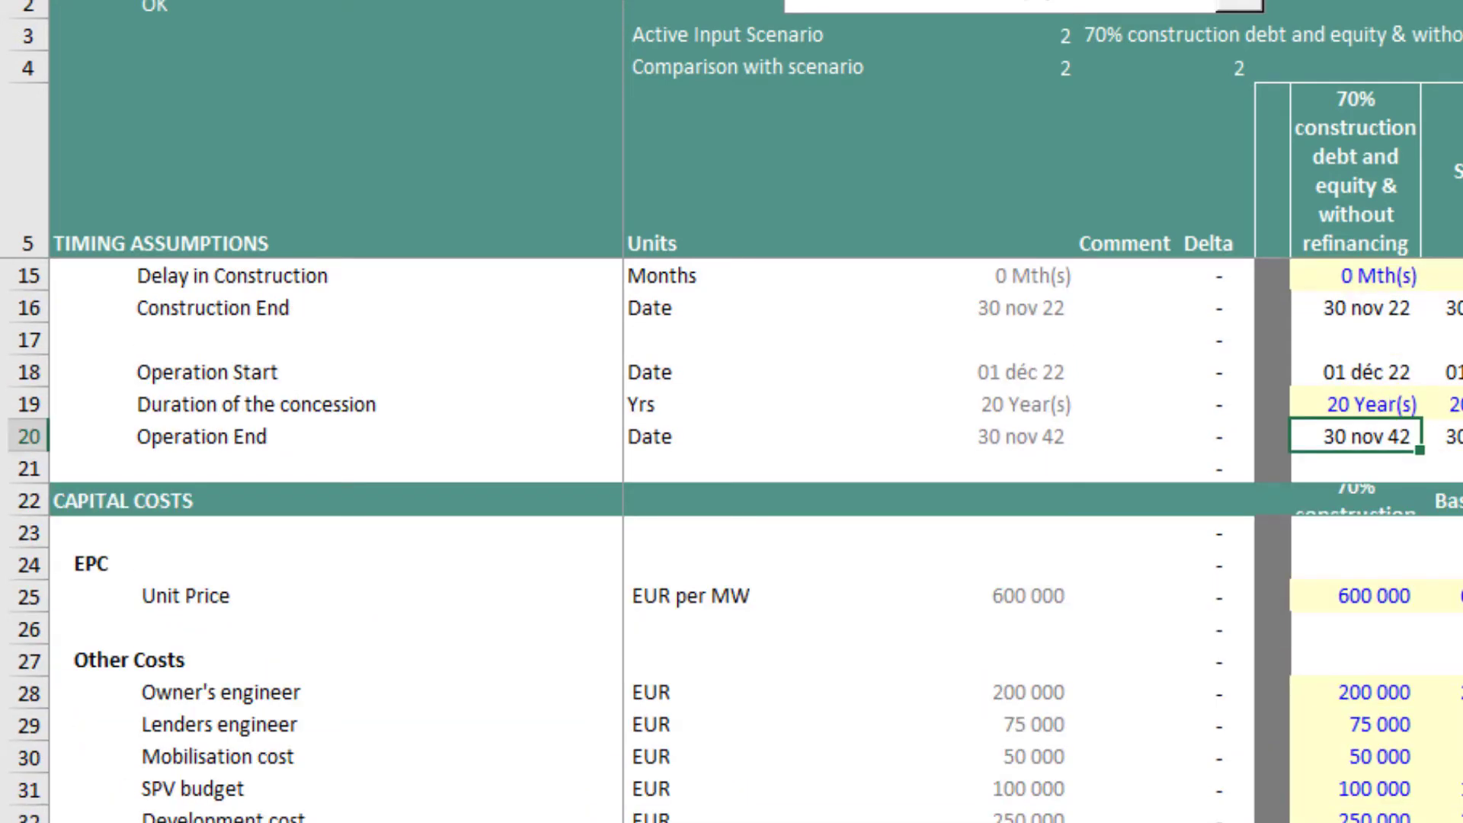
{"action": "scroll", "coordinate": [731, 533], "scroll_direction": "down", "scroll_amount": 1}
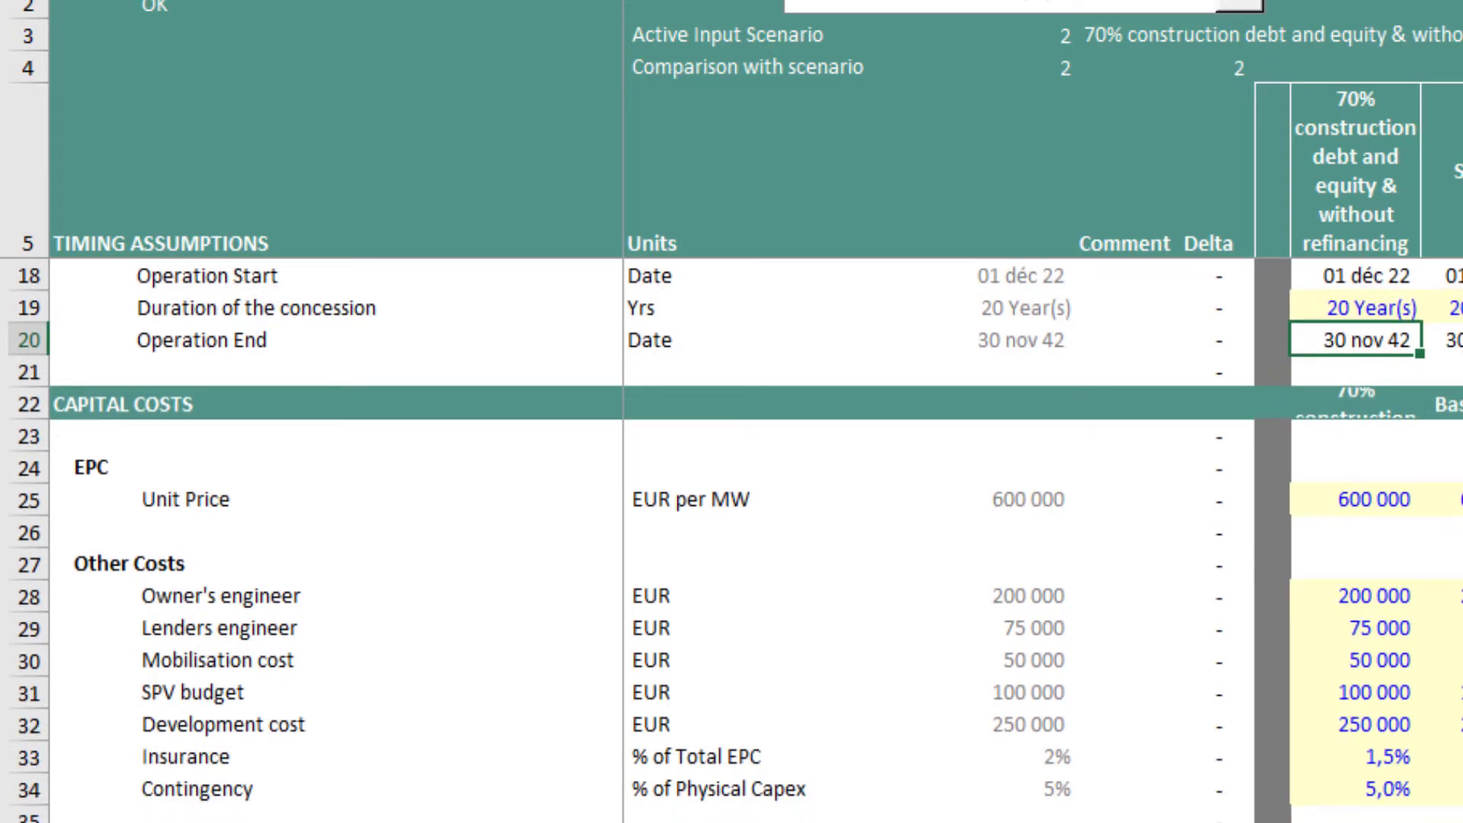
{"action": "left_click", "coordinate": [32, 404]}
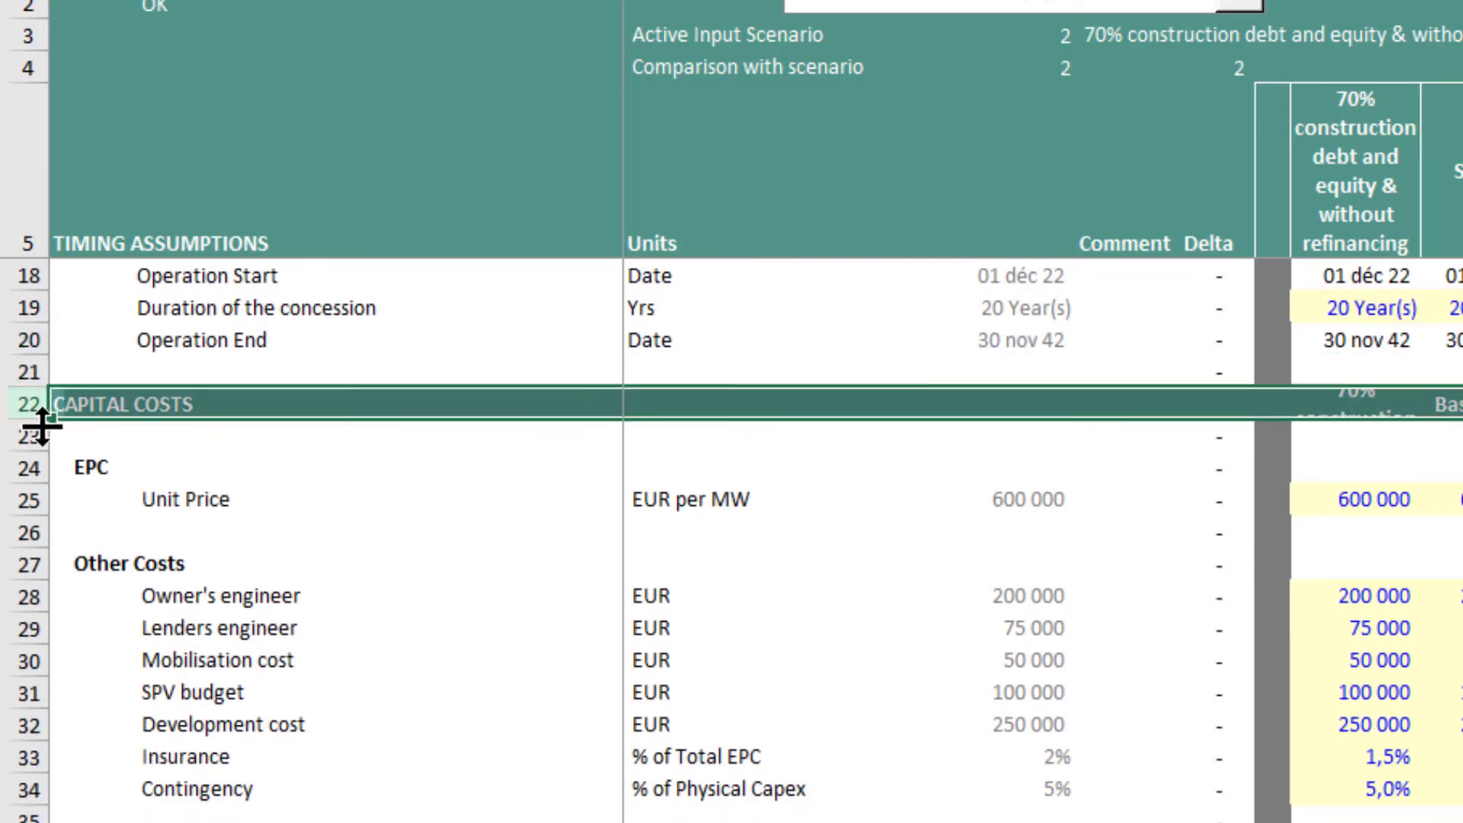
{"action": "left_click_drag", "start_coordinate": [42, 423], "coordinate": [39, 492]}
{"action": "left_click", "coordinate": [564, 614]}
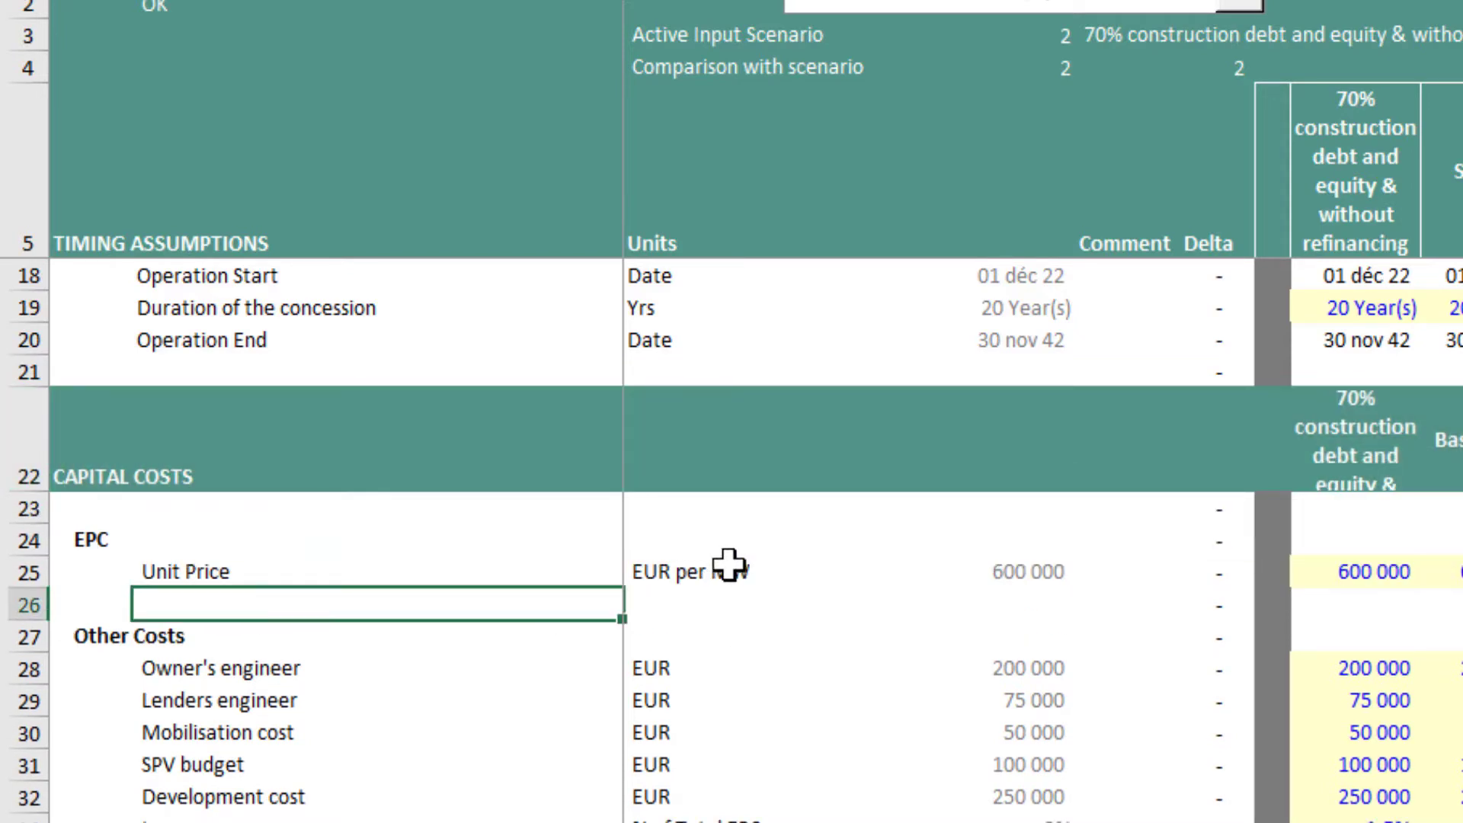
Inspect the EPC unit price per MW in the first scenario and in the live-case column.
{"action": "left_click", "coordinate": [729, 568]}
{"action": "left_click", "coordinate": [1382, 570]}
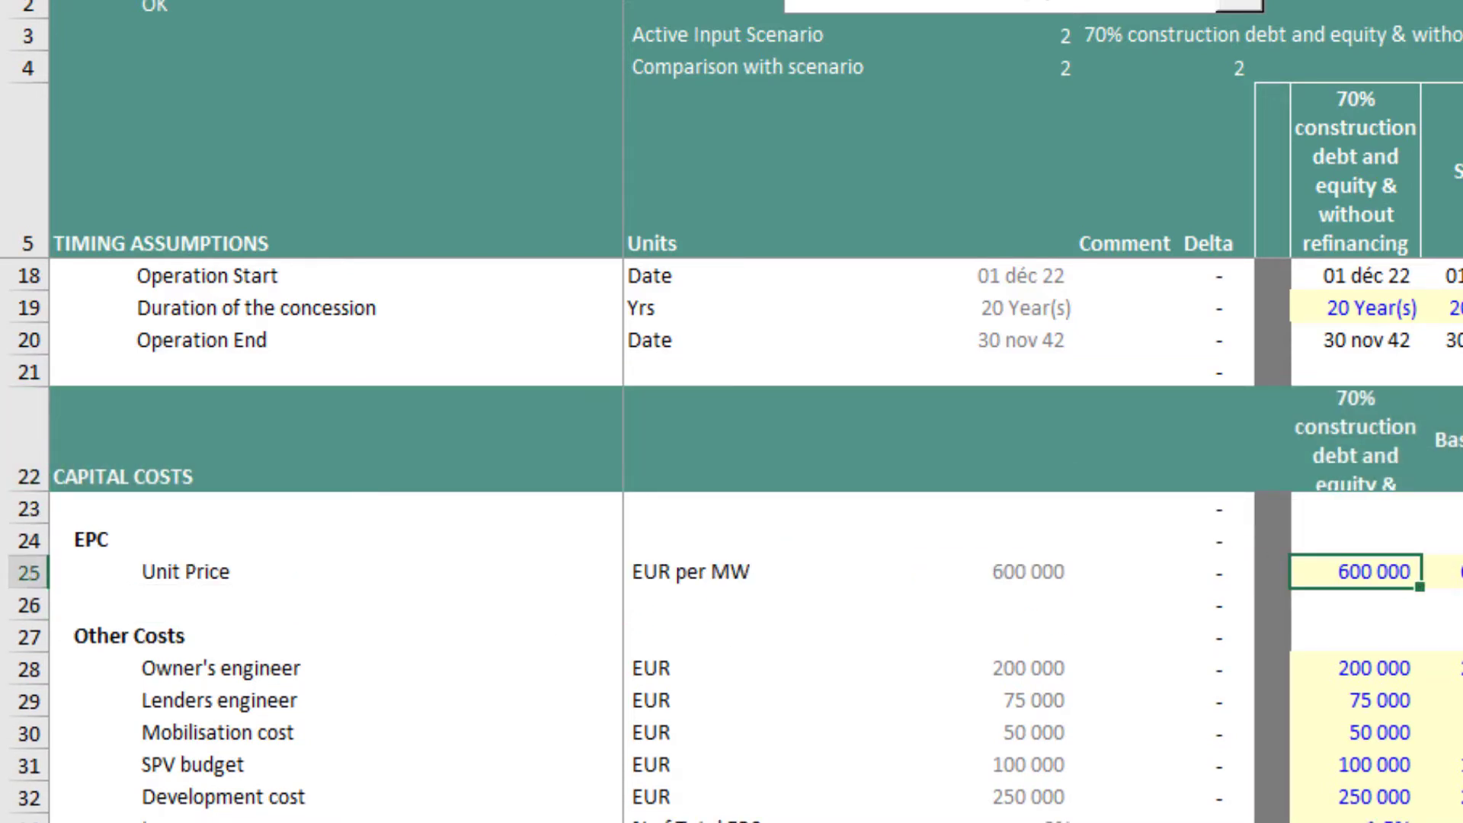
{"action": "left_click", "coordinate": [979, 577]}
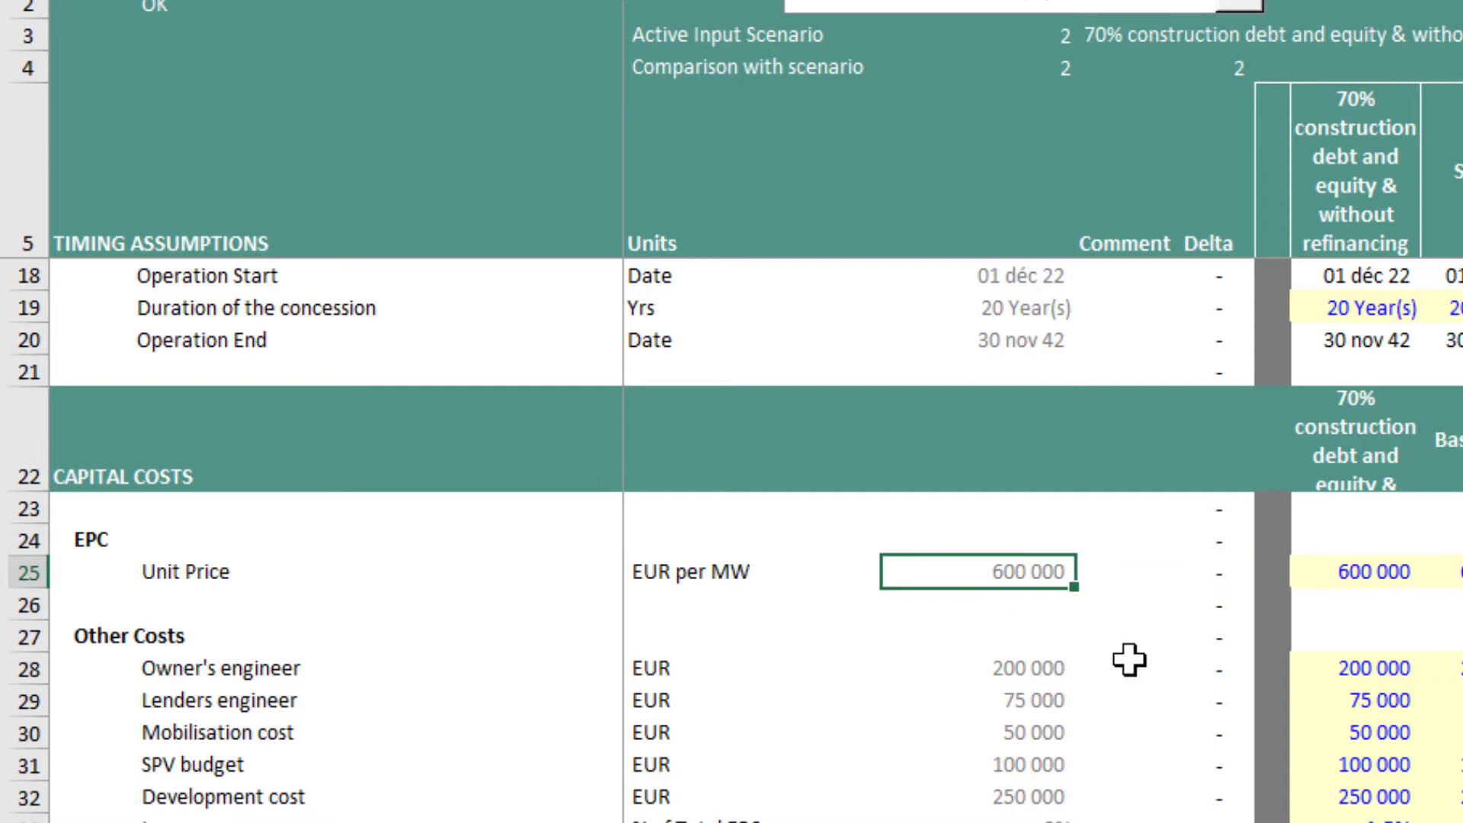
Review the Other Costs inputs from owner's engineer to insurance, comparing the live-case cells with the first scenario's inputs.
{"action": "scroll", "coordinate": [1128, 659], "scroll_direction": "down", "scroll_amount": 1}
{"action": "left_click_drag", "start_coordinate": [1038, 575], "coordinate": [1030, 692]}
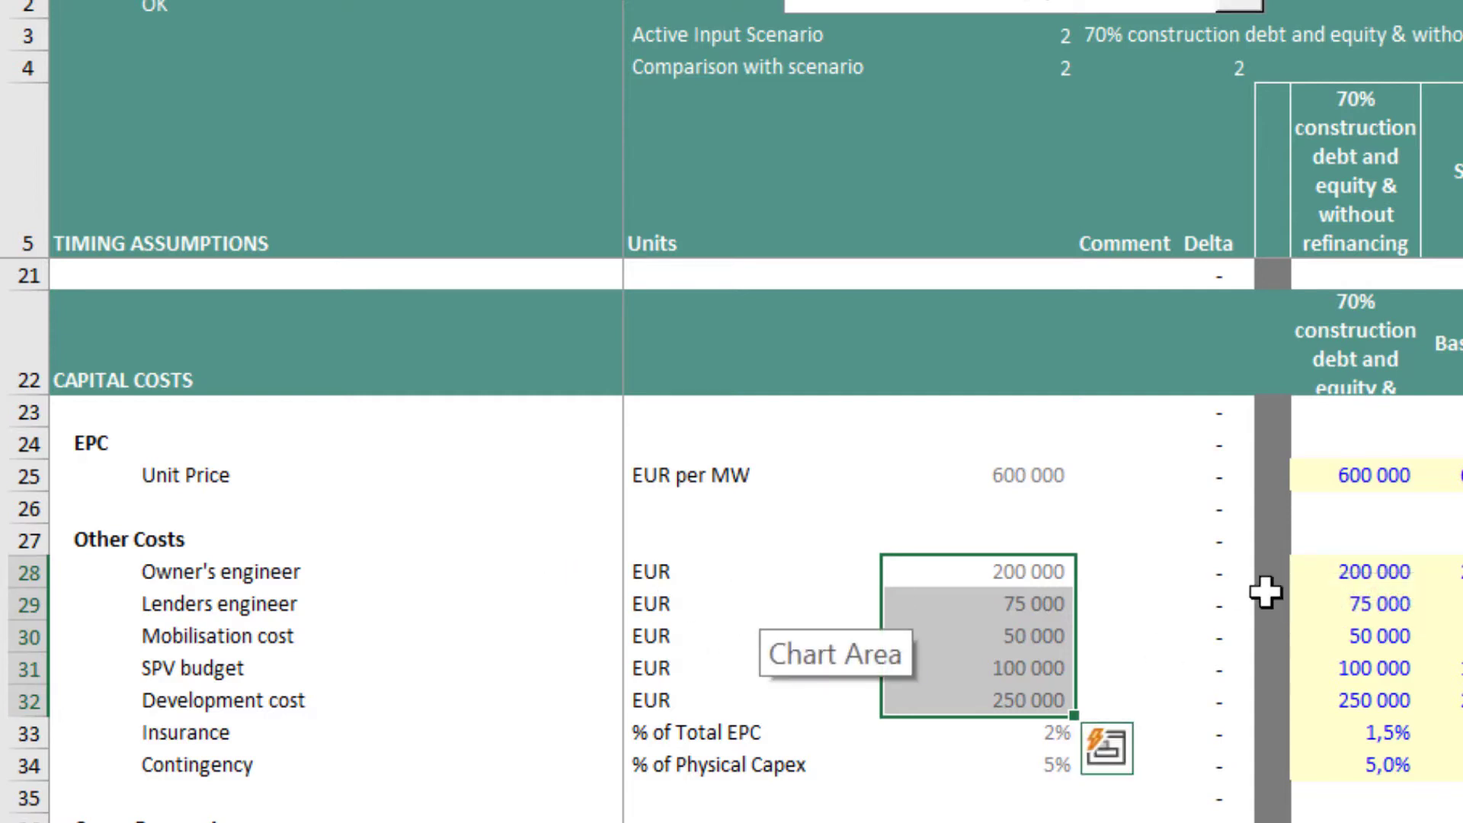
{"action": "left_click_drag", "start_coordinate": [1364, 571], "coordinate": [1363, 669]}
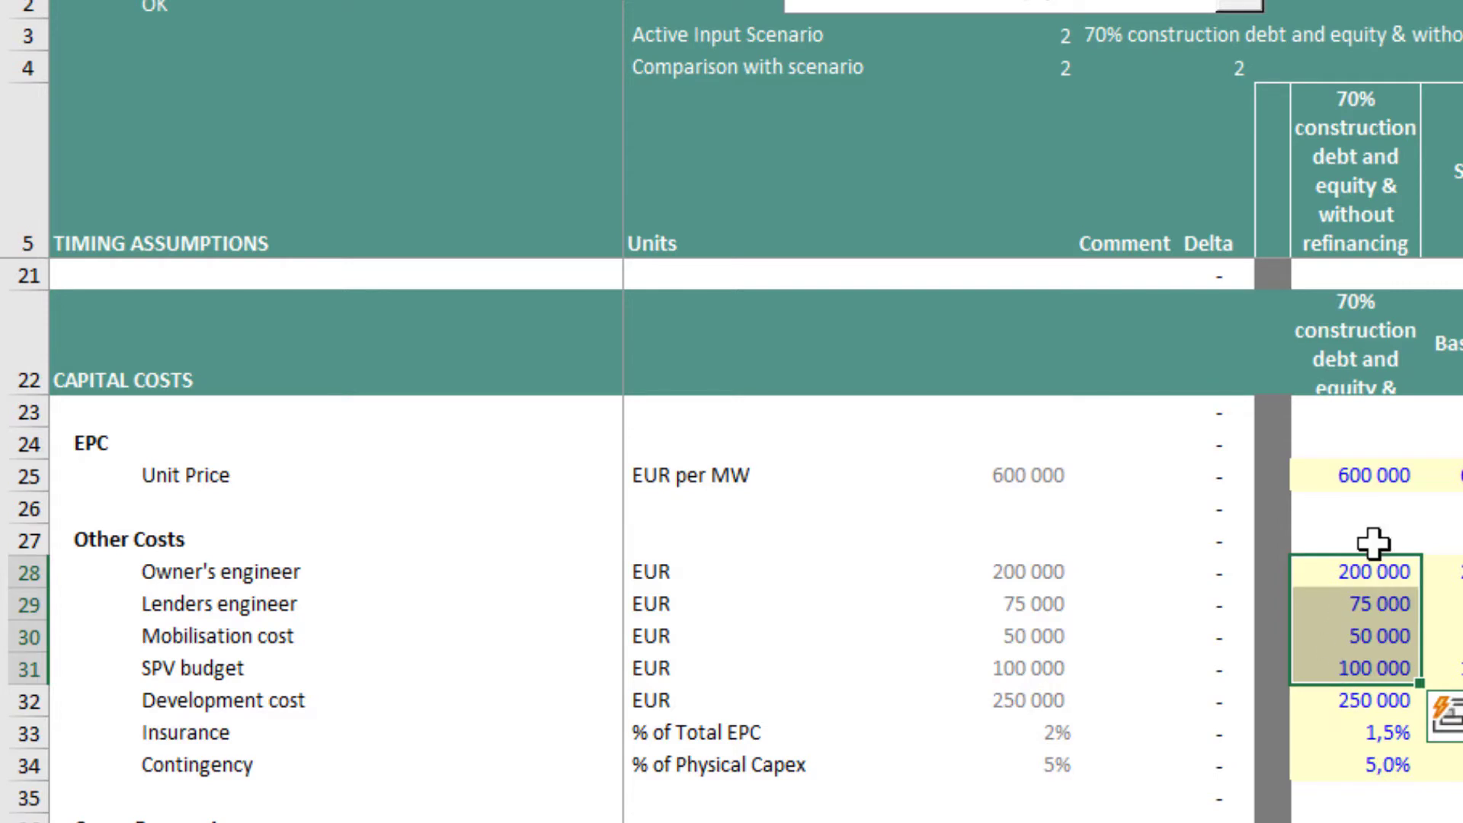
{"action": "left_click_drag", "start_coordinate": [1355, 572], "coordinate": [1343, 733]}
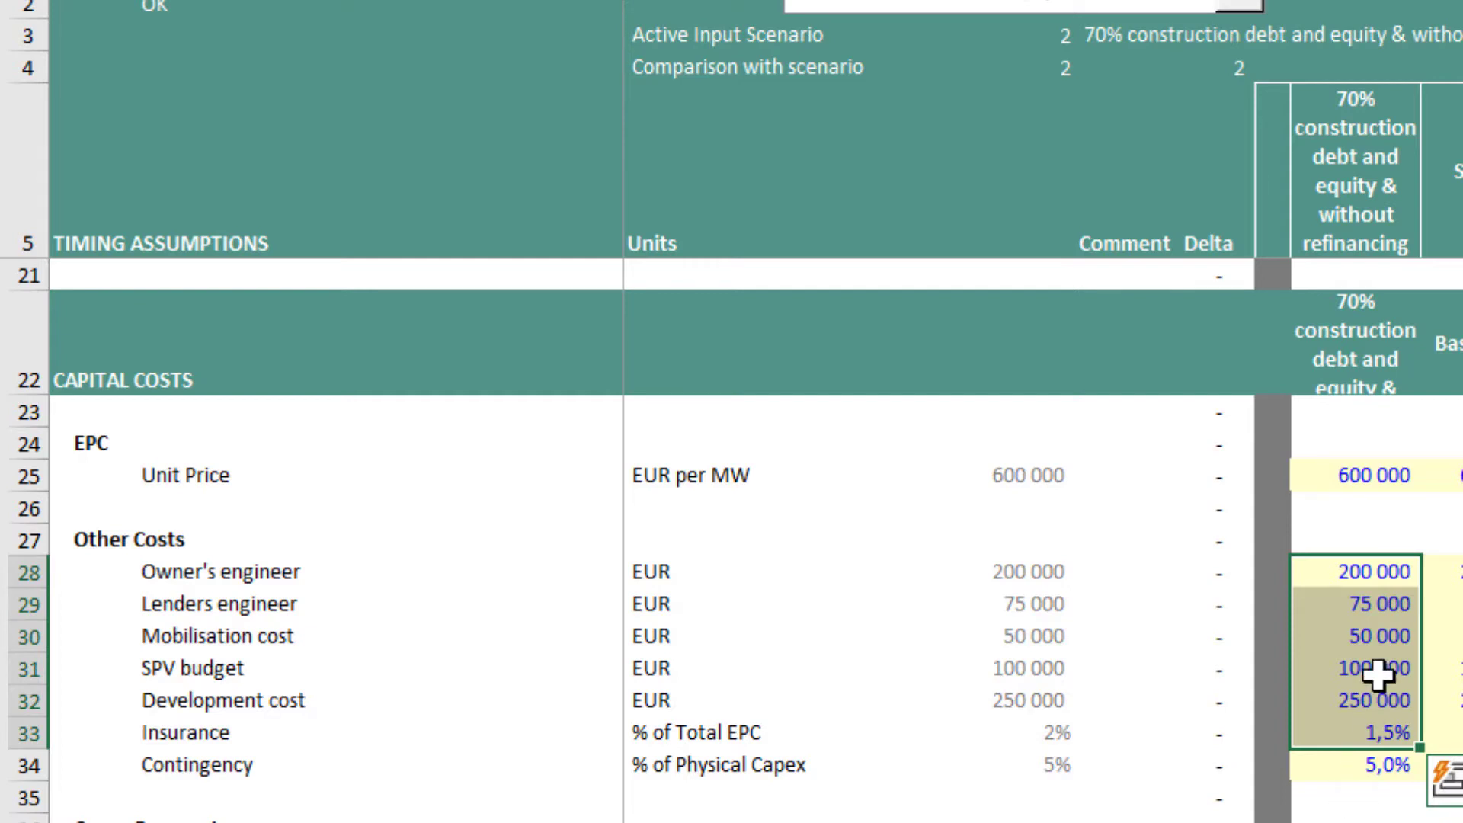
Examine the first scenario's technical assumptions for nameplate capacity, net plant capacity, capacity factor and generation.
{"action": "scroll", "coordinate": [1375, 671], "scroll_direction": "down", "scroll_amount": 6}
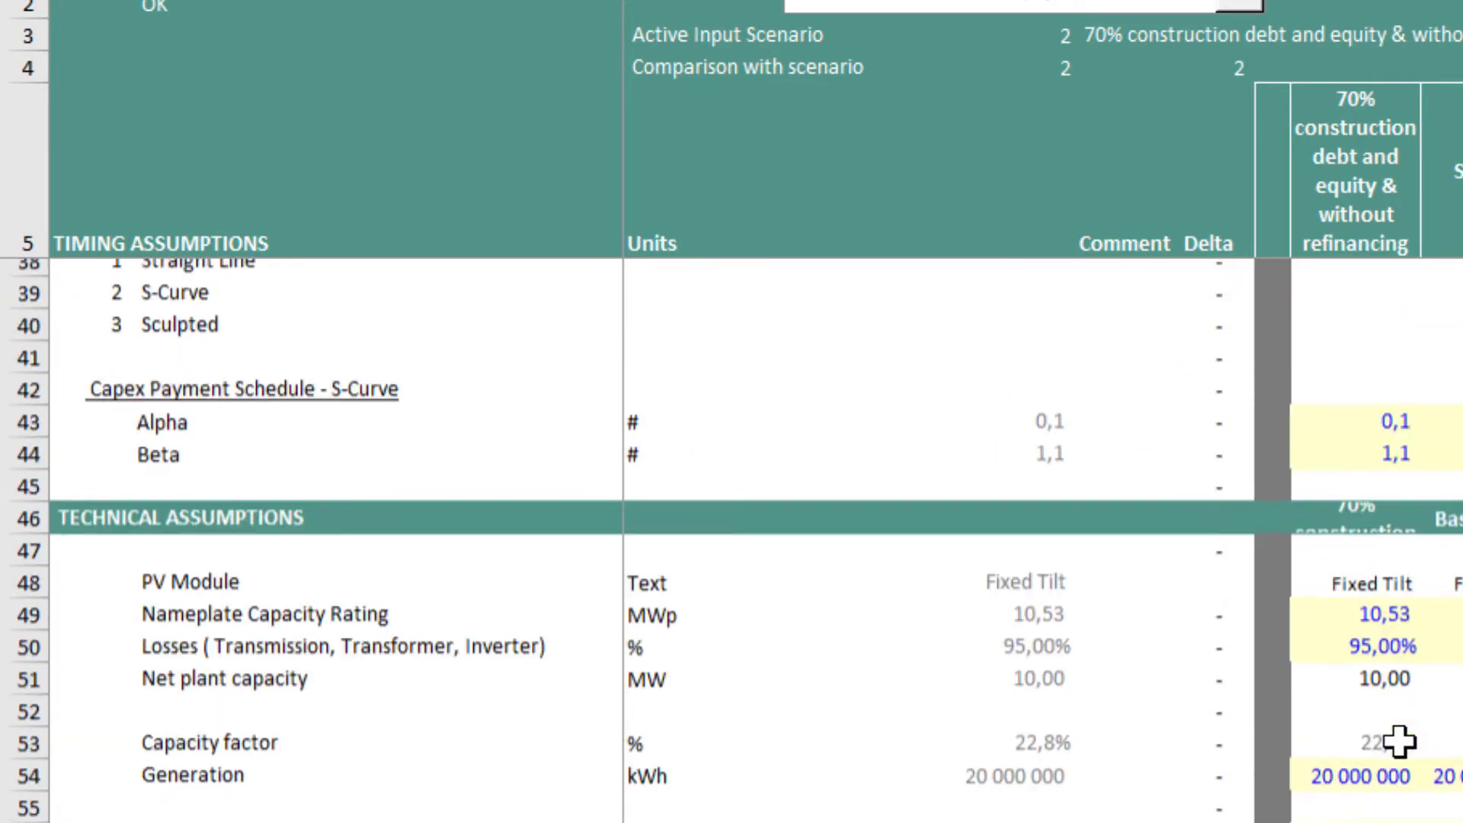
{"action": "scroll", "coordinate": [1399, 743], "scroll_direction": "down", "scroll_amount": 2}
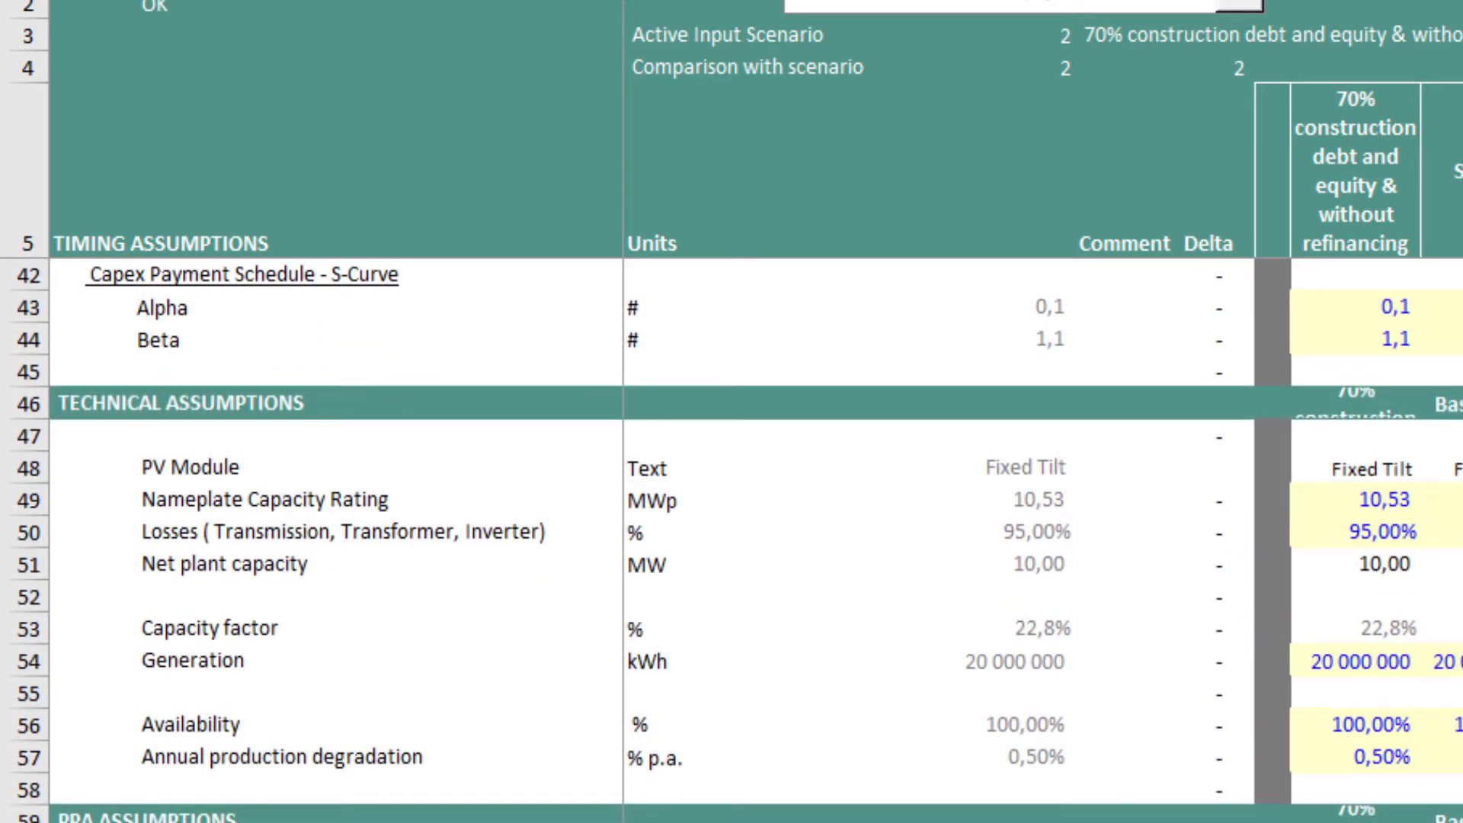
{"action": "left_click", "coordinate": [1387, 501]}
{"action": "left_click", "coordinate": [1386, 564]}
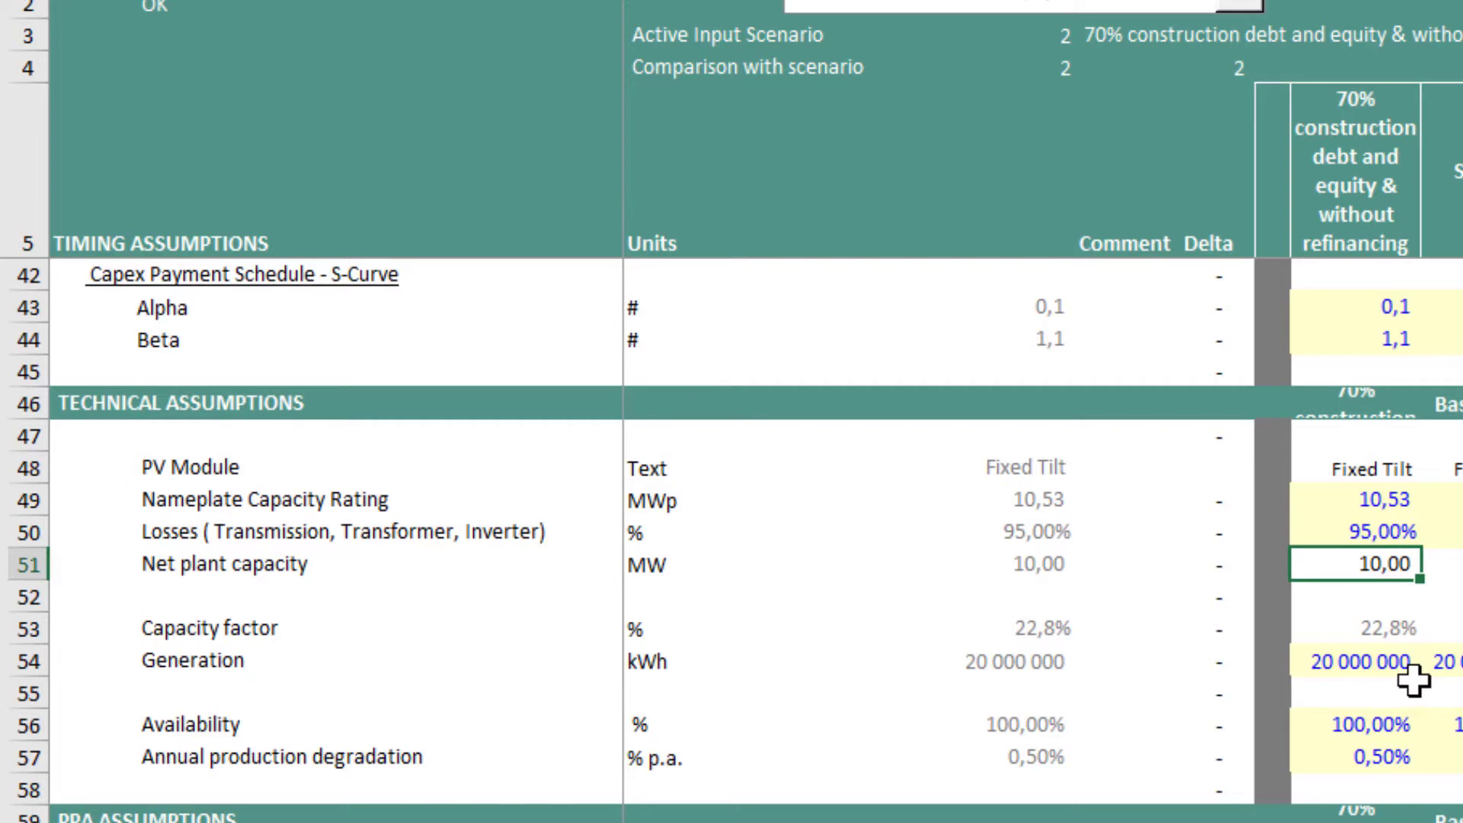
{"action": "left_click", "coordinate": [1341, 663]}
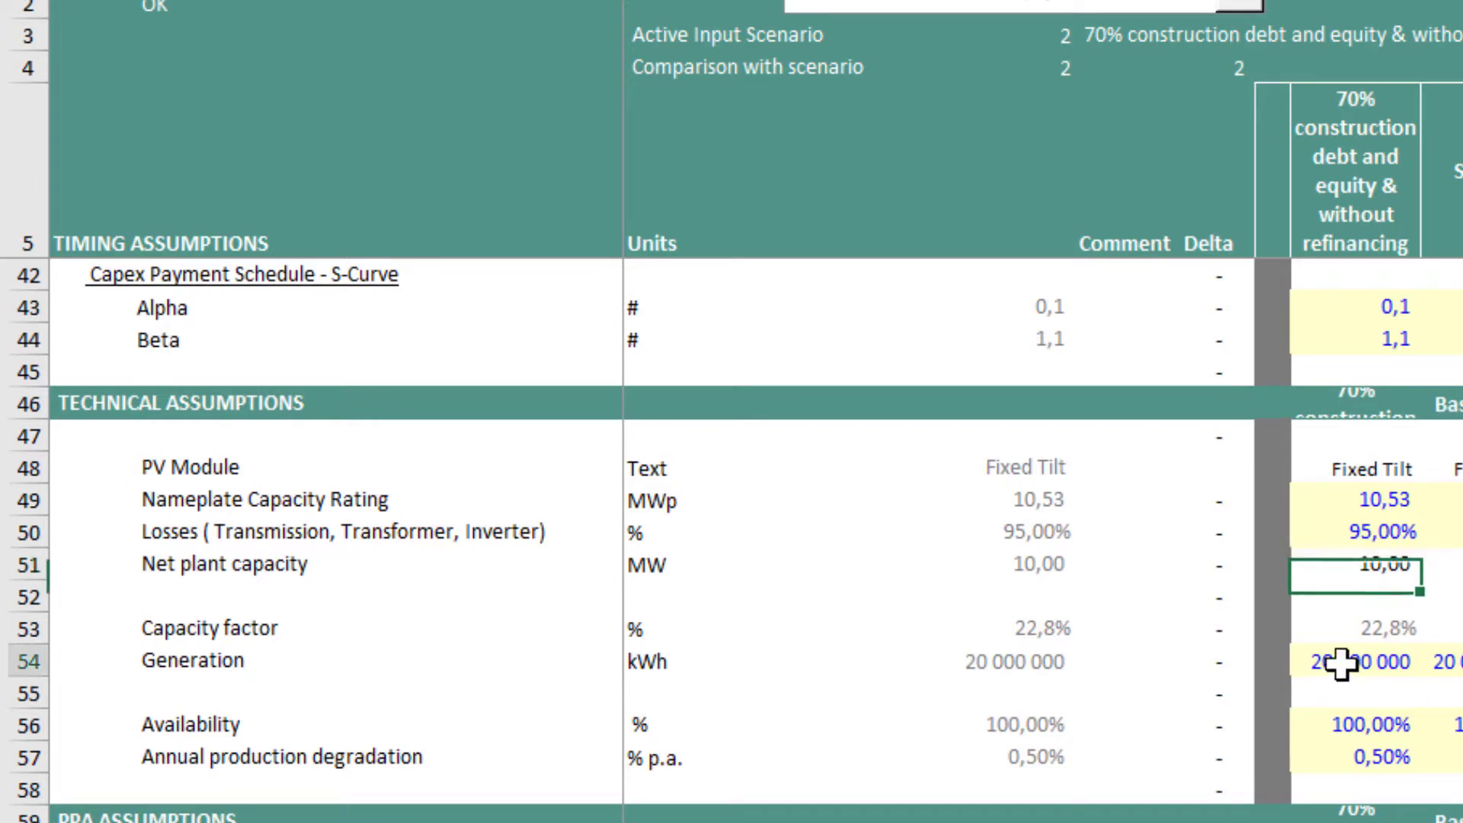
{"action": "left_click", "coordinate": [1338, 615]}
{"action": "left_click", "coordinate": [1364, 669]}
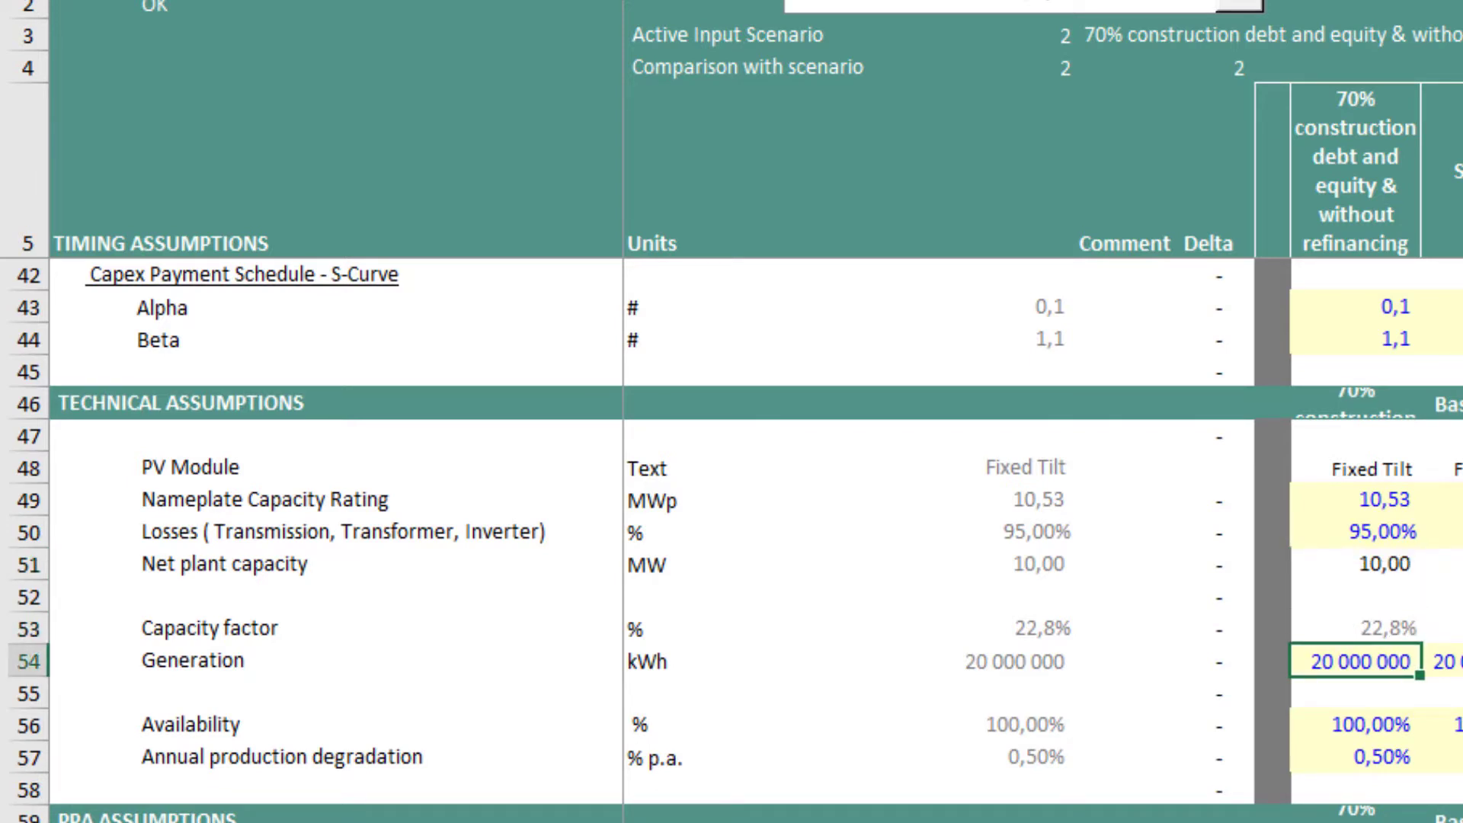
{"action": "left_click", "coordinate": [1391, 628]}
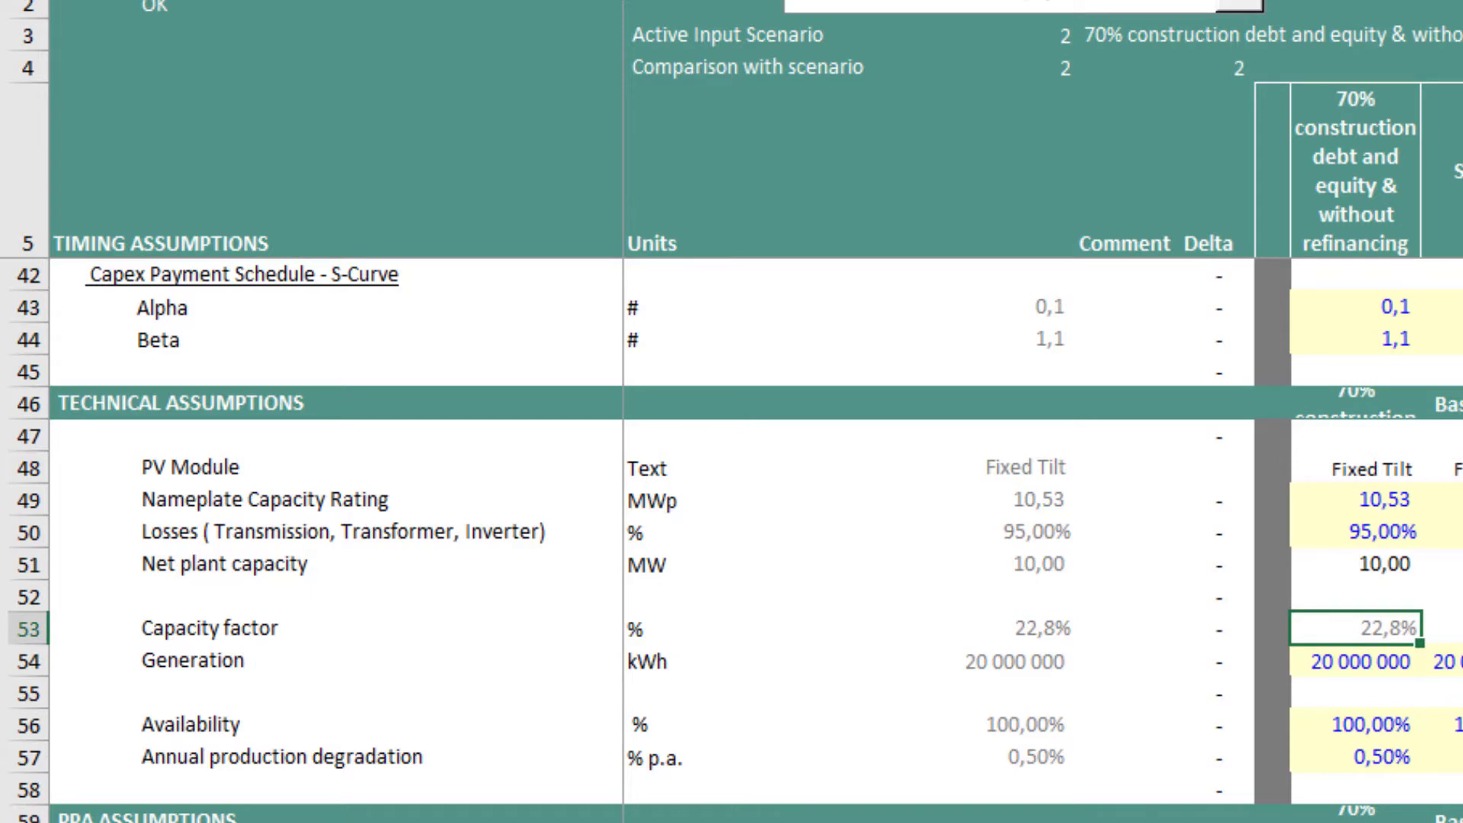
{"action": "left_click", "coordinate": [1299, 662]}
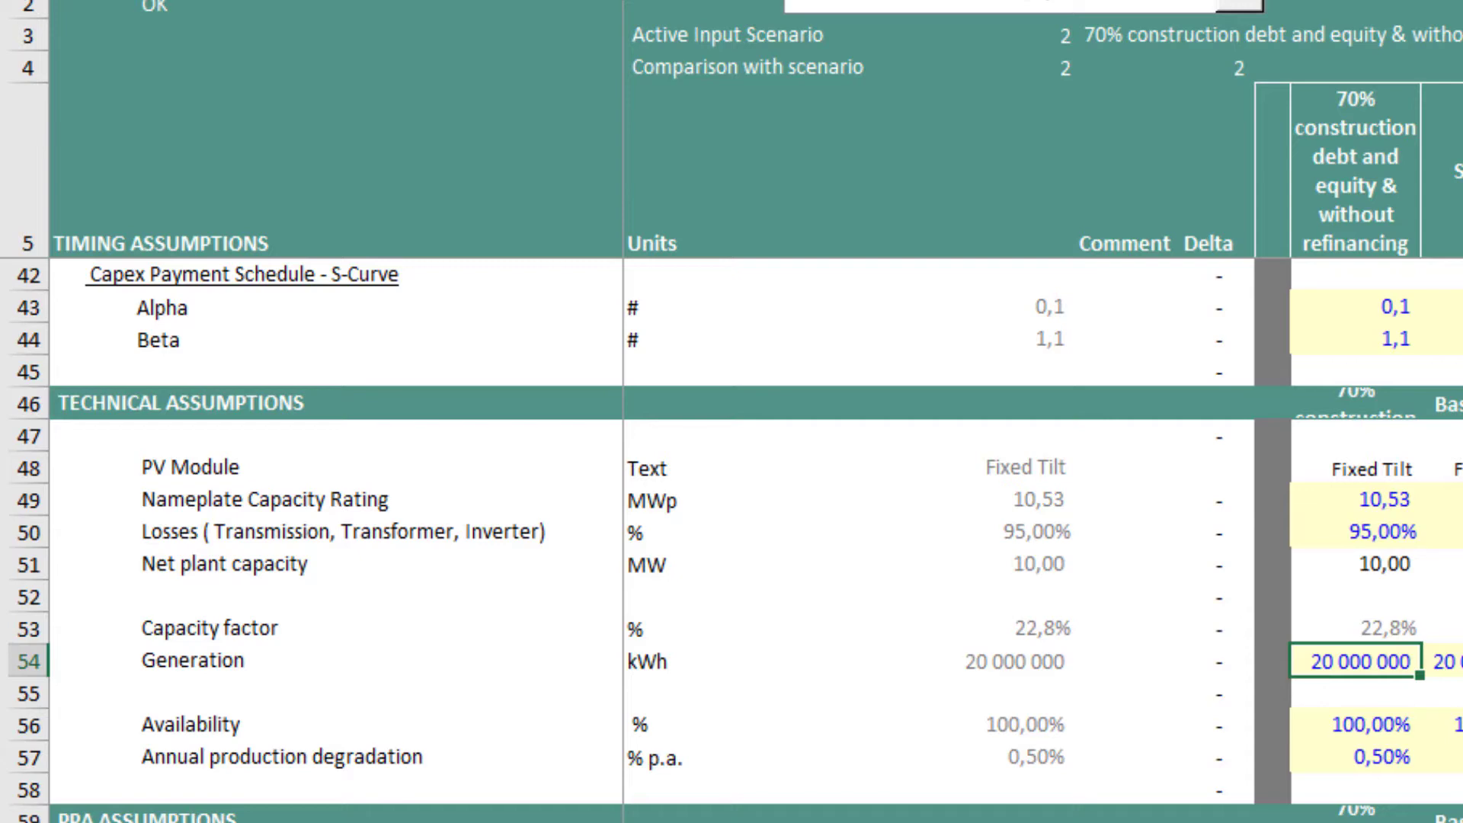
Check the first scenario's availability and annual production degradation inputs, and its tariff under PPA ASSUMPTIONS.
{"action": "scroll", "coordinate": [1387, 556], "scroll_direction": "down", "scroll_amount": 2}
{"action": "key", "text": "Down"}
{"action": "key", "text": "Down"}
{"action": "key", "text": "Down"}
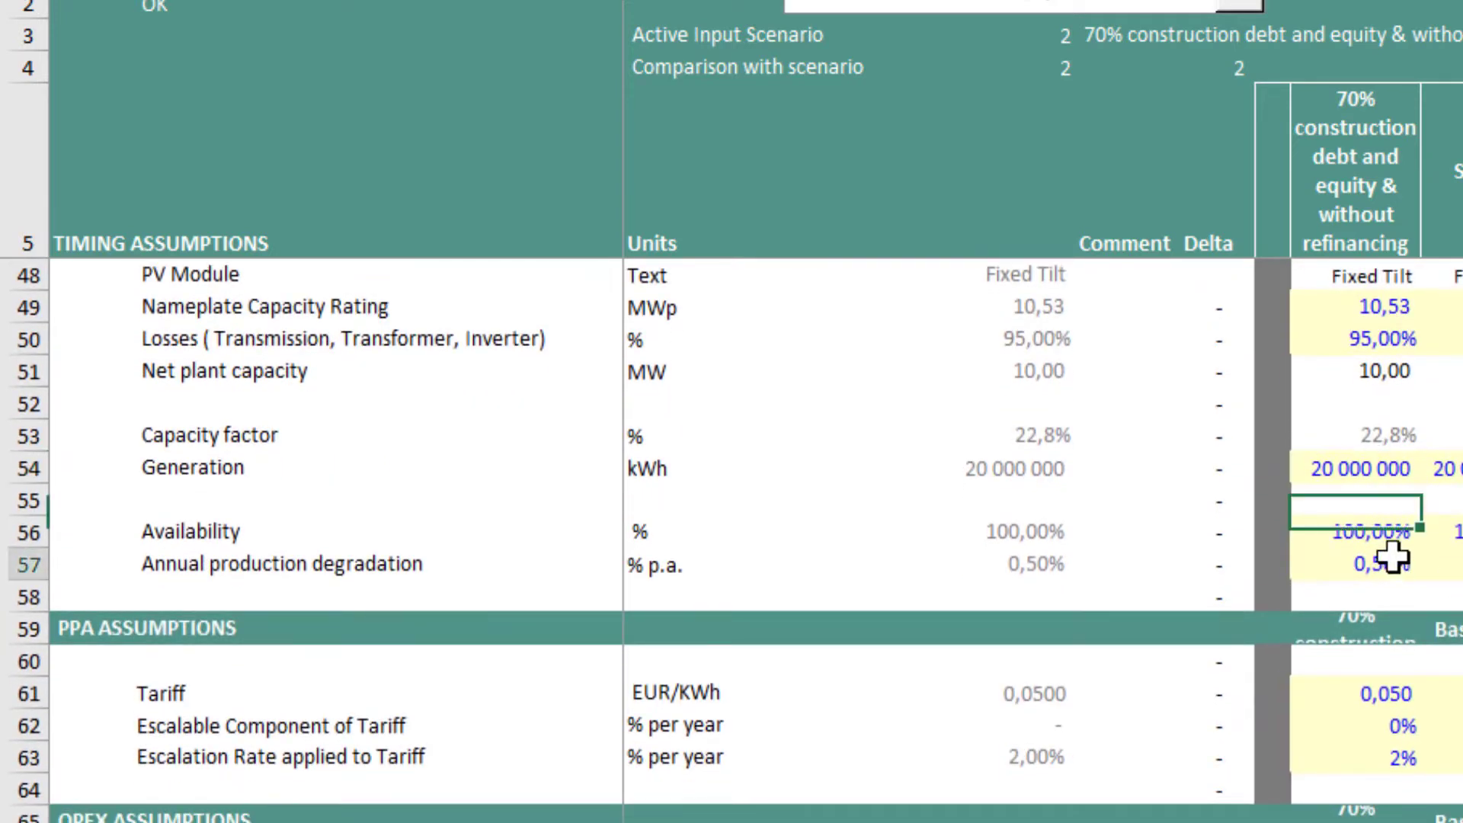
{"action": "scroll", "coordinate": [1371, 533], "scroll_direction": "down", "scroll_amount": 2}
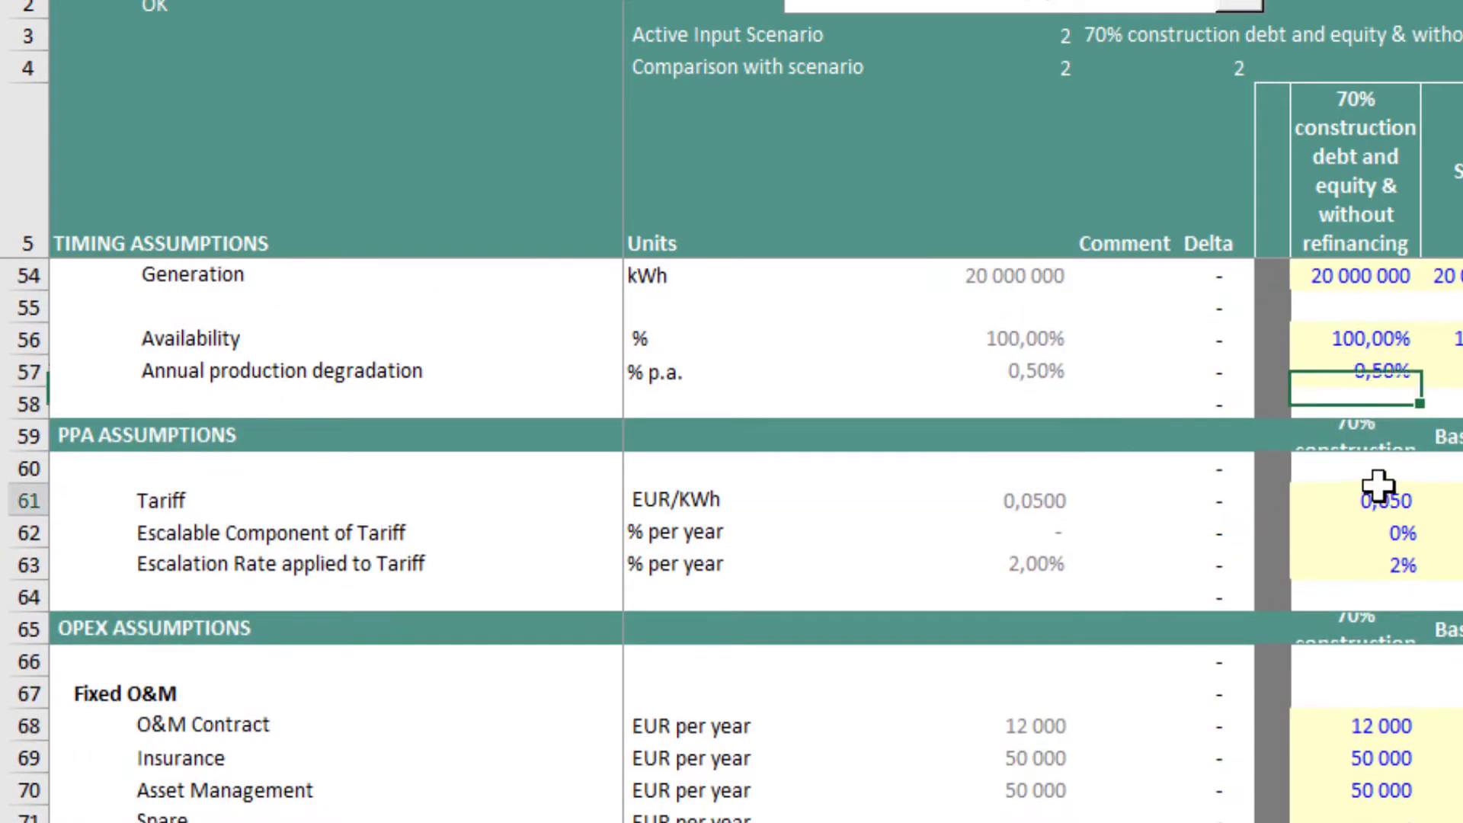
{"action": "left_click", "coordinate": [1341, 501]}
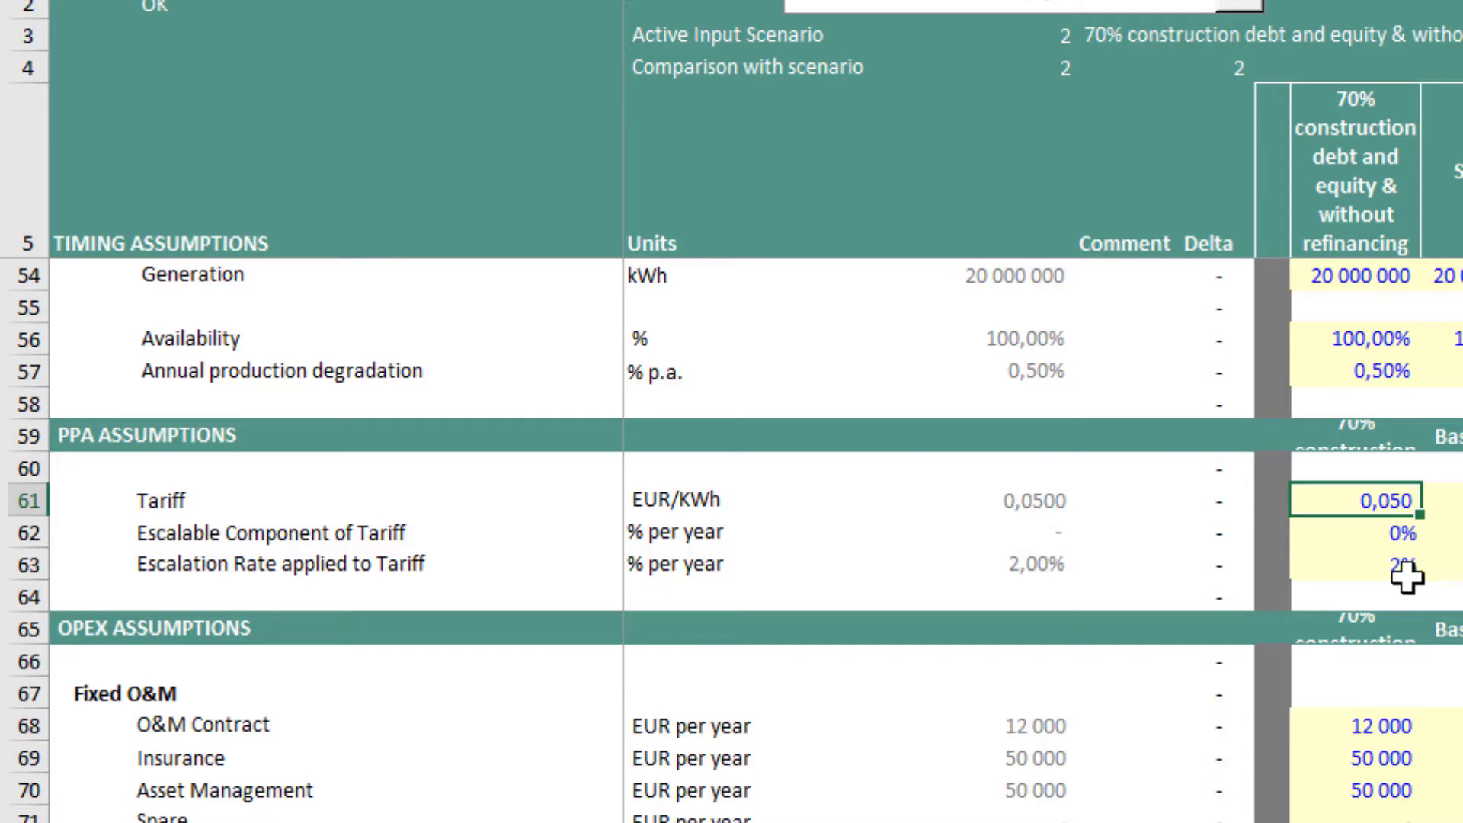
Increase the height of the OPEX ASSUMPTIONS header row 65 to show more of the wrapped scenario name.
{"action": "scroll", "coordinate": [1417, 577], "scroll_direction": "down", "scroll_amount": 1}
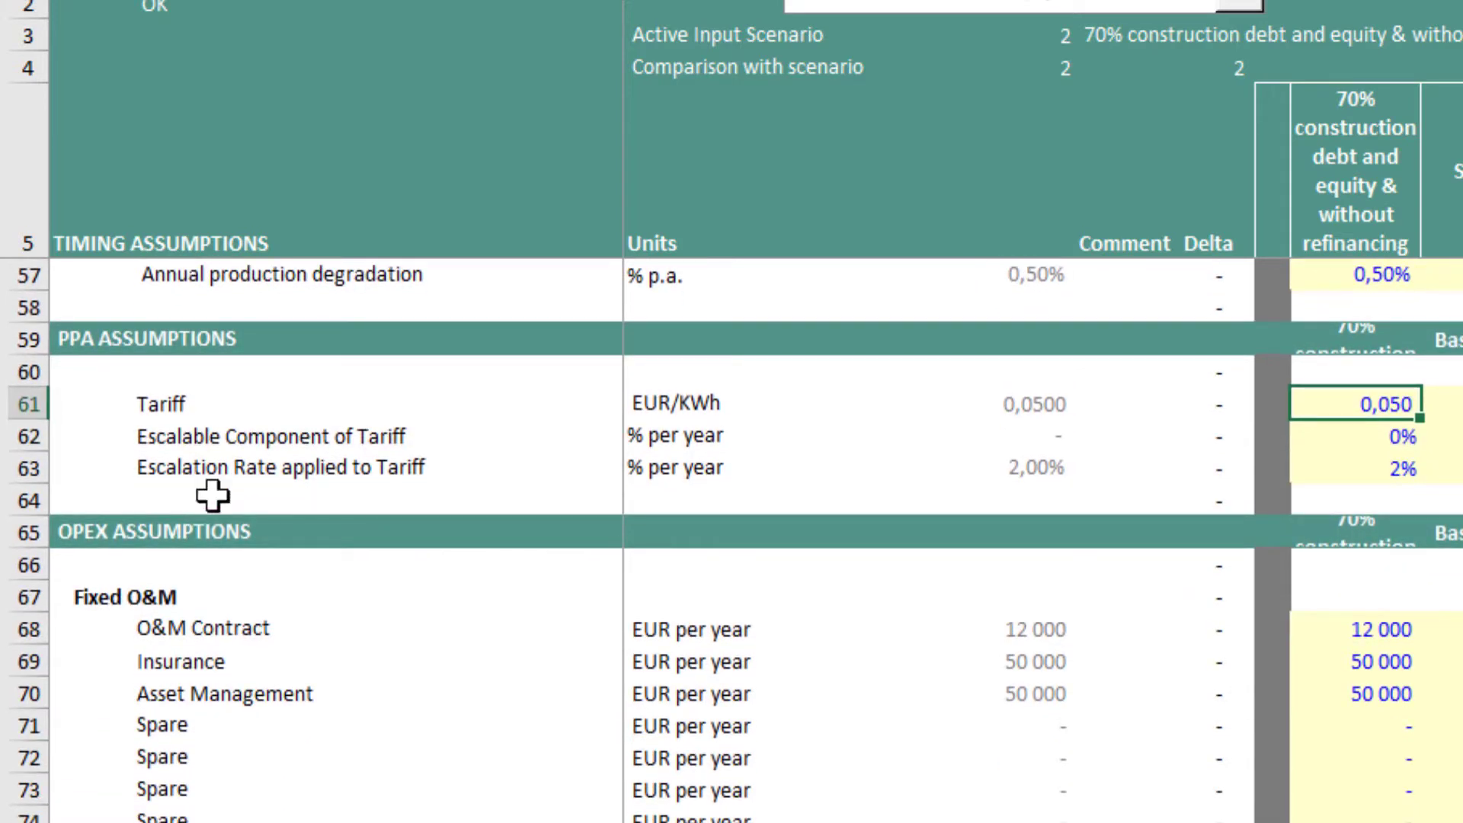
{"action": "left_click", "coordinate": [29, 532]}
{"action": "left_click_drag", "start_coordinate": [16, 548], "coordinate": [16, 590]}
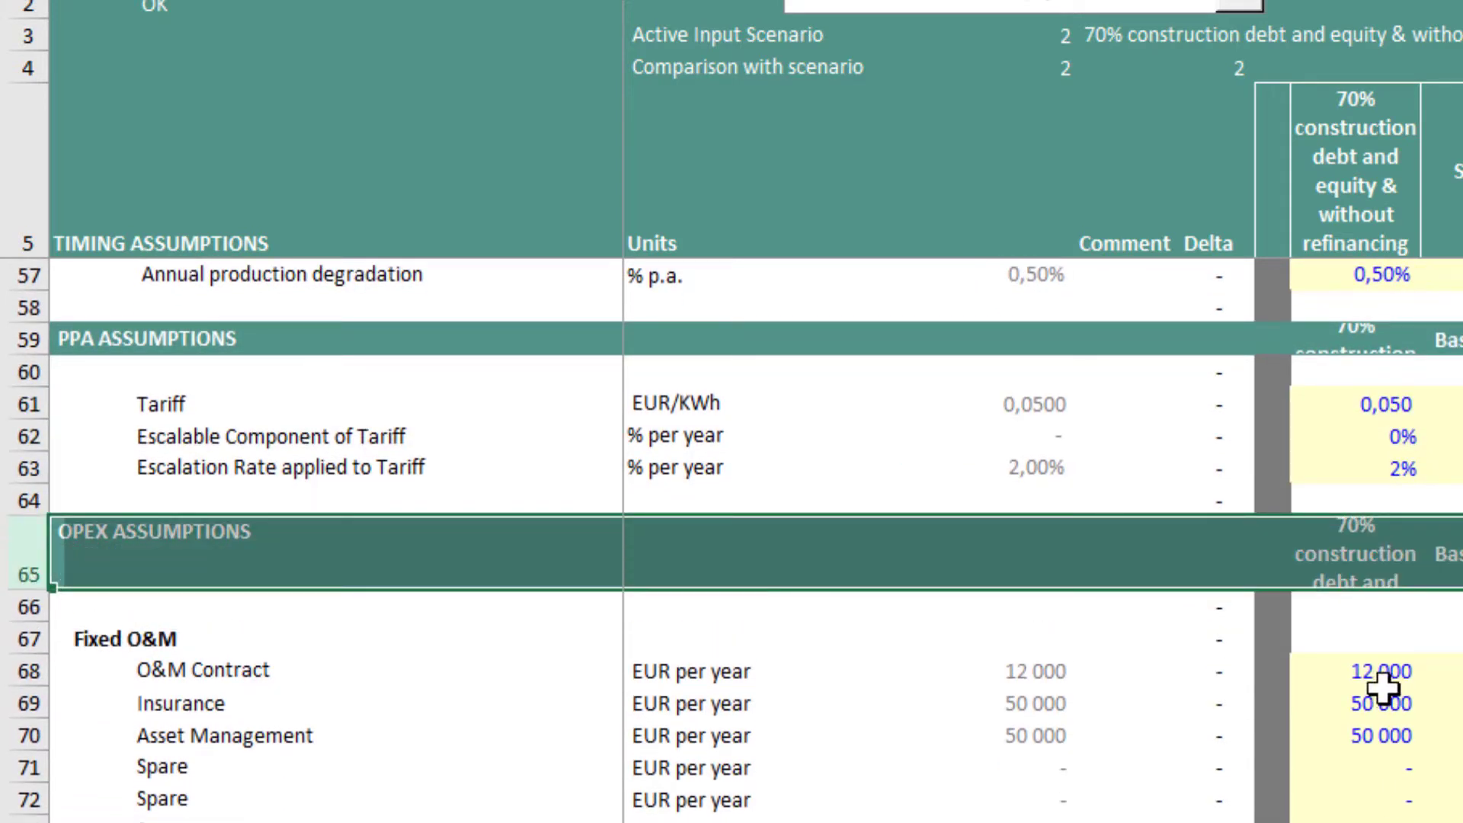
Review the first scenario's fixed and variable O&M costs and the escalation rate applied to O&M.
{"action": "left_click_drag", "start_coordinate": [1385, 678], "coordinate": [1384, 800]}
{"action": "scroll", "coordinate": [731, 539], "scroll_direction": "down", "scroll_amount": 3}
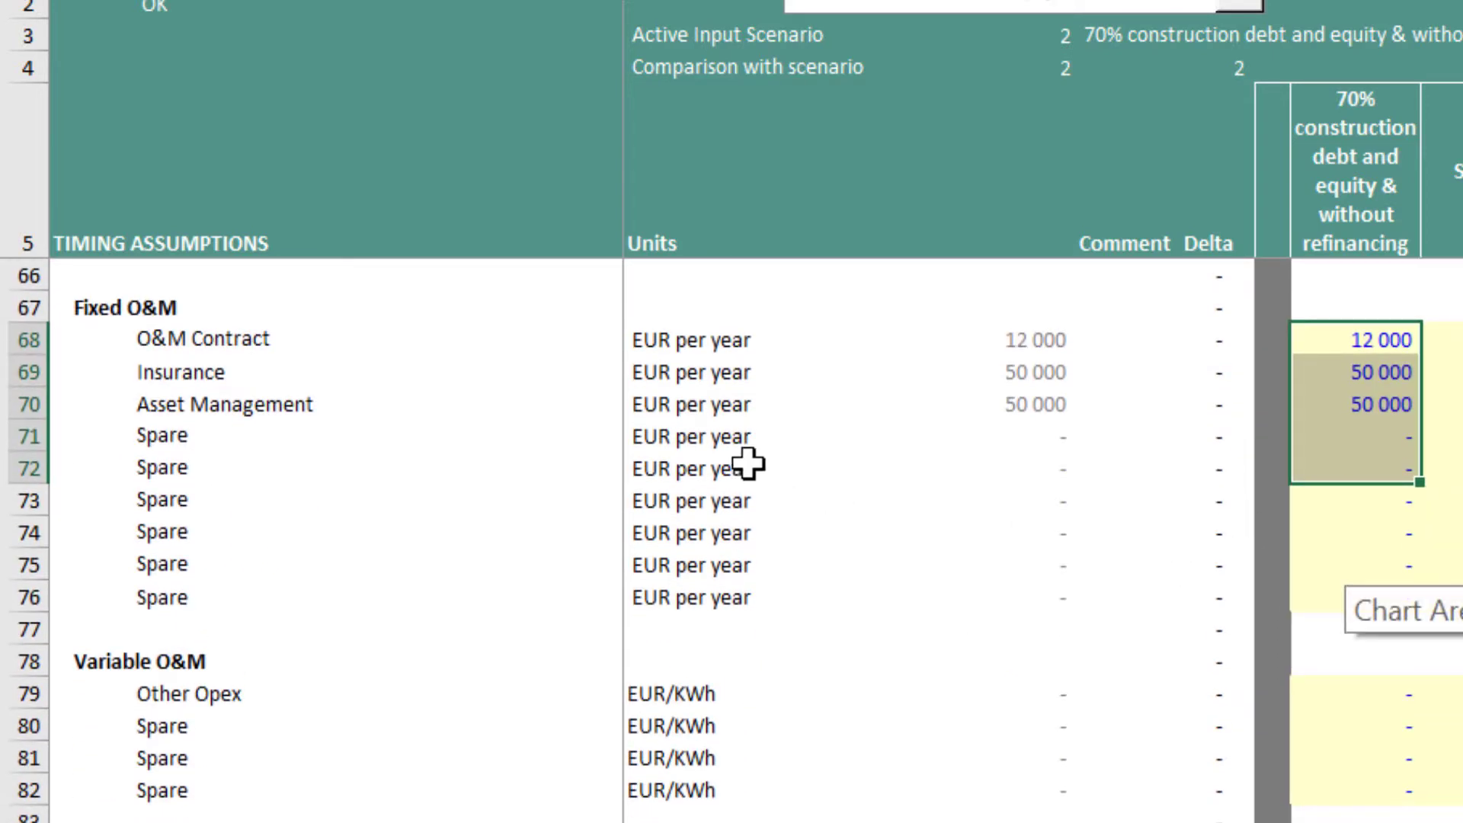
{"action": "scroll", "coordinate": [1312, 709], "scroll_direction": "down", "scroll_amount": 2}
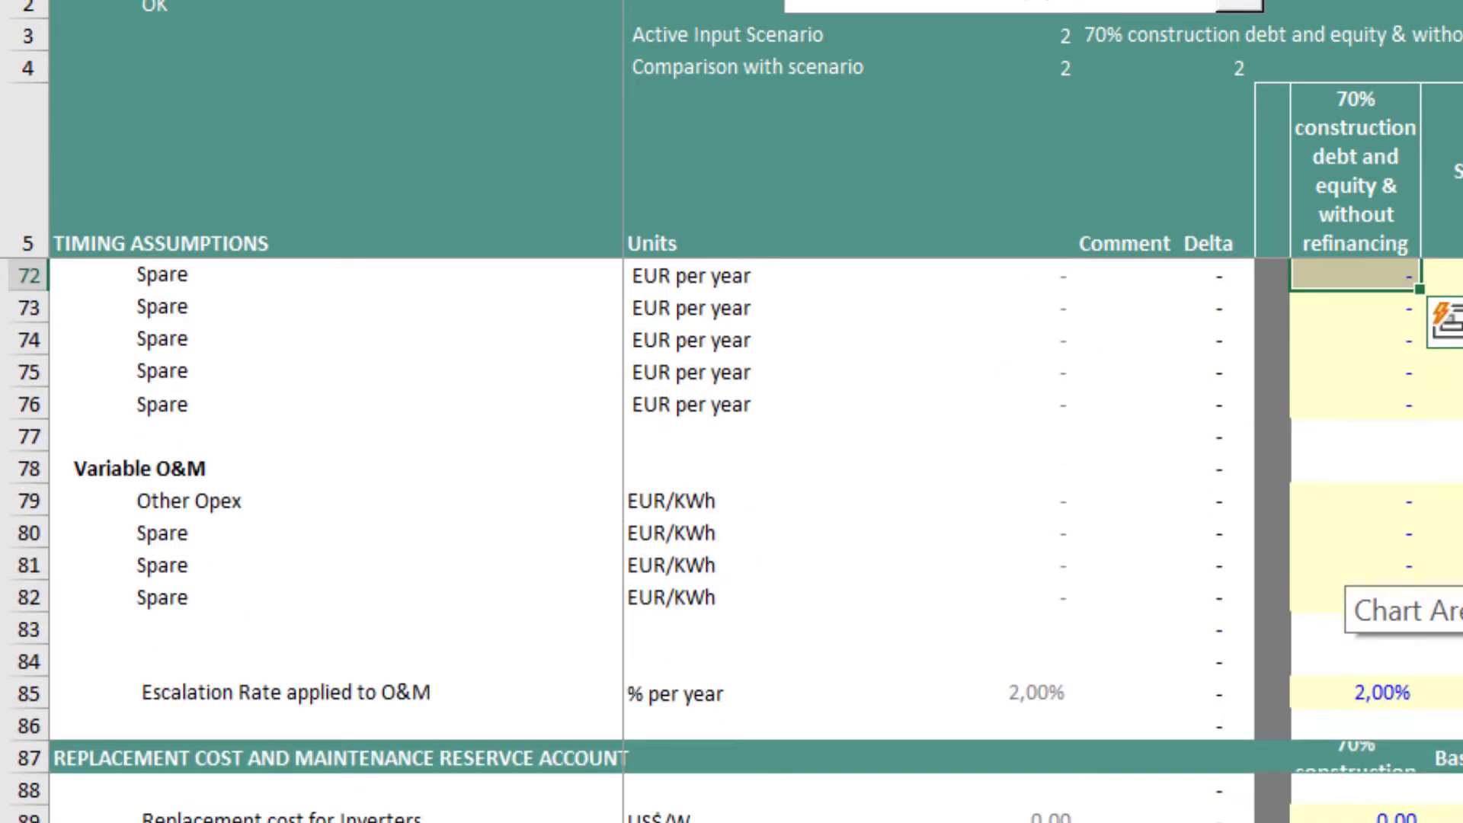
{"action": "left_click", "coordinate": [1311, 708]}
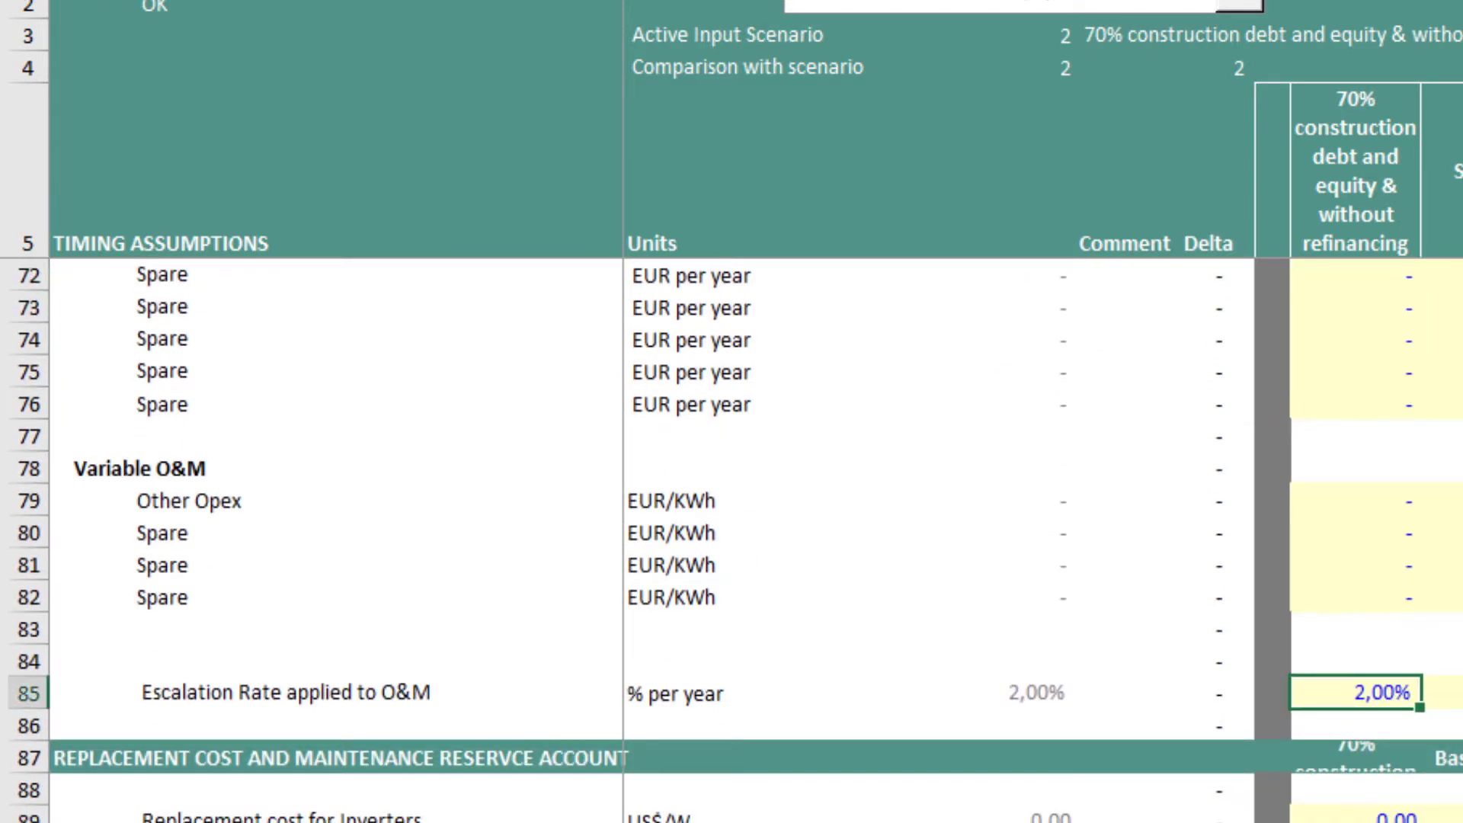
Check the first scenario's inverter replacement cost and timing inputs, and recheck the Asset Management cost under Fixed O&M.
{"action": "scroll", "coordinate": [1384, 460], "scroll_direction": "down", "scroll_amount": 4}
{"action": "left_click_drag", "start_coordinate": [1310, 431], "coordinate": [1371, 499]}
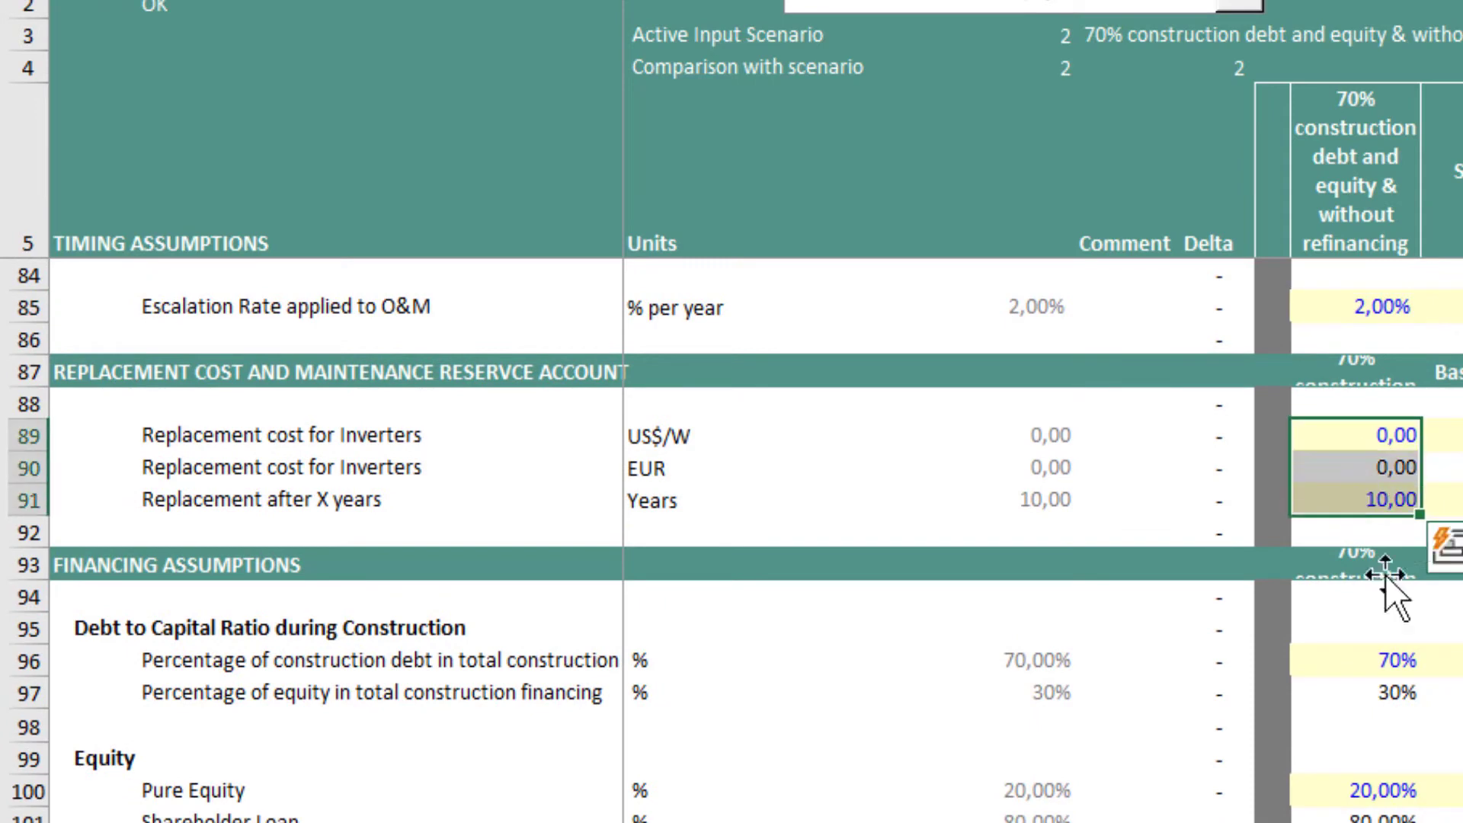
{"action": "scroll", "coordinate": [1408, 545], "scroll_direction": "up", "scroll_amount": 5}
{"action": "left_click", "coordinate": [1356, 307]}
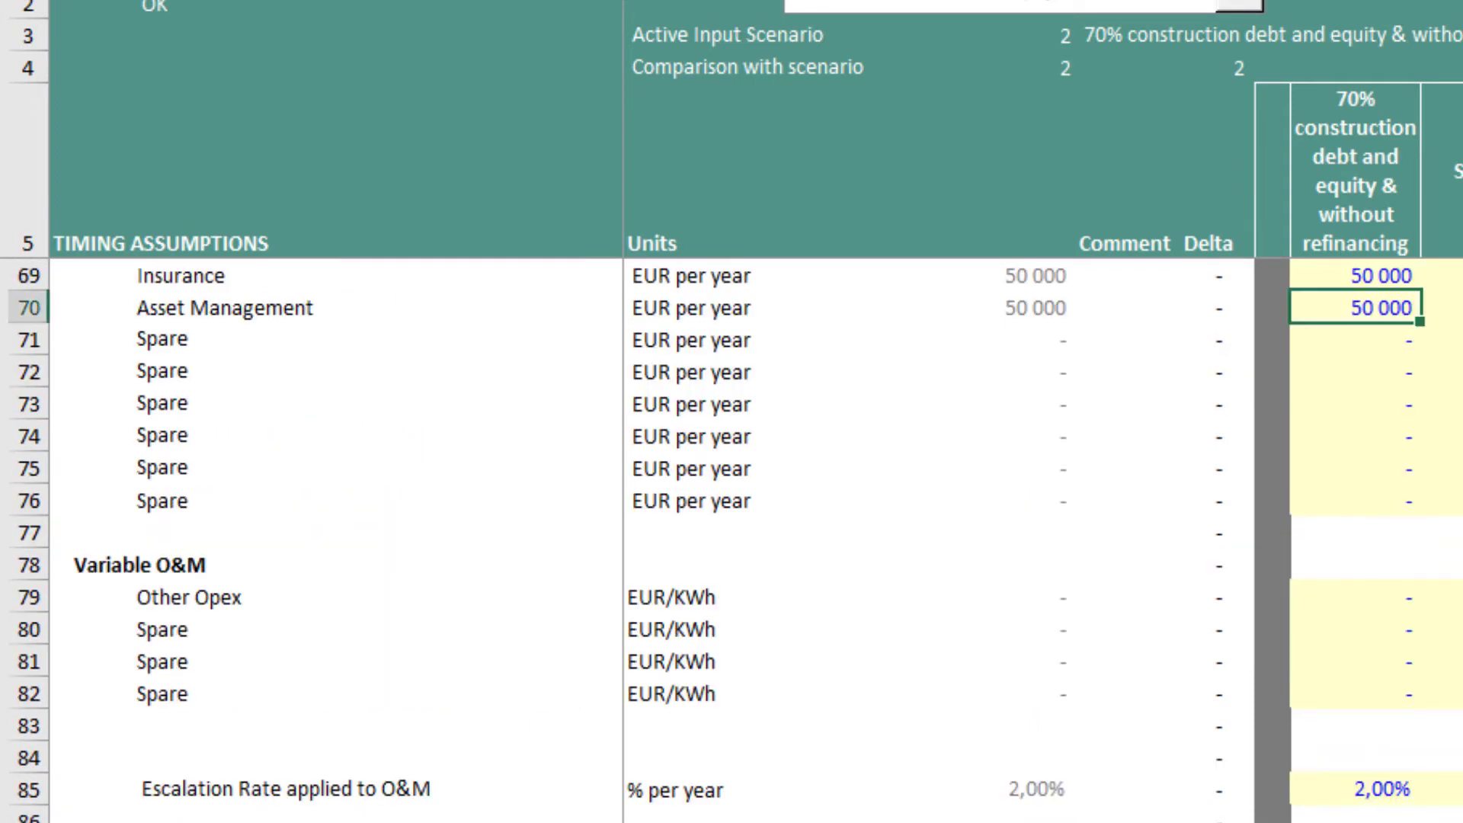
{"action": "scroll", "coordinate": [1460, 652], "scroll_direction": "up", "scroll_amount": 2}
Increase the height of the FINANCING ASSUMPTIONS header row 93 to show more of the wrapped scenario name.
{"action": "scroll", "coordinate": [1460, 653], "scroll_direction": "down", "scroll_amount": 9}
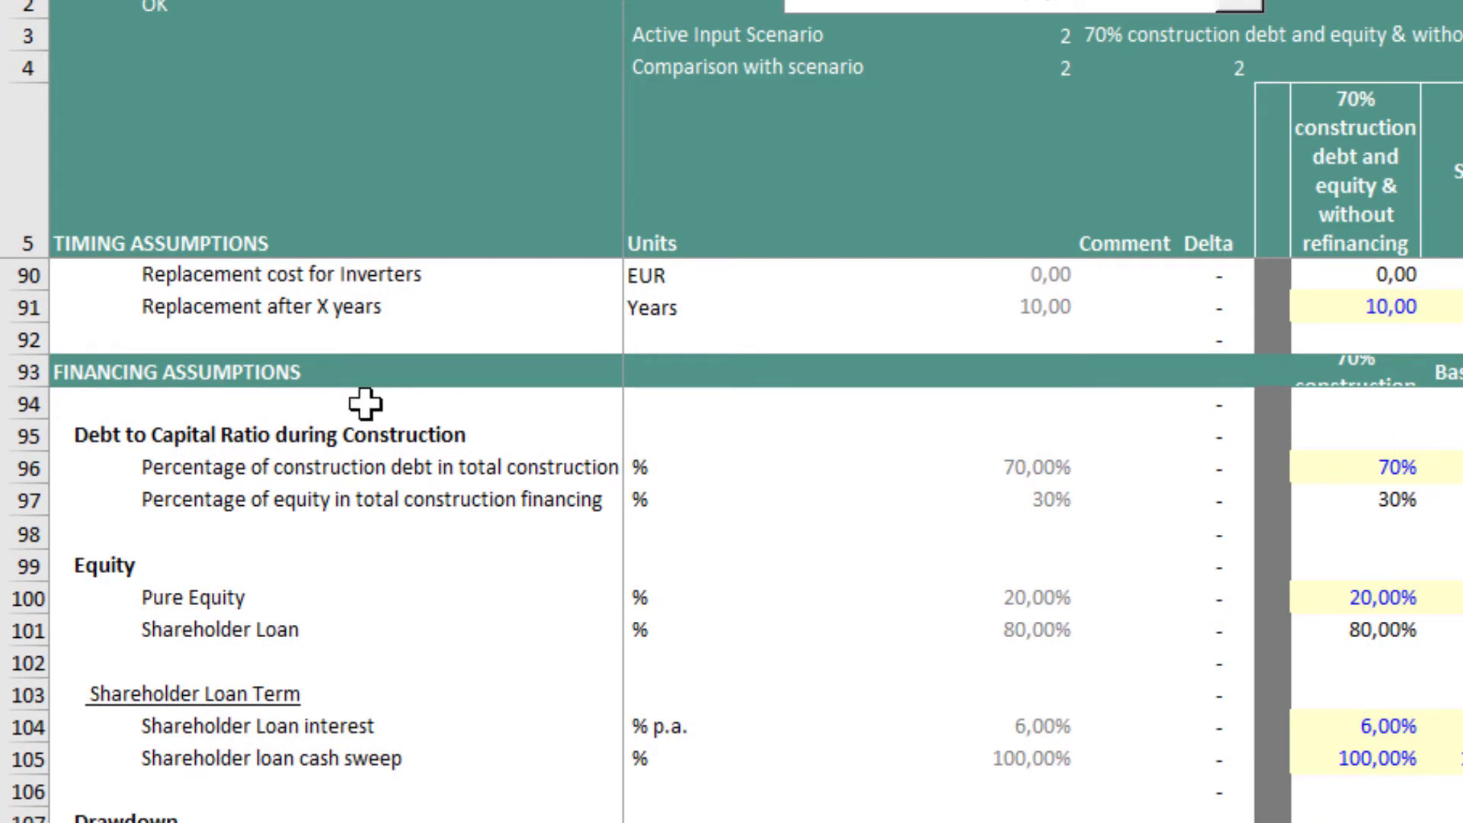
{"action": "left_click", "coordinate": [17, 373]}
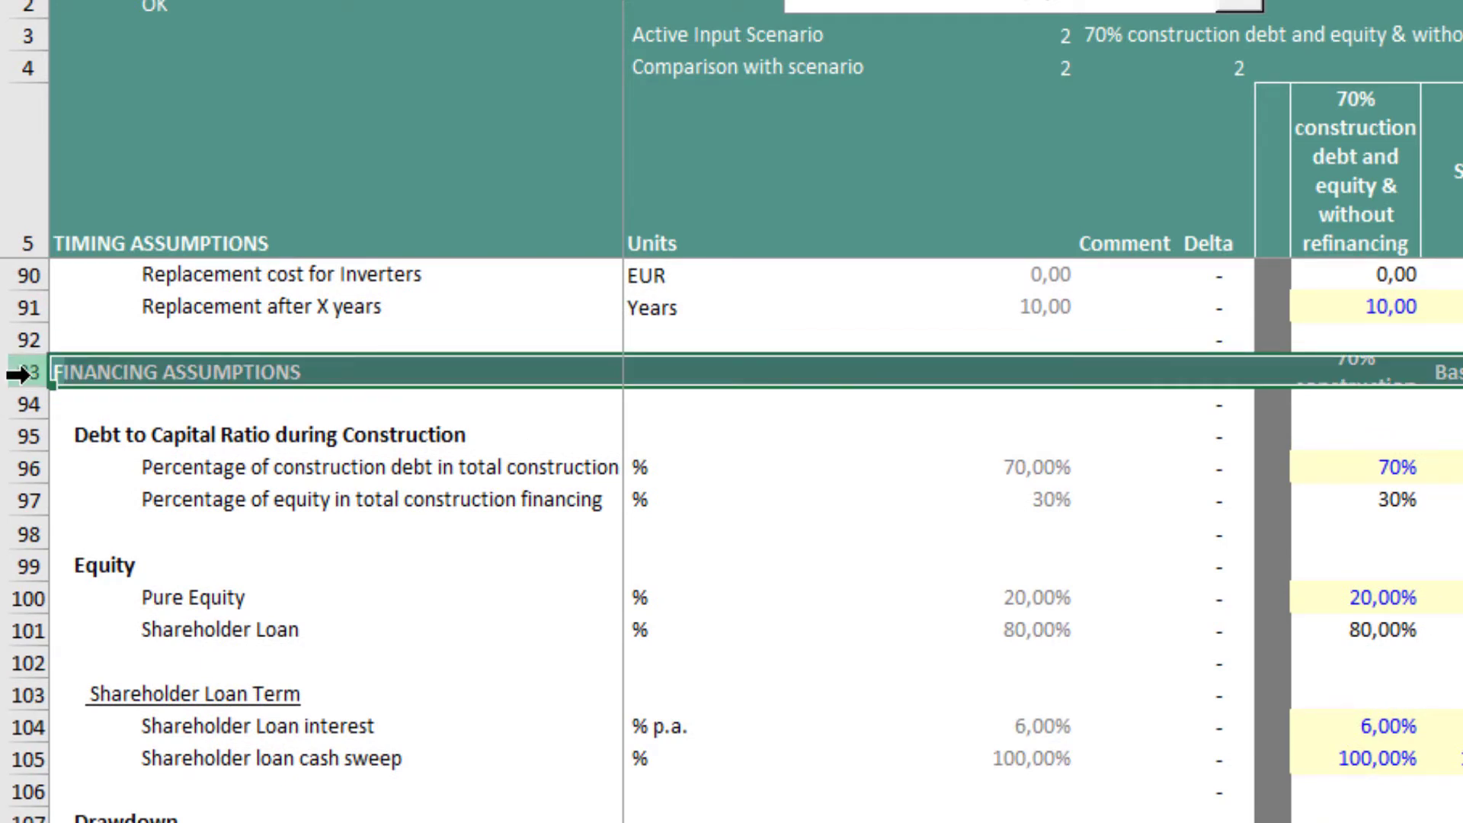
{"action": "left_click_drag", "start_coordinate": [32, 389], "coordinate": [32, 451]}
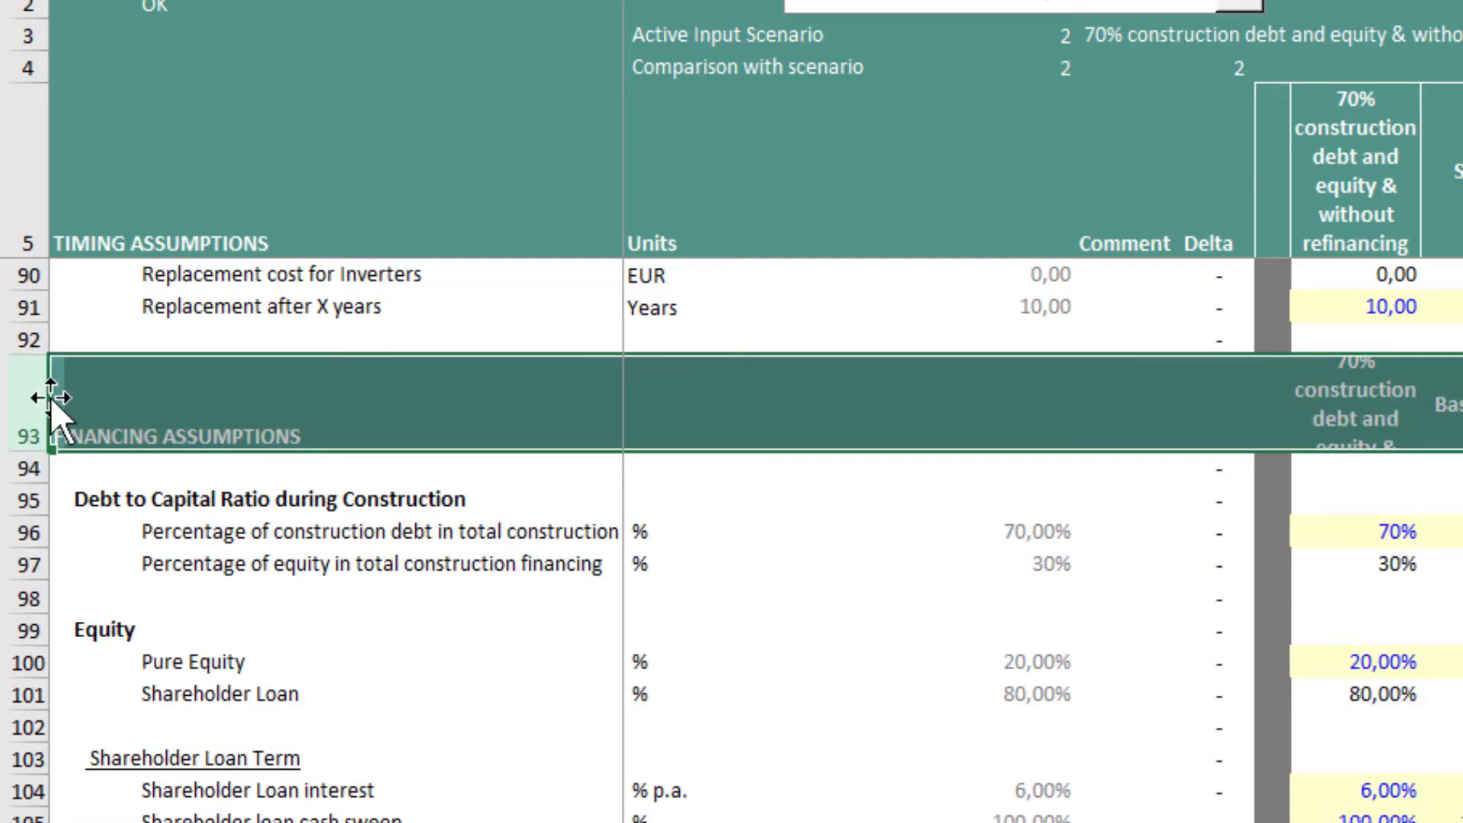
Examine the construction debt and equity percentages against the scenario name, along with the split between pure equity and shareholder loan.
{"action": "scroll", "coordinate": [528, 581], "scroll_direction": "down", "scroll_amount": 1}
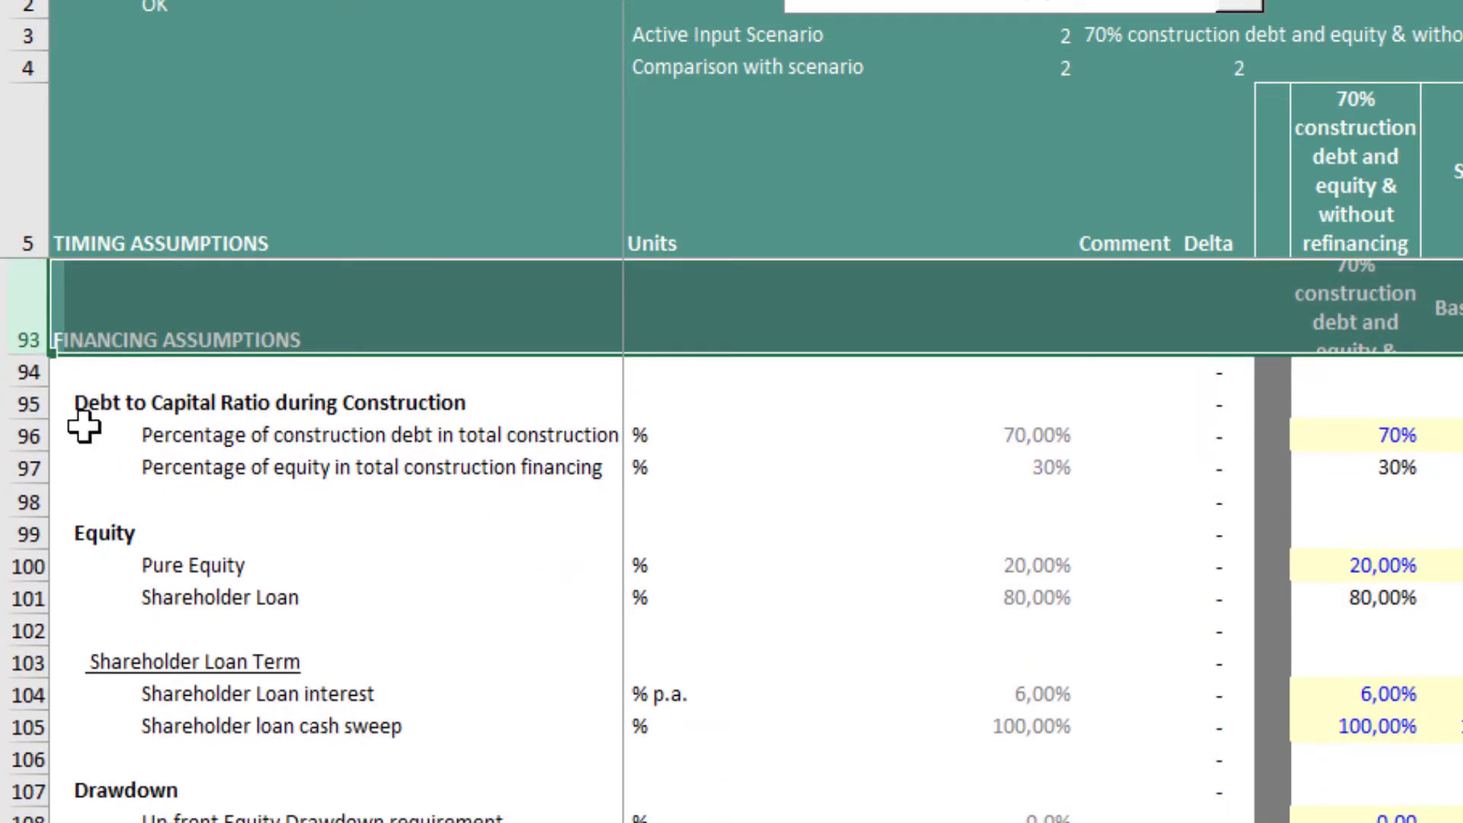
{"action": "left_click", "coordinate": [17, 436]}
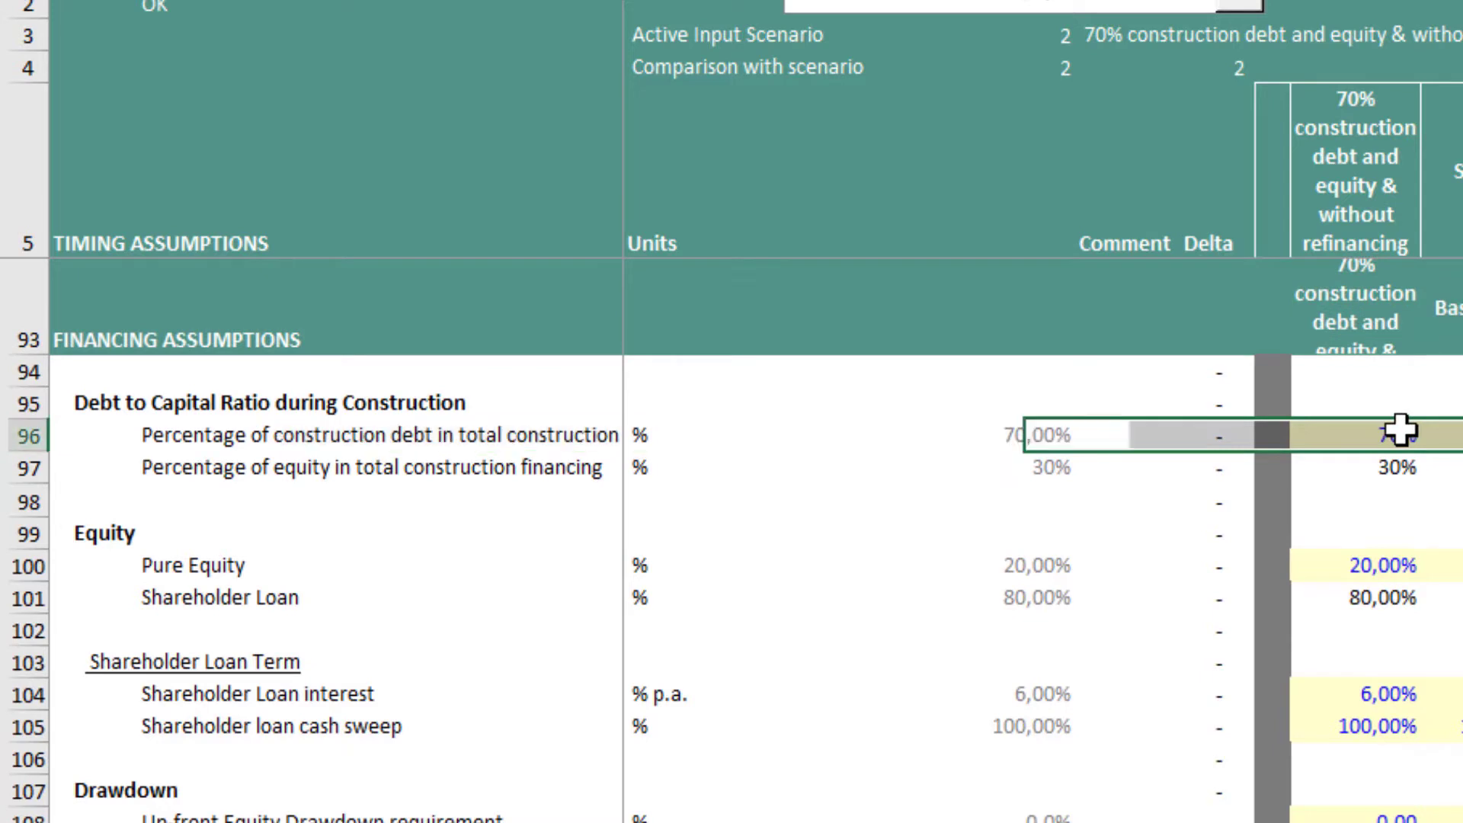
{"action": "left_click", "coordinate": [1349, 202]}
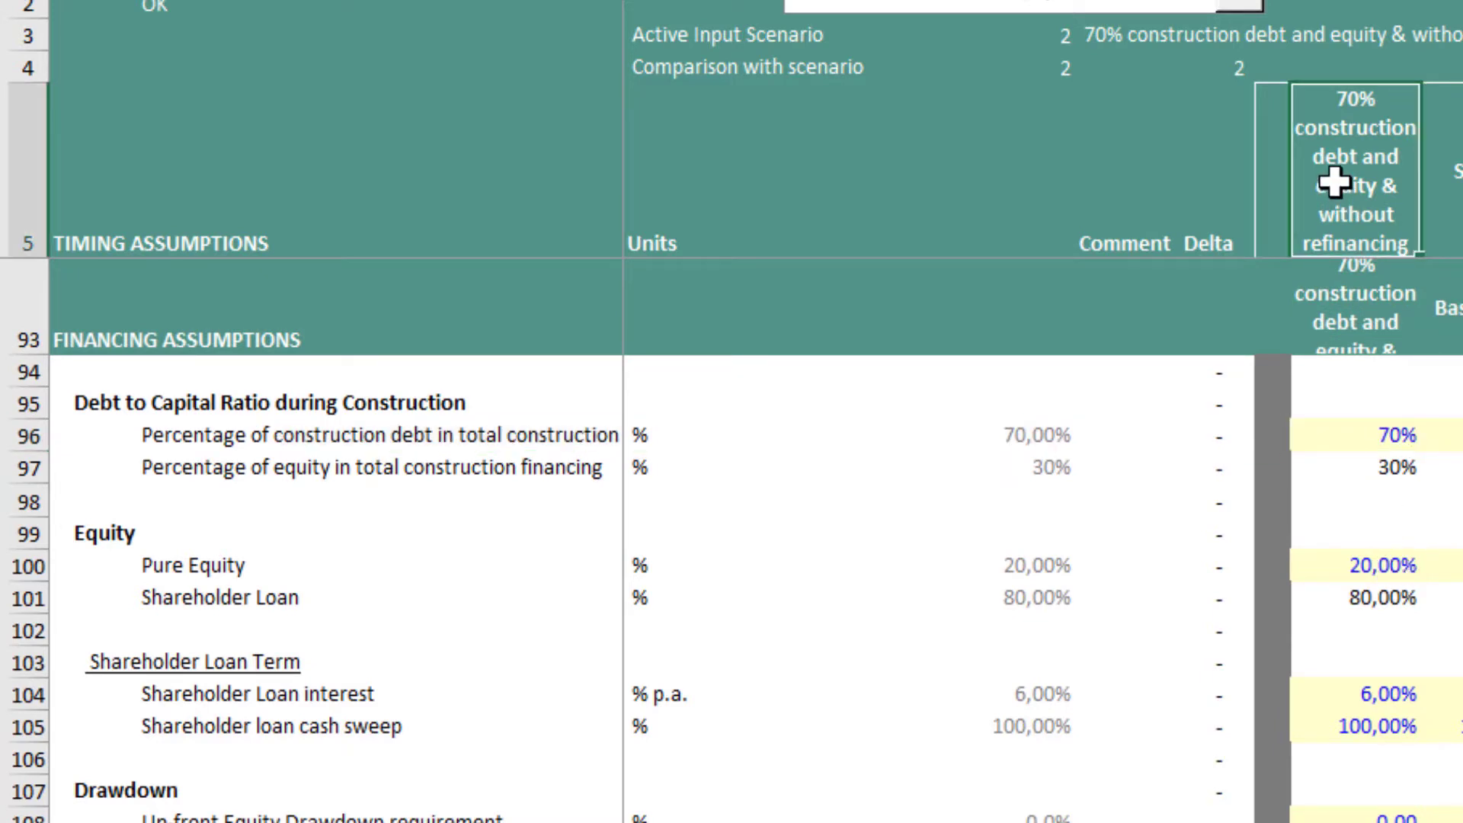
{"action": "left_click", "coordinate": [1355, 446]}
{"action": "left_click", "coordinate": [1342, 473]}
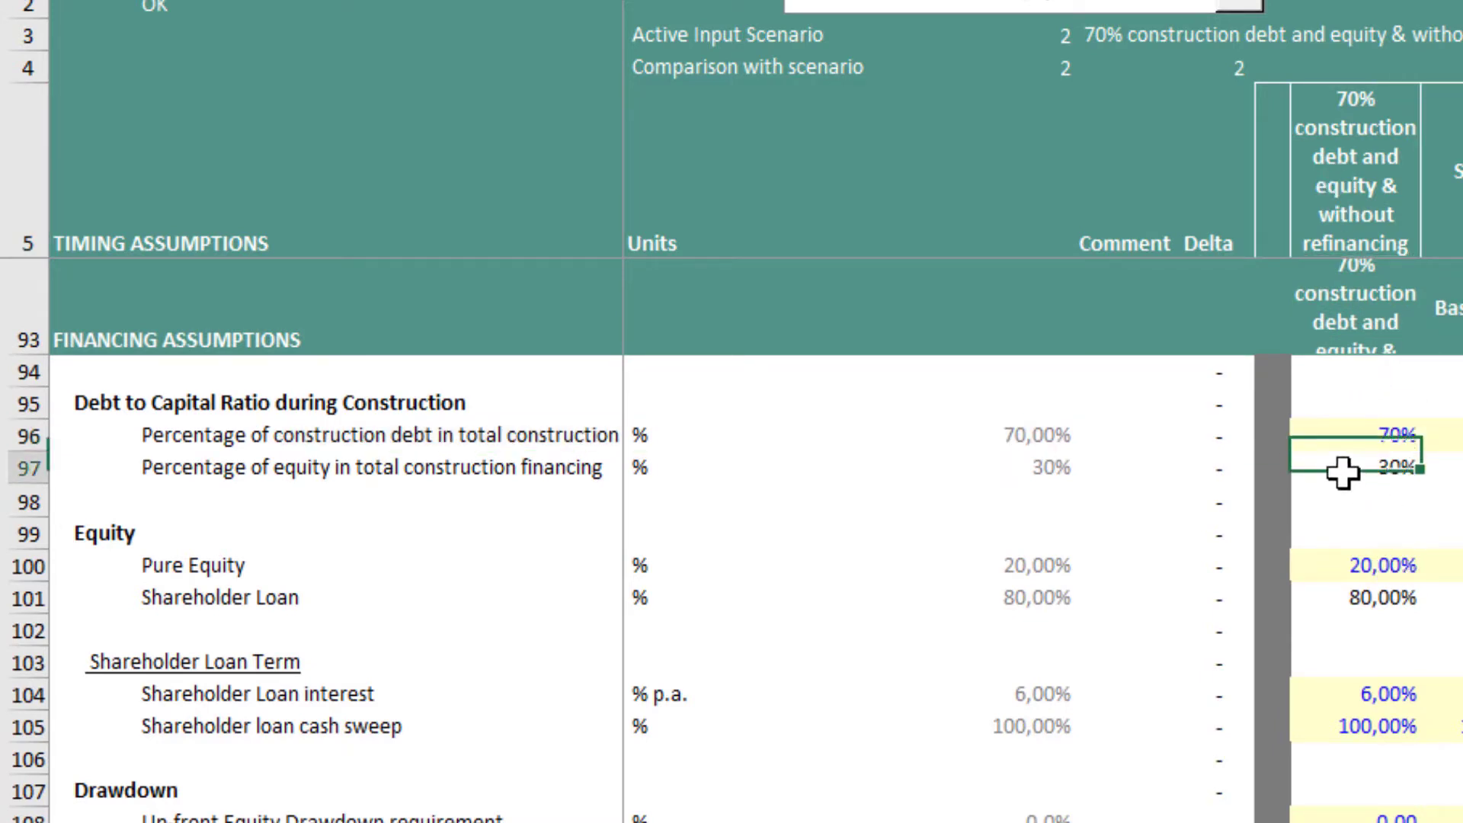
{"action": "left_click", "coordinate": [539, 434]}
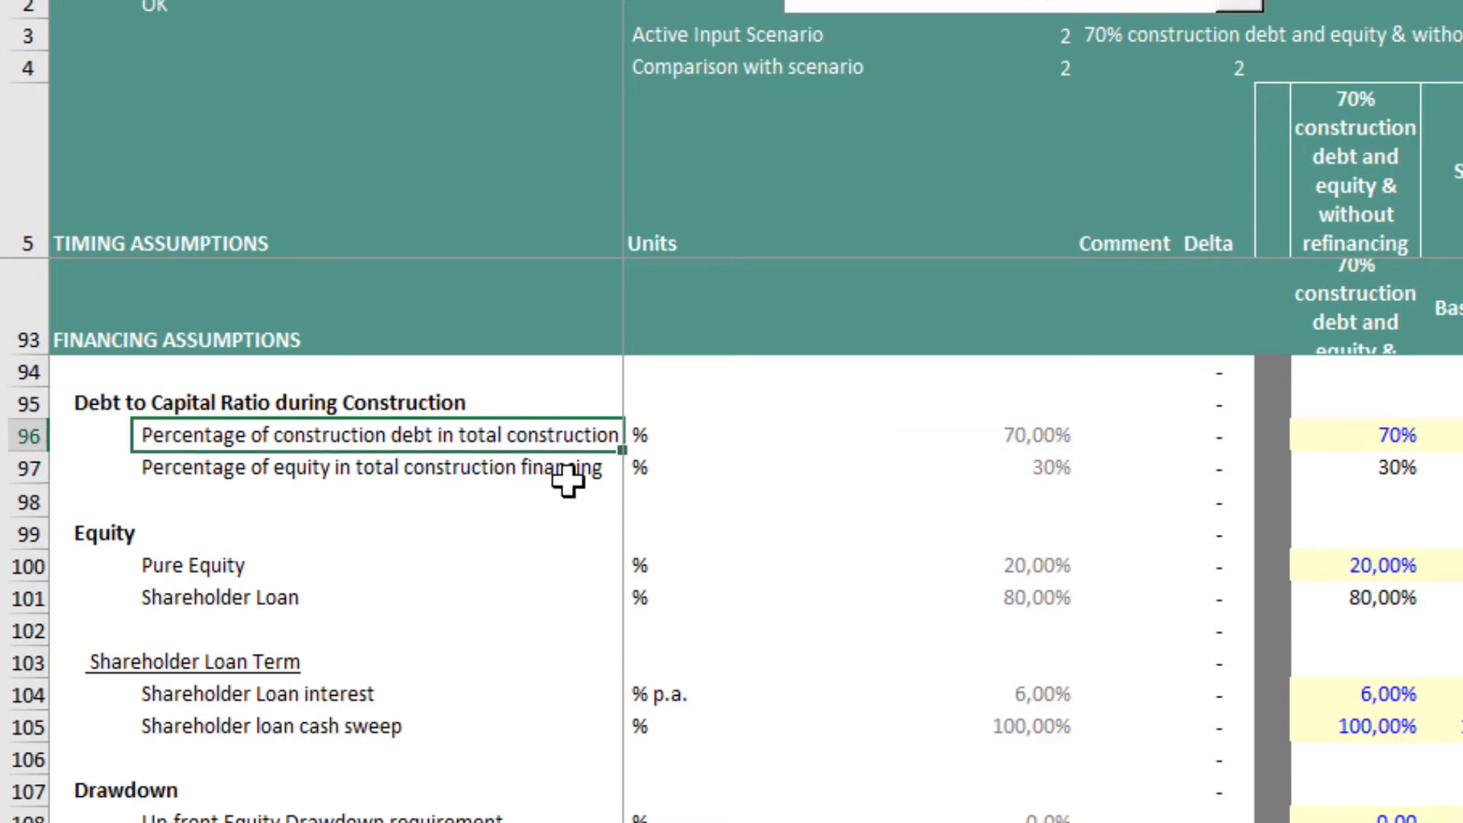
{"action": "left_click_drag", "start_coordinate": [33, 530], "coordinate": [30, 598]}
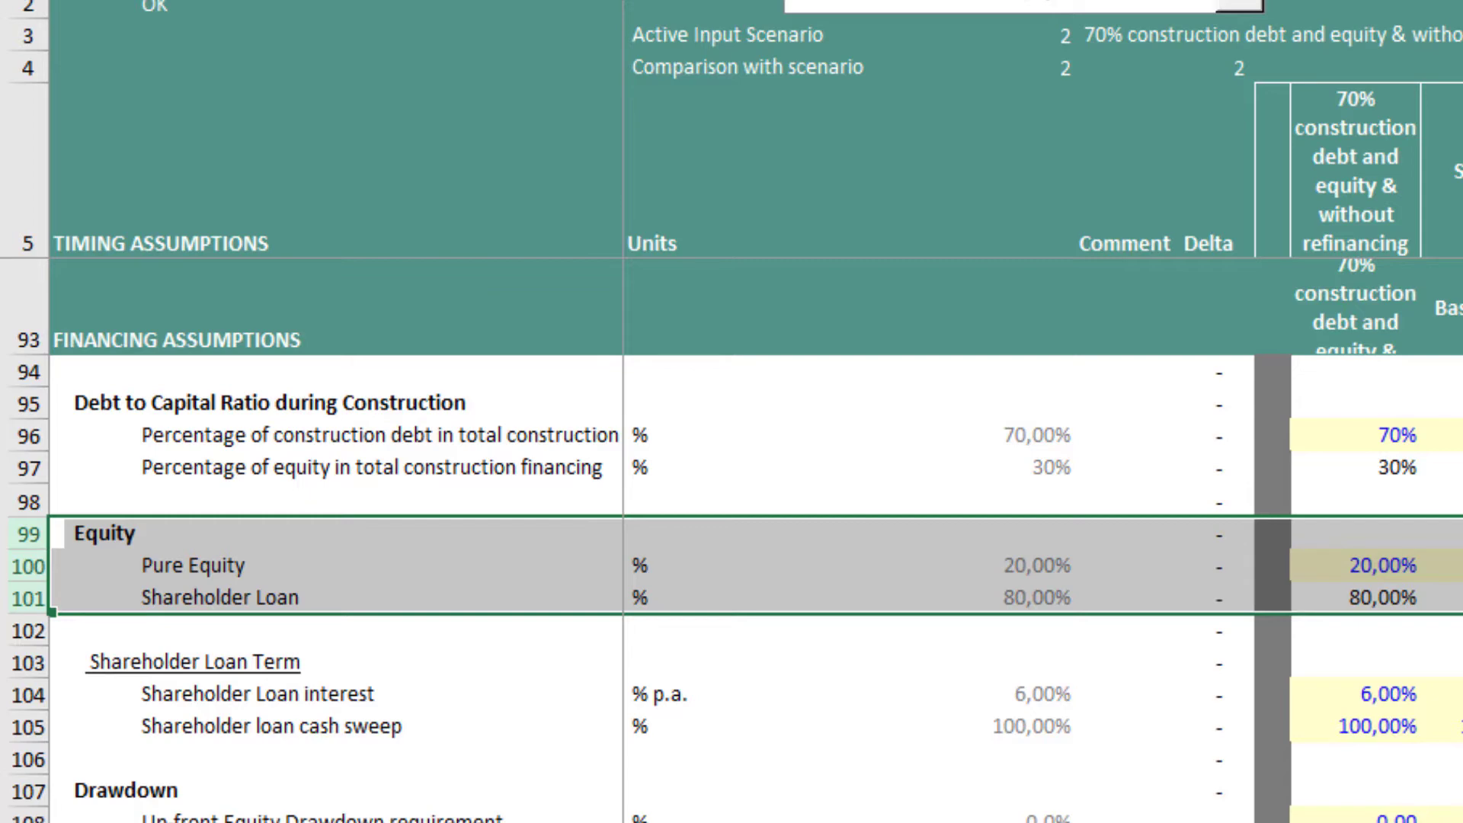
Review the Construction debt Terms, from bank name, maturity and grace period to interest rate, fees and principal repayment profile.
{"action": "scroll", "coordinate": [823, 766], "scroll_direction": "down", "scroll_amount": 6}
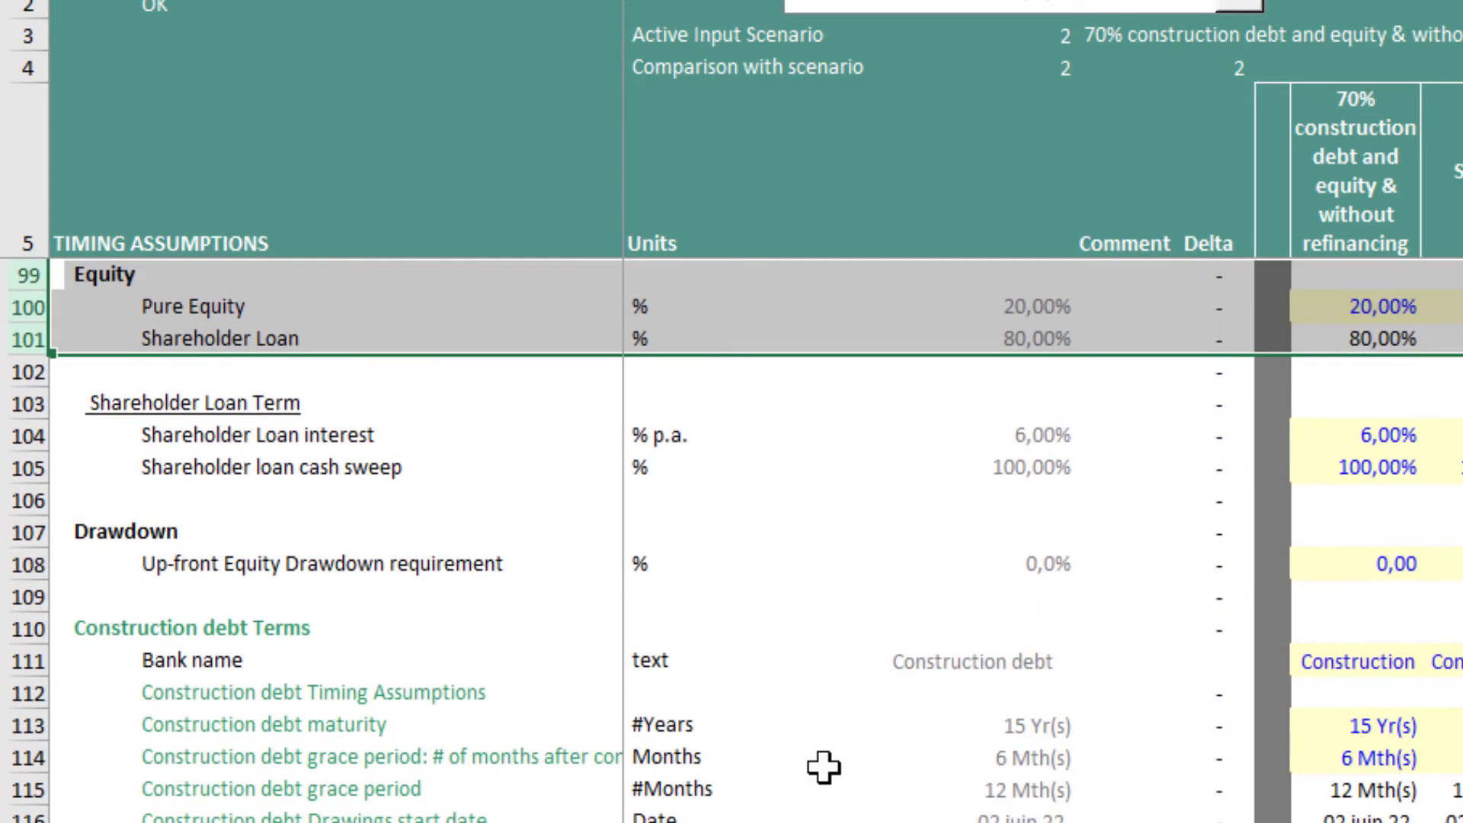
{"action": "scroll", "coordinate": [824, 766], "scroll_direction": "up", "scroll_amount": 2}
{"action": "scroll", "coordinate": [823, 766], "scroll_direction": "up", "scroll_amount": 1}
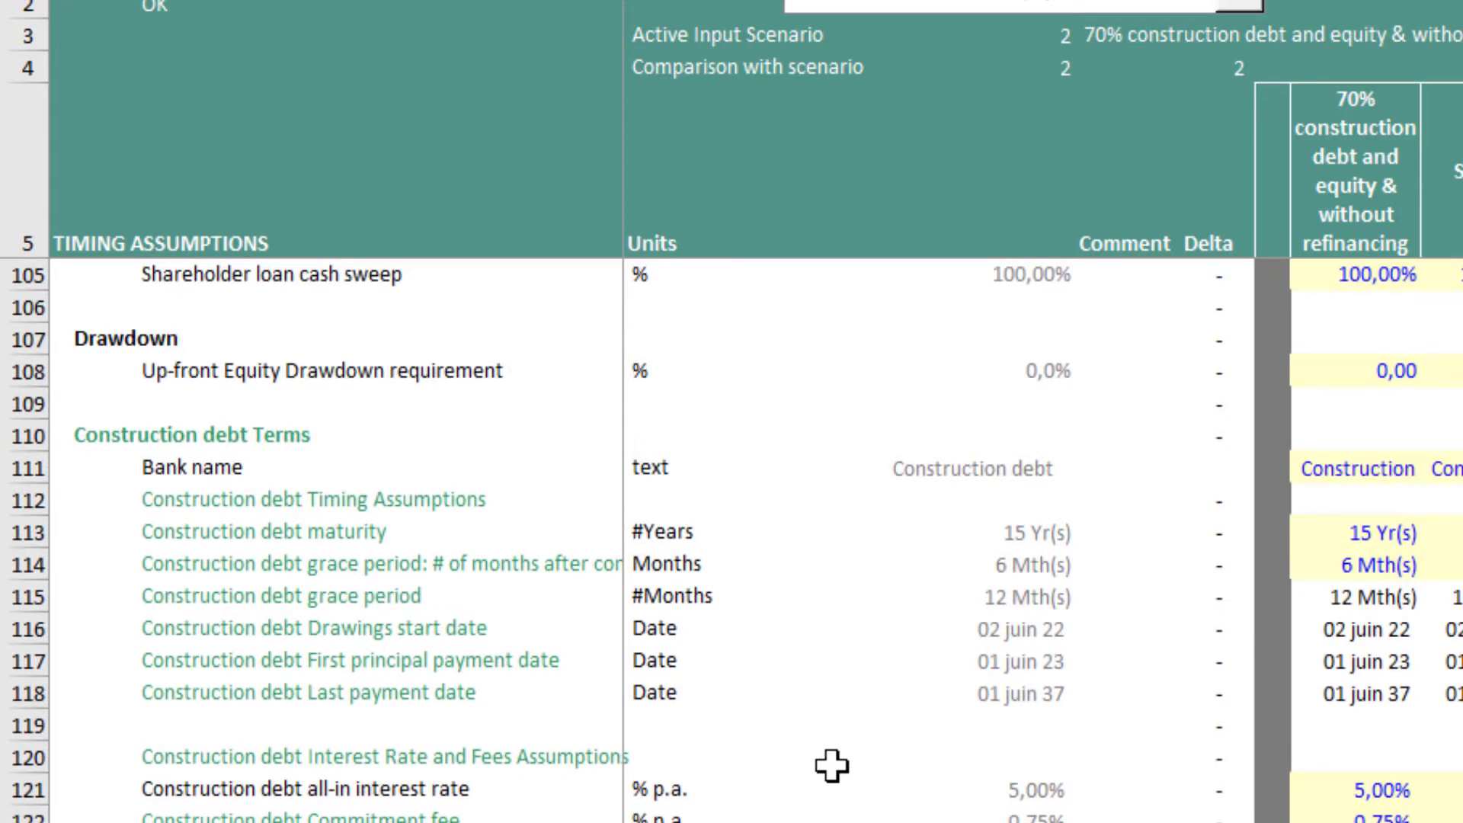
{"action": "scroll", "coordinate": [828, 756], "scroll_direction": "up", "scroll_amount": 1}
{"action": "left_click", "coordinate": [222, 539]}
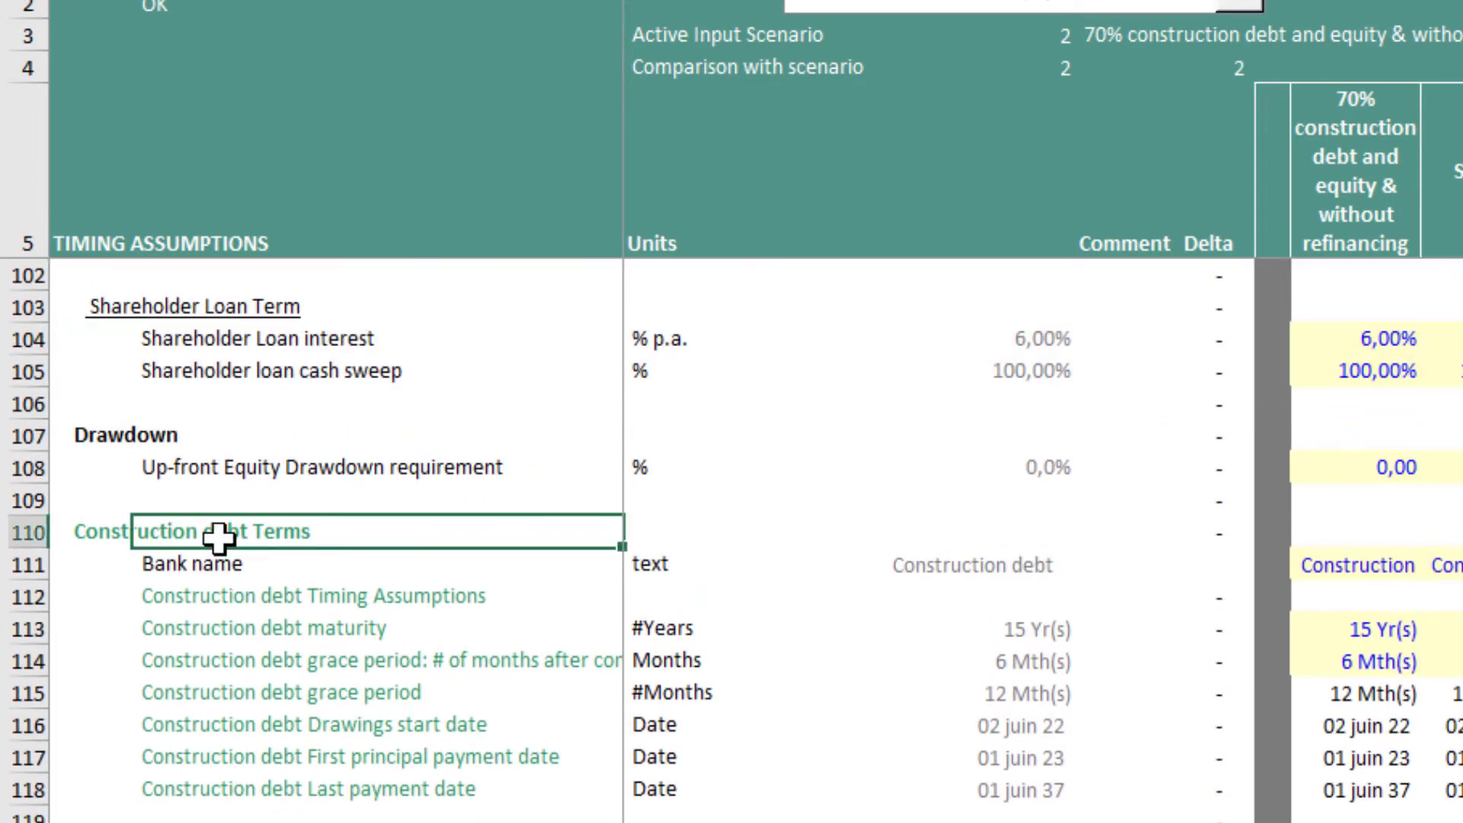
{"action": "left_click", "coordinate": [219, 565]}
{"action": "left_click", "coordinate": [259, 680]}
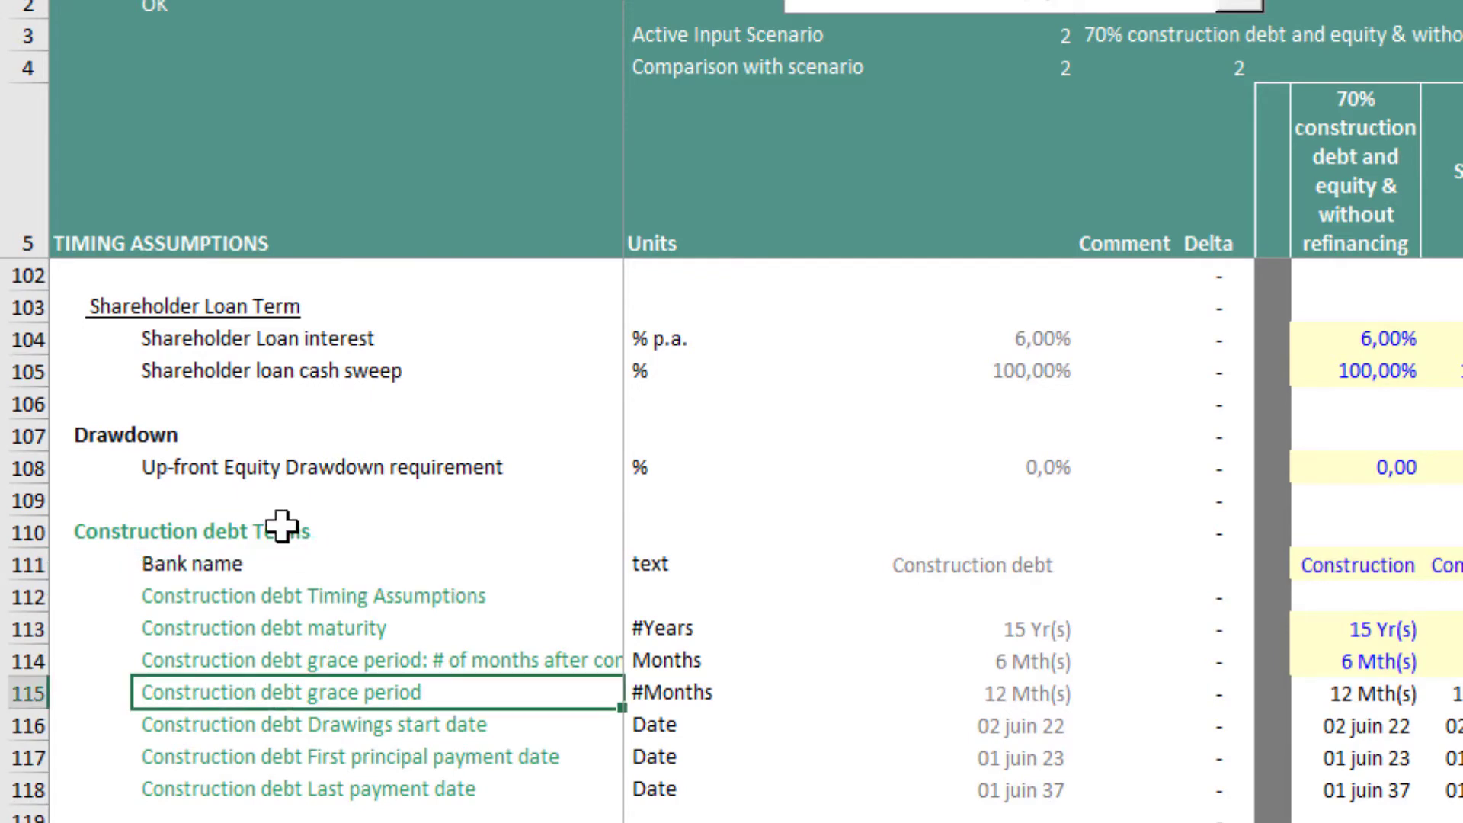
{"action": "left_click", "coordinate": [284, 532]}
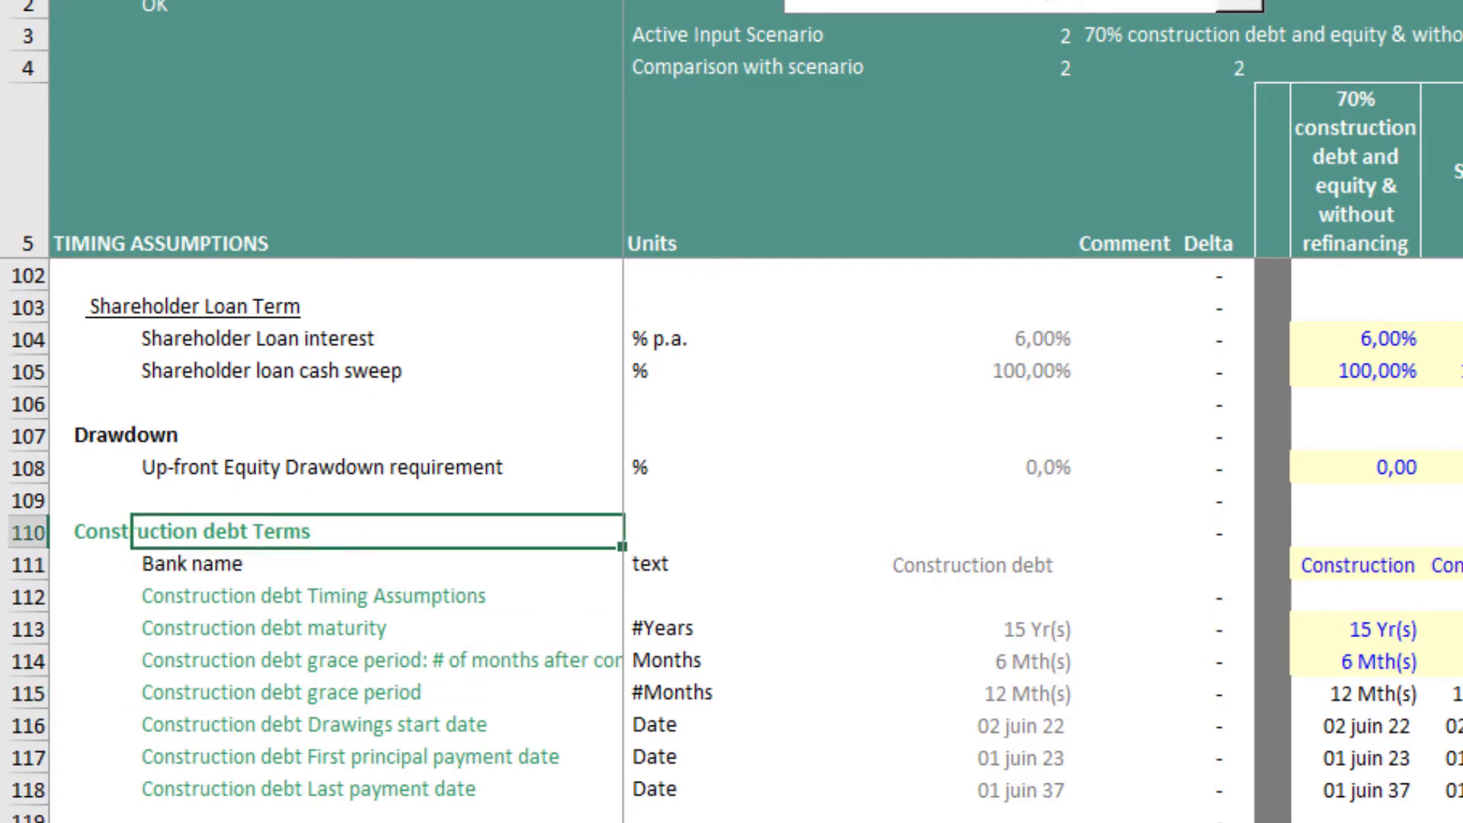
{"action": "scroll", "coordinate": [1095, 660], "scroll_direction": "down", "scroll_amount": 6}
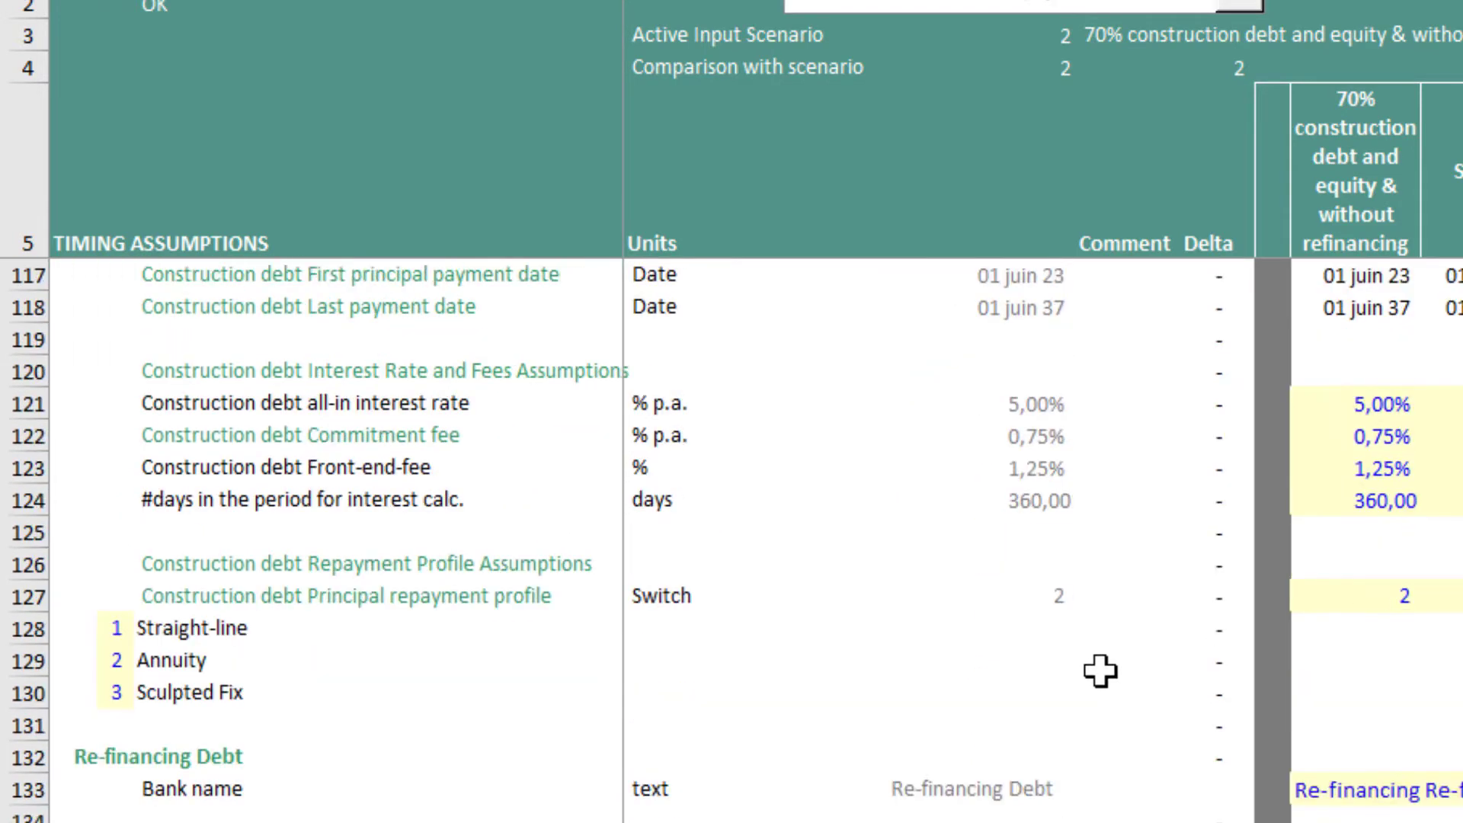
Locate the Re-financing Debt section from row 132 onward, below the construction debt repayment profile options.
{"action": "left_click", "coordinate": [228, 532]}
{"action": "left_click", "coordinate": [411, 792]}
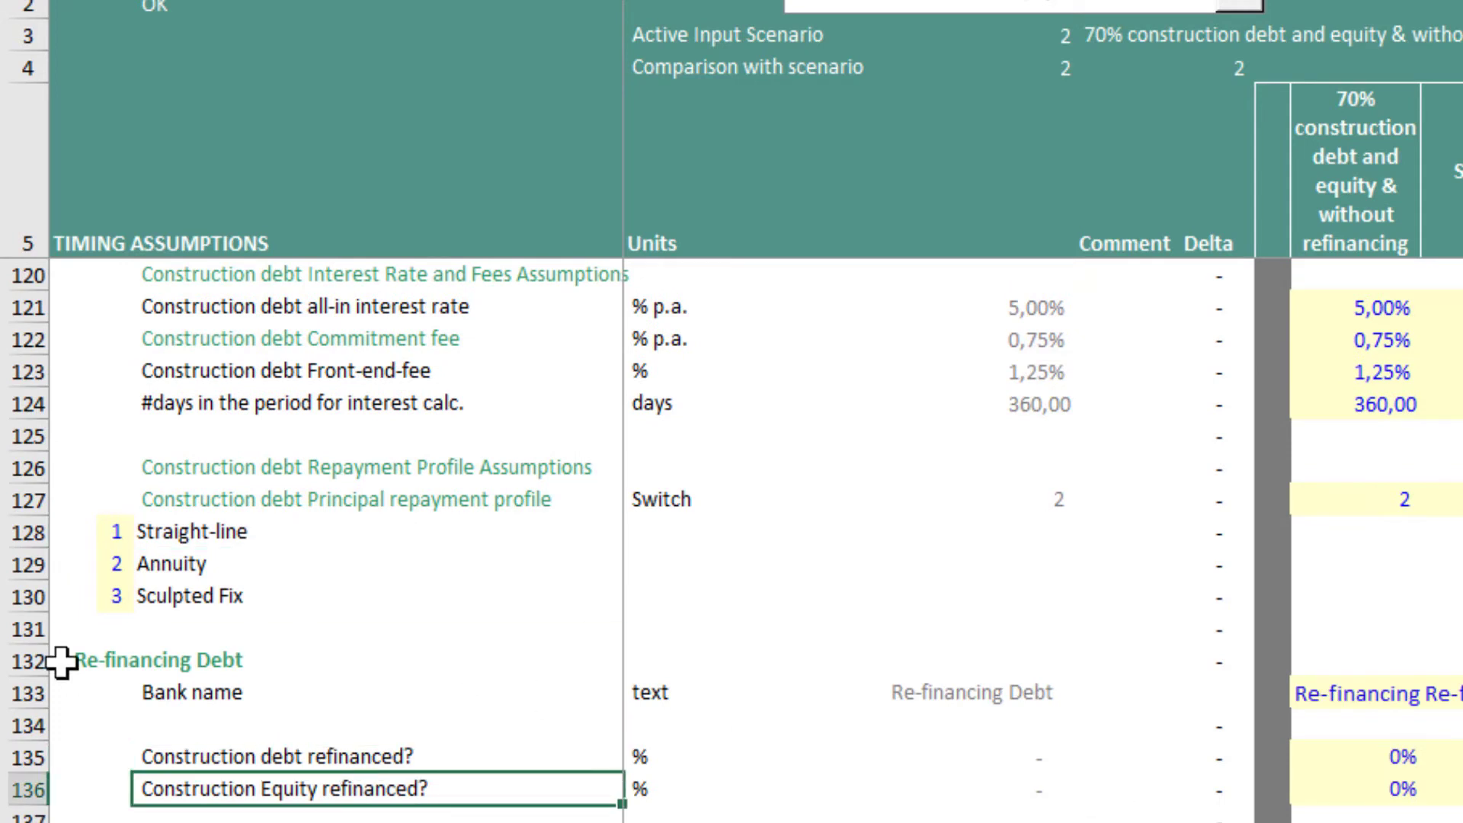
{"action": "left_click_drag", "start_coordinate": [27, 660], "coordinate": [27, 817]}
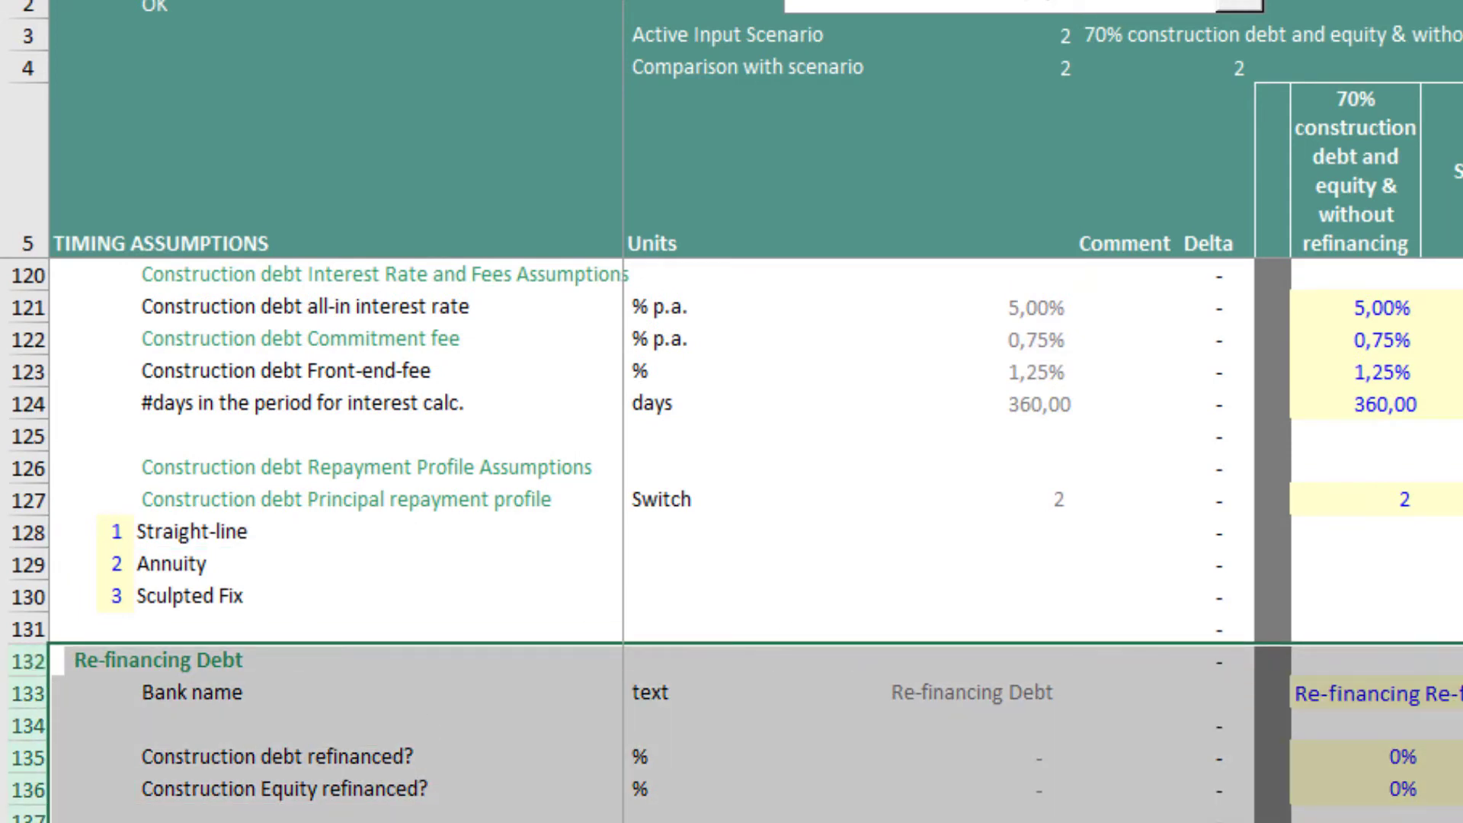
{"action": "left_click", "coordinate": [1448, 2]}
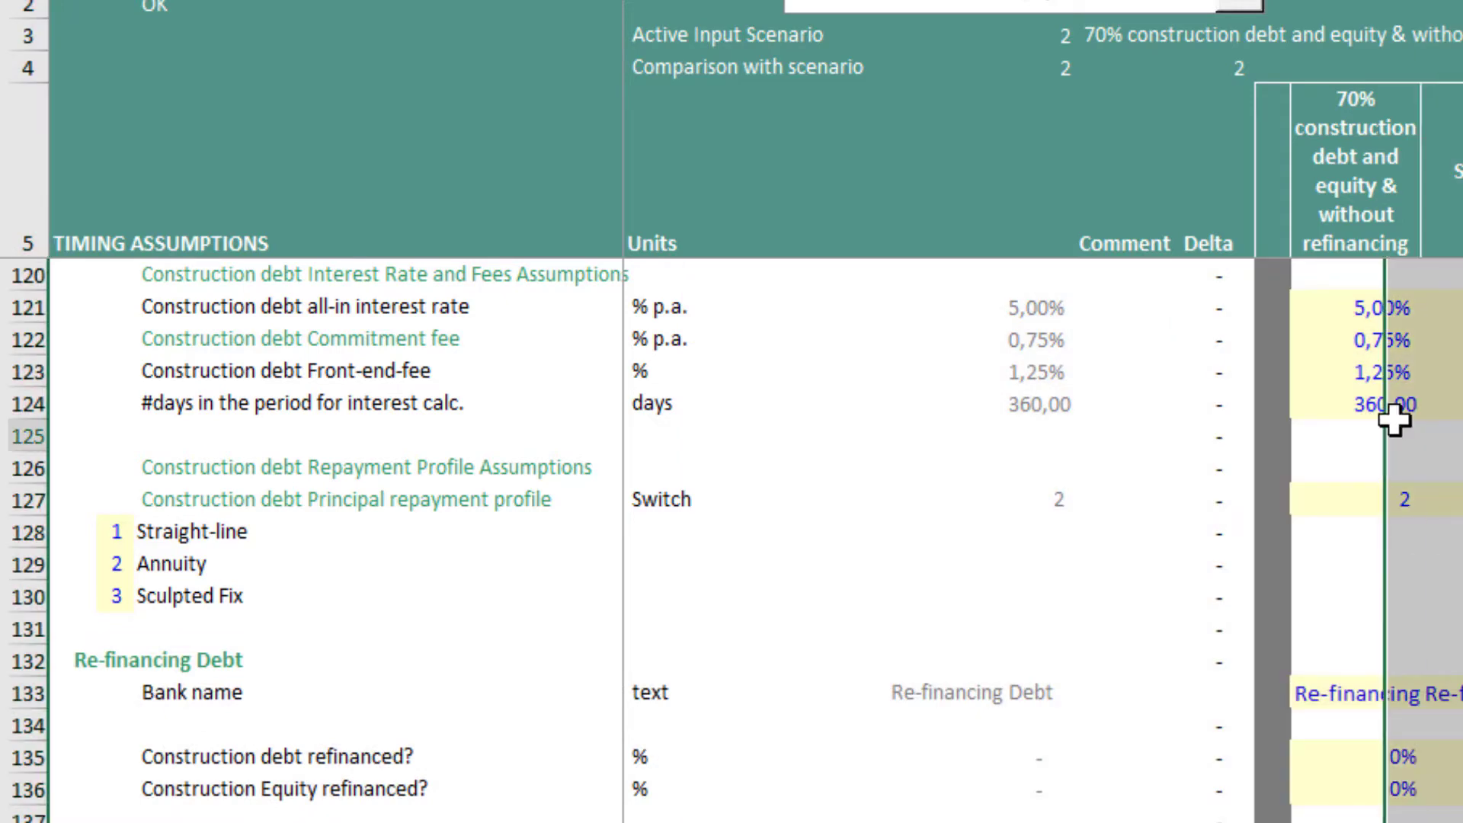
{"action": "left_click", "coordinate": [1371, 436]}
Recheck the first scenario's Construction debt Terms, including bank name, maturity, grace period, interest rate, fees and repayment profile.
{"action": "scroll", "coordinate": [1269, 503], "scroll_direction": "up", "scroll_amount": 3}
{"action": "scroll", "coordinate": [1168, 415], "scroll_direction": "up", "scroll_amount": 2}
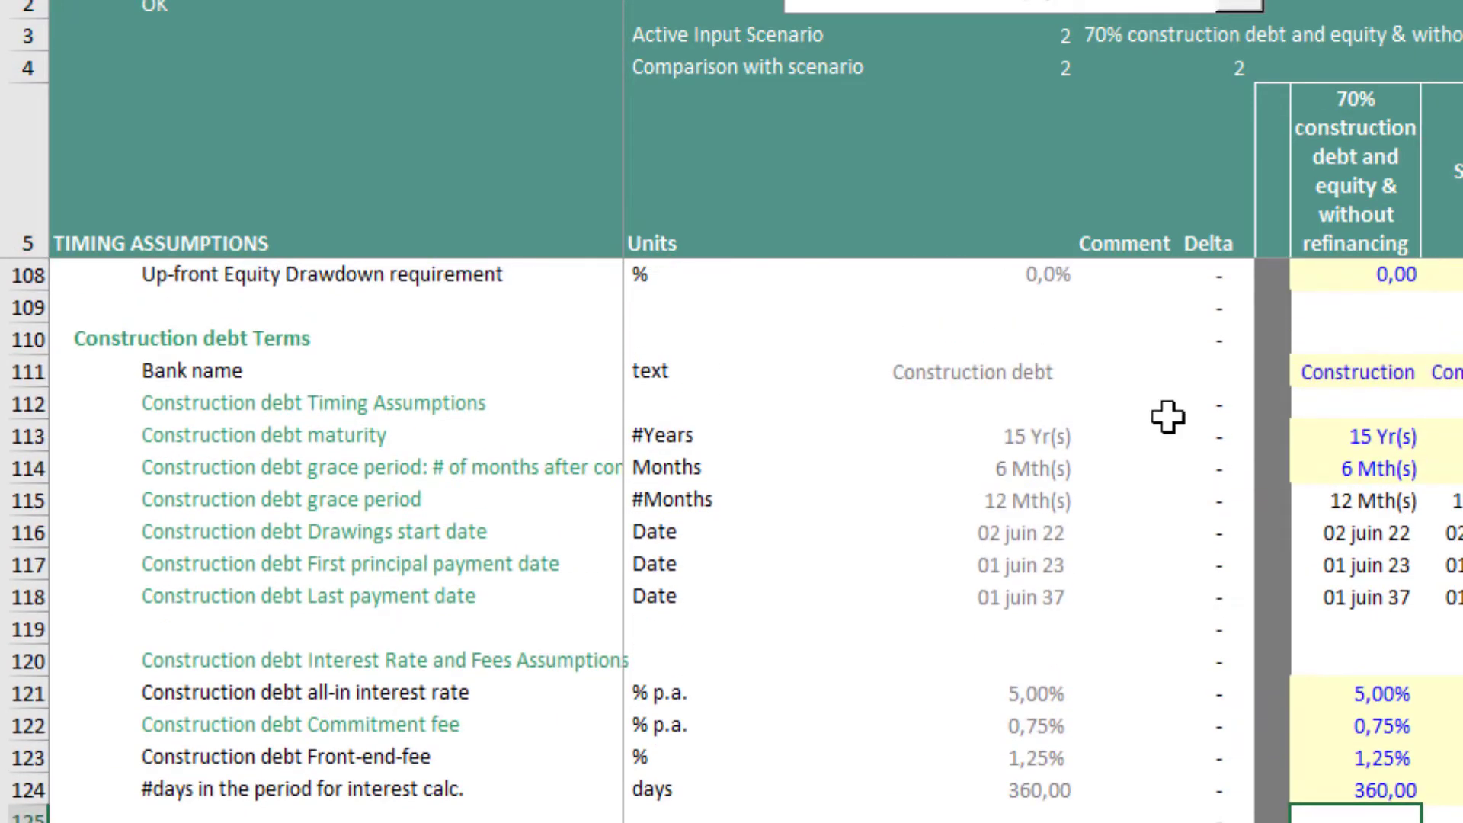
{"action": "scroll", "coordinate": [1066, 419], "scroll_direction": "up", "scroll_amount": 1}
{"action": "left_click", "coordinate": [1307, 465]}
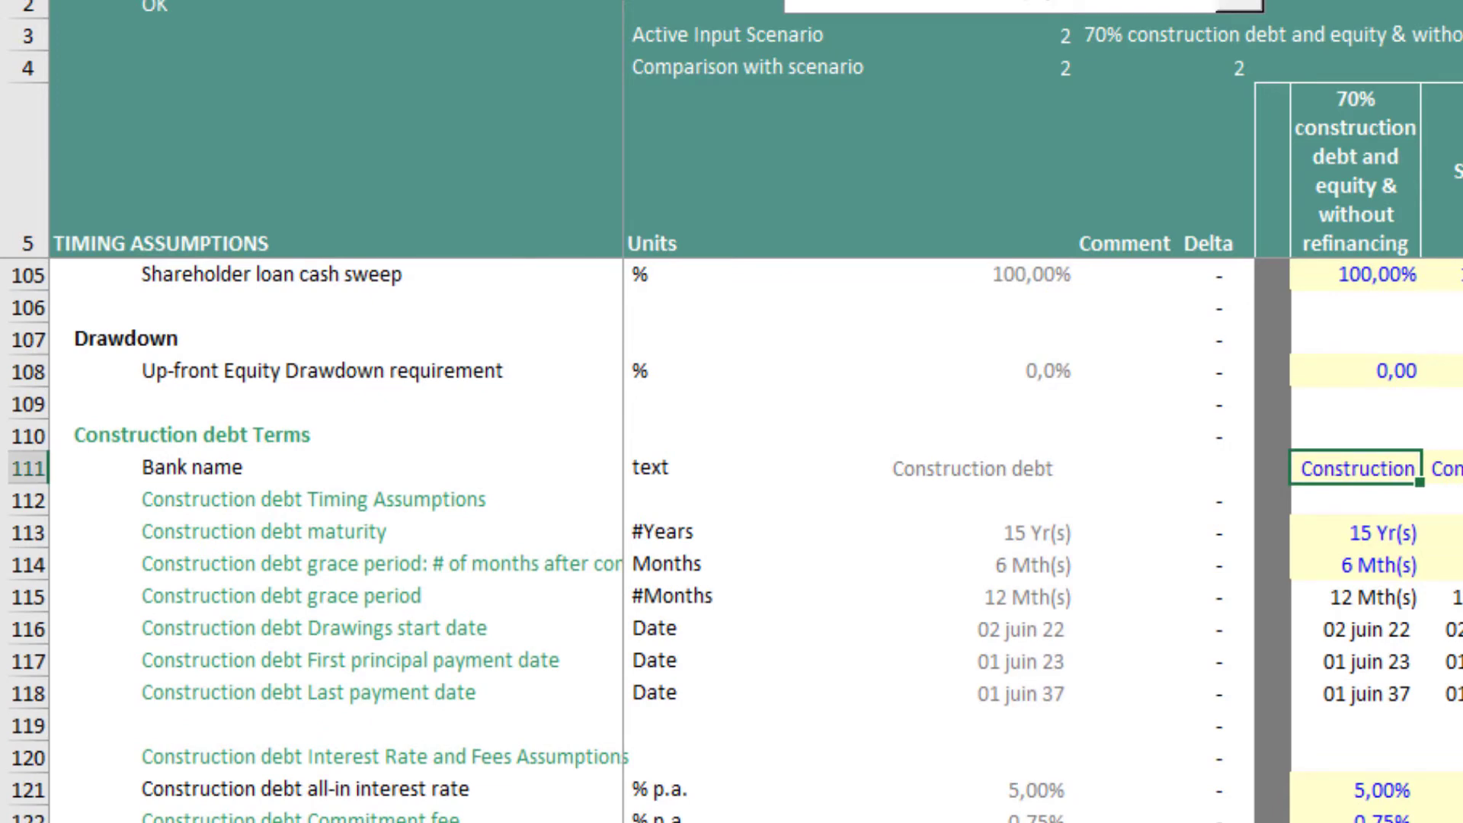
{"action": "scroll", "coordinate": [731, 540], "scroll_direction": "down", "scroll_amount": 4}
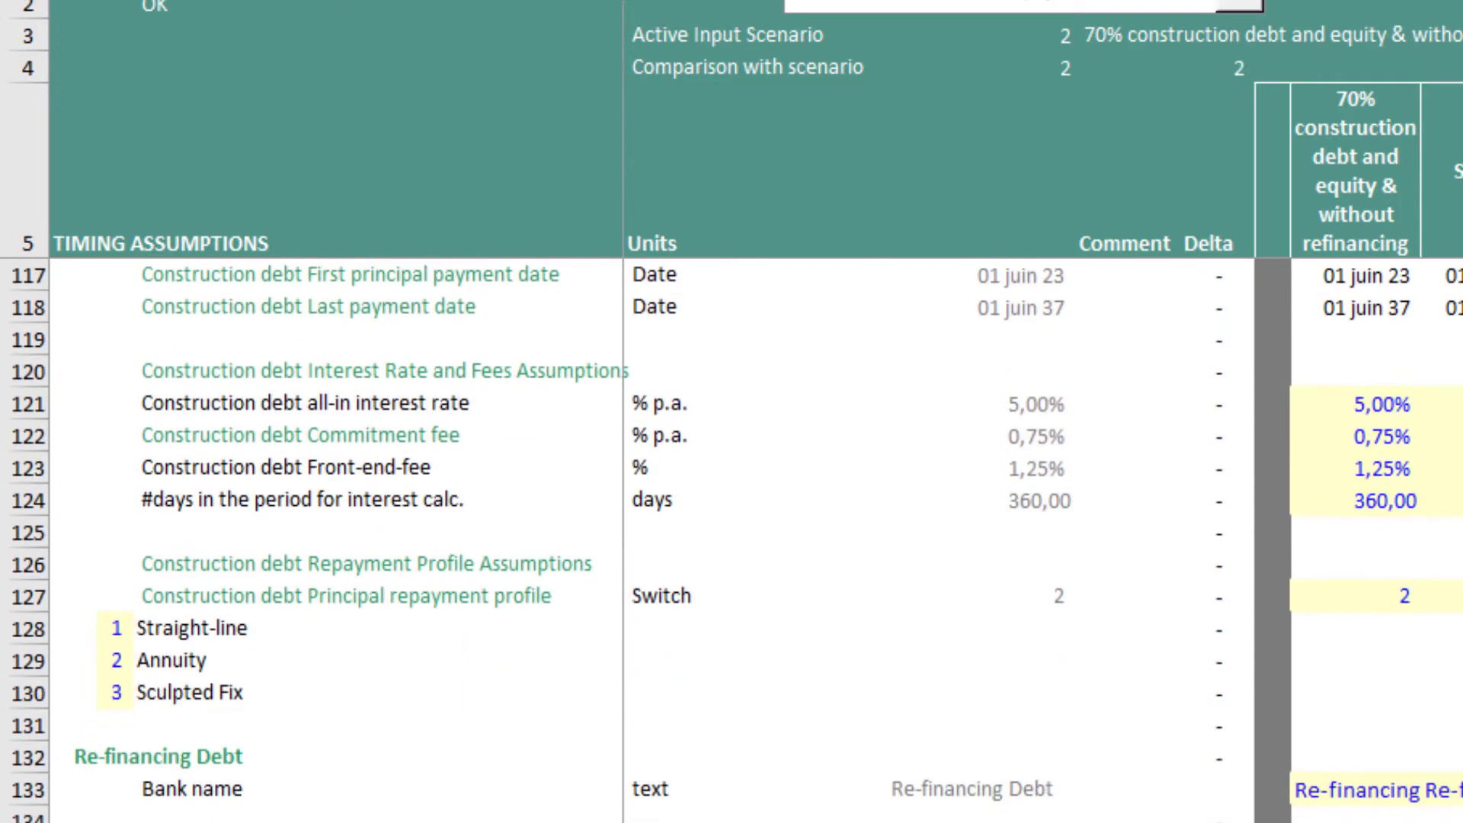
{"action": "scroll", "coordinate": [1457, 565], "scroll_direction": "down", "scroll_amount": 1}
{"action": "scroll", "coordinate": [1457, 565], "scroll_direction": "up", "scroll_amount": 5}
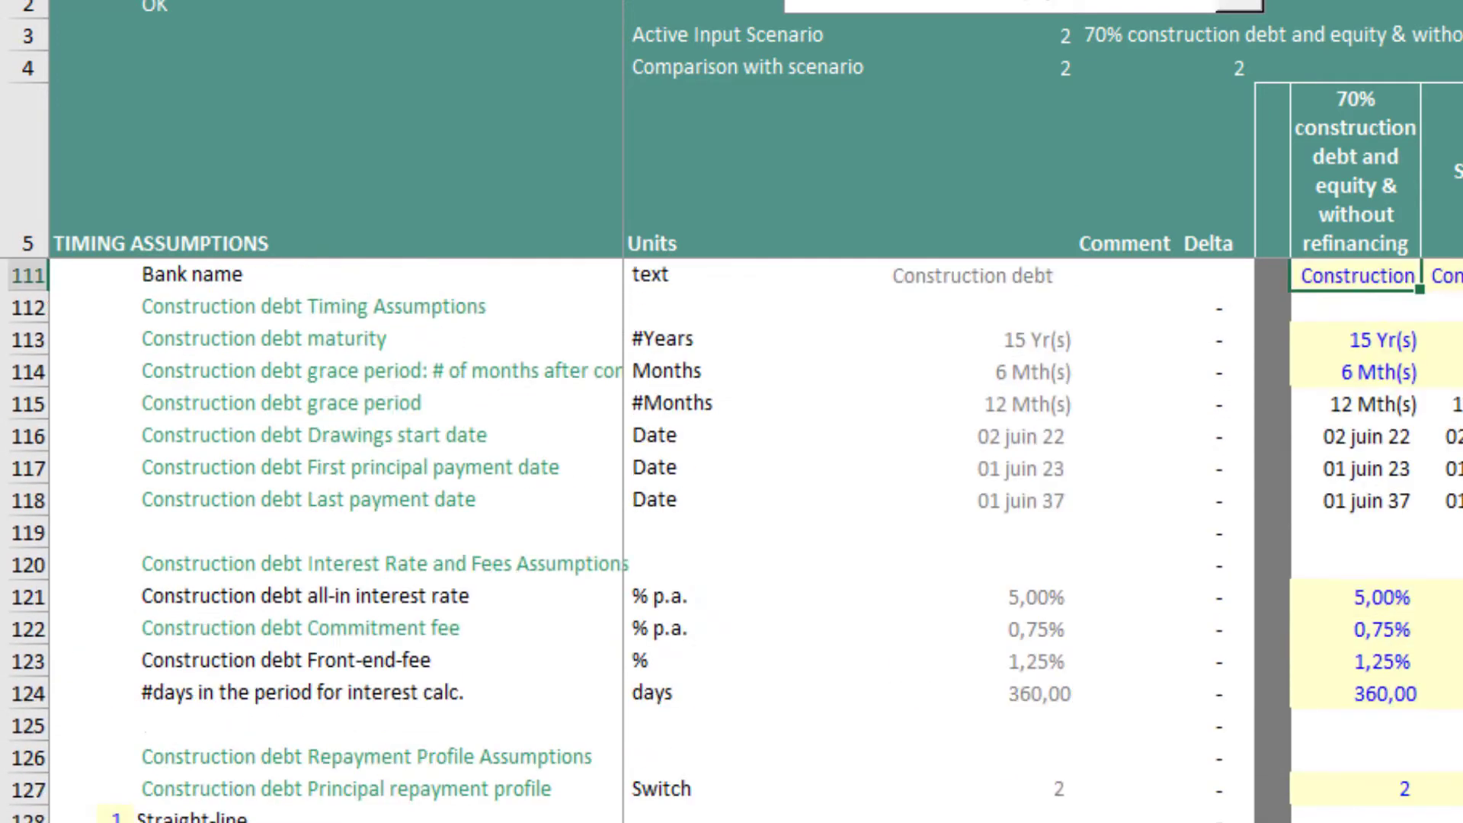
{"action": "scroll", "coordinate": [1447, 528], "scroll_direction": "up", "scroll_amount": 5}
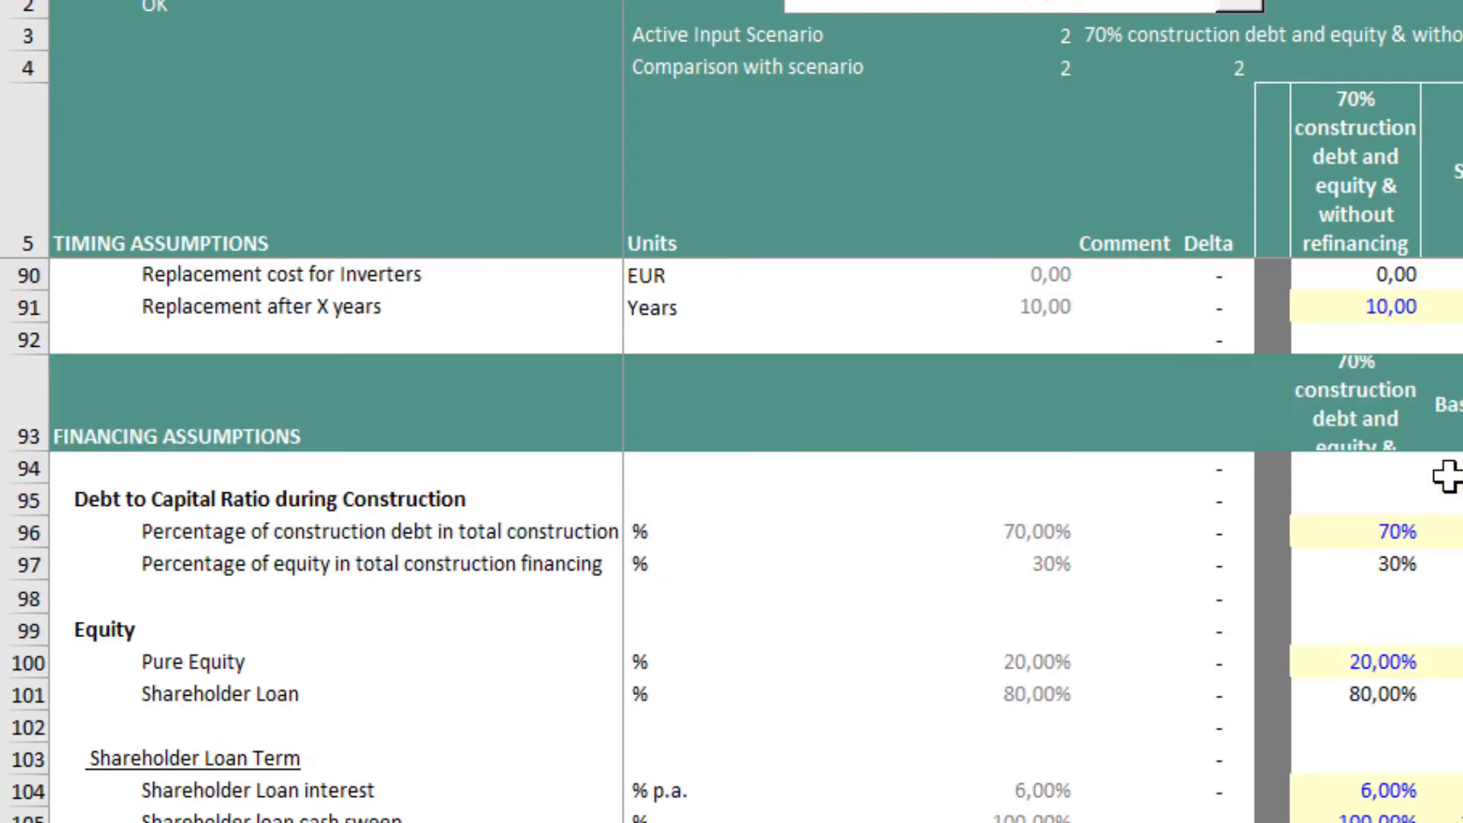
Auto-fit the height of the FINANCING ASSUMPTIONS header row 93 to the full wrapped scenario name.
{"action": "left_click", "coordinate": [1384, 405]}
{"action": "left_click", "coordinate": [1369, 520]}
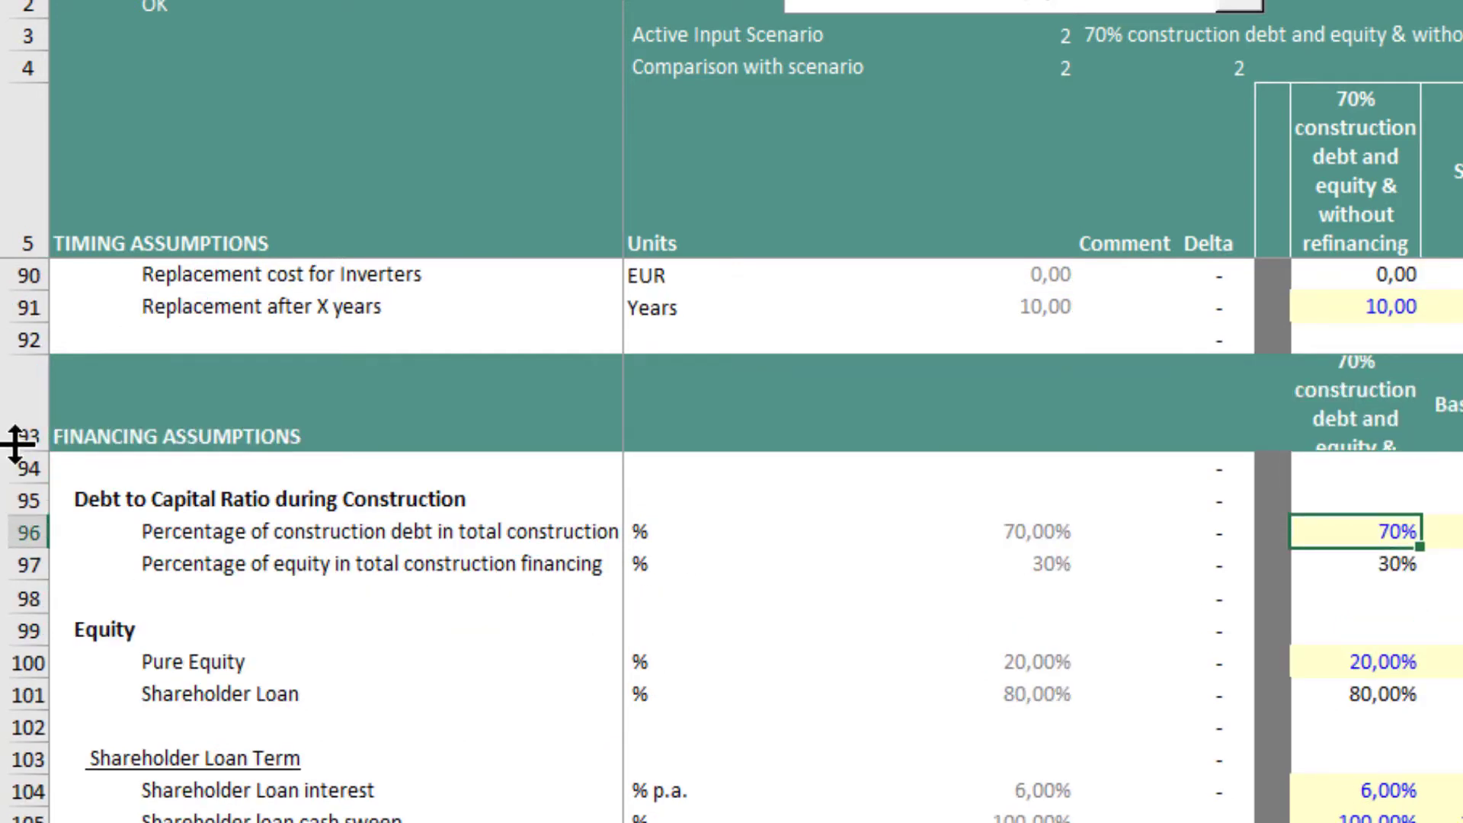
{"action": "left_click_drag", "start_coordinate": [15, 442], "coordinate": [15, 464]}
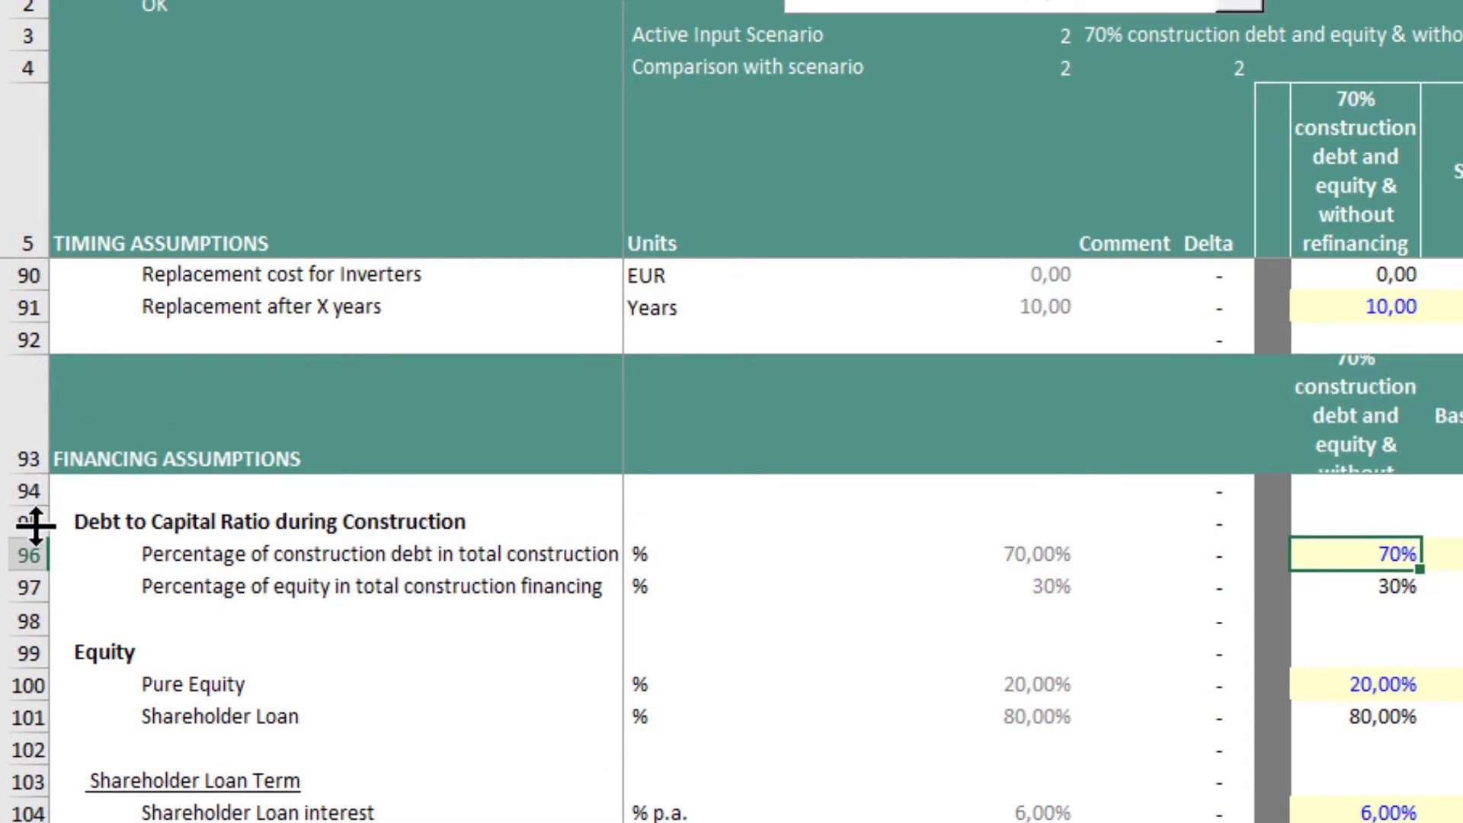
{"action": "double_click", "coordinate": [15, 474]}
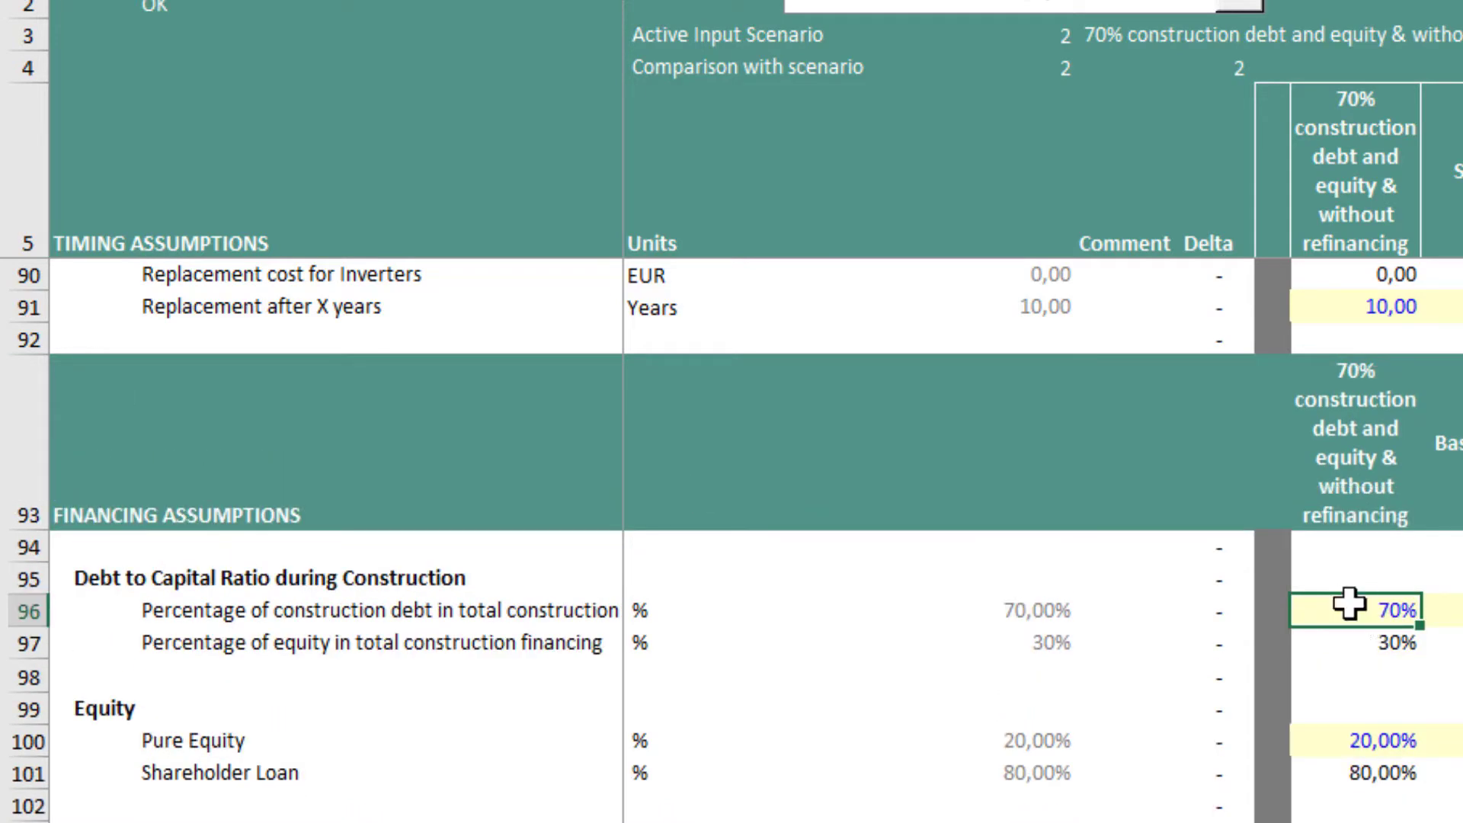
Go over the Construction debt Terms block from the bank name down to the last payment date.
{"action": "scroll", "coordinate": [1371, 685], "scroll_direction": "down", "scroll_amount": 8}
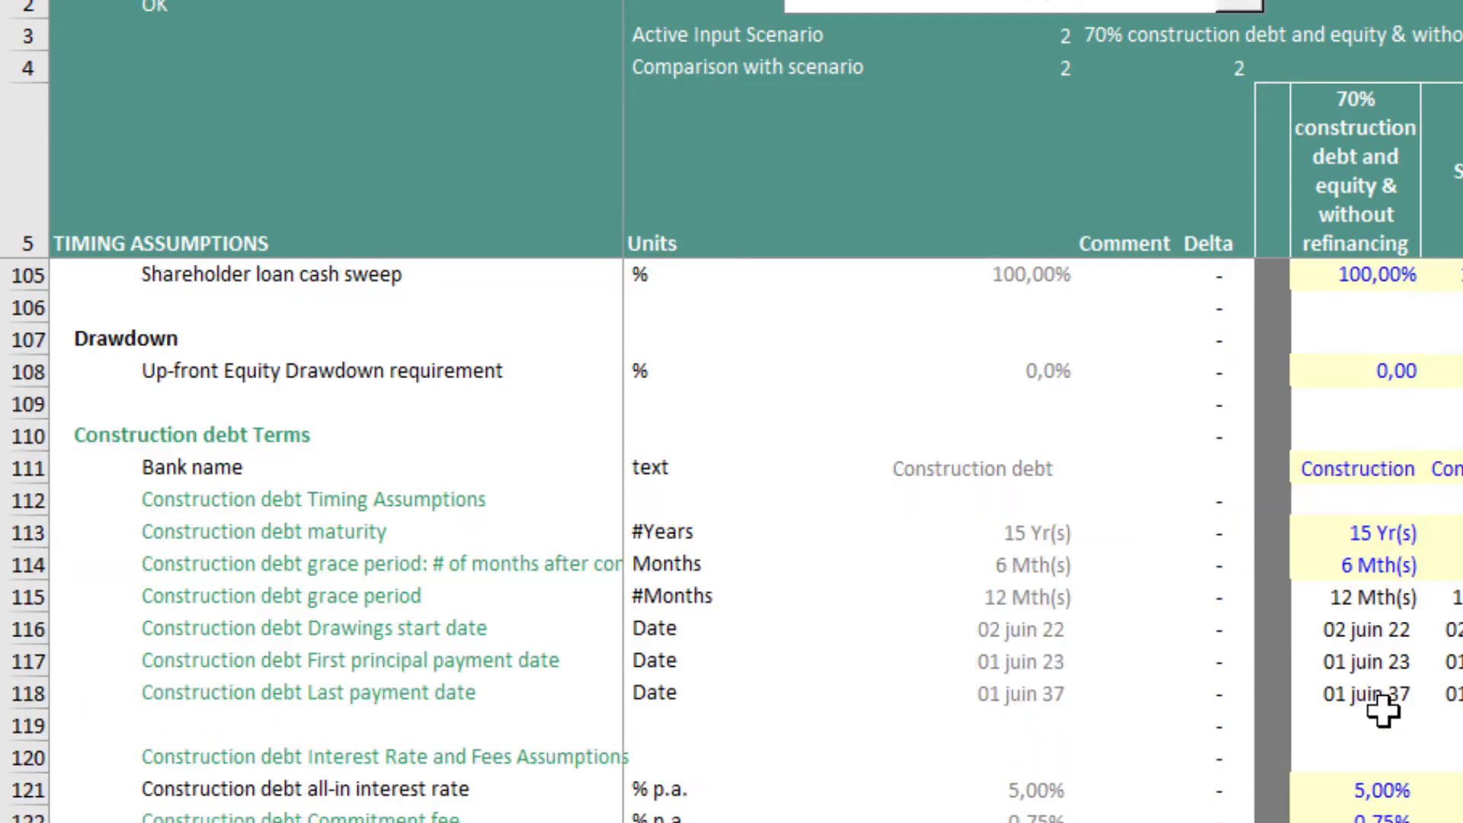
{"action": "scroll", "coordinate": [1386, 711], "scroll_direction": "up", "scroll_amount": 2}
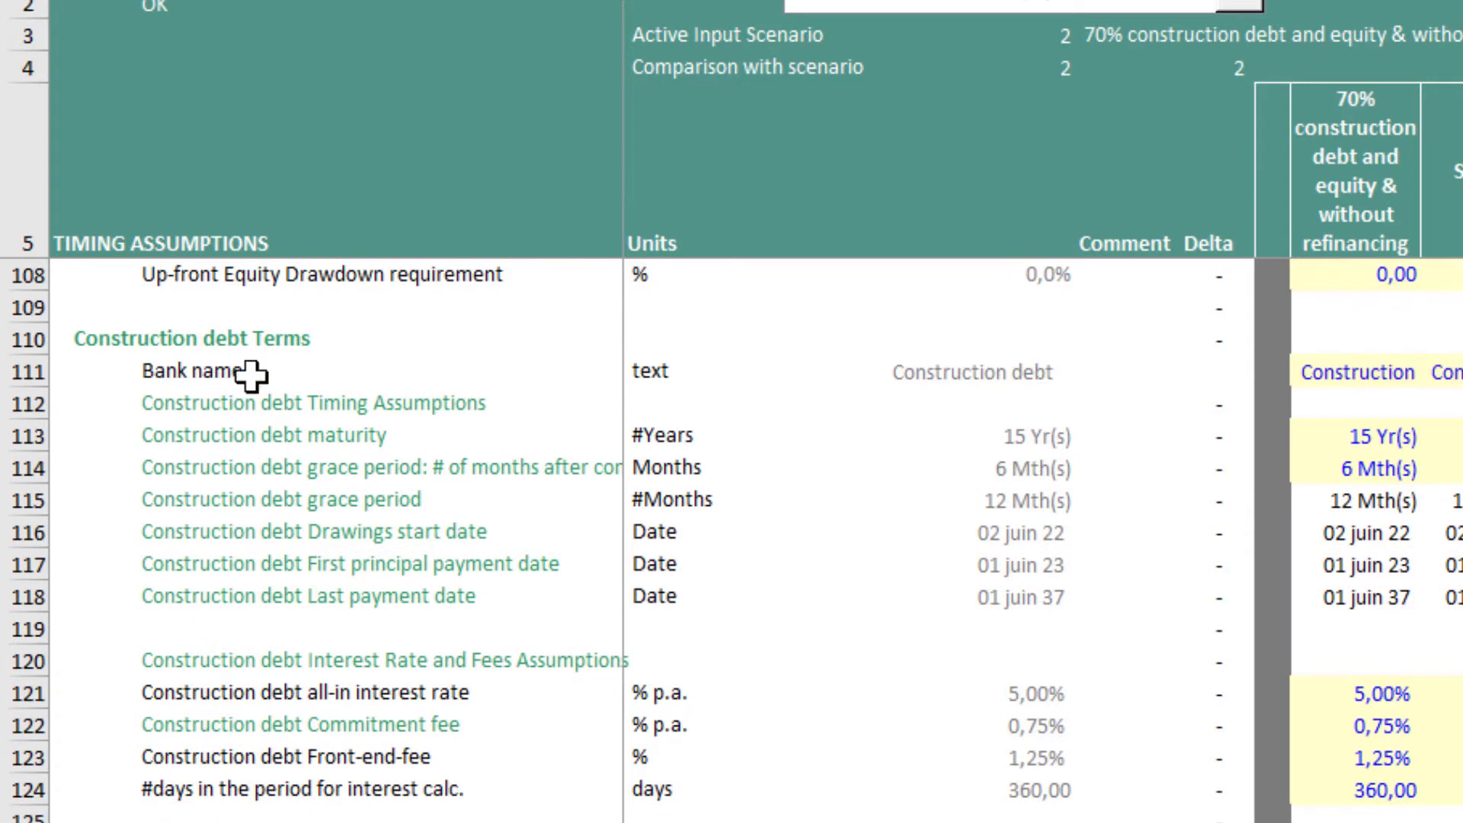
{"action": "left_click_drag", "start_coordinate": [220, 347], "coordinate": [579, 598]}
{"action": "left_click", "coordinate": [1123, 467]}
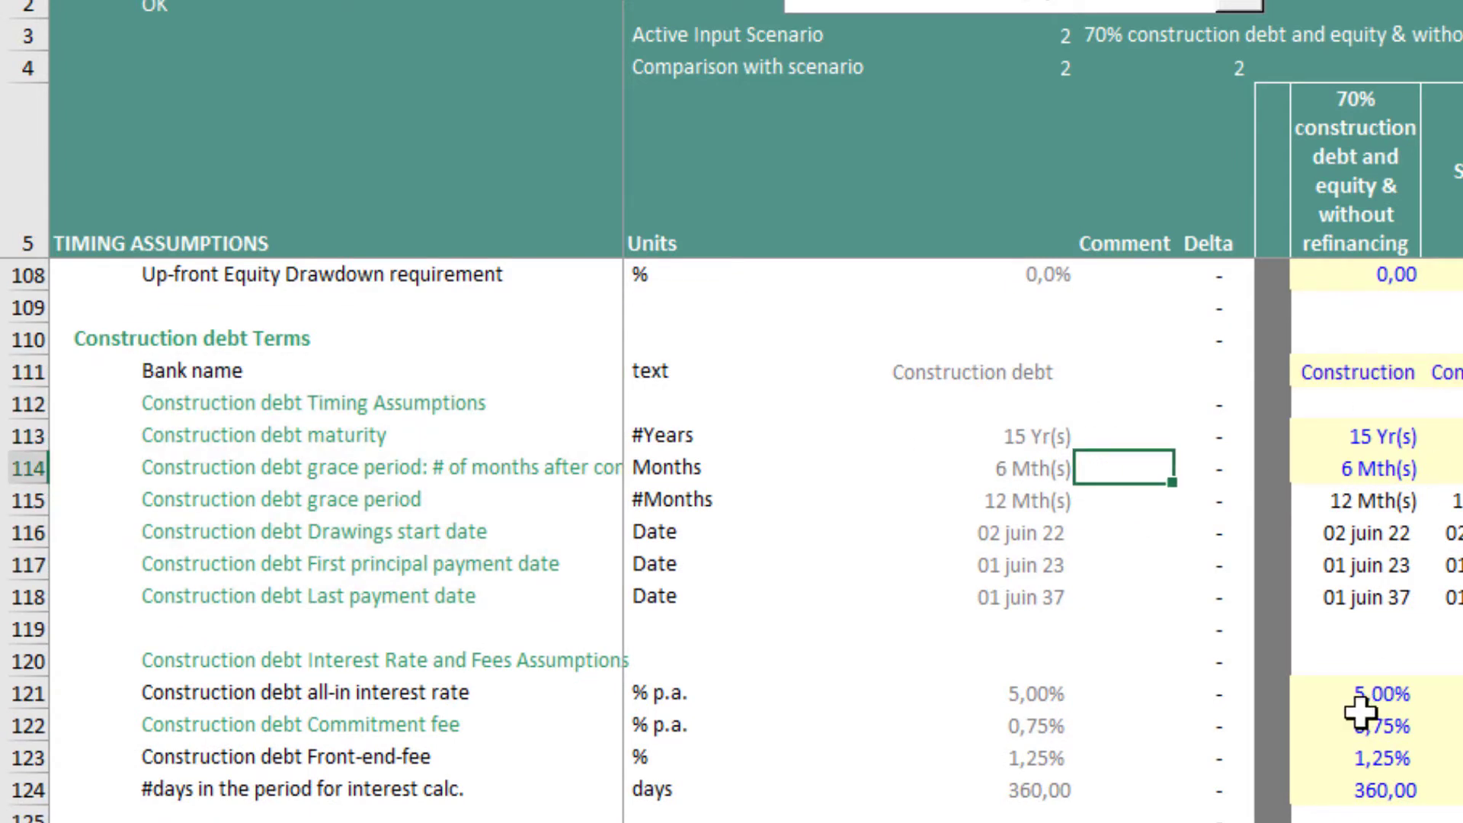
Examine the first scenario's percentages of construction debt and construction equity refinanced under Re-financing Debt.
{"action": "scroll", "coordinate": [1364, 686], "scroll_direction": "down", "scroll_amount": 6}
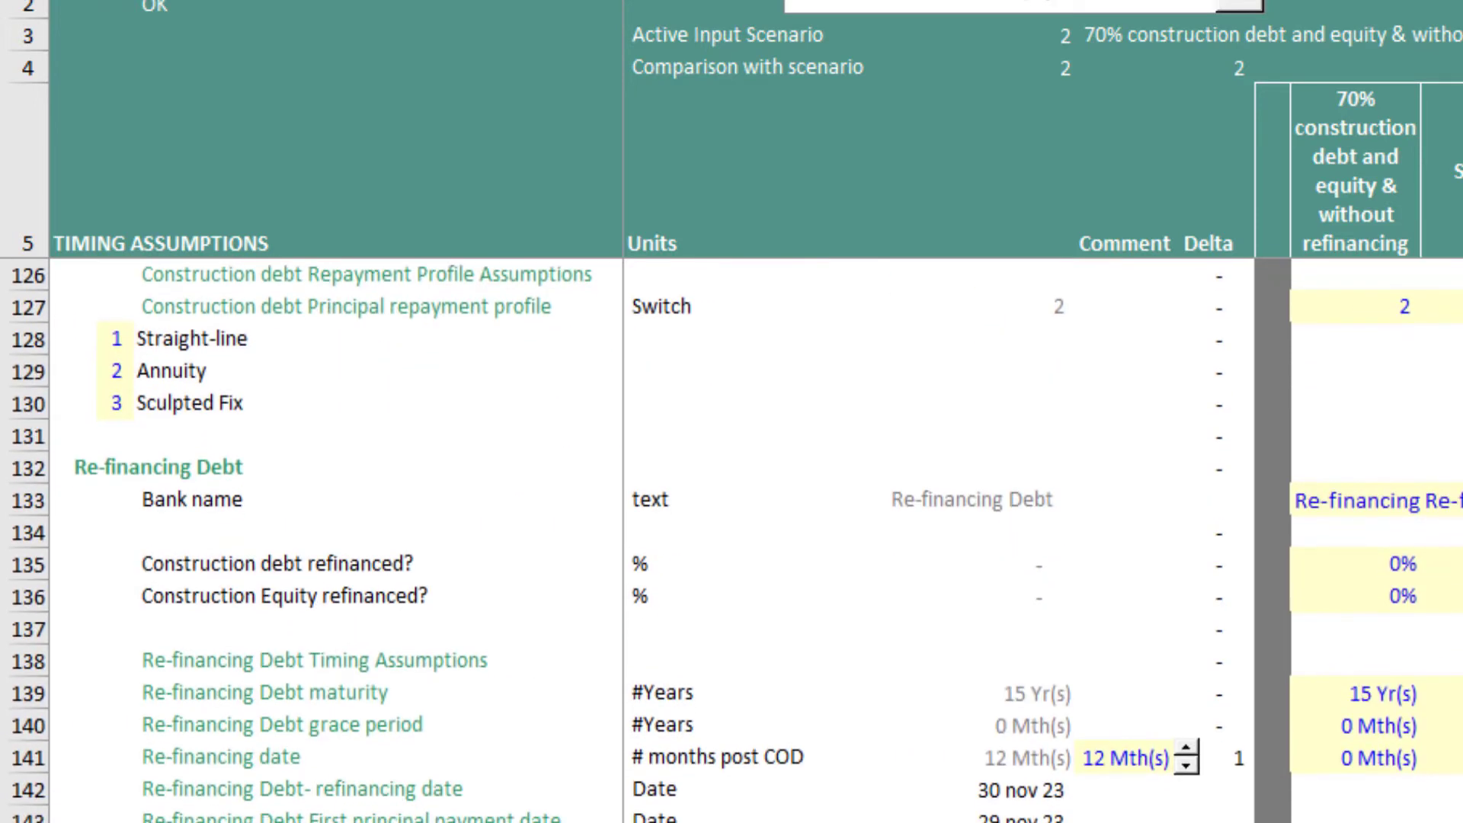
{"action": "left_click_drag", "start_coordinate": [1322, 499], "coordinate": [1355, 666]}
{"action": "left_click_drag", "start_coordinate": [1353, 565], "coordinate": [1383, 609]}
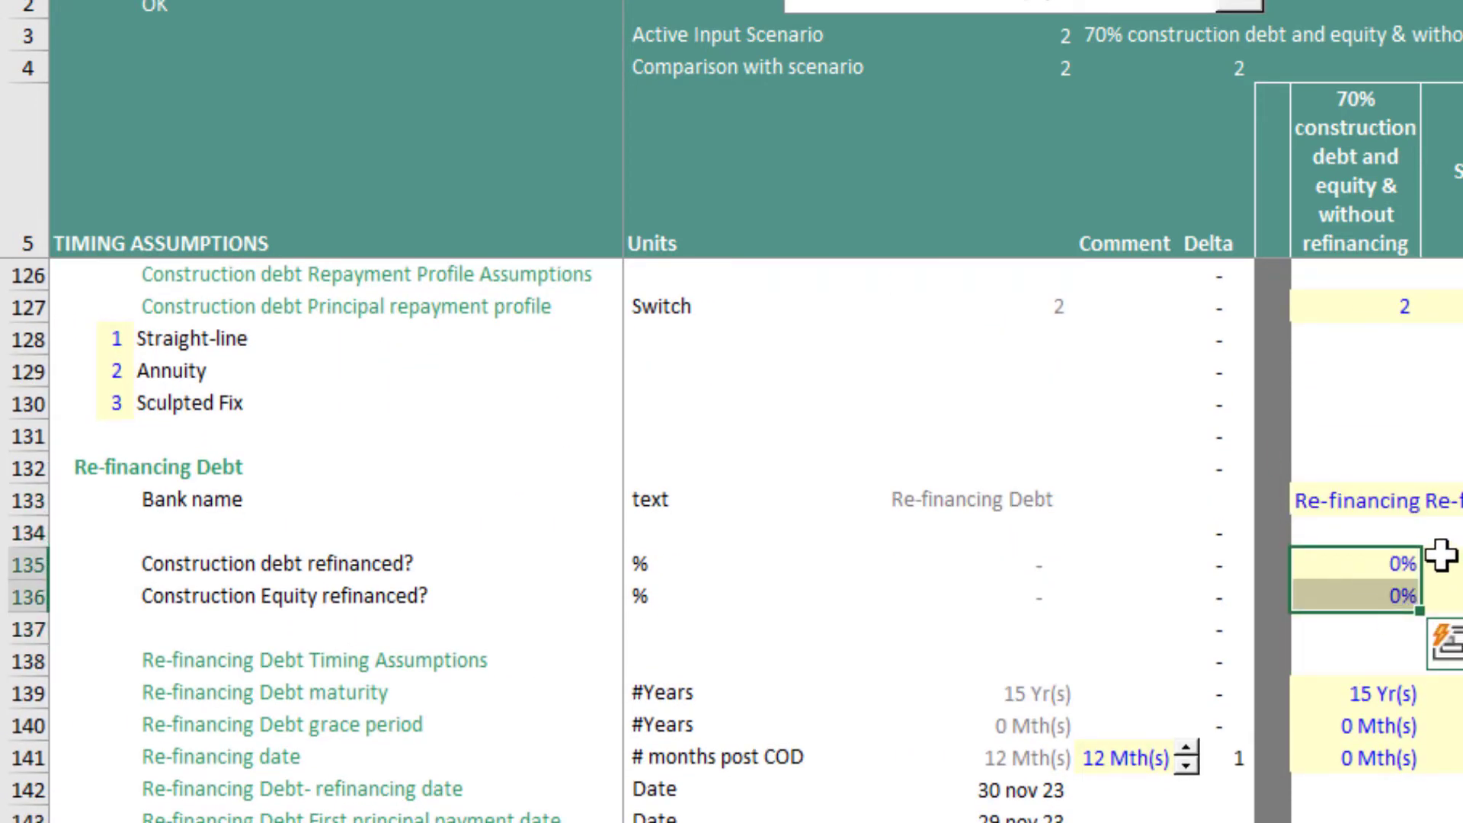
{"action": "left_click", "coordinate": [1343, 562]}
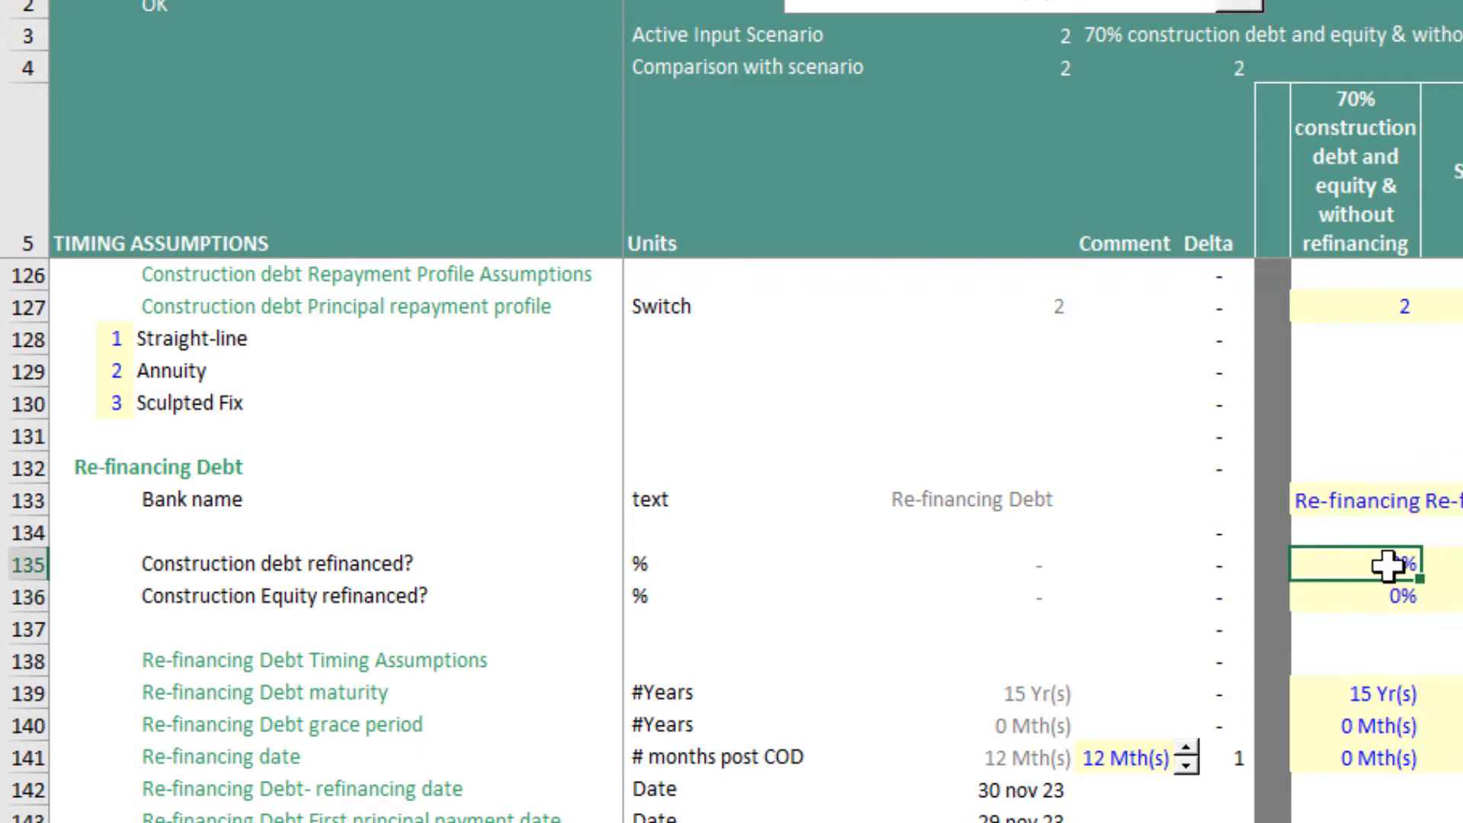
{"action": "key", "text": "Down"}
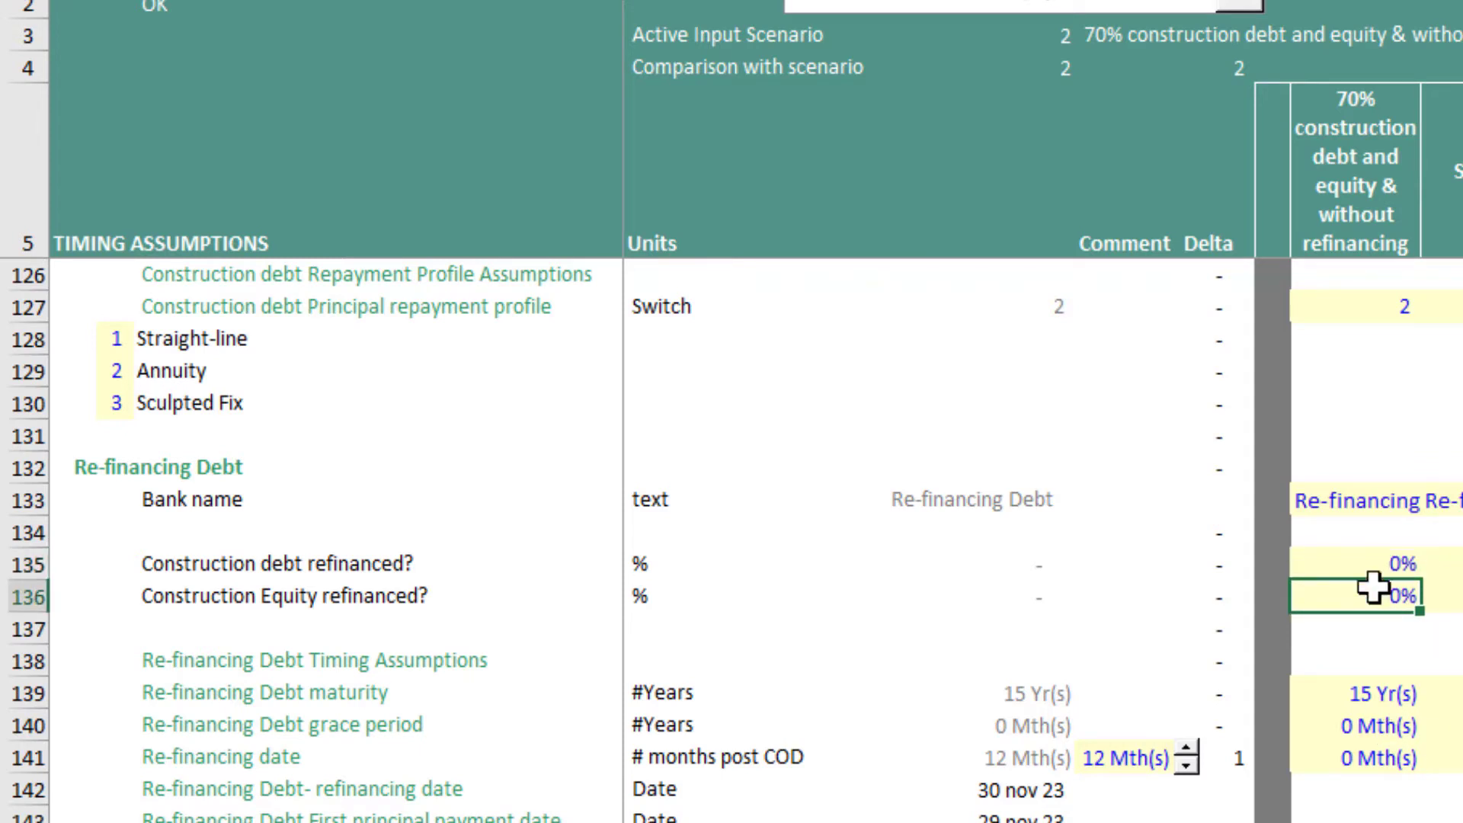
{"action": "left_click_drag", "start_coordinate": [1368, 563], "coordinate": [1368, 596]}
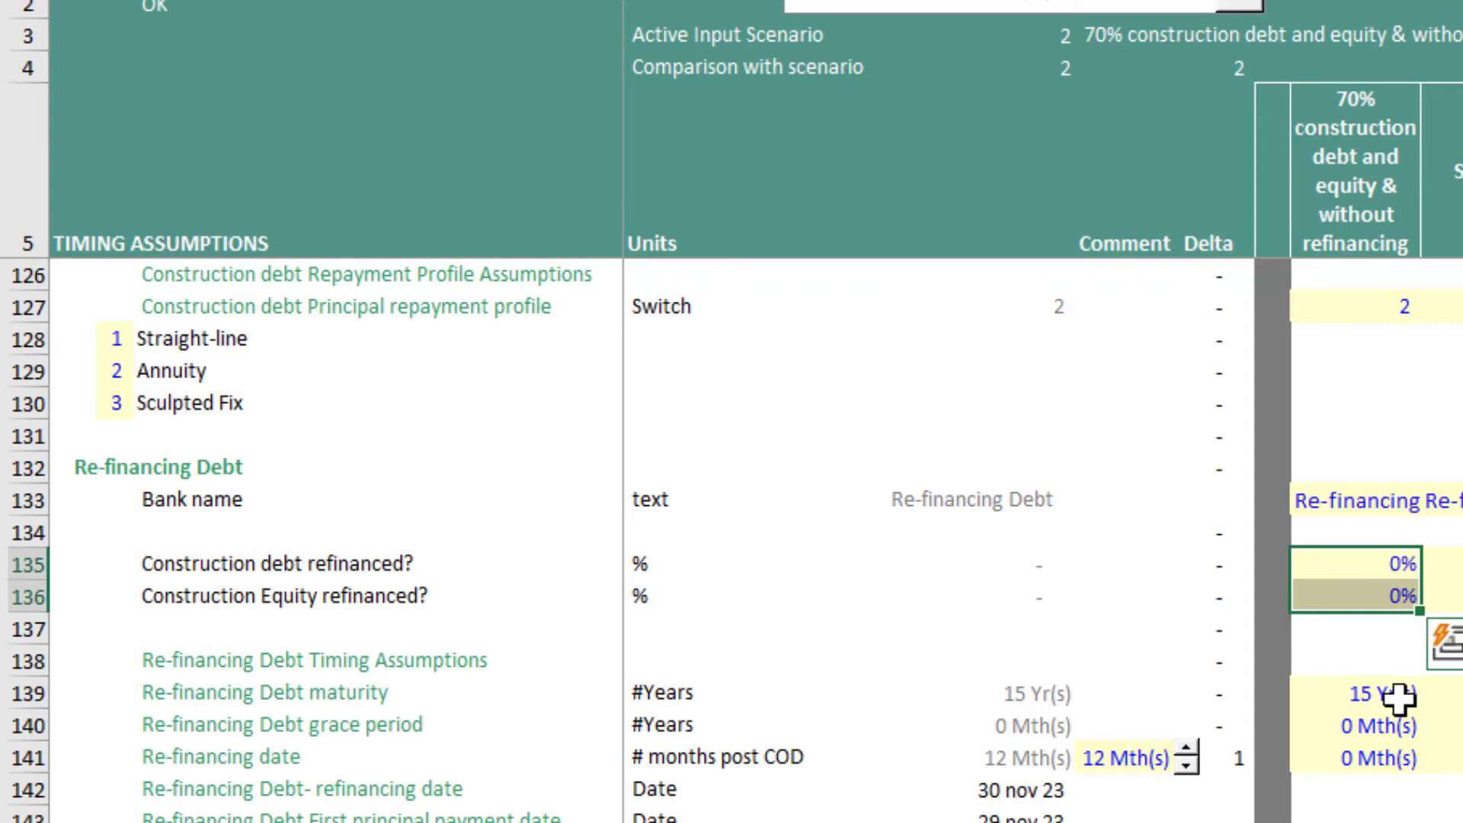
Review the lender lock-up ratios, debt service reserve account settings, PRI premium and fiscal assumptions.
{"action": "scroll", "coordinate": [1405, 716], "scroll_direction": "down", "scroll_amount": 2}
{"action": "scroll", "coordinate": [1406, 716], "scroll_direction": "down", "scroll_amount": 7}
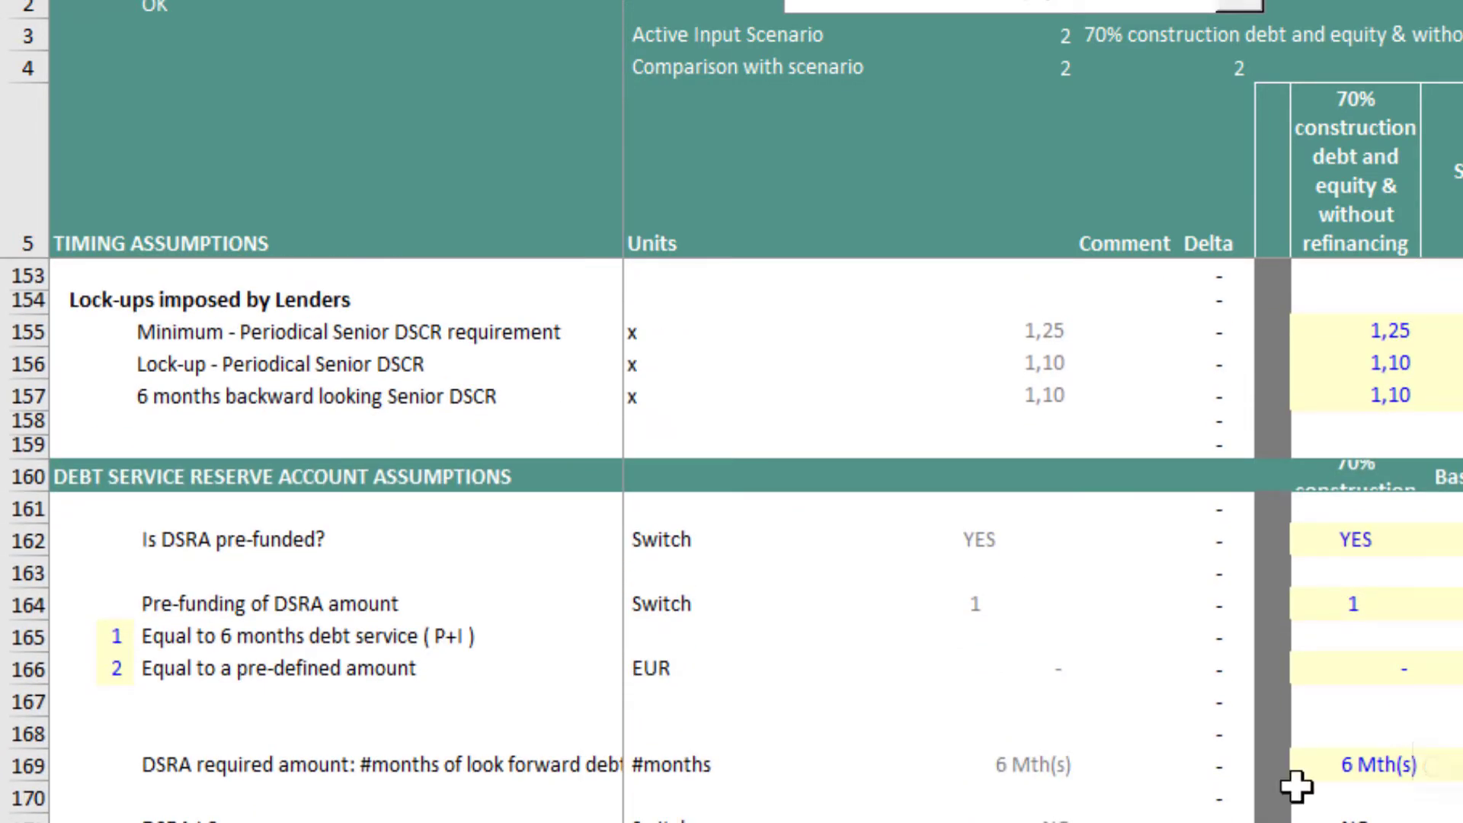
{"action": "scroll", "coordinate": [1212, 598], "scroll_direction": "down", "scroll_amount": 5}
{"action": "scroll", "coordinate": [869, 612], "scroll_direction": "down", "scroll_amount": 1}
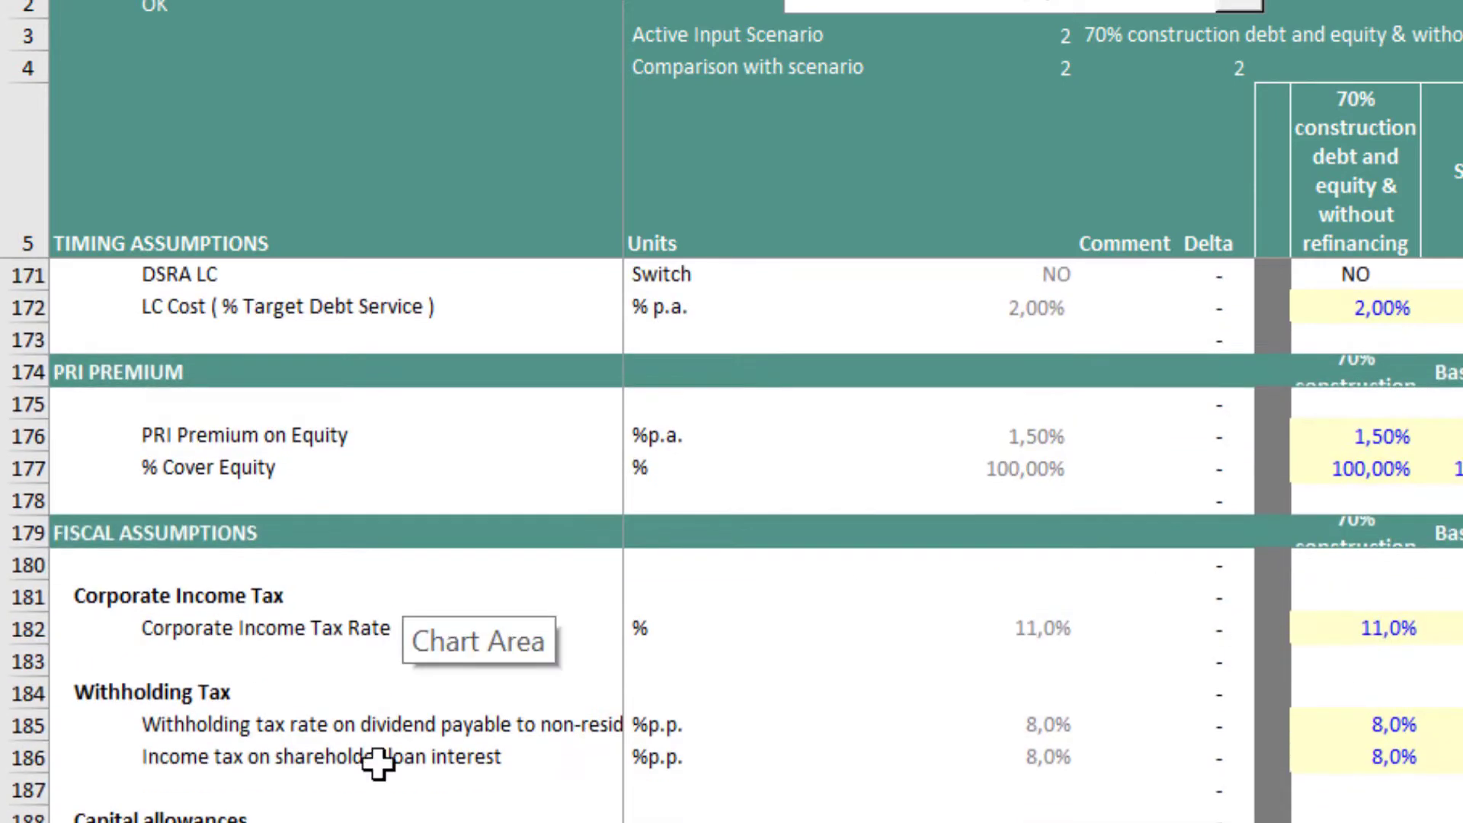
{"action": "scroll", "coordinate": [1135, 681], "scroll_direction": "down", "scroll_amount": 7}
{"action": "scroll", "coordinate": [1135, 679], "scroll_direction": "up", "scroll_amount": 12}
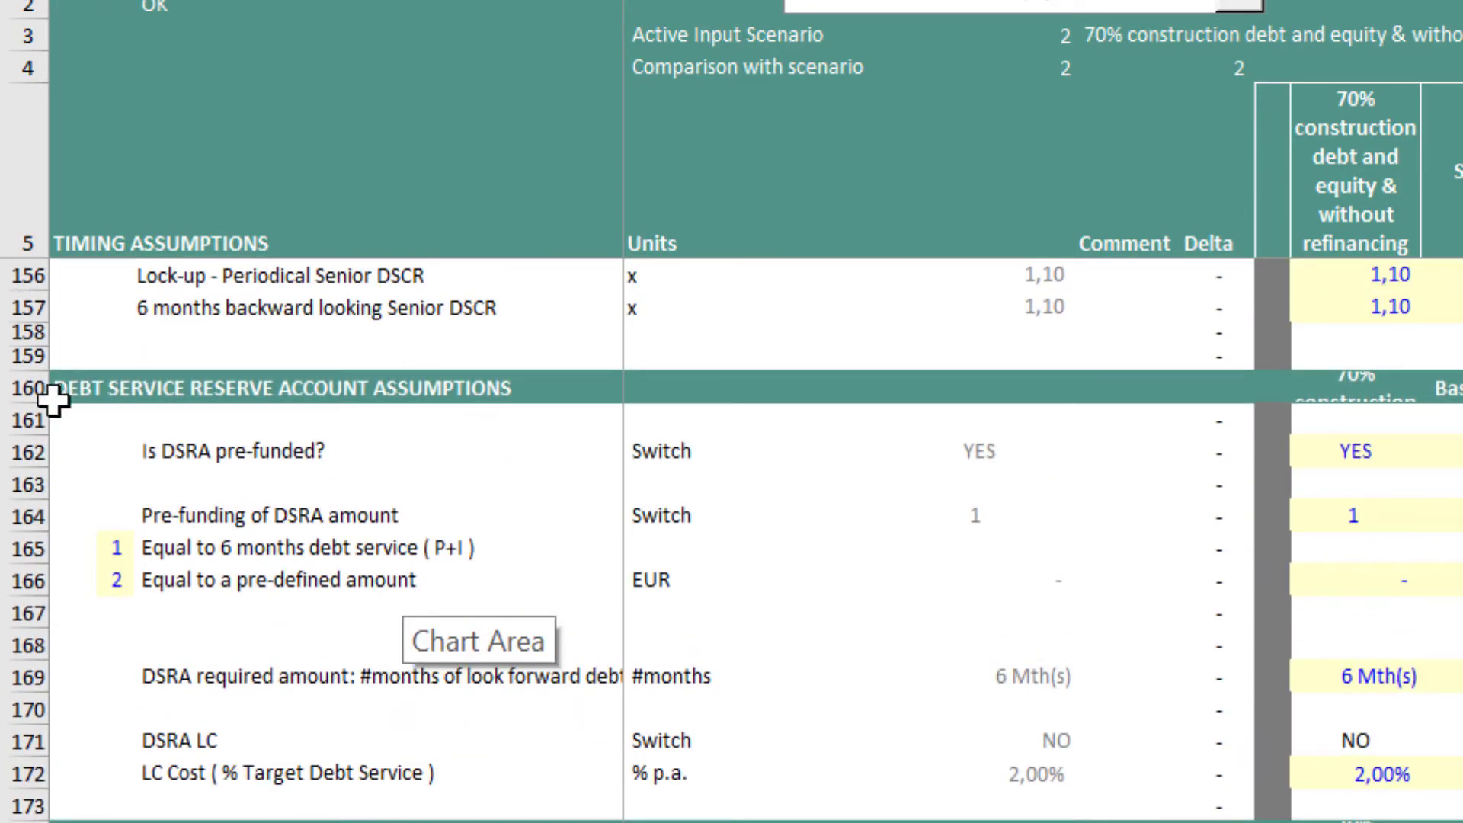
Increase the height of the DEBT SERVICE RESERVE ACCOUNT ASSUMPTIONS header row 160 to show more of the scenario name.
{"action": "left_click", "coordinate": [31, 387]}
{"action": "left_click_drag", "start_coordinate": [33, 394], "coordinate": [34, 461]}
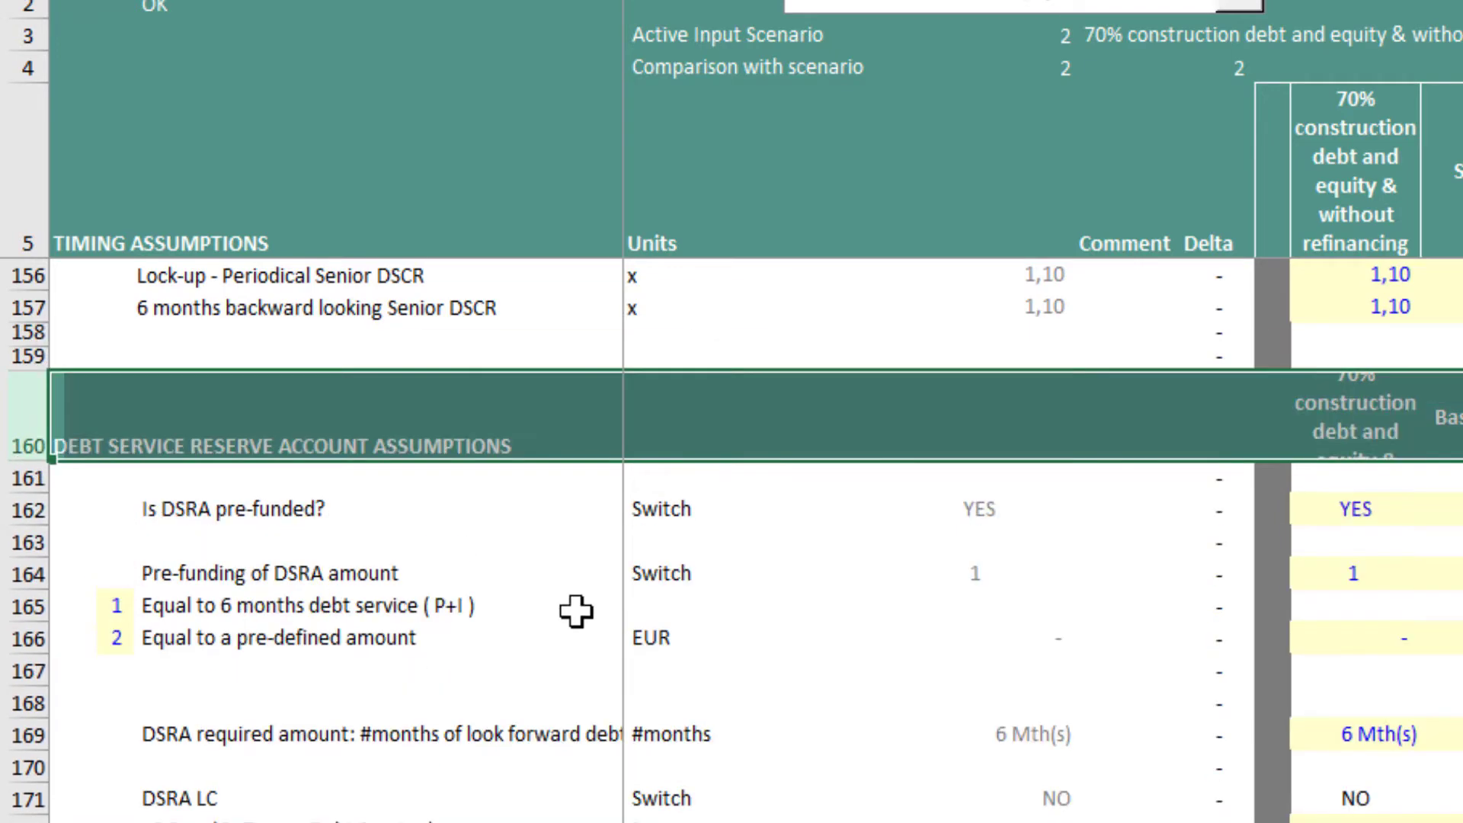
{"action": "mouse_move", "coordinate": [982, 605]}
{"action": "left_mouse_down"}
{"action": "mouse_move", "coordinate": [1097, 595]}
{"action": "mouse_move", "coordinate": [990, 606]}
{"action": "left_mouse_up"}
{"action": "left_click", "coordinate": [26, 386]}
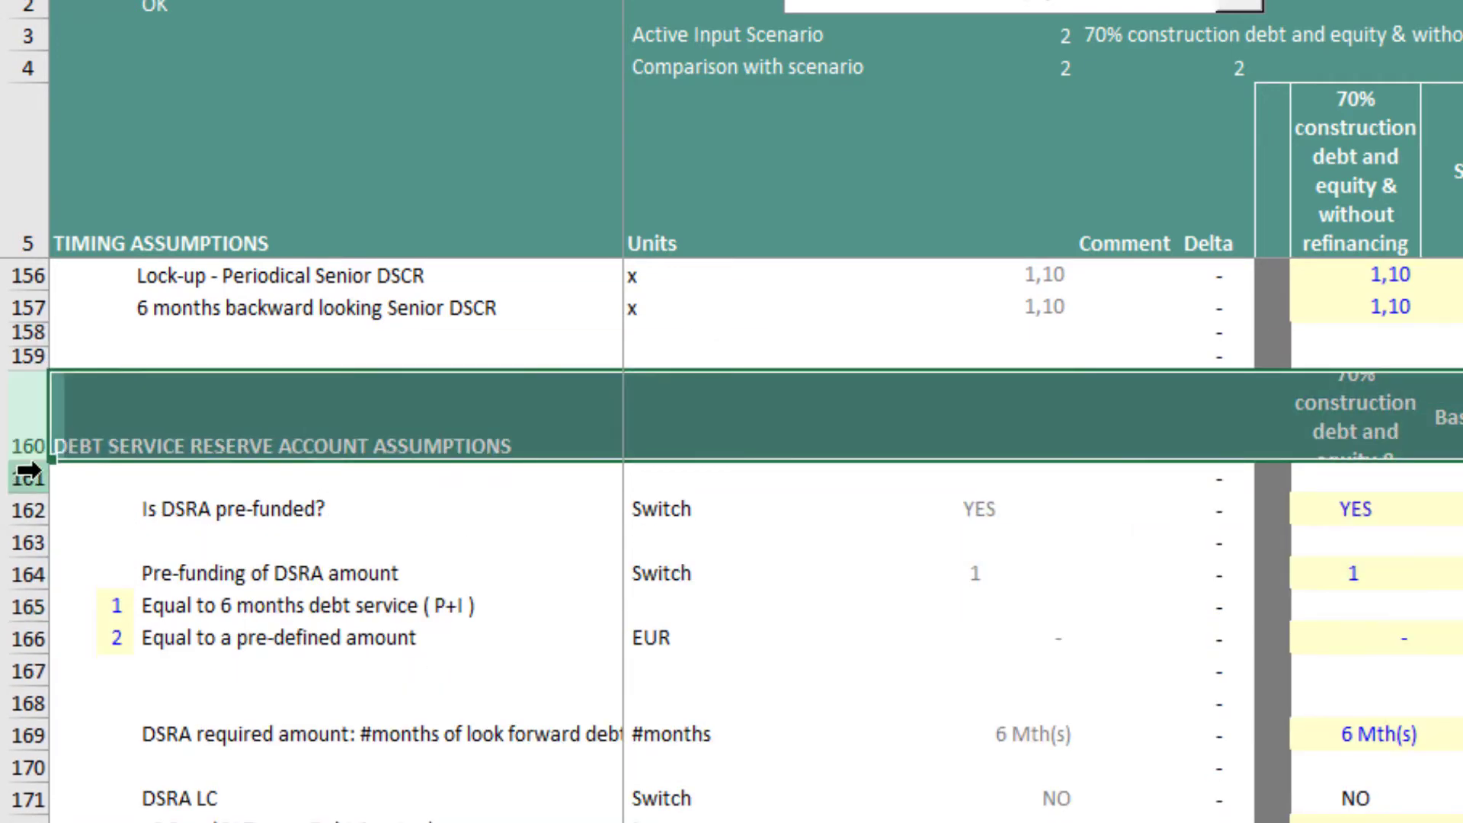
{"action": "left_click_drag", "start_coordinate": [26, 462], "coordinate": [23, 510]}
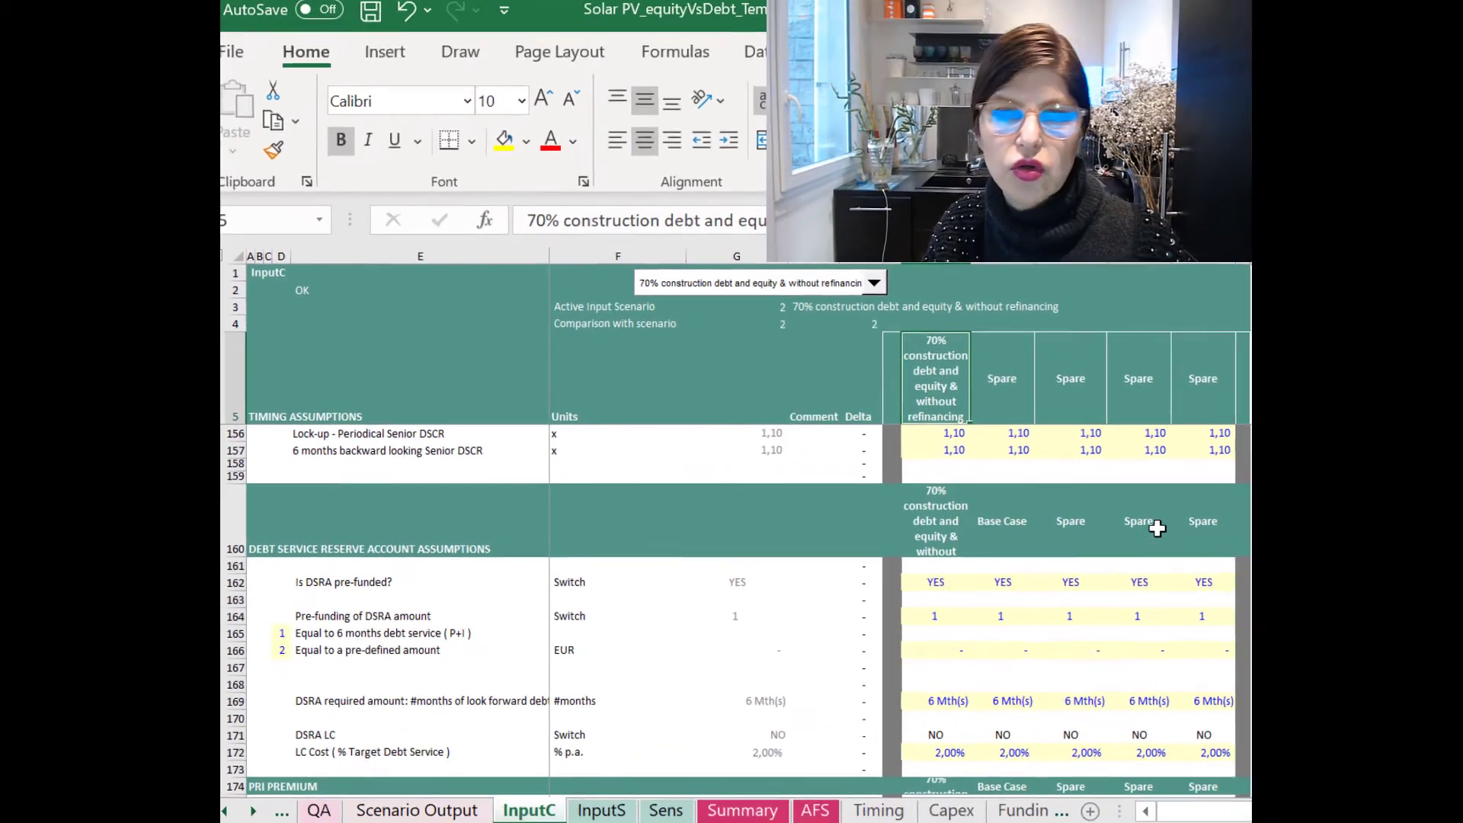
Open the Summary sheet and inspect the Total Uses amount in the construction sources and uses tables.
{"action": "scroll", "coordinate": [1154, 533], "scroll_direction": "up", "scroll_amount": 6}
{"action": "scroll", "coordinate": [1154, 533], "scroll_direction": "up", "scroll_amount": 20}
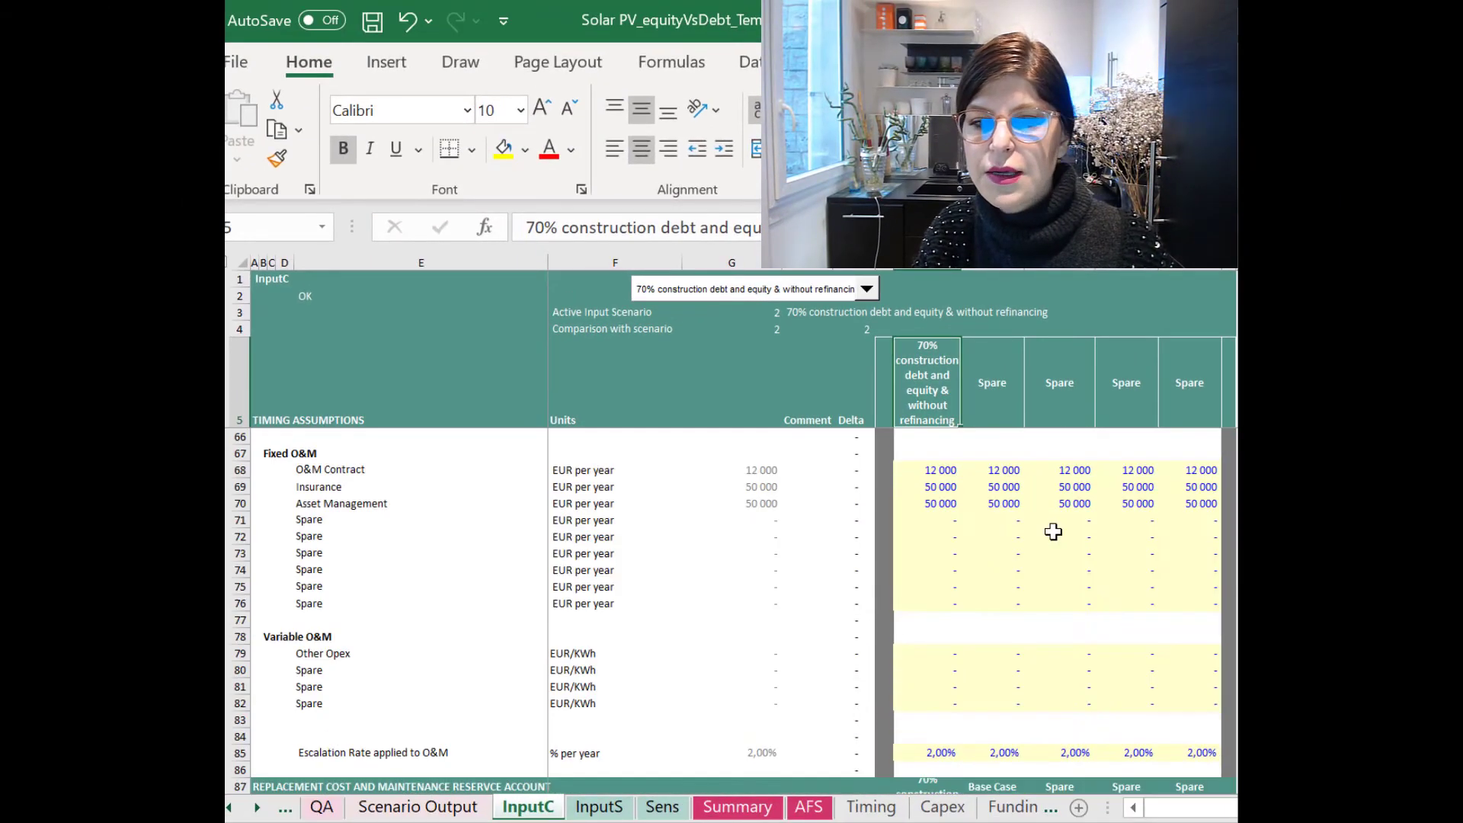
{"action": "left_click", "coordinate": [737, 807]}
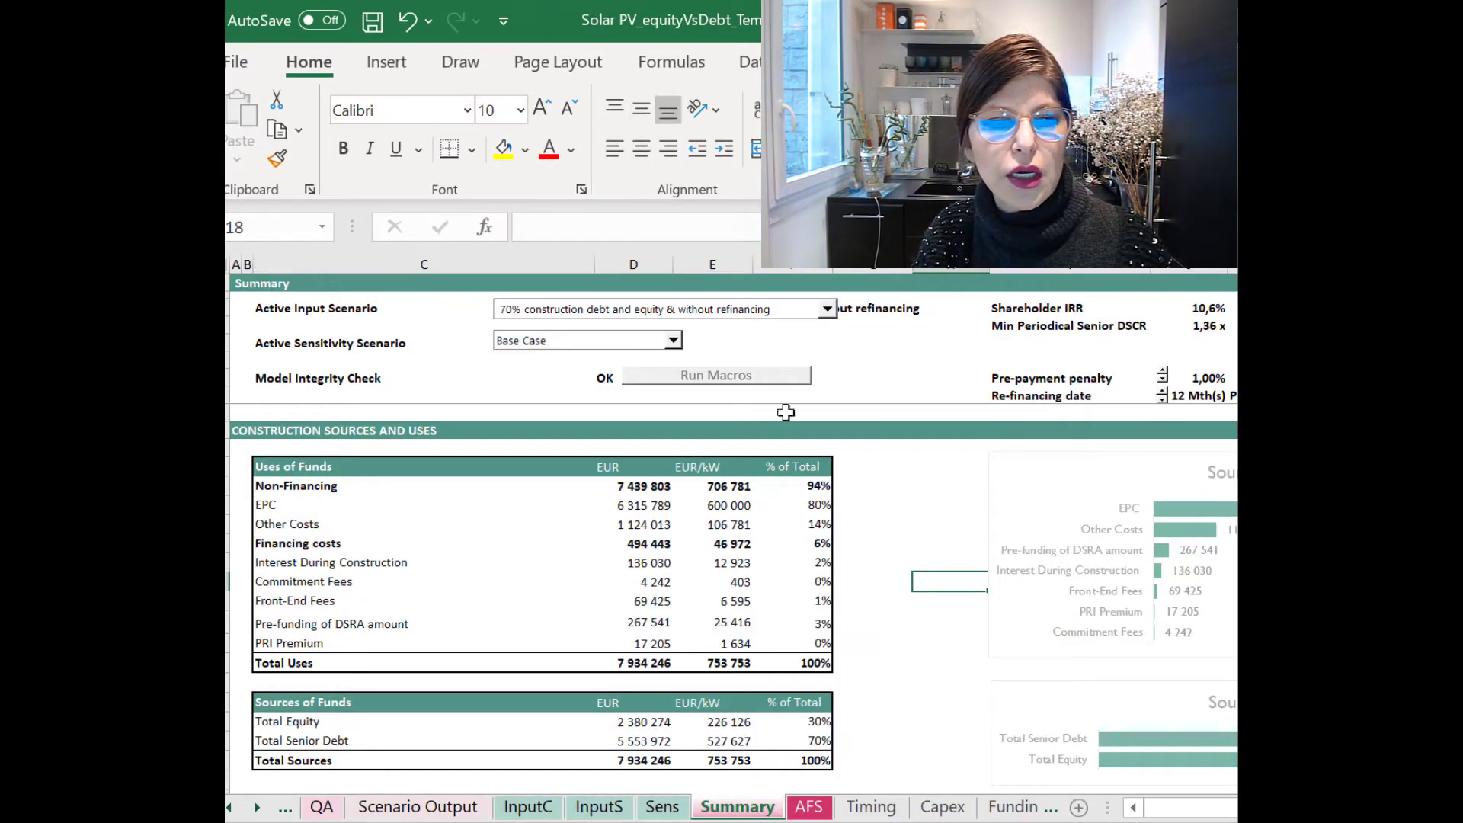
{"action": "scroll", "coordinate": [911, 518], "scroll_direction": "down", "scroll_amount": 1}
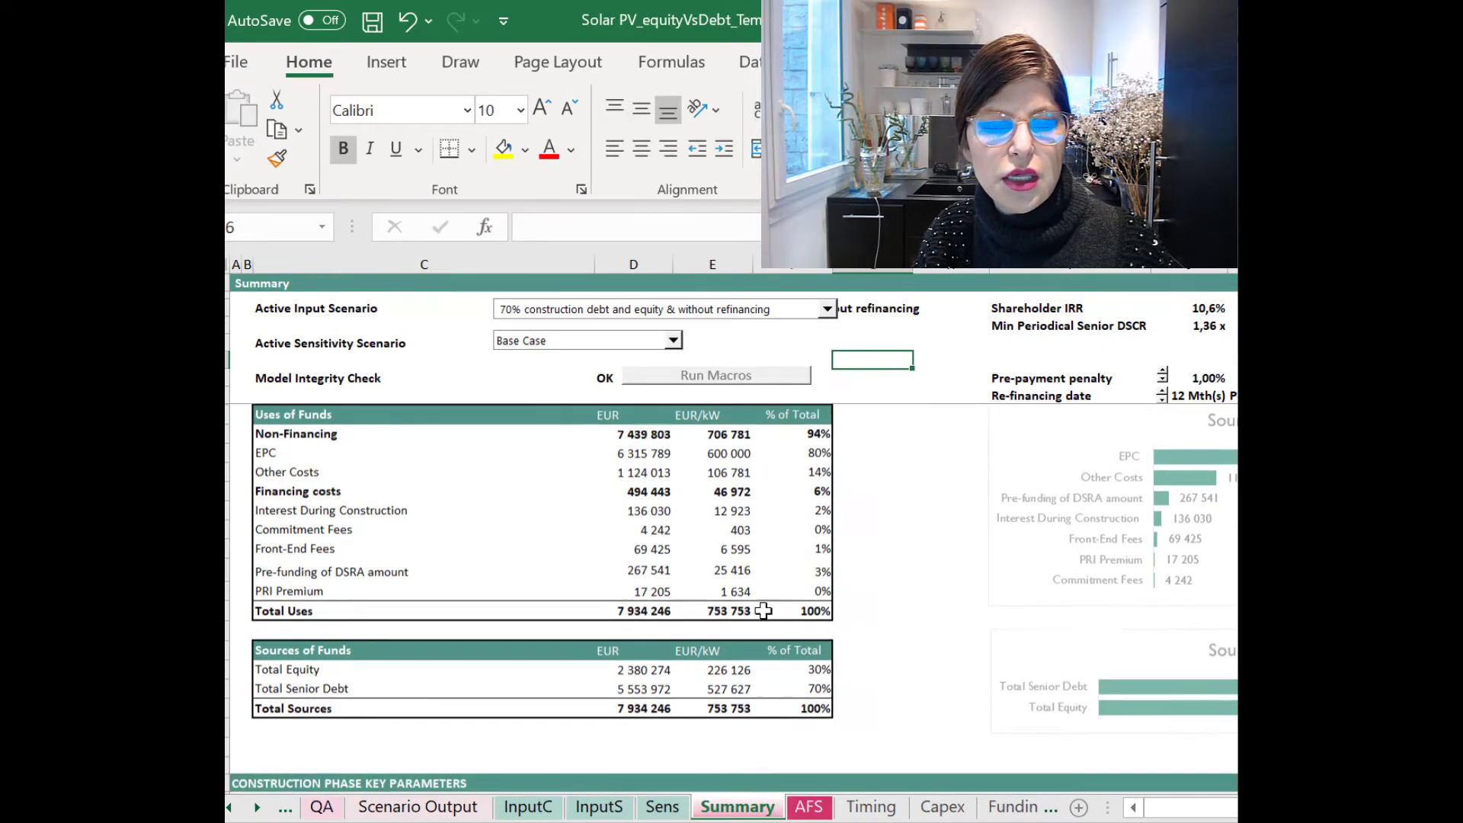
{"action": "left_click", "coordinate": [644, 607]}
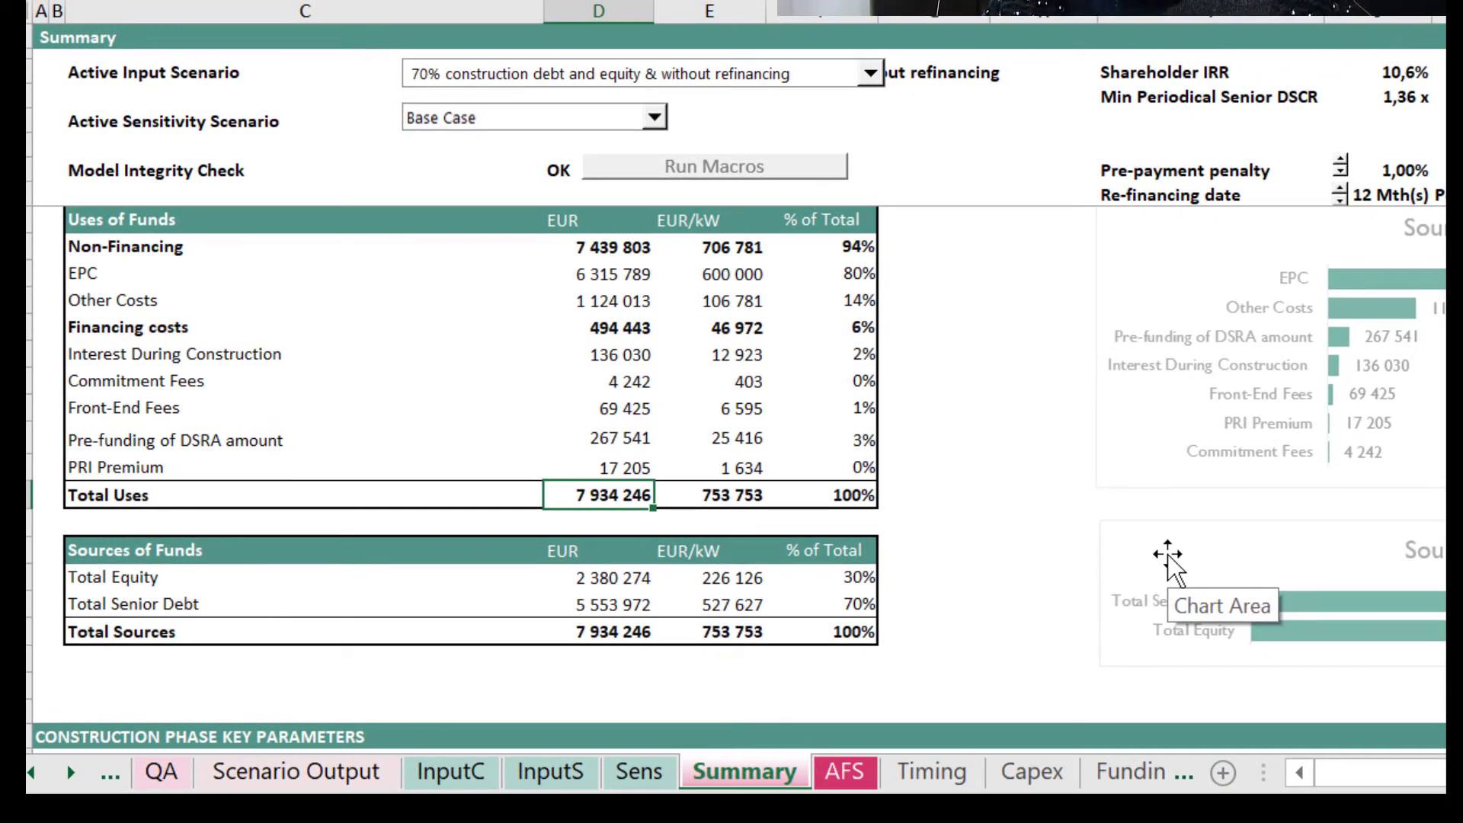
Check the Shareholder IRR and Min Periodical Senior DSCR for the active scenario on the Summary sheet.
{"action": "left_click_drag", "start_coordinate": [1176, 76], "coordinate": [1409, 63]}
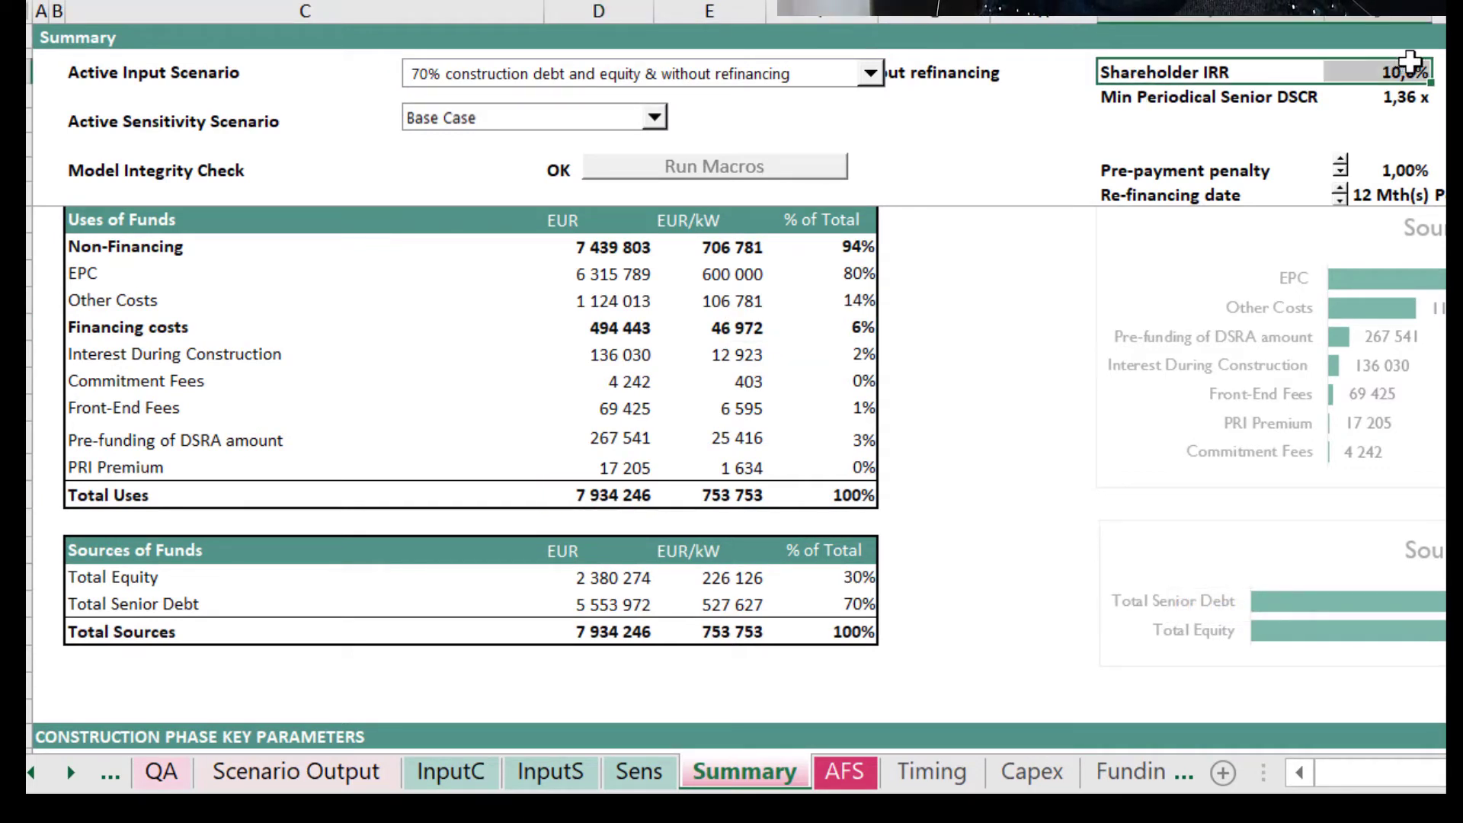
{"action": "left_click", "coordinate": [1438, 98]}
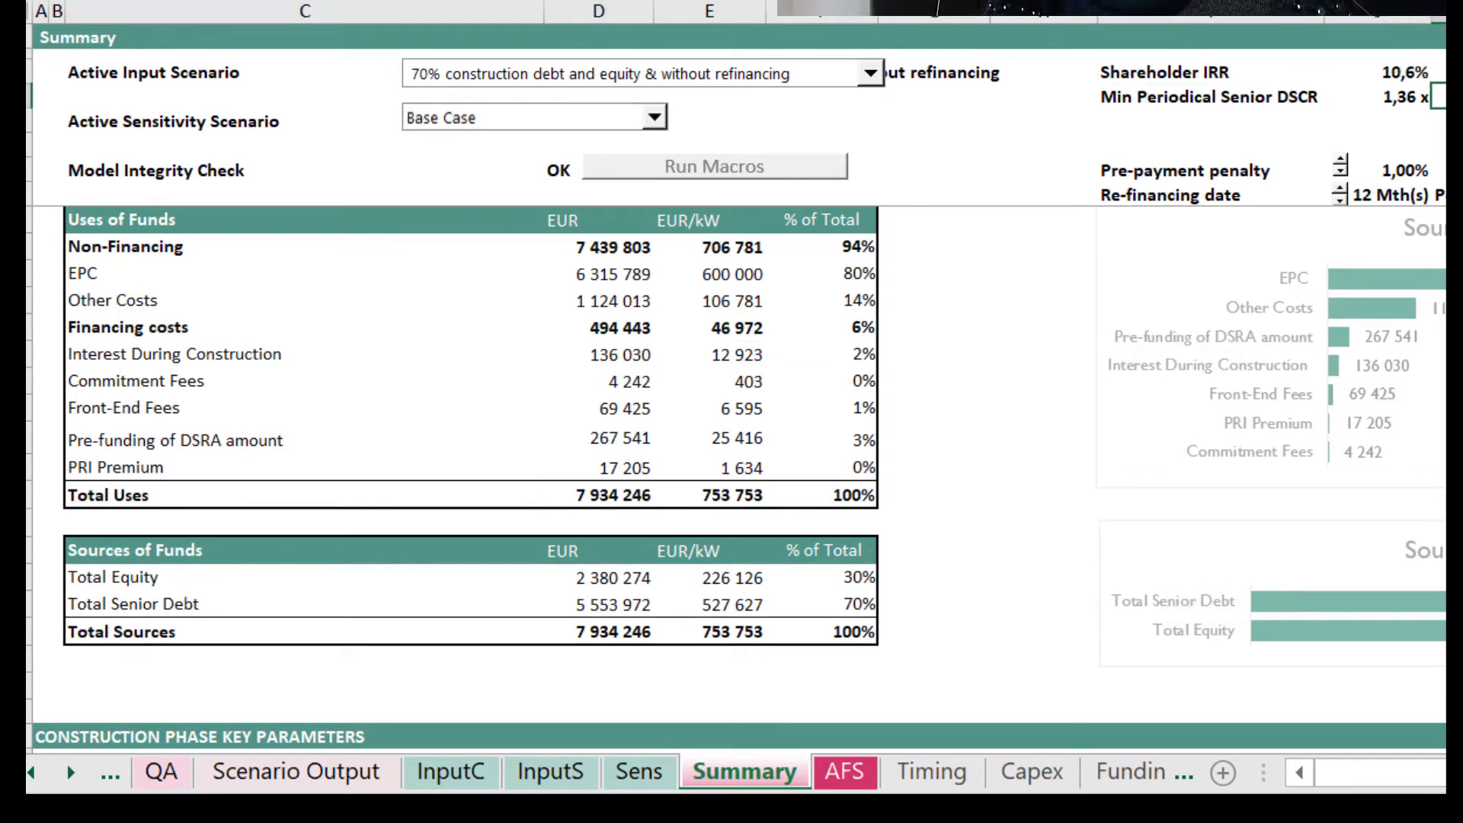
{"action": "left_click", "coordinate": [1208, 97]}
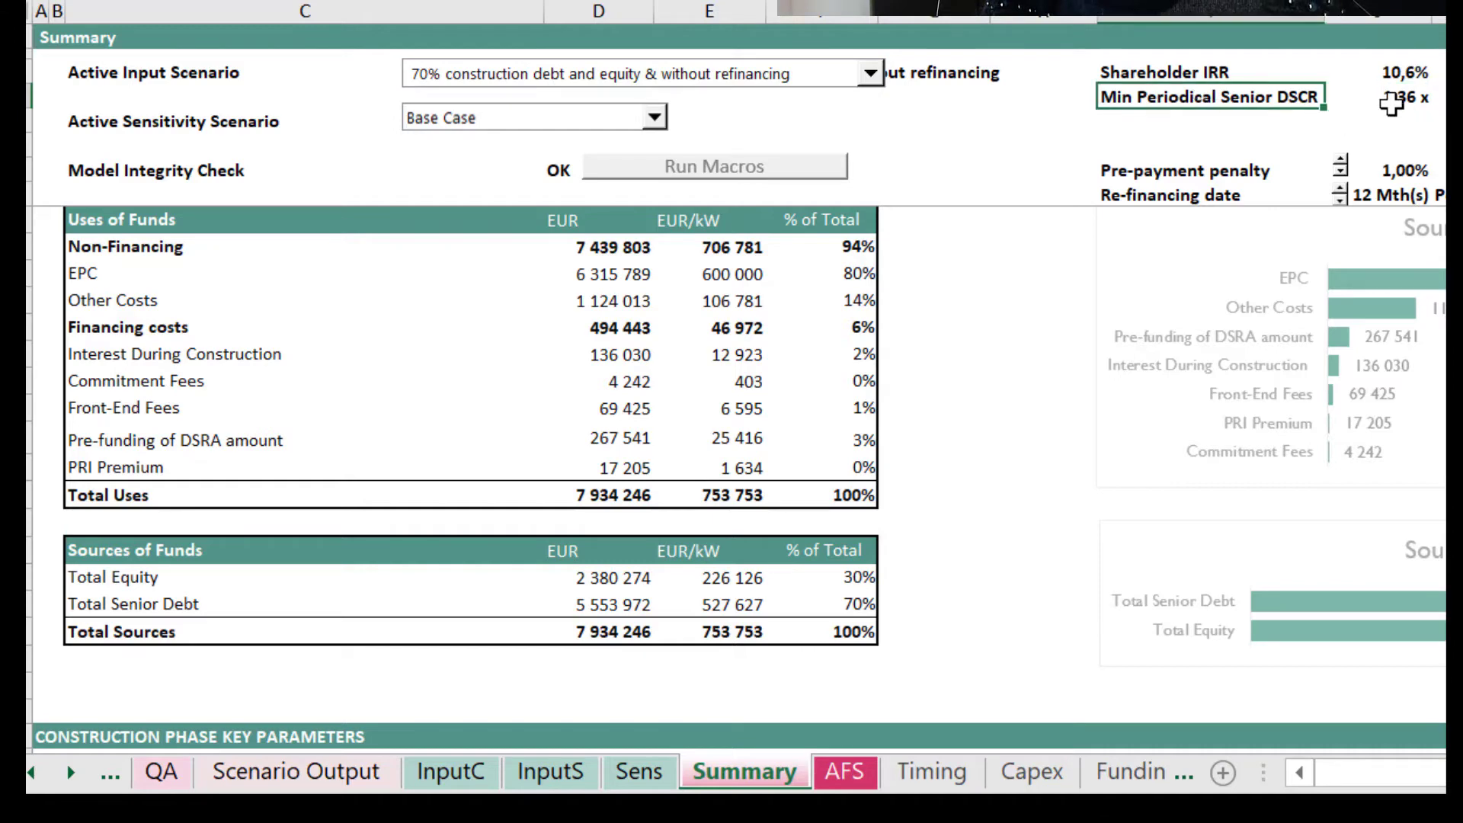
{"action": "left_click", "coordinate": [1404, 97]}
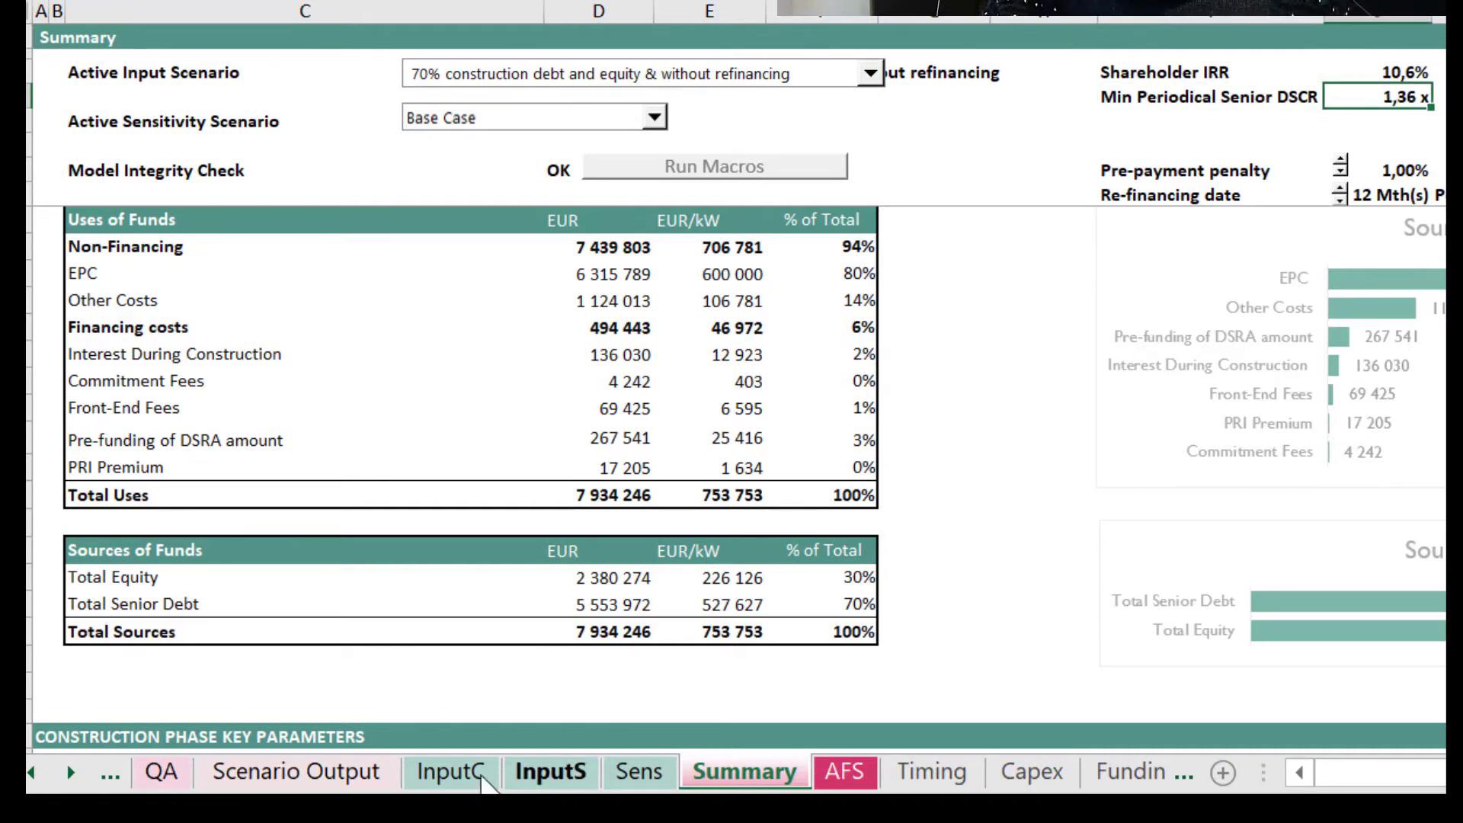
On the InputC sheet, copy the 70% construction debt scenario's input values from row 7 down into the adjacent Spare scenario column.
{"action": "left_click", "coordinate": [472, 773]}
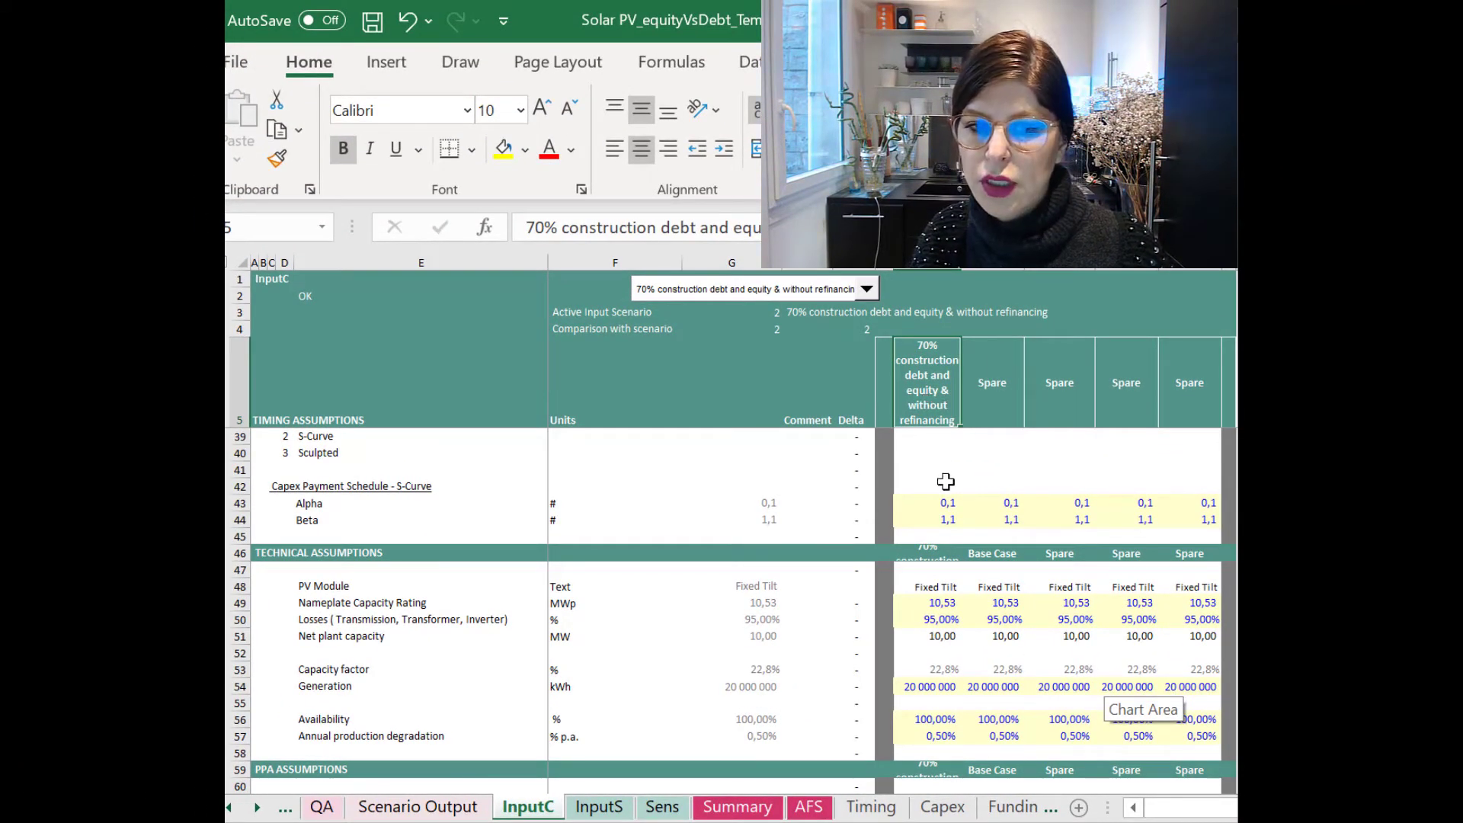
{"action": "scroll", "coordinate": [1147, 496], "scroll_direction": "up", "scroll_amount": 11}
{"action": "left_click", "coordinate": [929, 454]}
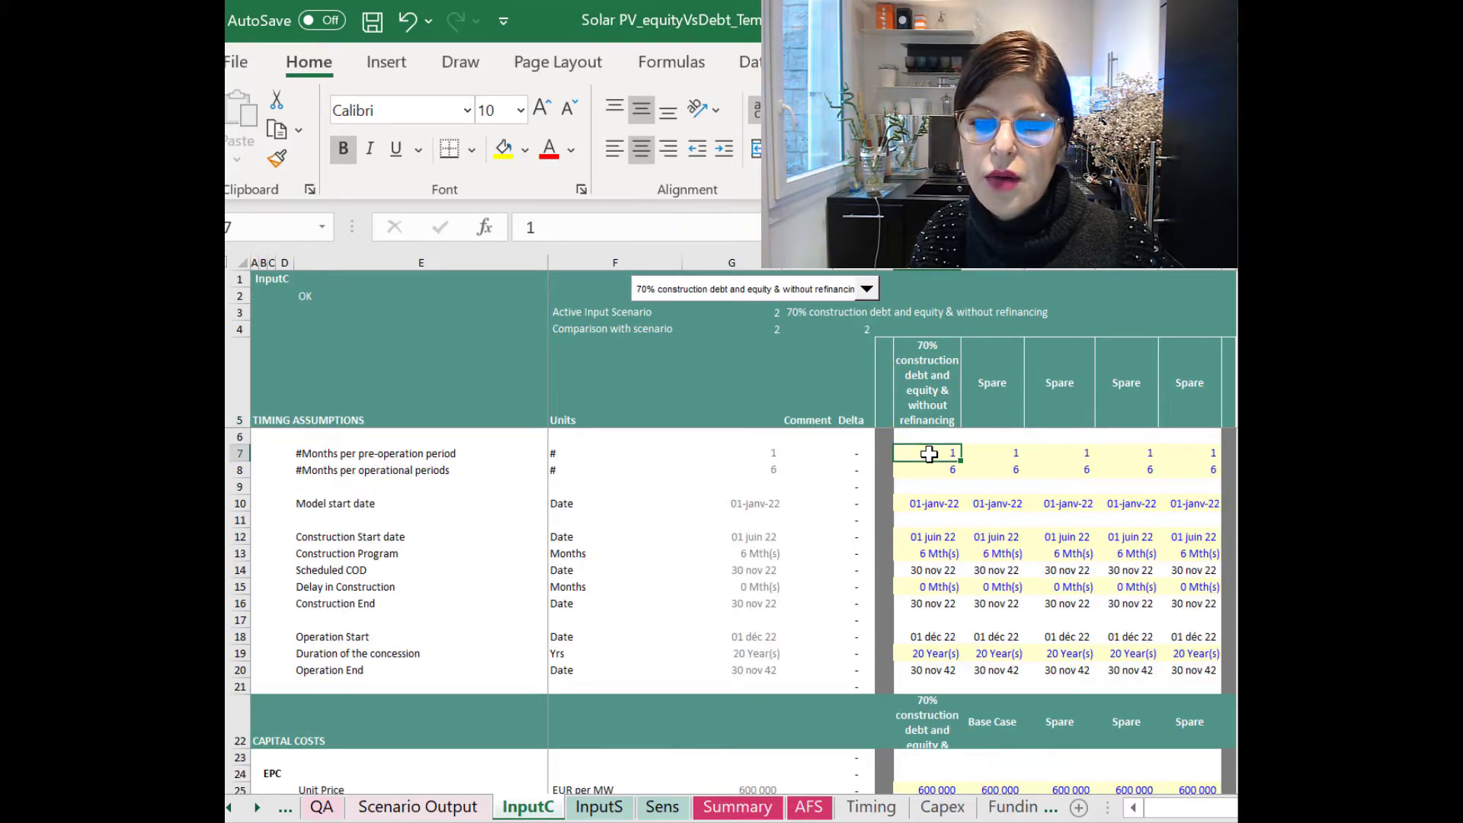
{"action": "left_click_drag", "start_coordinate": [927, 452], "coordinate": [906, 529]}
{"action": "key", "text": "ctrl+c"}
{"action": "scroll", "coordinate": [1158, 469], "scroll_direction": "up", "scroll_amount": 15}
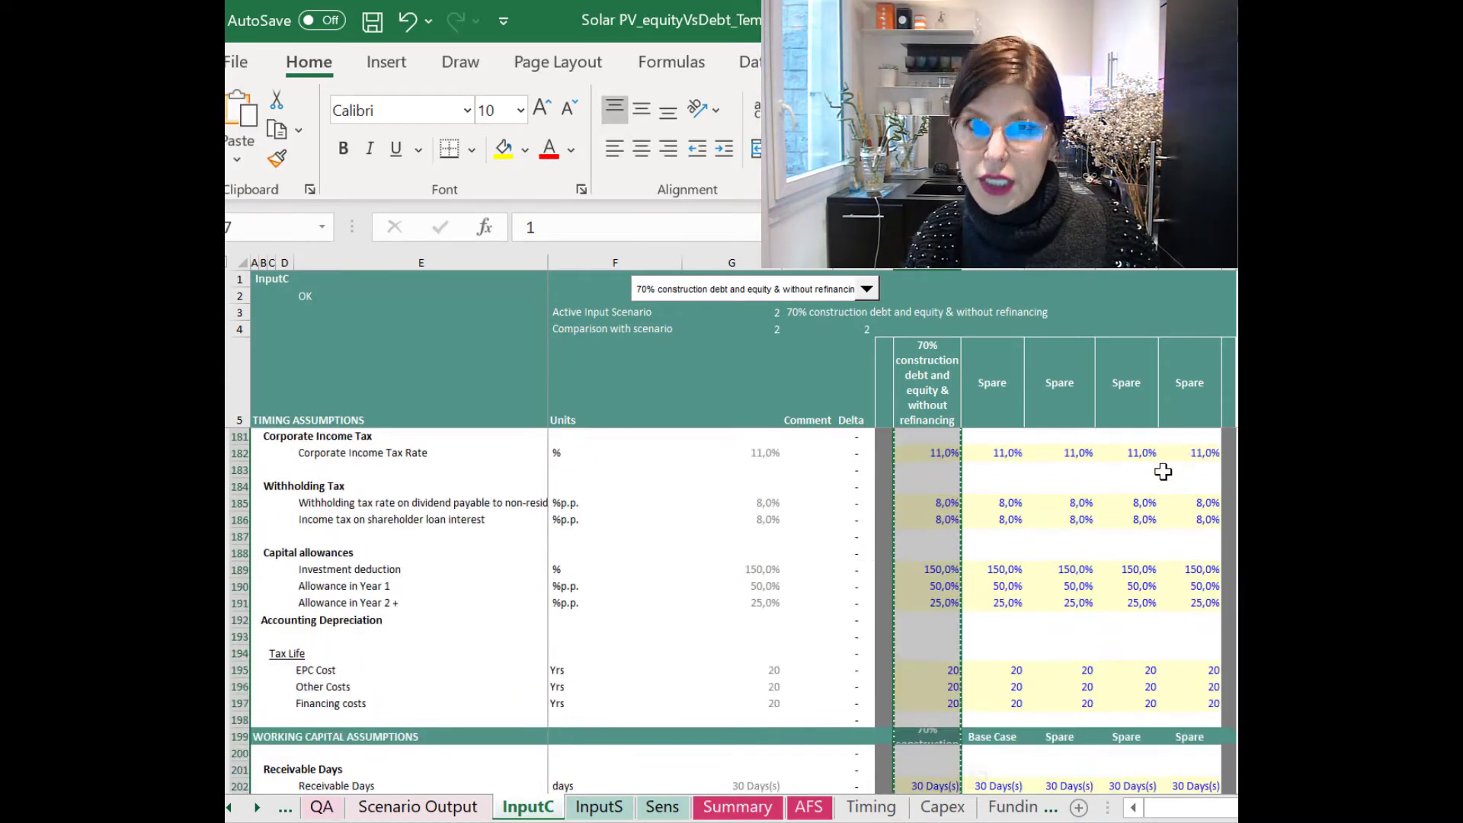
{"action": "scroll", "coordinate": [1162, 474], "scroll_direction": "up", "scroll_amount": 20}
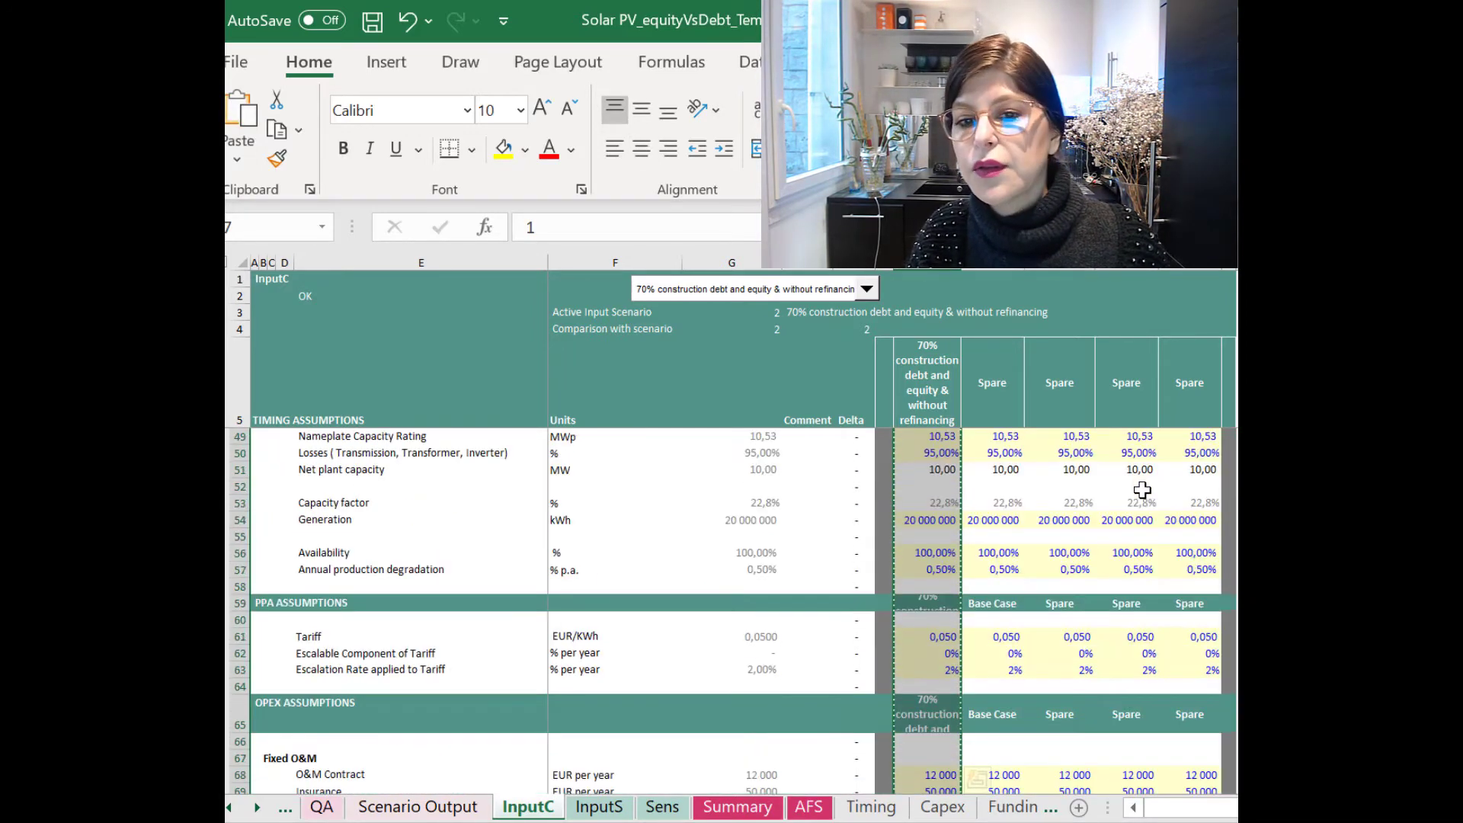
{"action": "scroll", "coordinate": [1142, 490], "scroll_direction": "up", "scroll_amount": 5}
{"action": "left_click", "coordinate": [997, 452]}
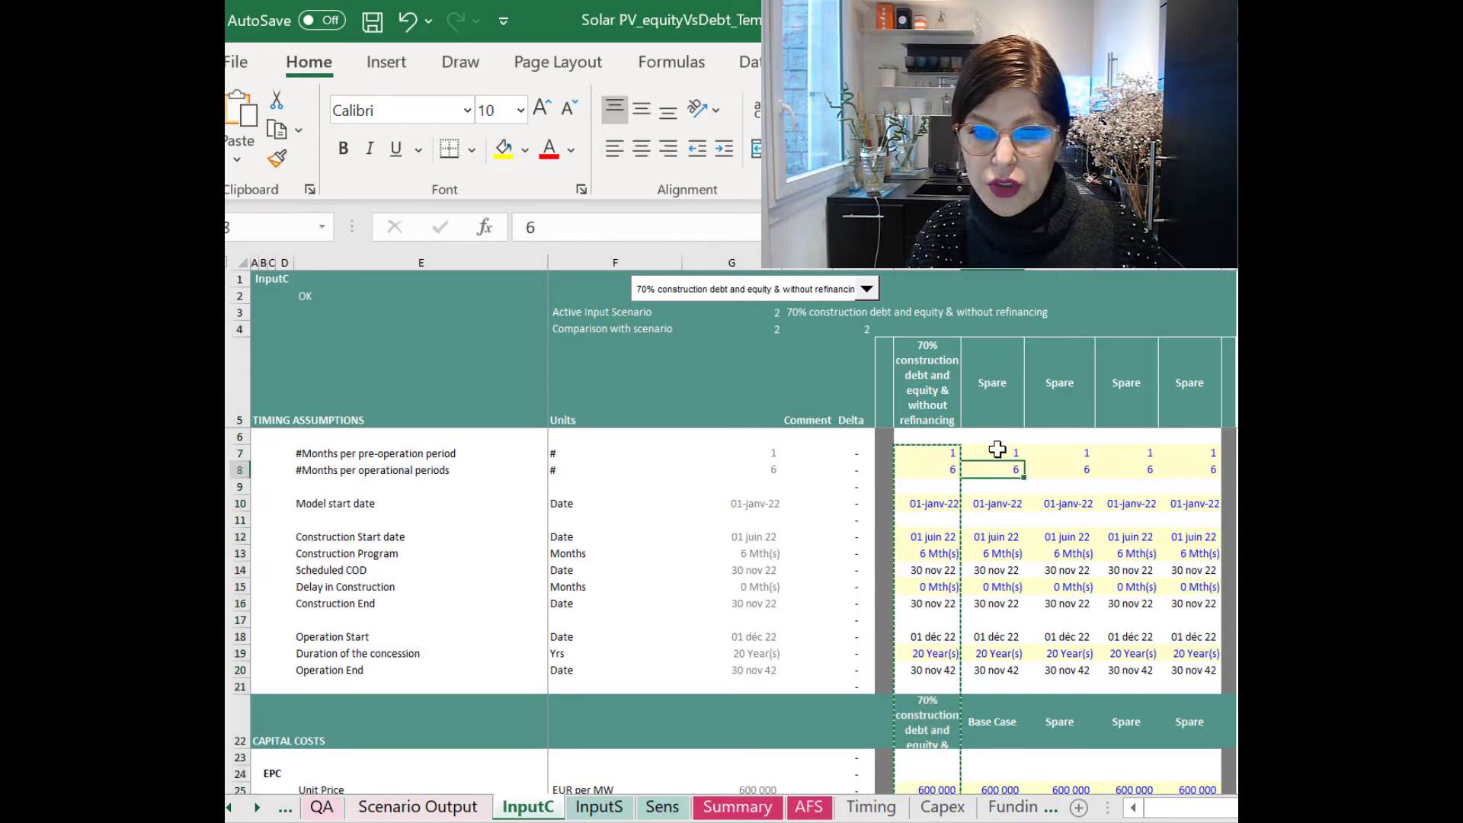
{"action": "key", "text": "ctrl+v"}
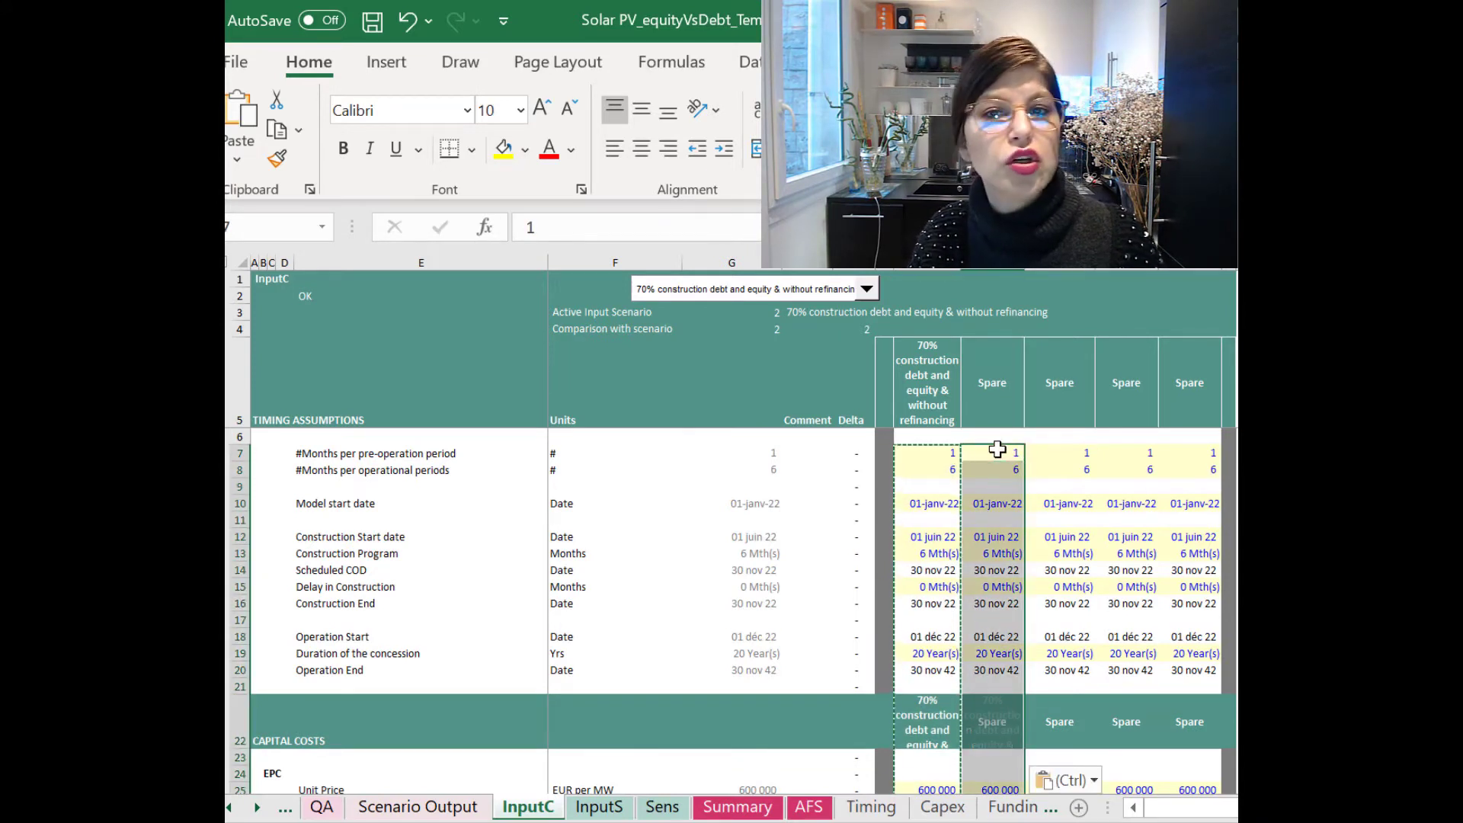
{"action": "key", "text": "Escape"}
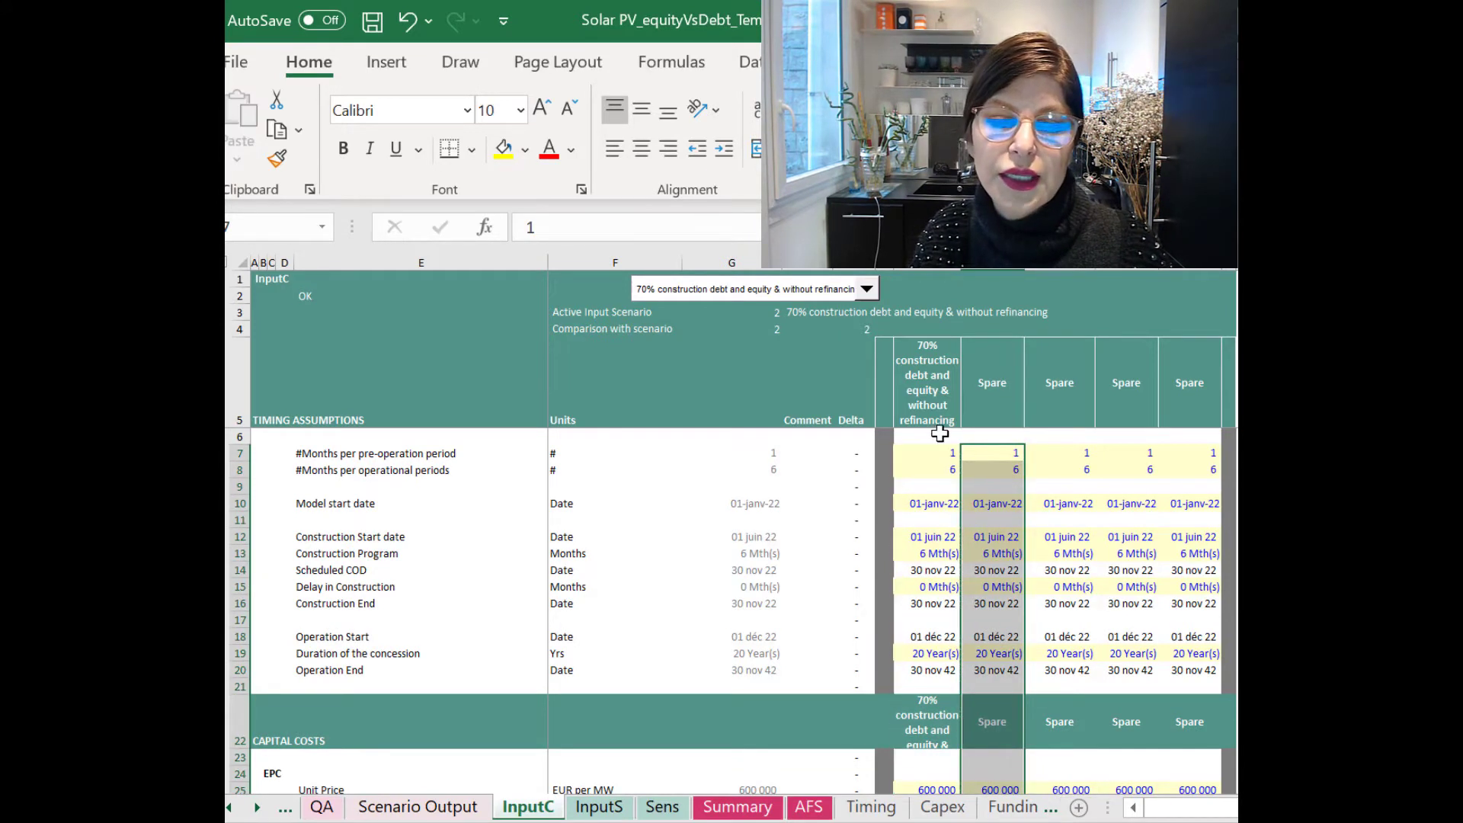
Examine the scenario headers, the timing assumptions' Delta column, the active scenario choices and the Comparison with scenario cell.
{"action": "left_click", "coordinate": [938, 391]}
{"action": "left_click", "coordinate": [1000, 397]}
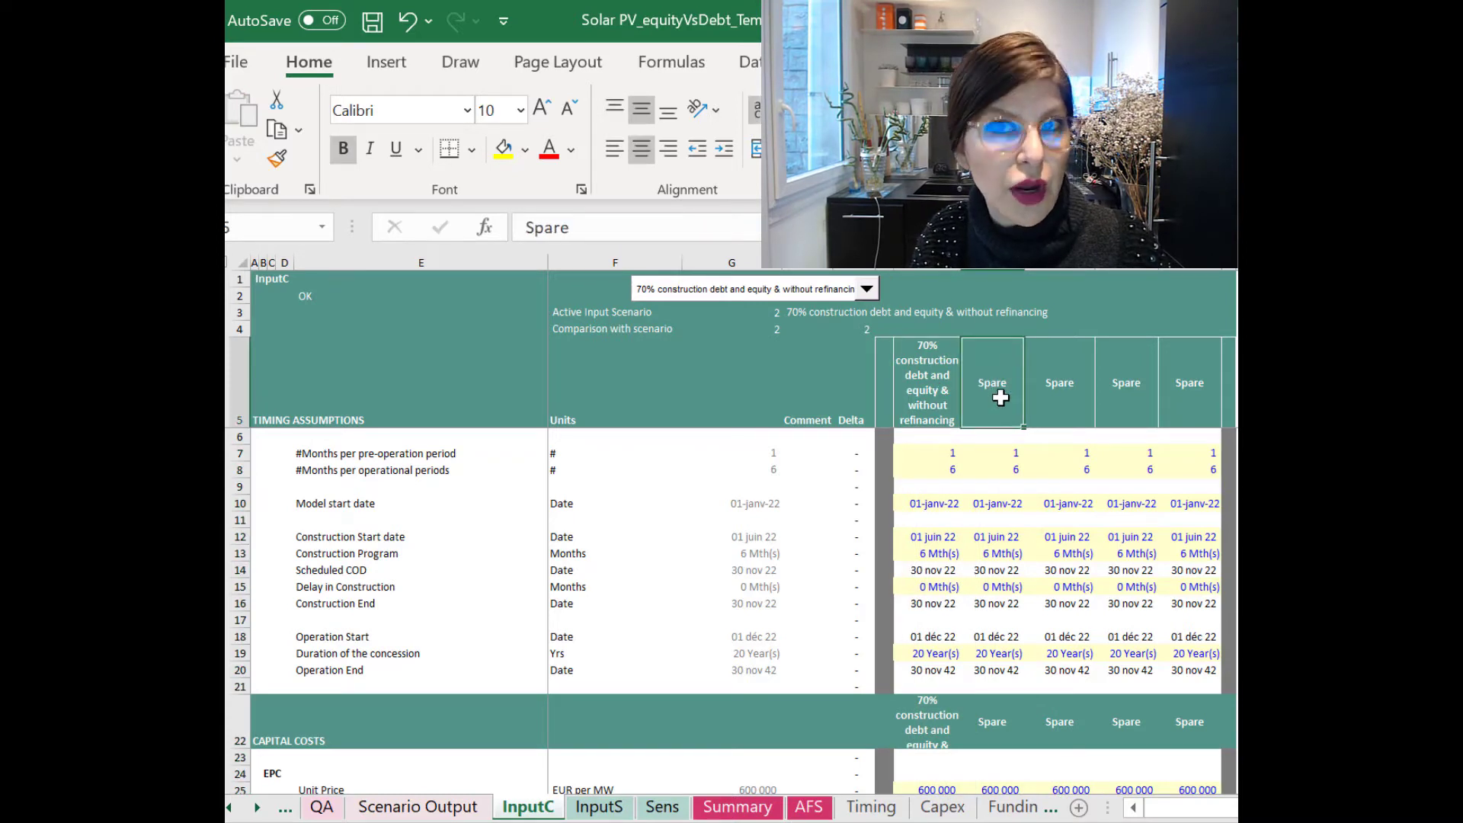
{"action": "left_click", "coordinate": [1007, 451]}
{"action": "left_click", "coordinate": [975, 381]}
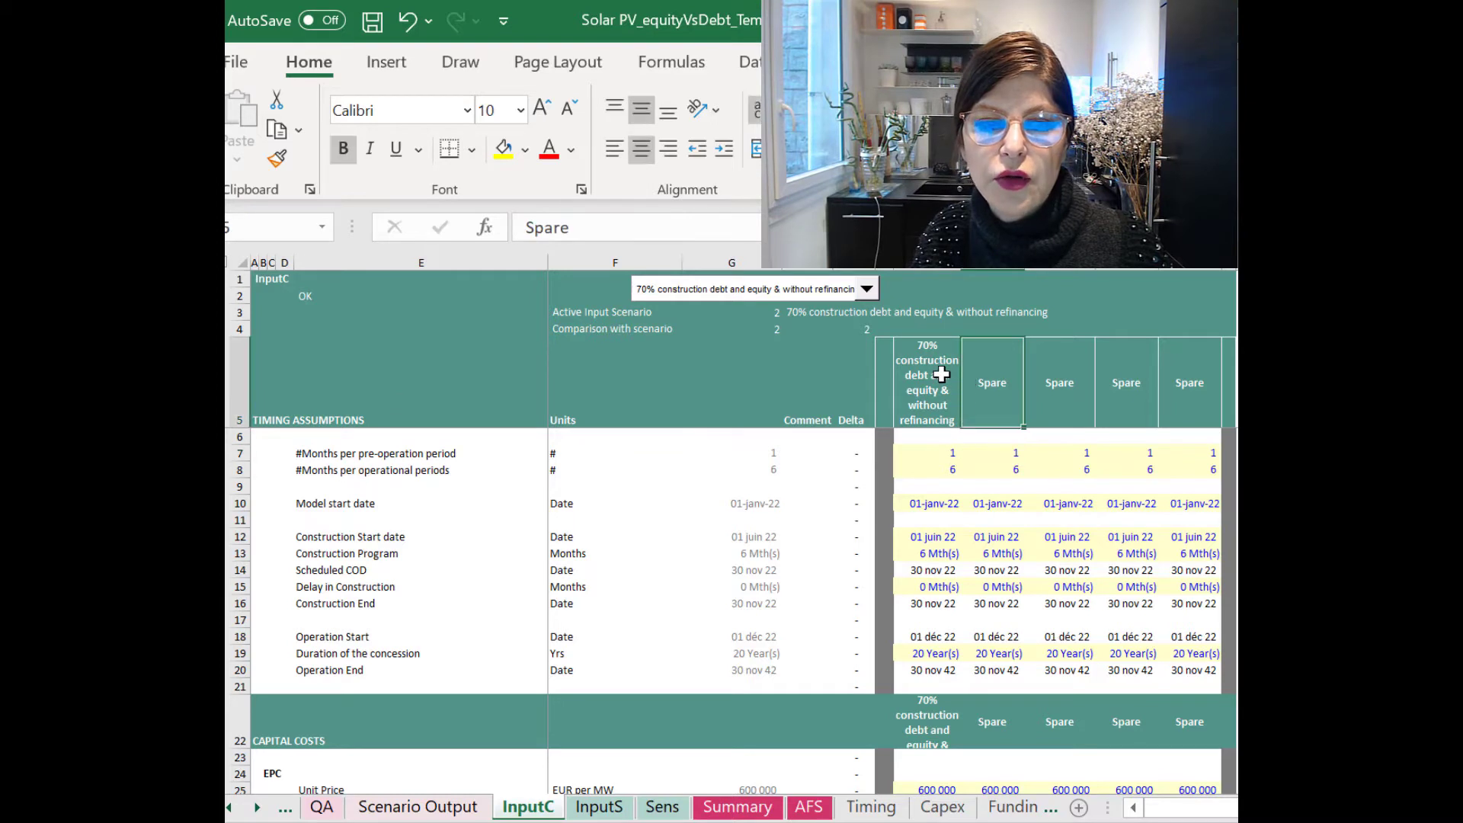
{"action": "left_click", "coordinate": [941, 377]}
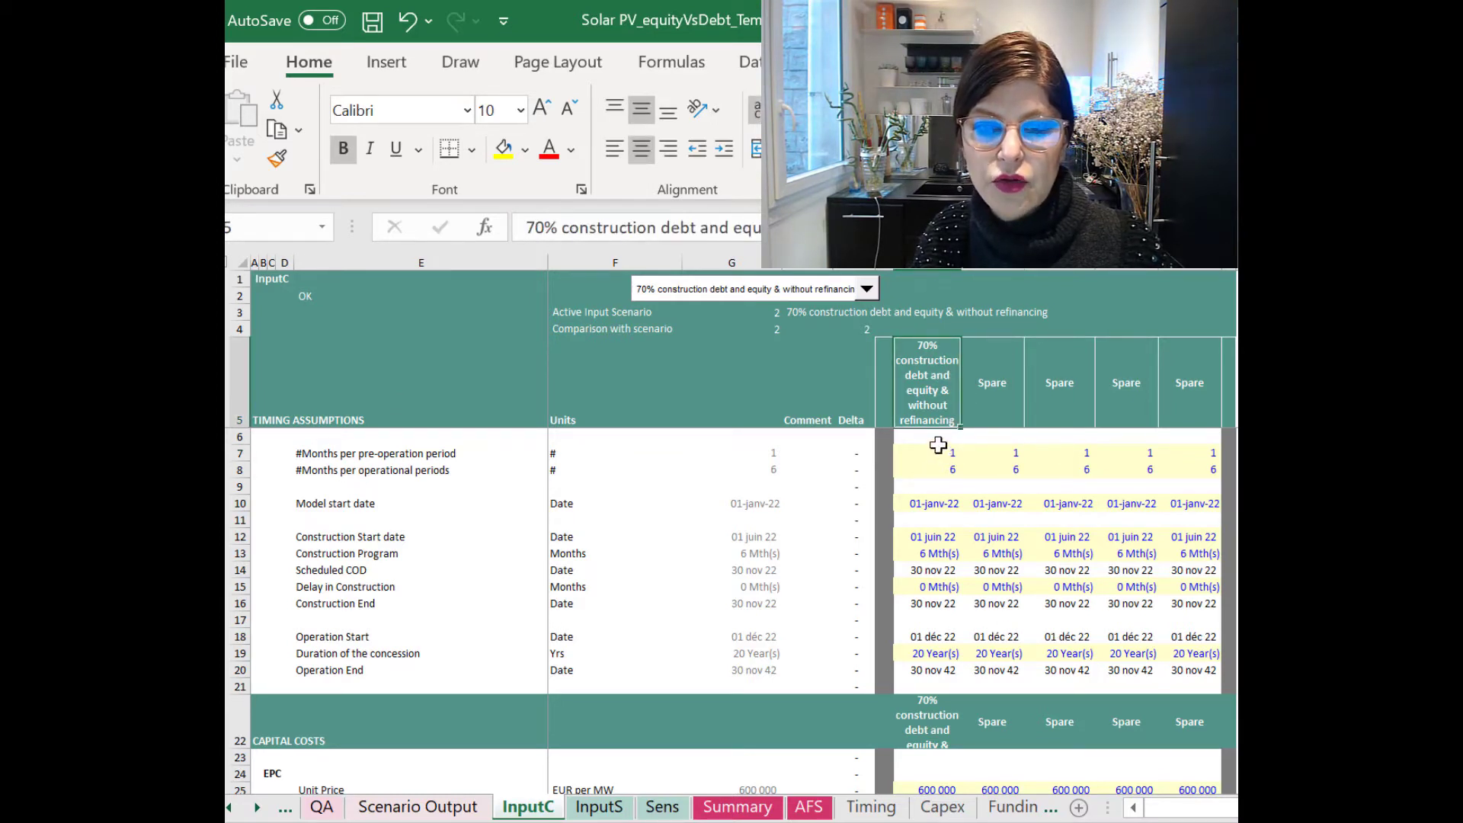
{"action": "left_click", "coordinate": [856, 454]}
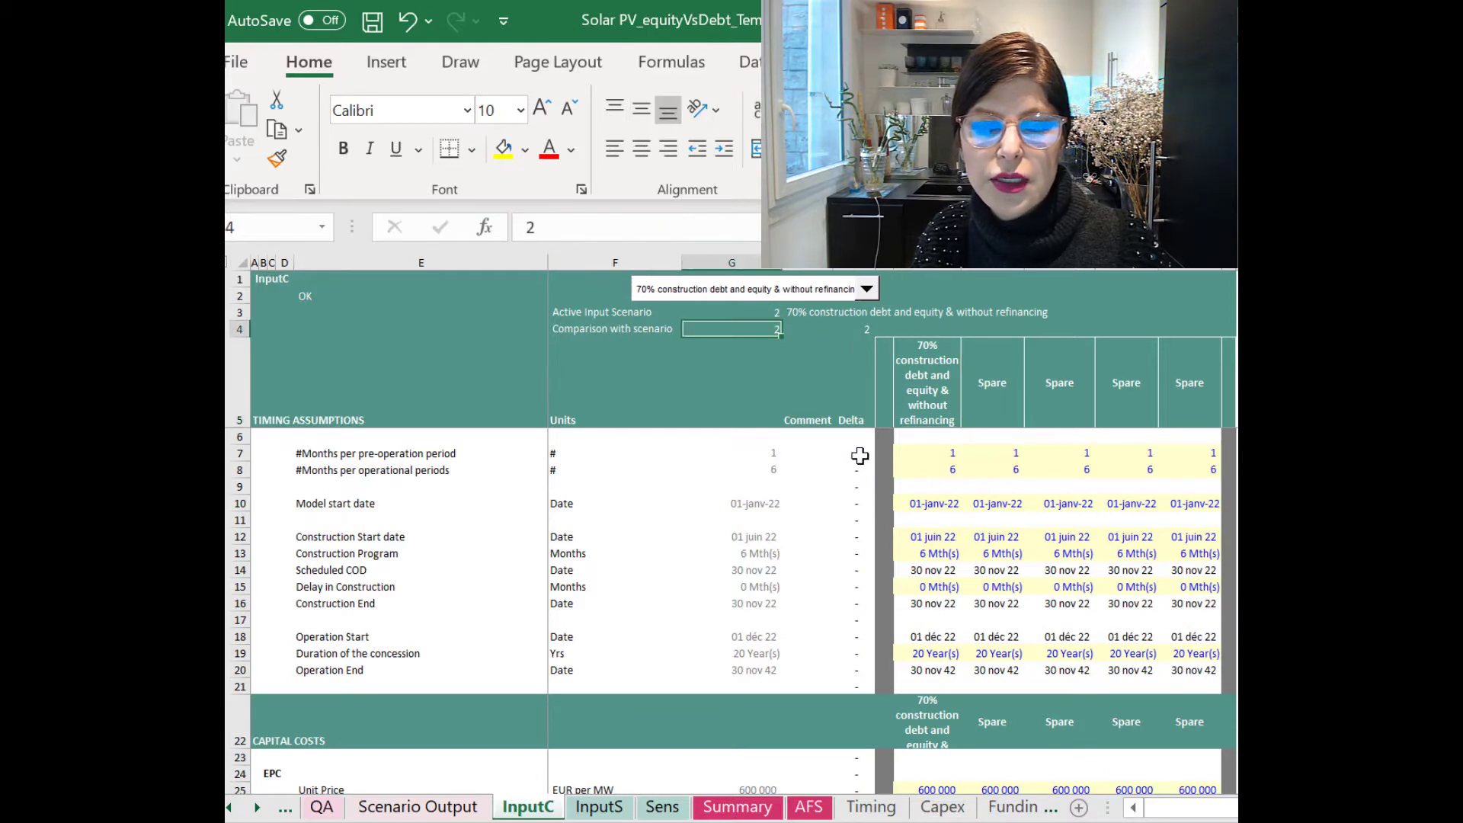
{"action": "left_click_drag", "start_coordinate": [860, 458], "coordinate": [859, 653]}
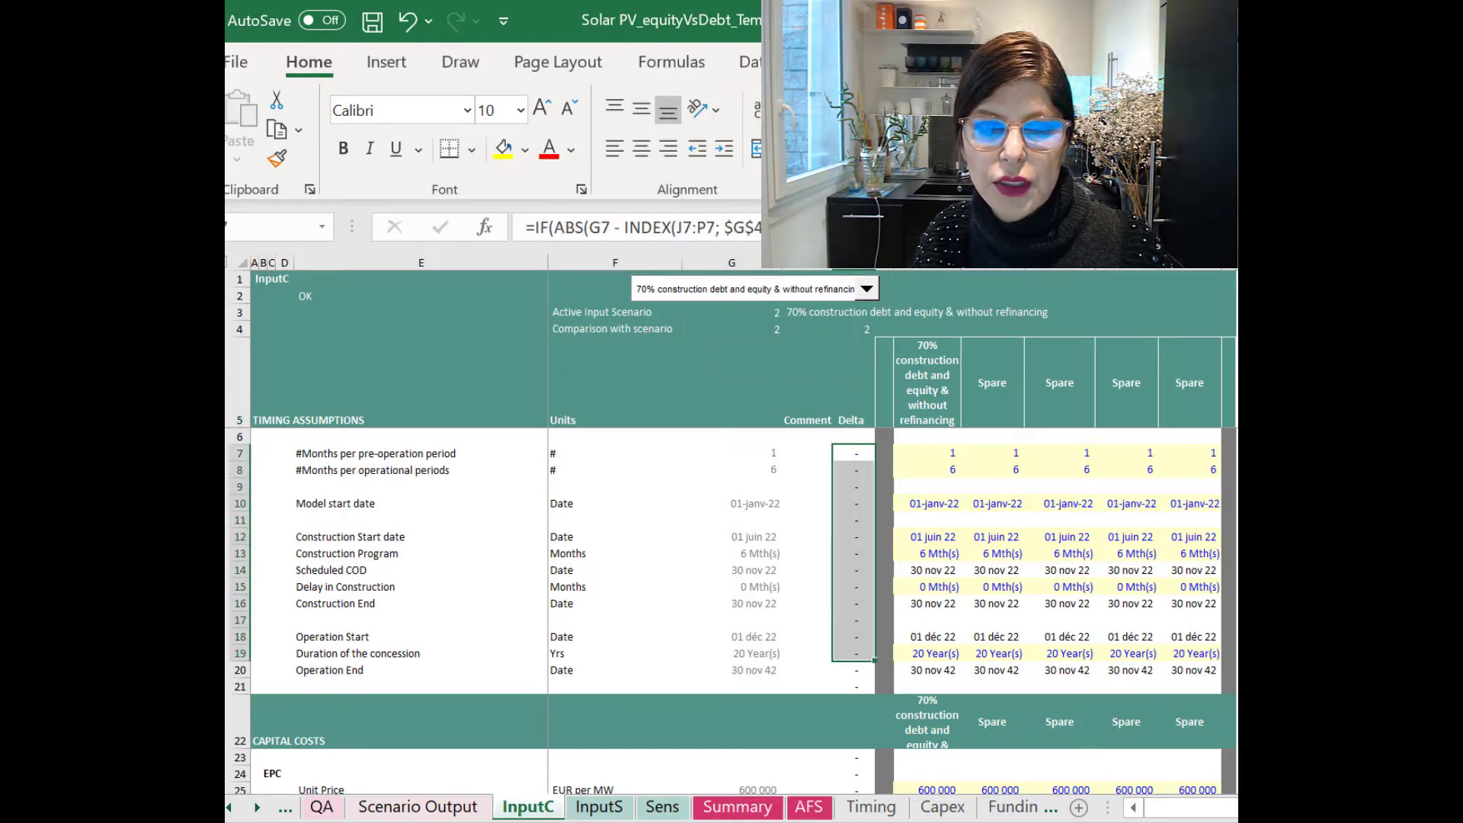
{"action": "left_click", "coordinate": [854, 263]}
{"action": "left_click", "coordinate": [847, 469]}
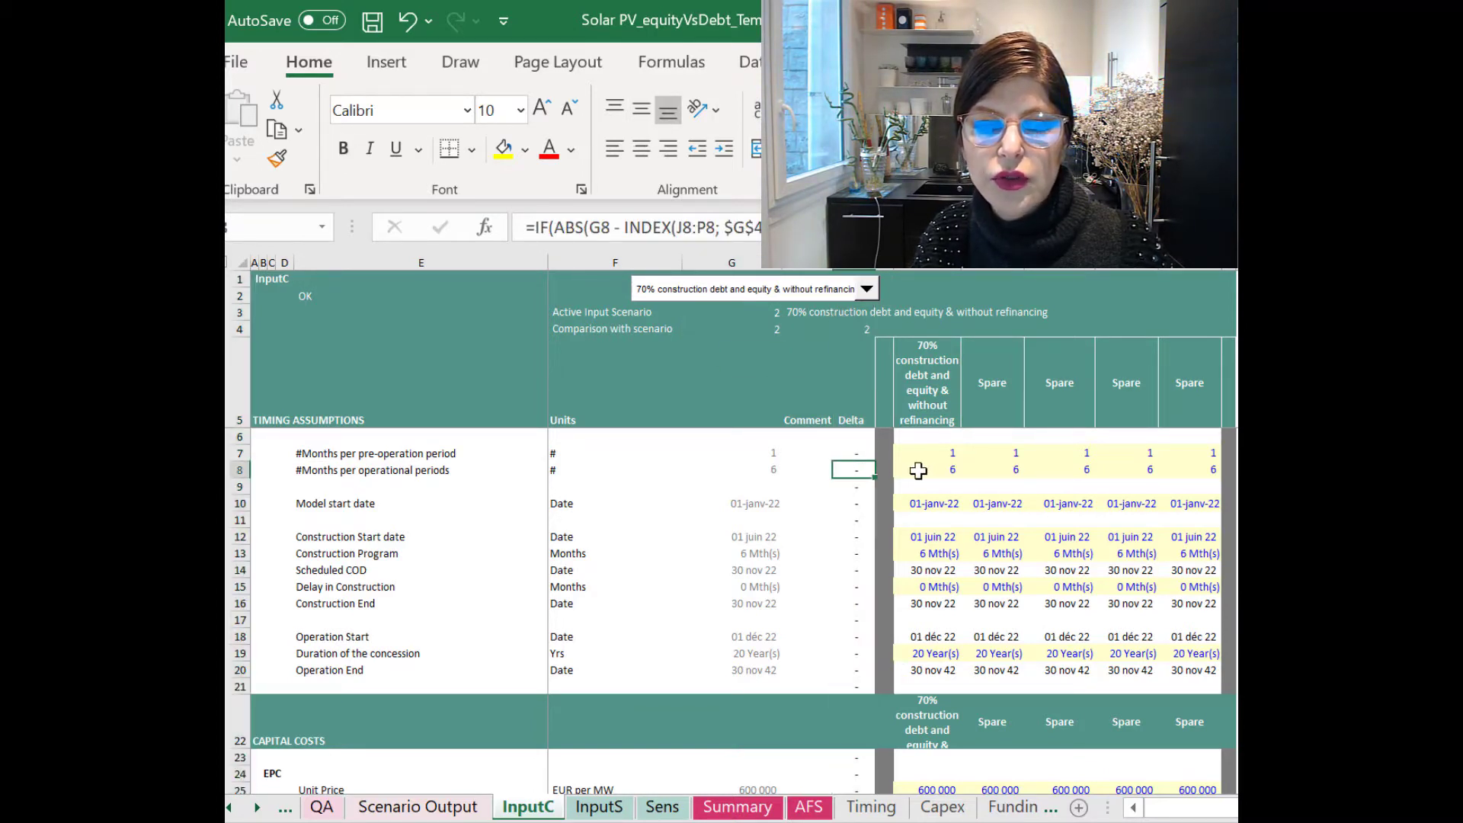
{"action": "left_click", "coordinate": [926, 469]}
{"action": "left_click", "coordinate": [792, 293]}
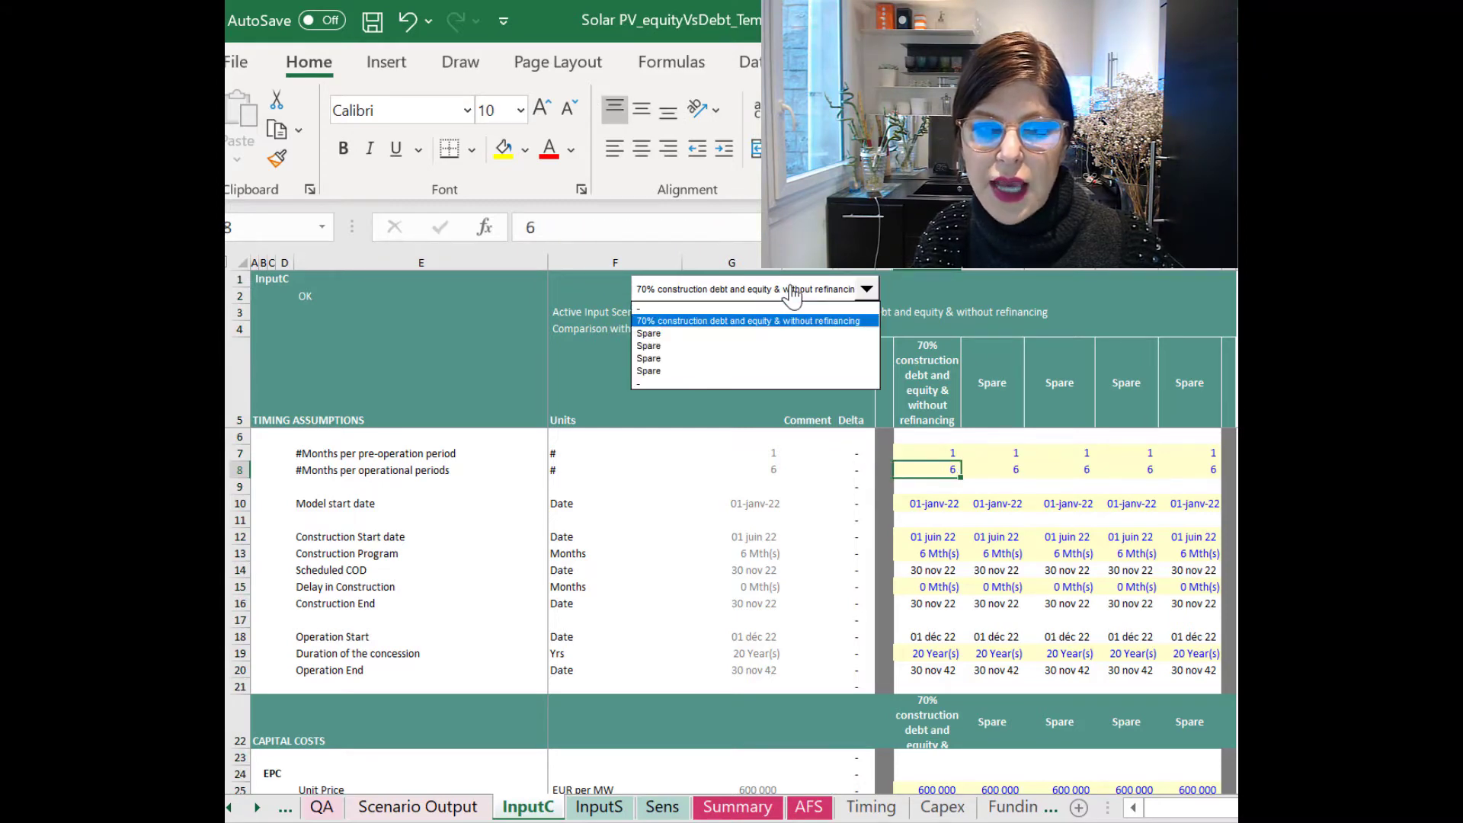
{"action": "left_click", "coordinate": [719, 319]}
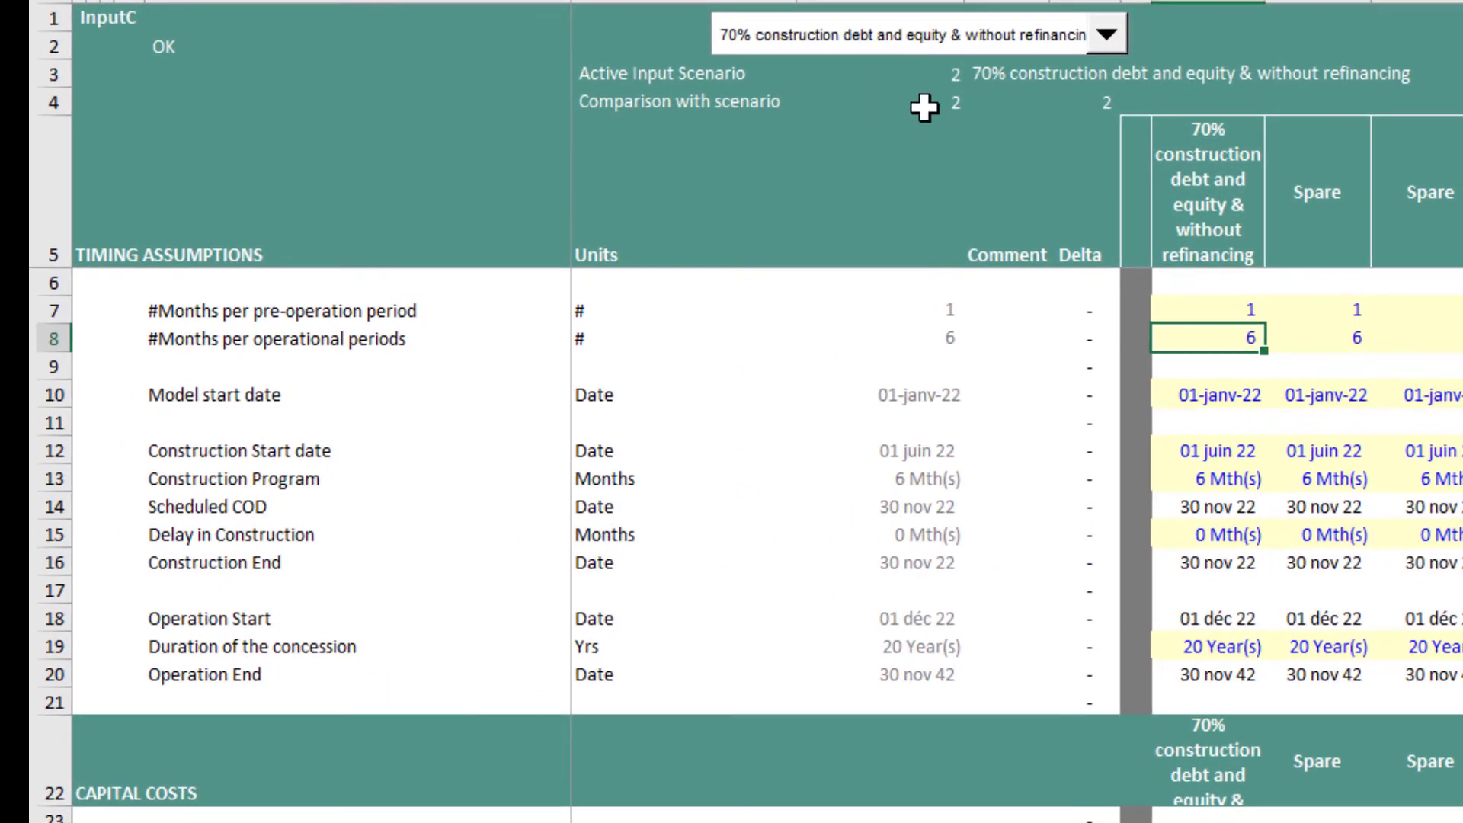
{"action": "left_click", "coordinate": [924, 107]}
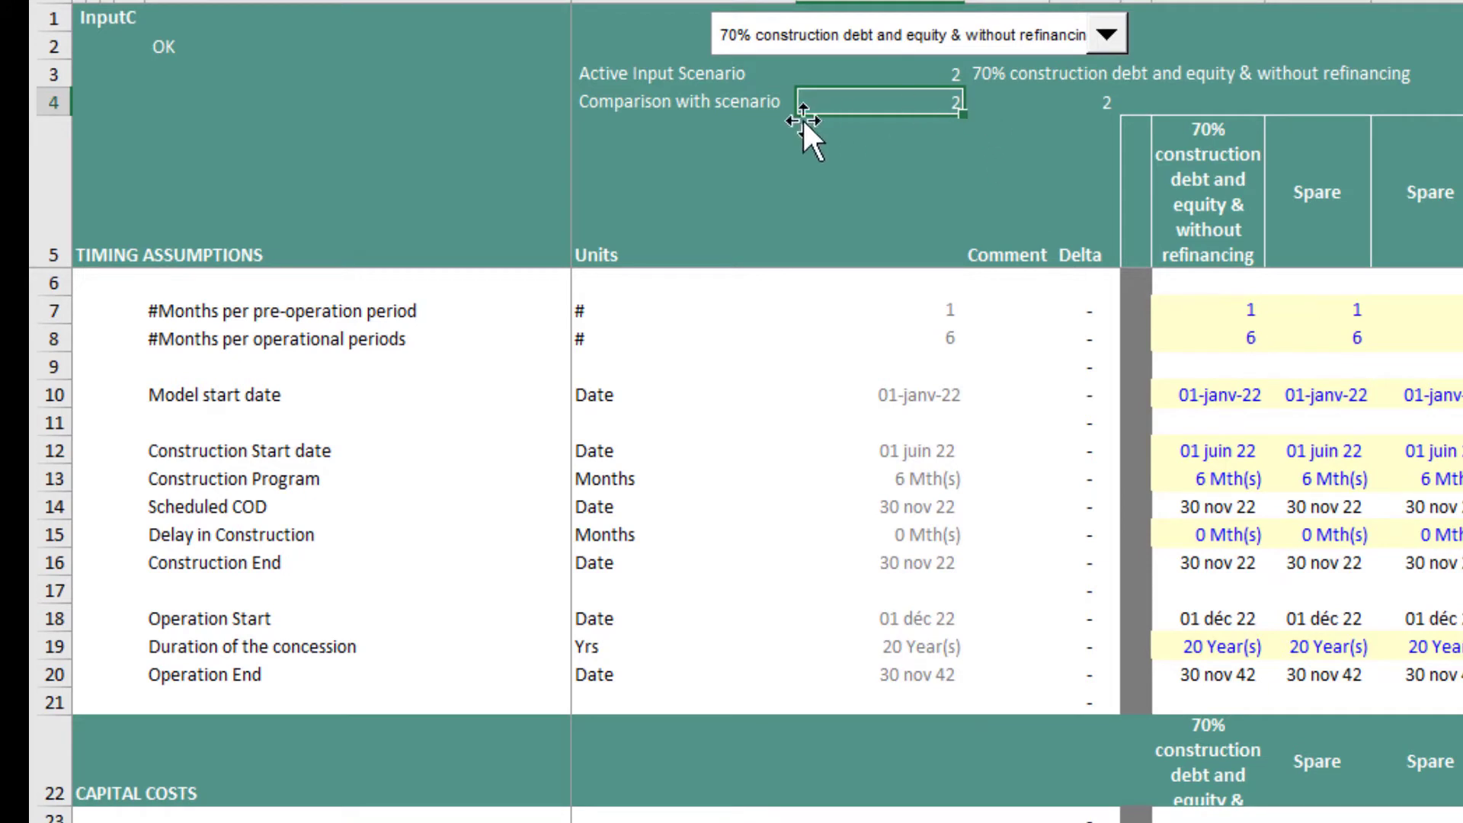
Name the first Spare scenario "70% construction debt and equity & with refinancing", based on the adjacent scenario's name.
{"action": "left_click", "coordinate": [1322, 190]}
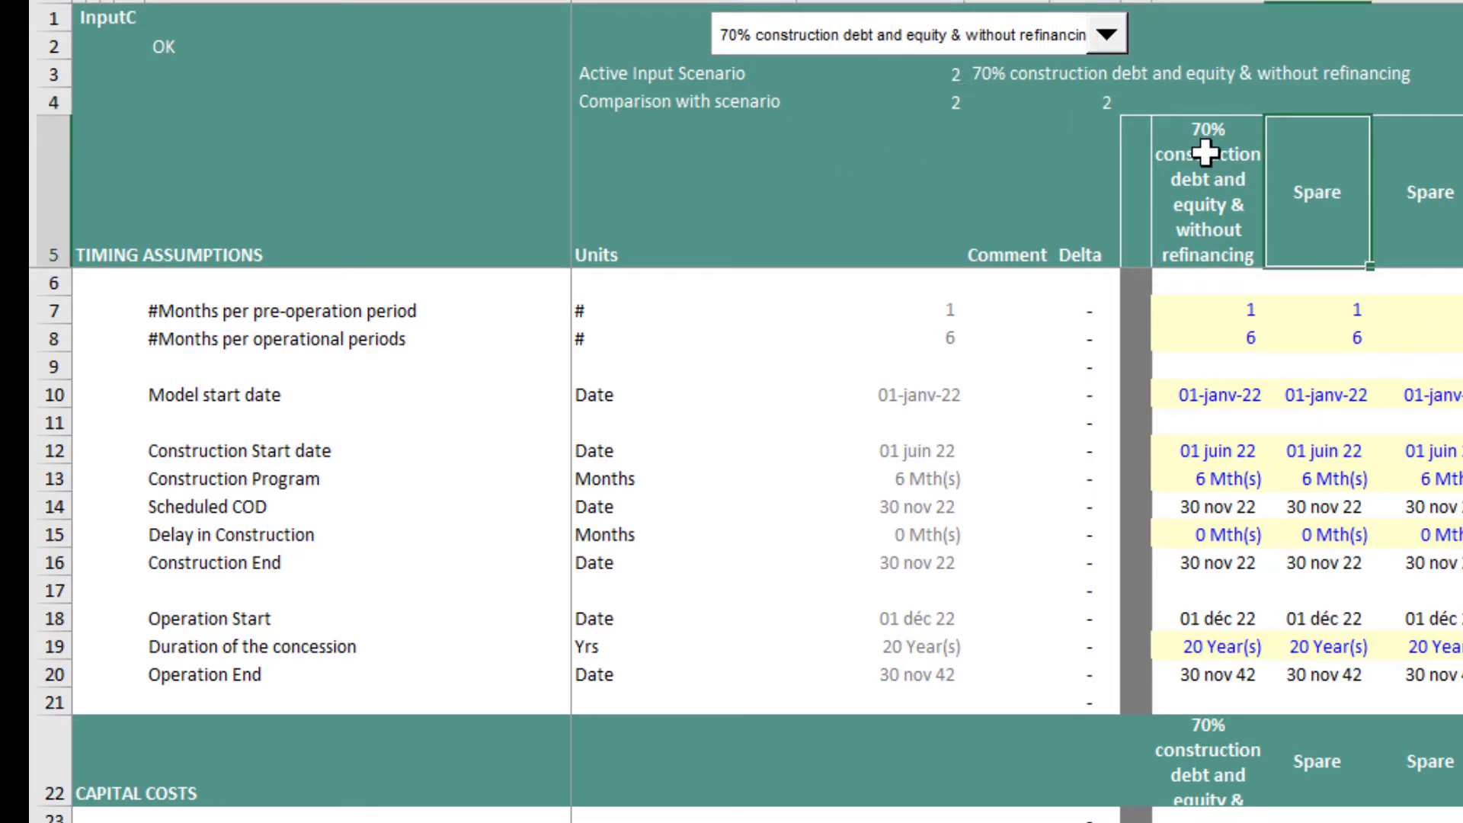
{"action": "left_click", "coordinate": [1240, 258]}
{"action": "left_click_drag", "start_coordinate": [1314, 266], "coordinate": [1329, 215]}
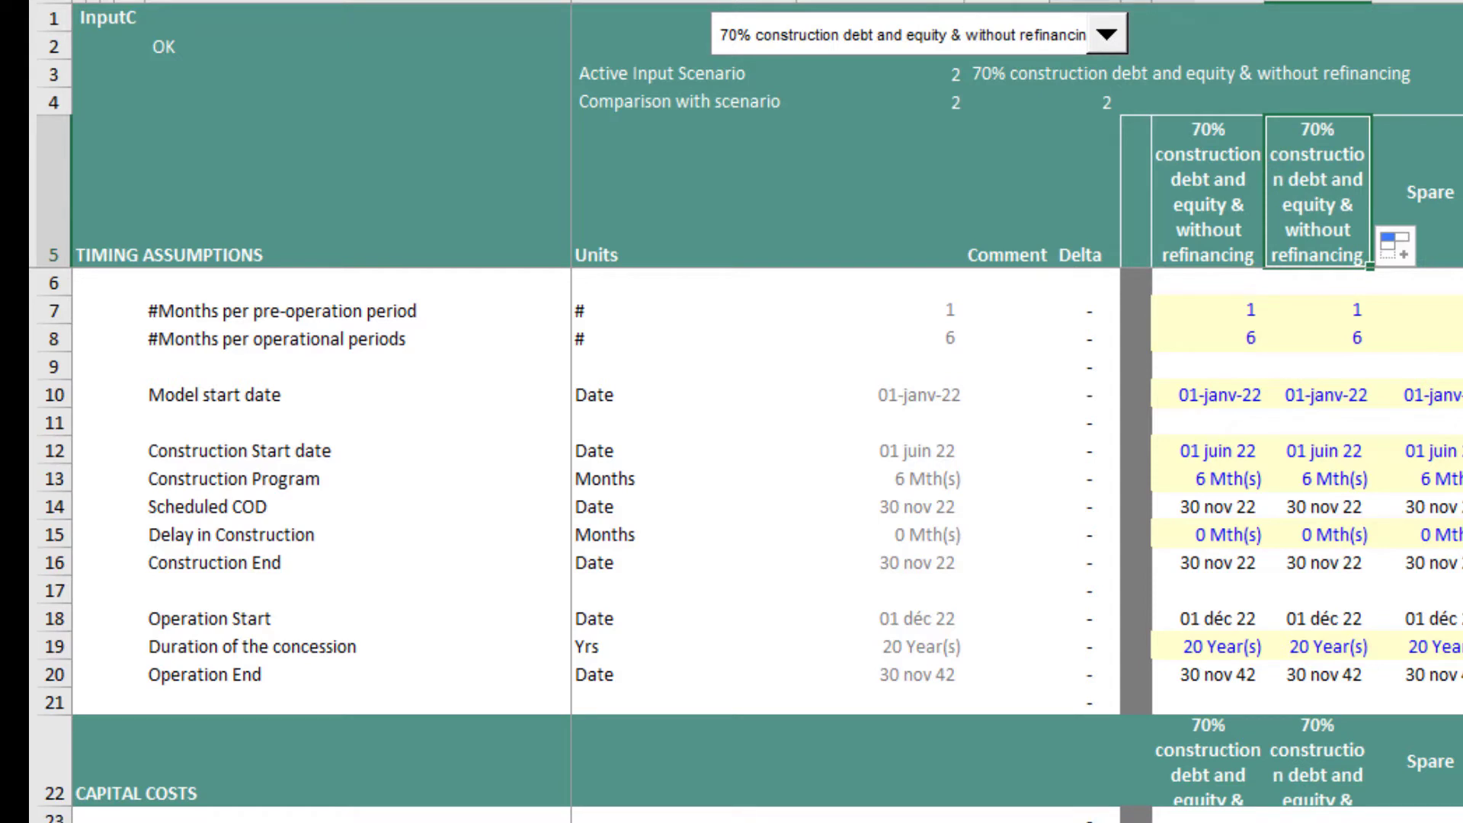
{"action": "key", "text": "F2"}
{"action": "key", "text": "ctrl+Return"}
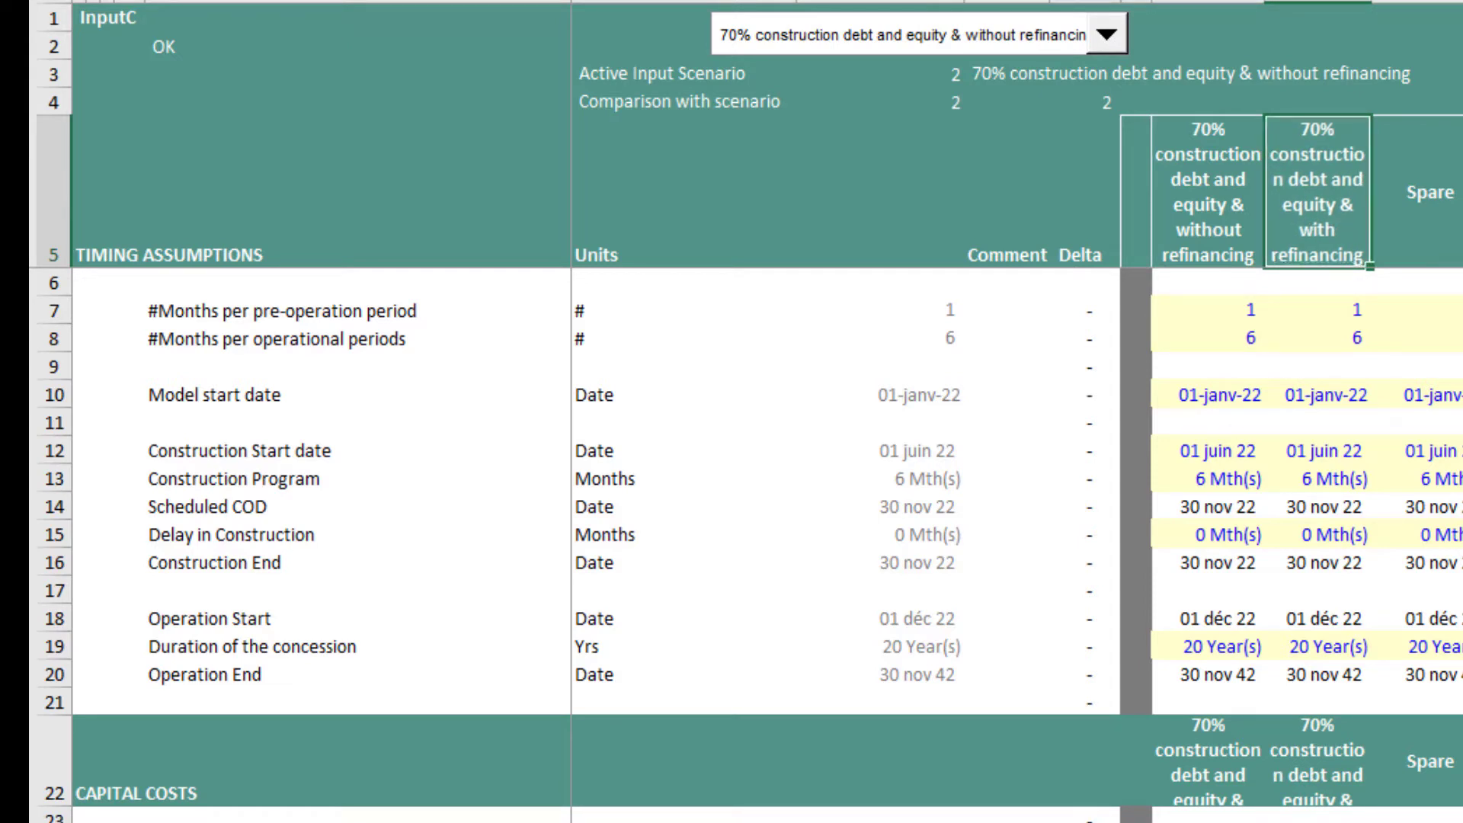
Make "70% construction debt and equity & with refinancing" the active input scenario and check the Comparison with scenario cell.
{"action": "left_click", "coordinate": [941, 102]}
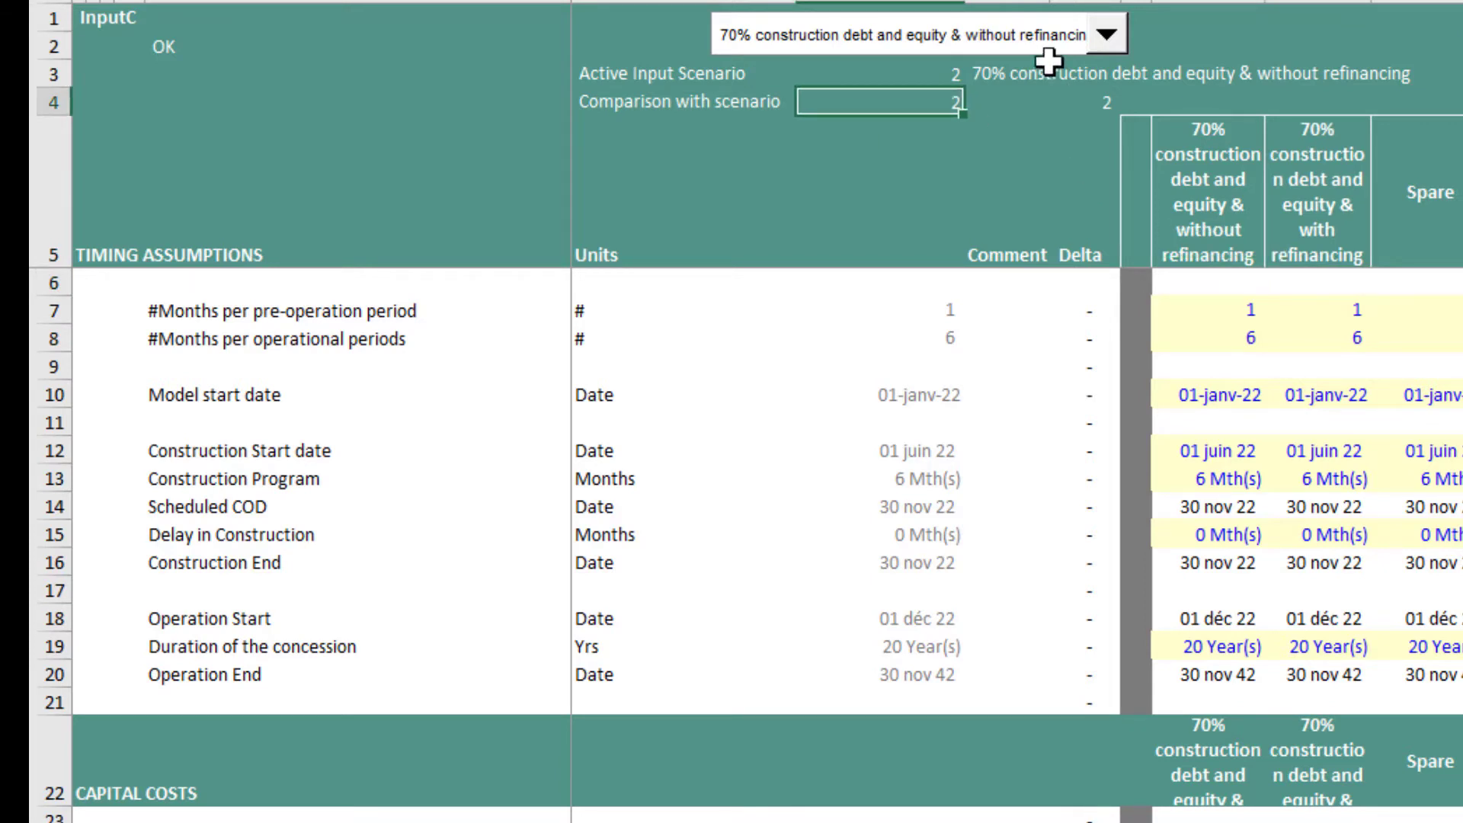
{"action": "left_click", "coordinate": [1040, 38]}
{"action": "key", "text": "Escape"}
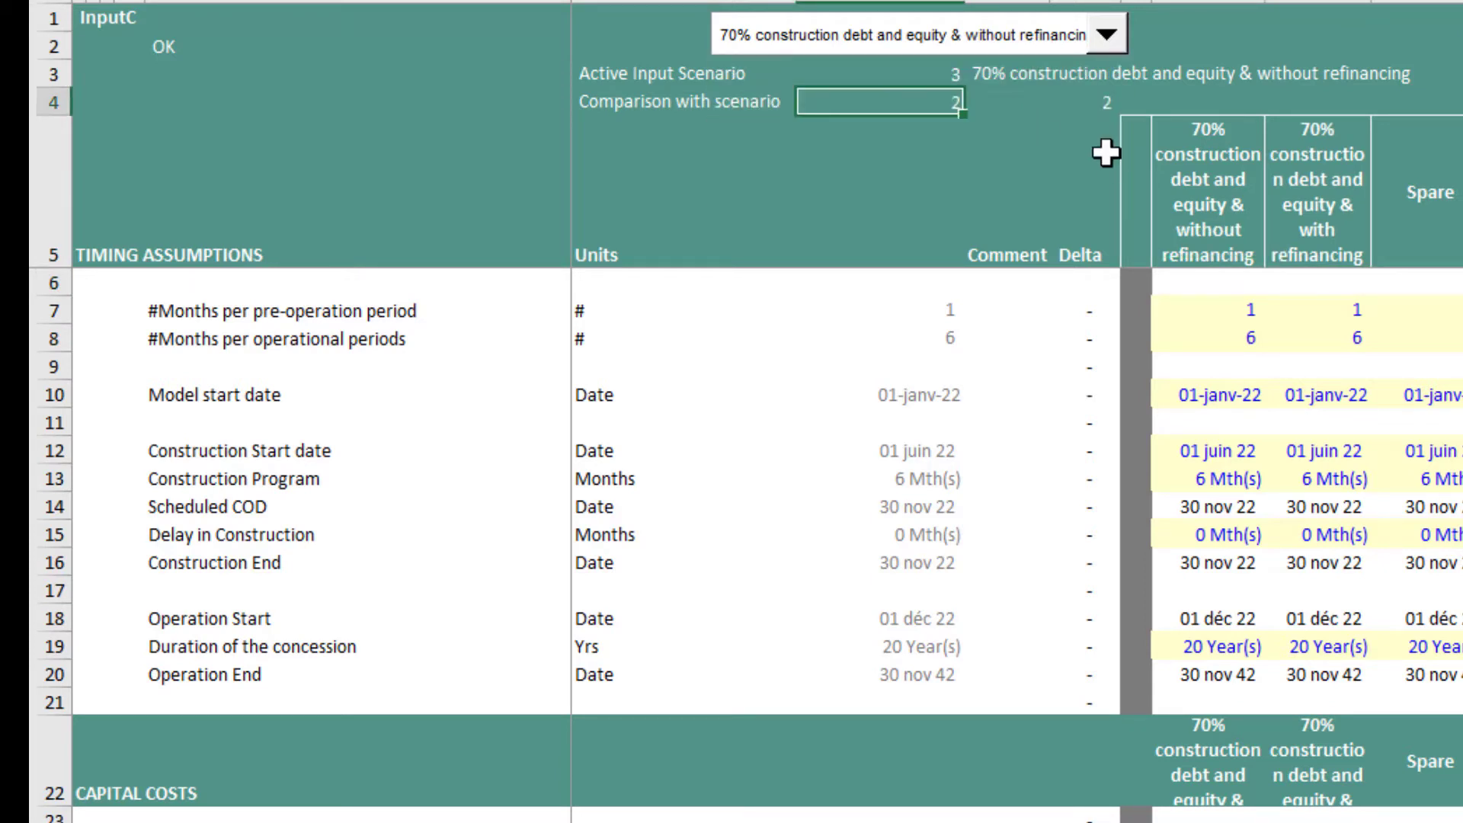
{"action": "left_click", "coordinate": [1223, 202]}
{"action": "left_click", "coordinate": [1331, 192]}
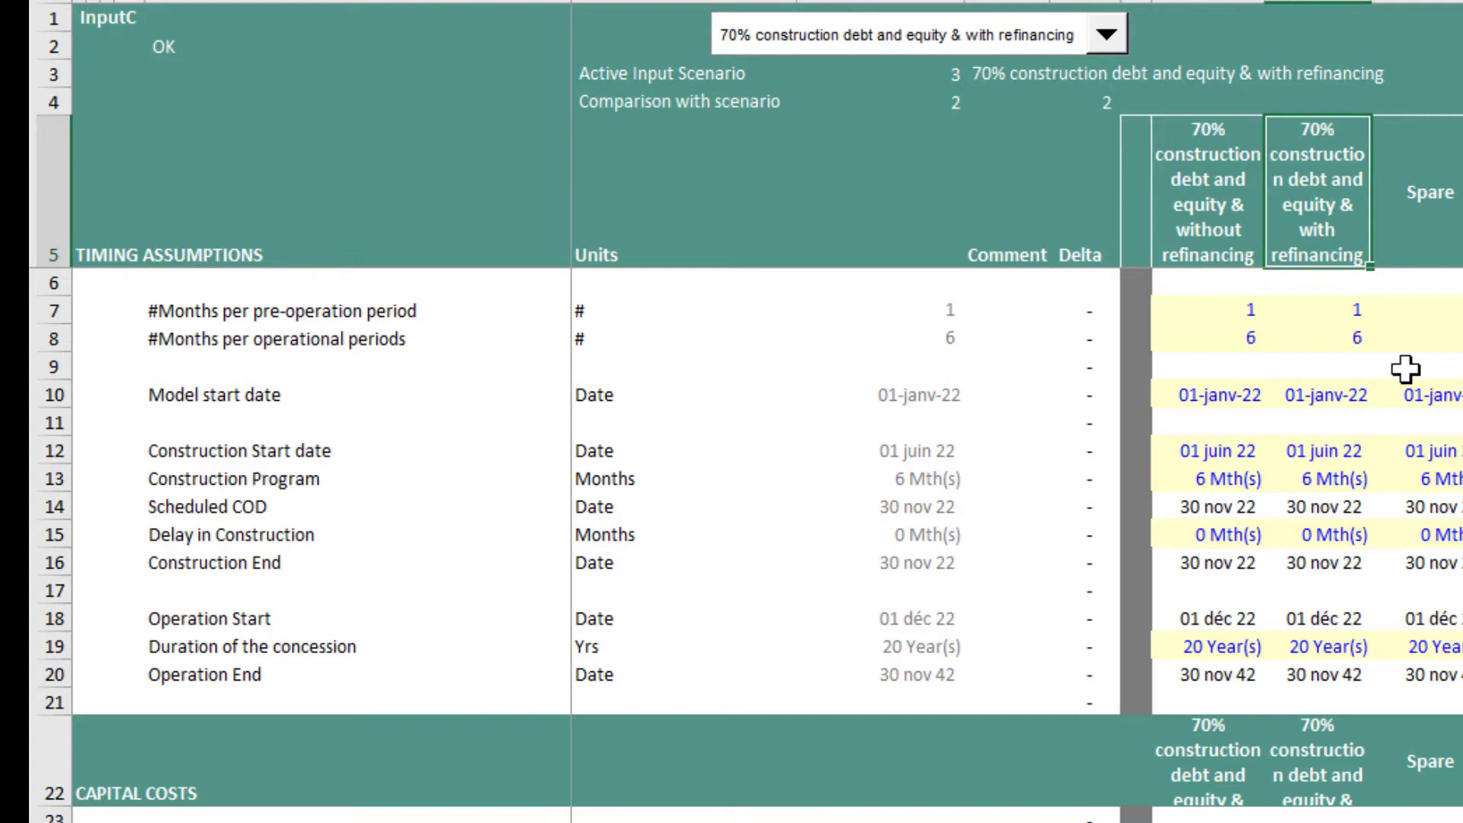
{"action": "left_click", "coordinate": [906, 97]}
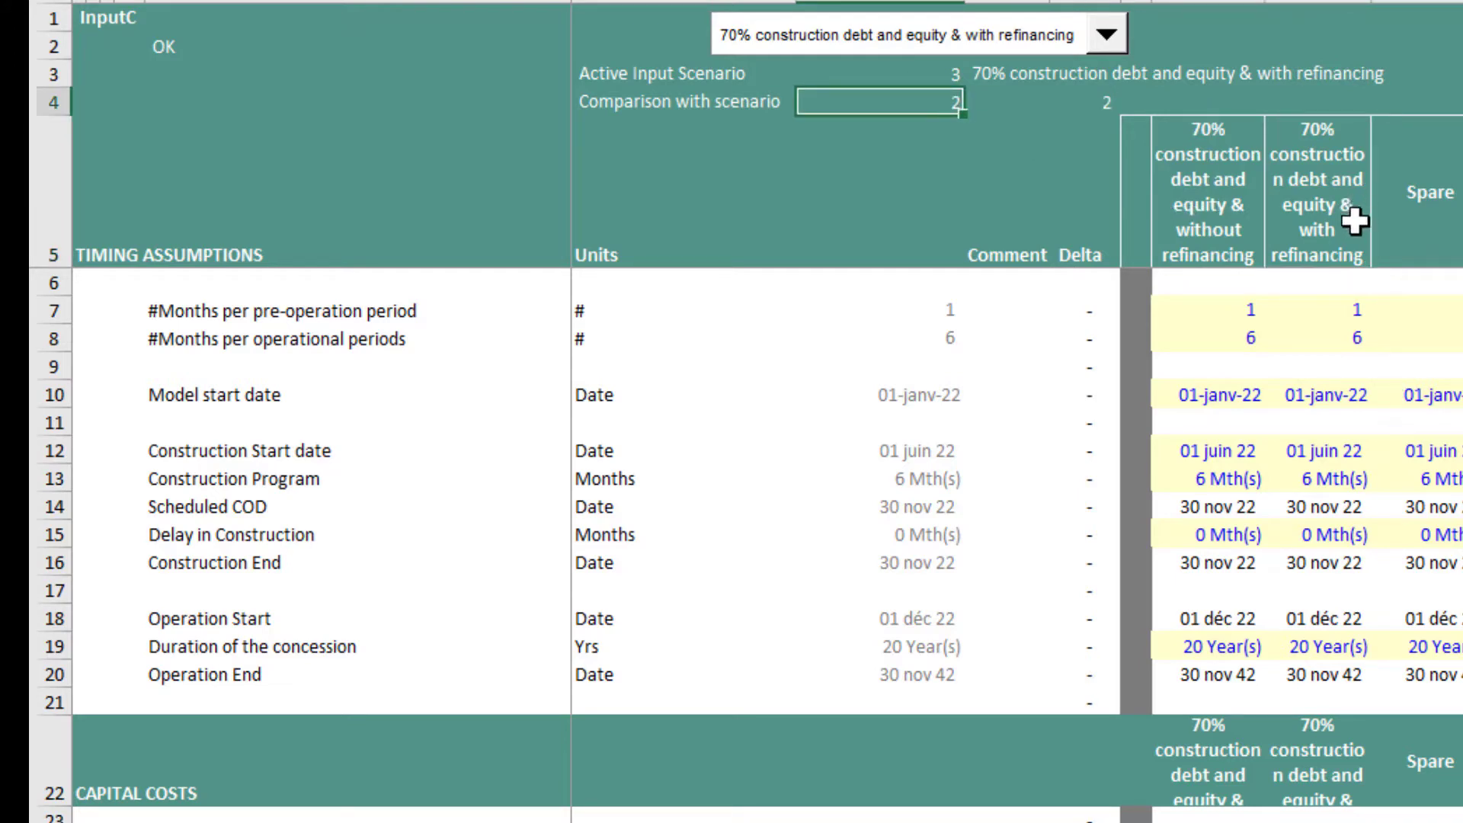
Compare the with-refinancing scenario's inputs against the without-refinancing ones, from timing and capital costs through PPA, equity and construction debt terms.
{"action": "scroll", "coordinate": [1404, 395], "scroll_direction": "down", "scroll_amount": 6}
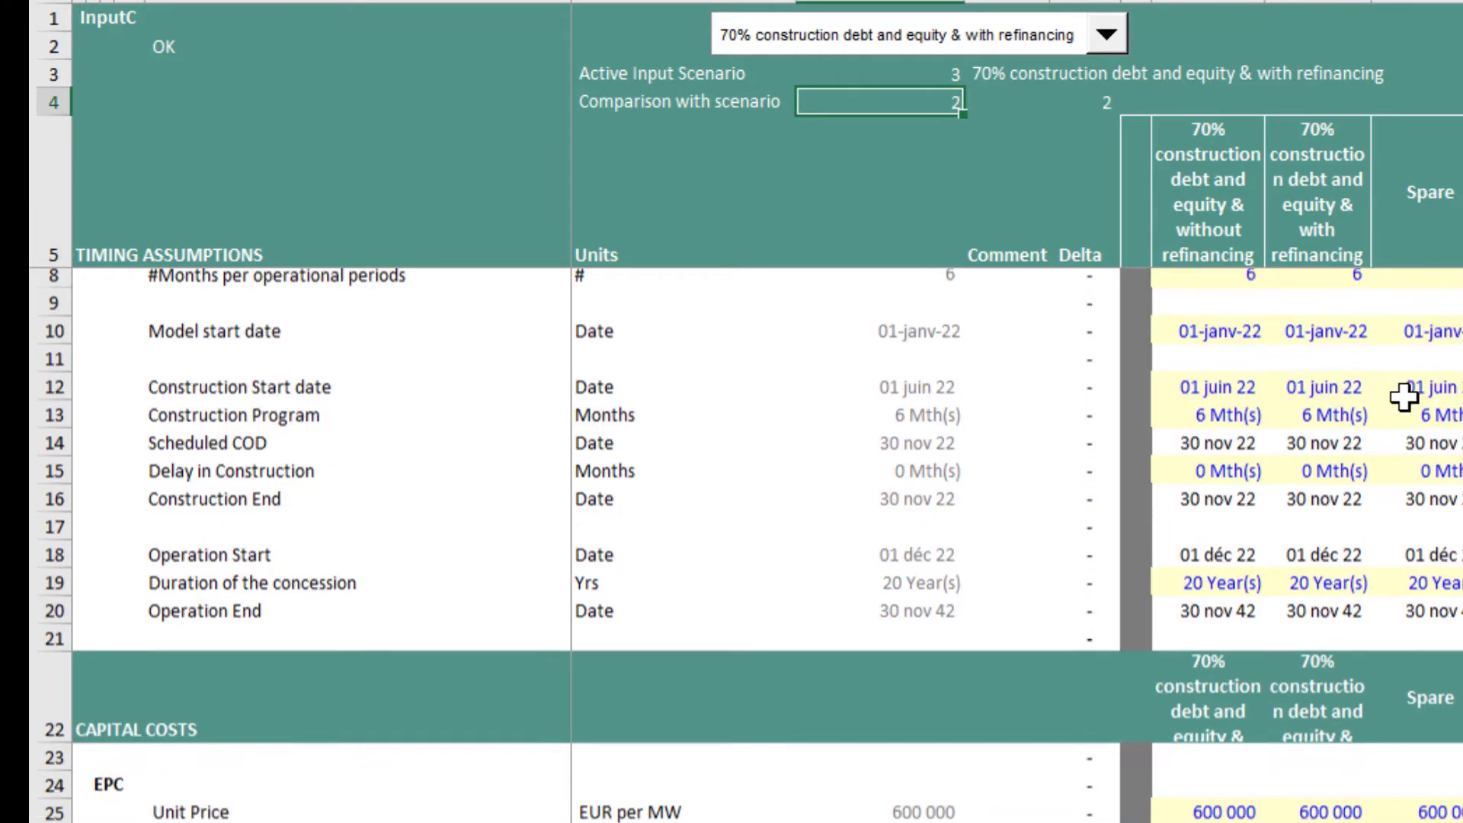
{"action": "left_click", "coordinate": [1324, 219]}
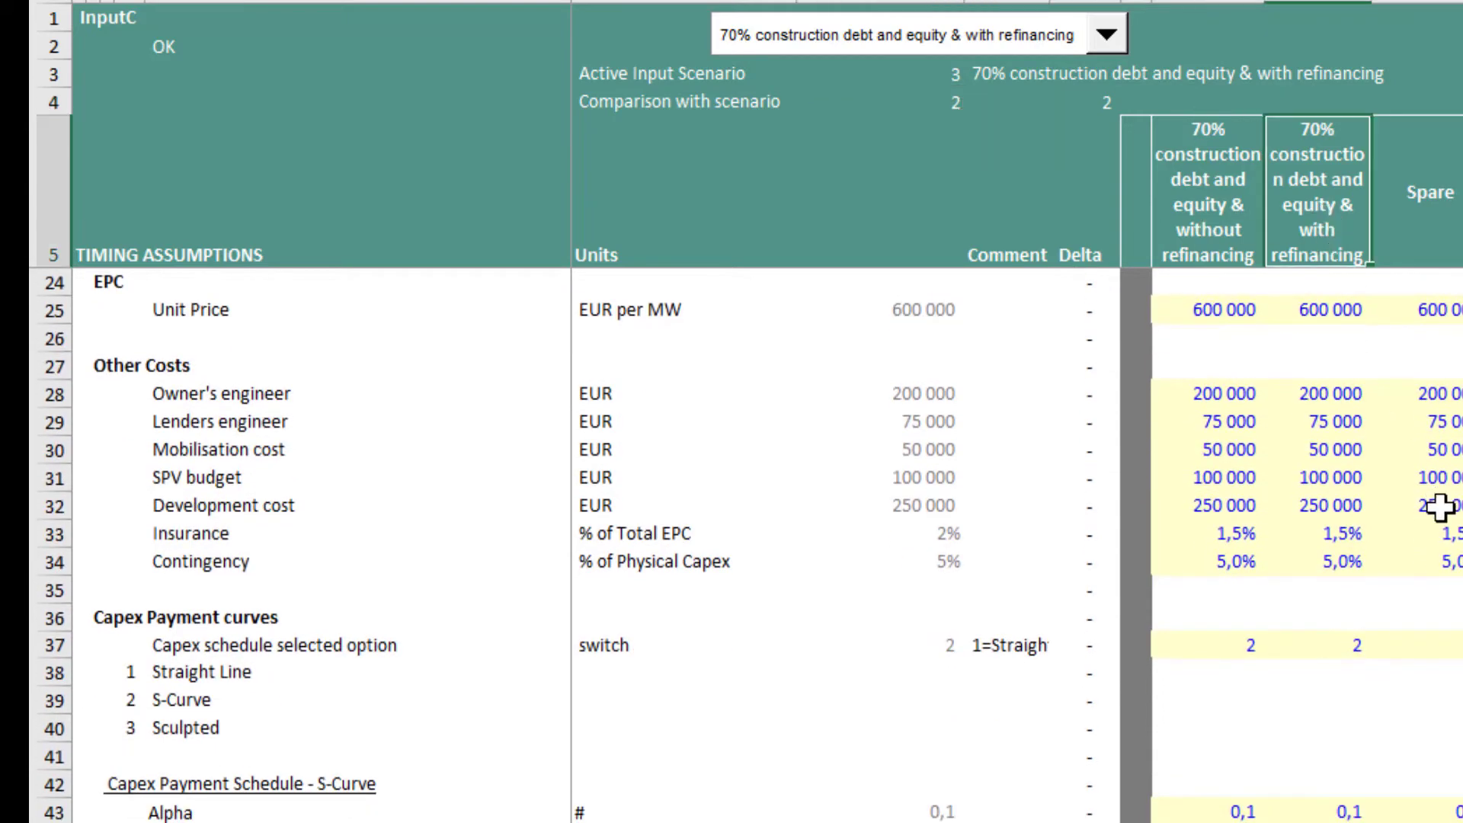
{"action": "scroll", "coordinate": [1429, 544], "scroll_direction": "down", "scroll_amount": 2}
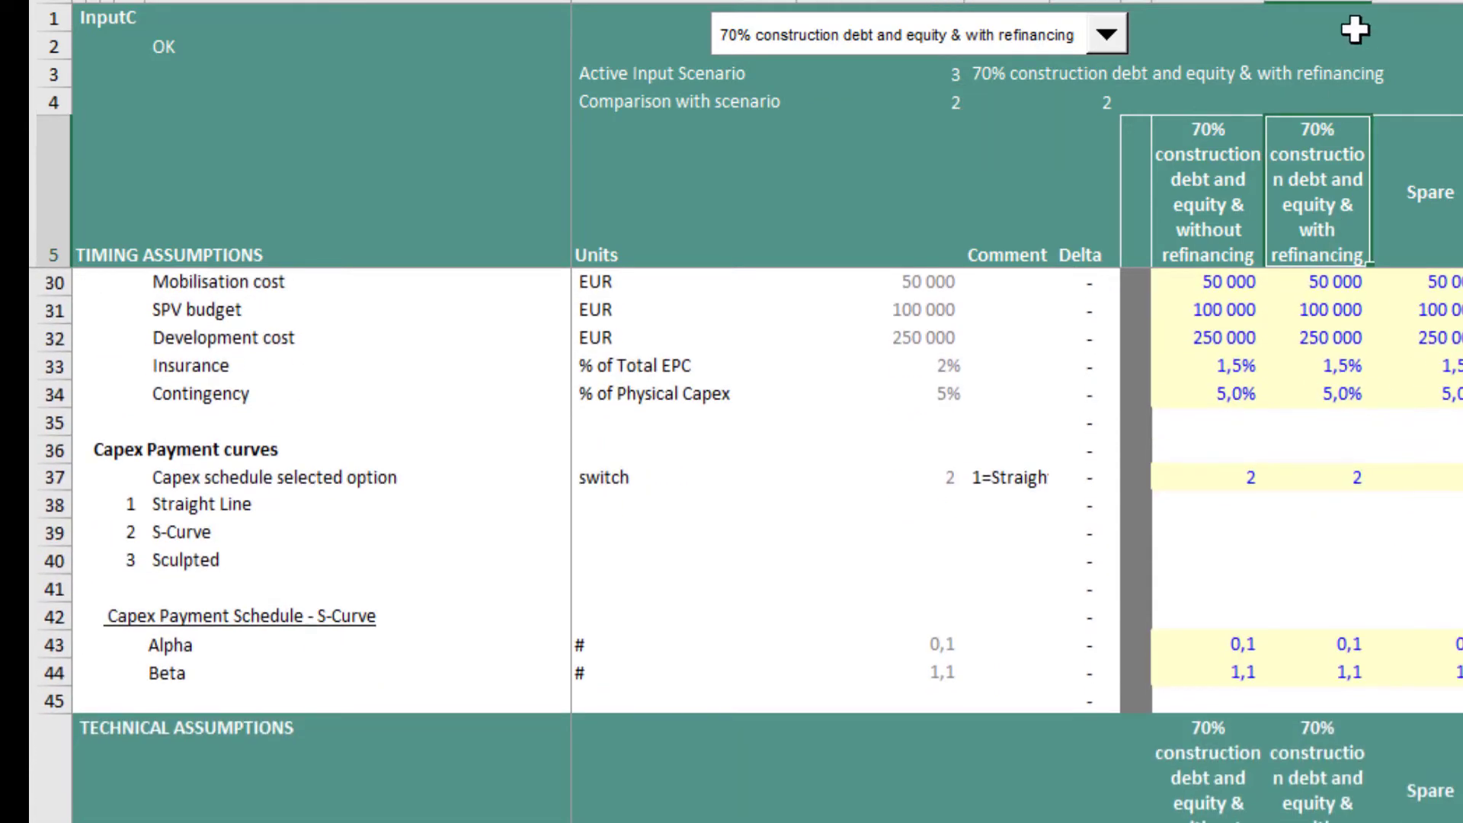
{"action": "key", "text": "ctrl+space"}
{"action": "scroll", "coordinate": [1343, 604], "scroll_direction": "down", "scroll_amount": 8}
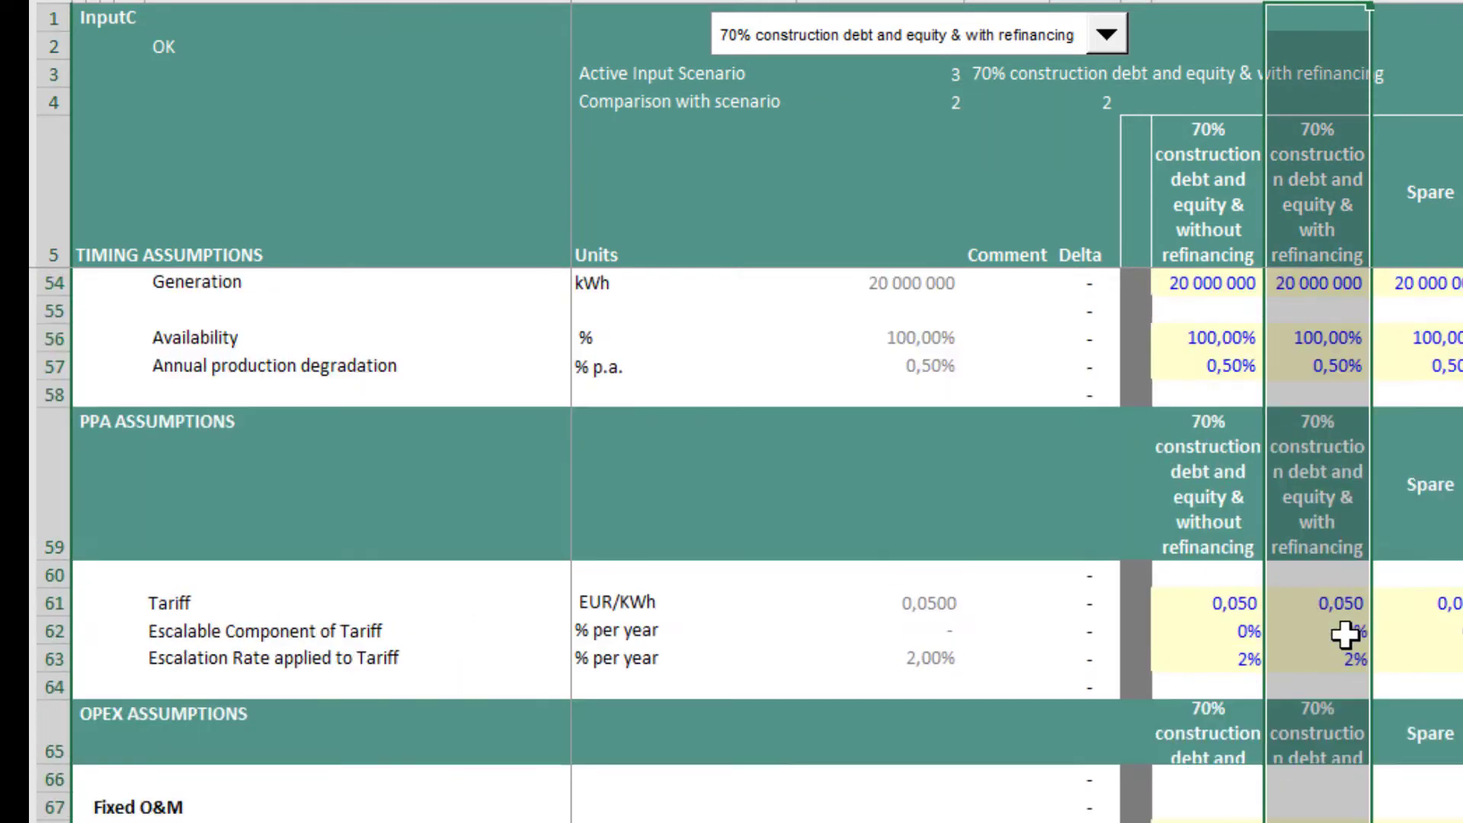
{"action": "left_click", "coordinate": [1087, 346]}
{"action": "left_click", "coordinate": [1308, 343]}
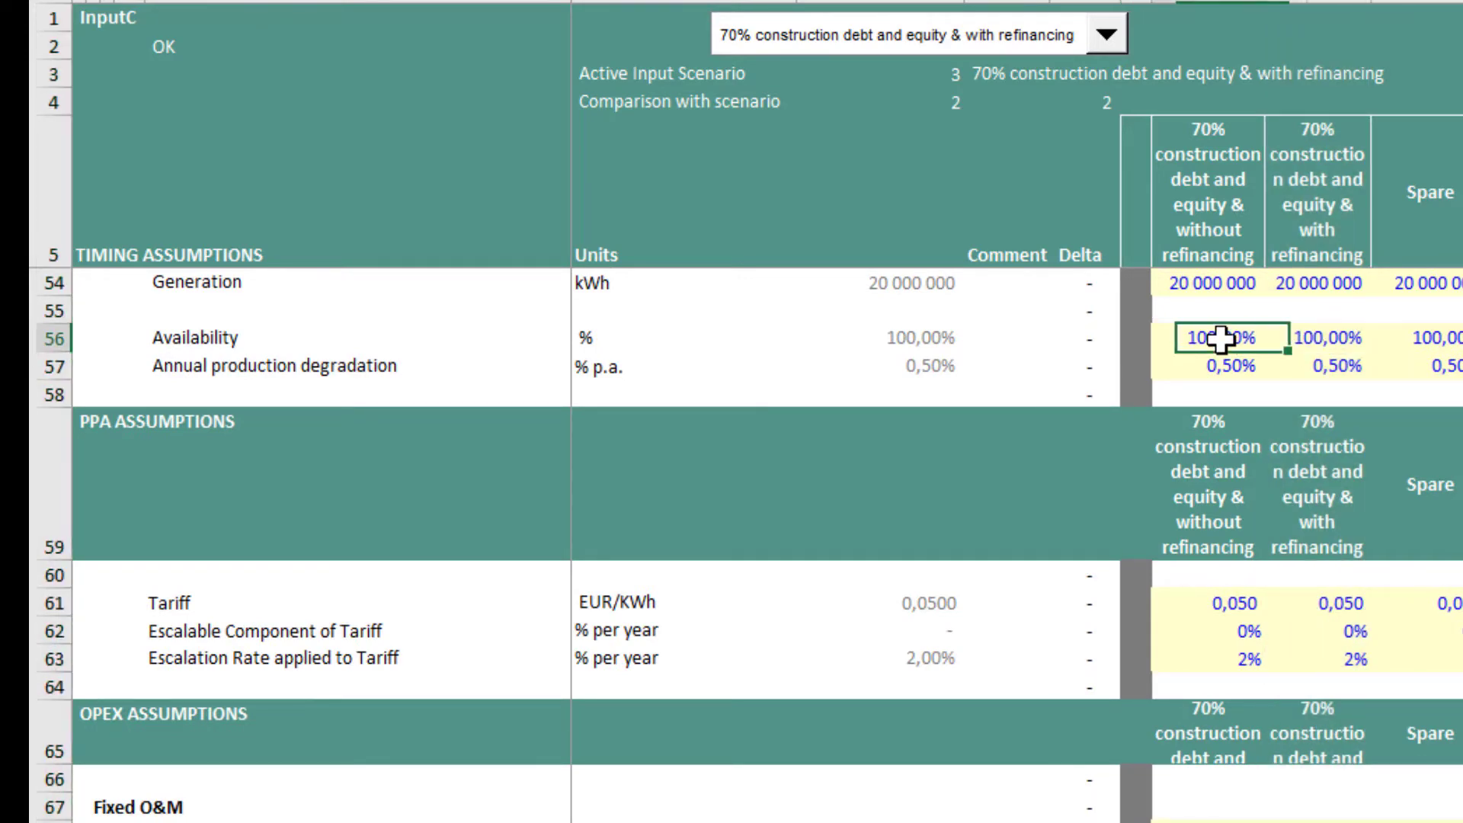
{"action": "scroll", "coordinate": [1343, 545], "scroll_direction": "down", "scroll_amount": 10}
{"action": "scroll", "coordinate": [1357, 579], "scroll_direction": "down", "scroll_amount": 5}
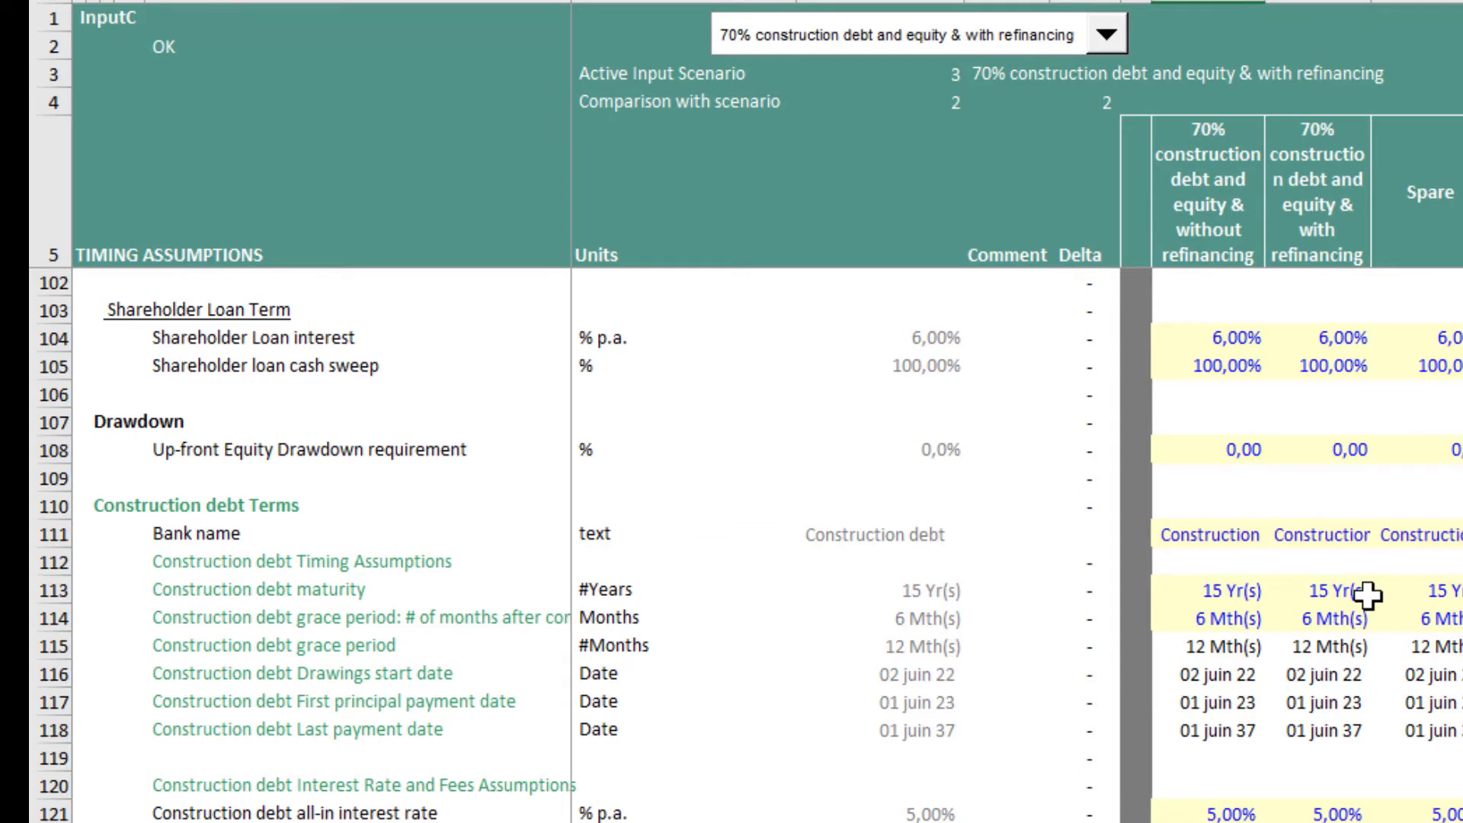
{"action": "scroll", "coordinate": [1367, 594], "scroll_direction": "up", "scroll_amount": 4}
{"action": "scroll", "coordinate": [1334, 641], "scroll_direction": "down", "scroll_amount": 10}
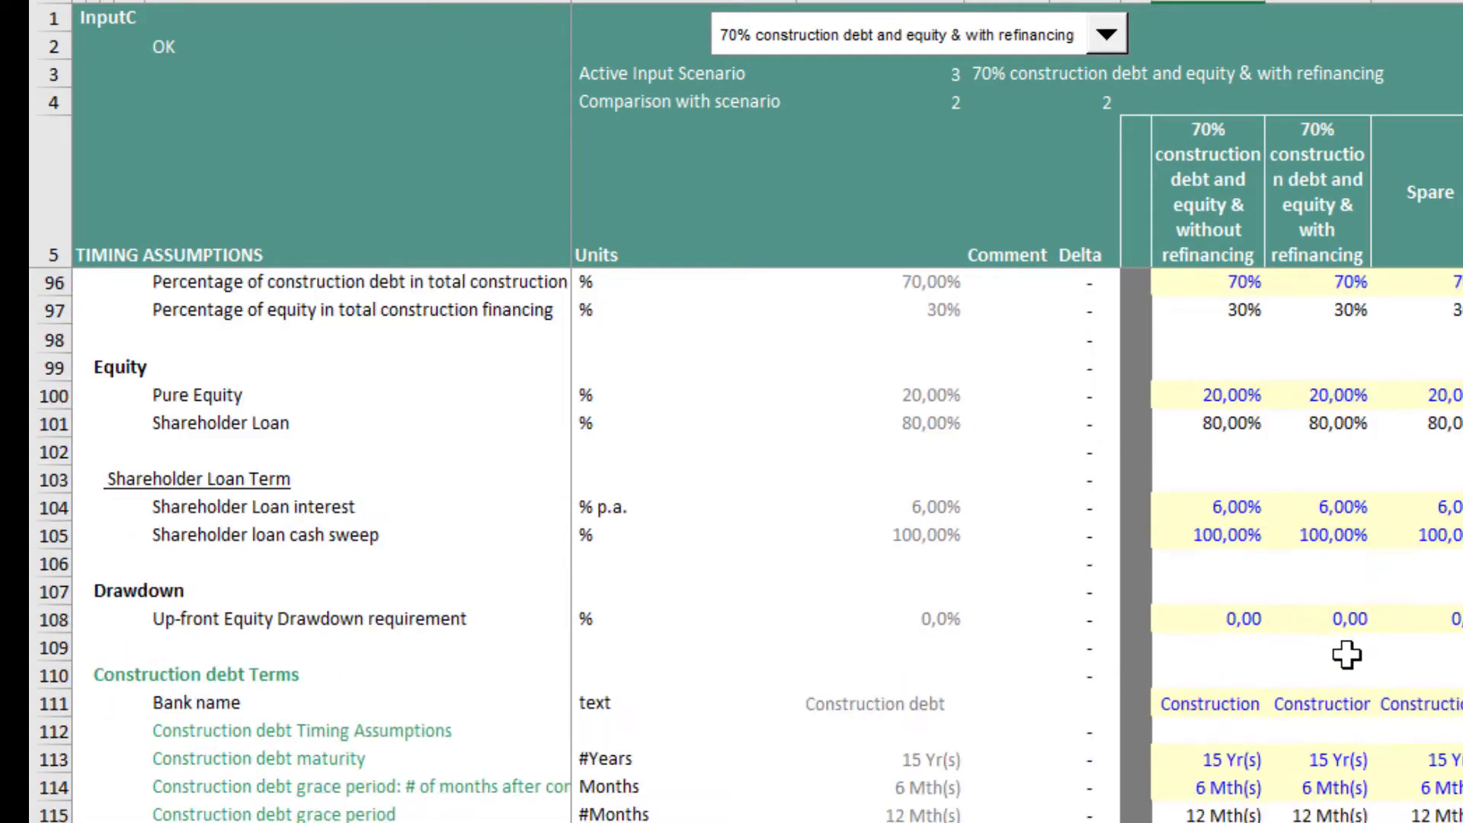
Set "Construction debt refinanced?" to 100% for the with-refinancing scenario and check its Delta against the without-refinancing value.
{"action": "scroll", "coordinate": [1364, 693], "scroll_direction": "down", "scroll_amount": 2}
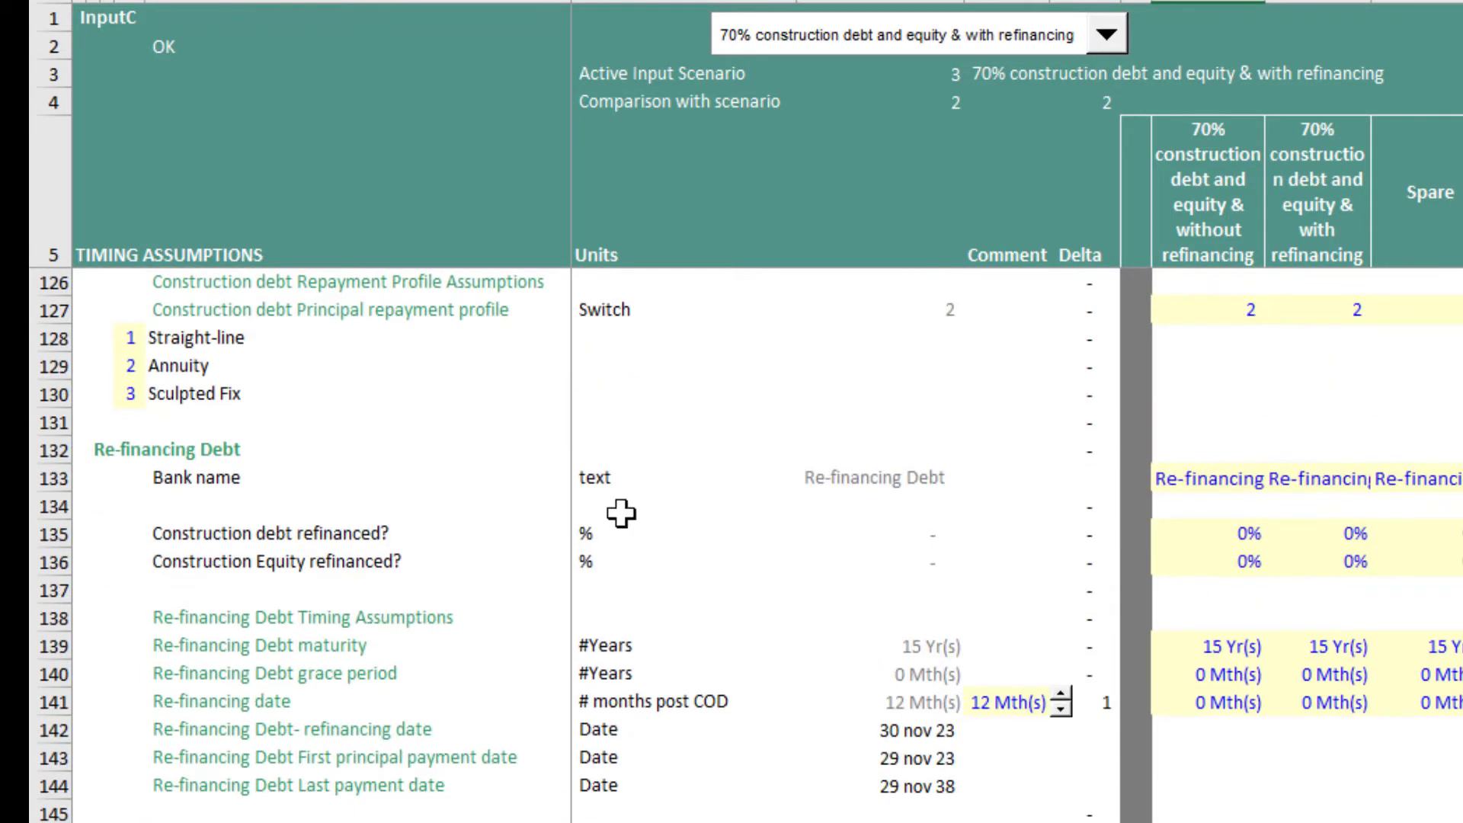
{"action": "left_click", "coordinate": [1353, 562]}
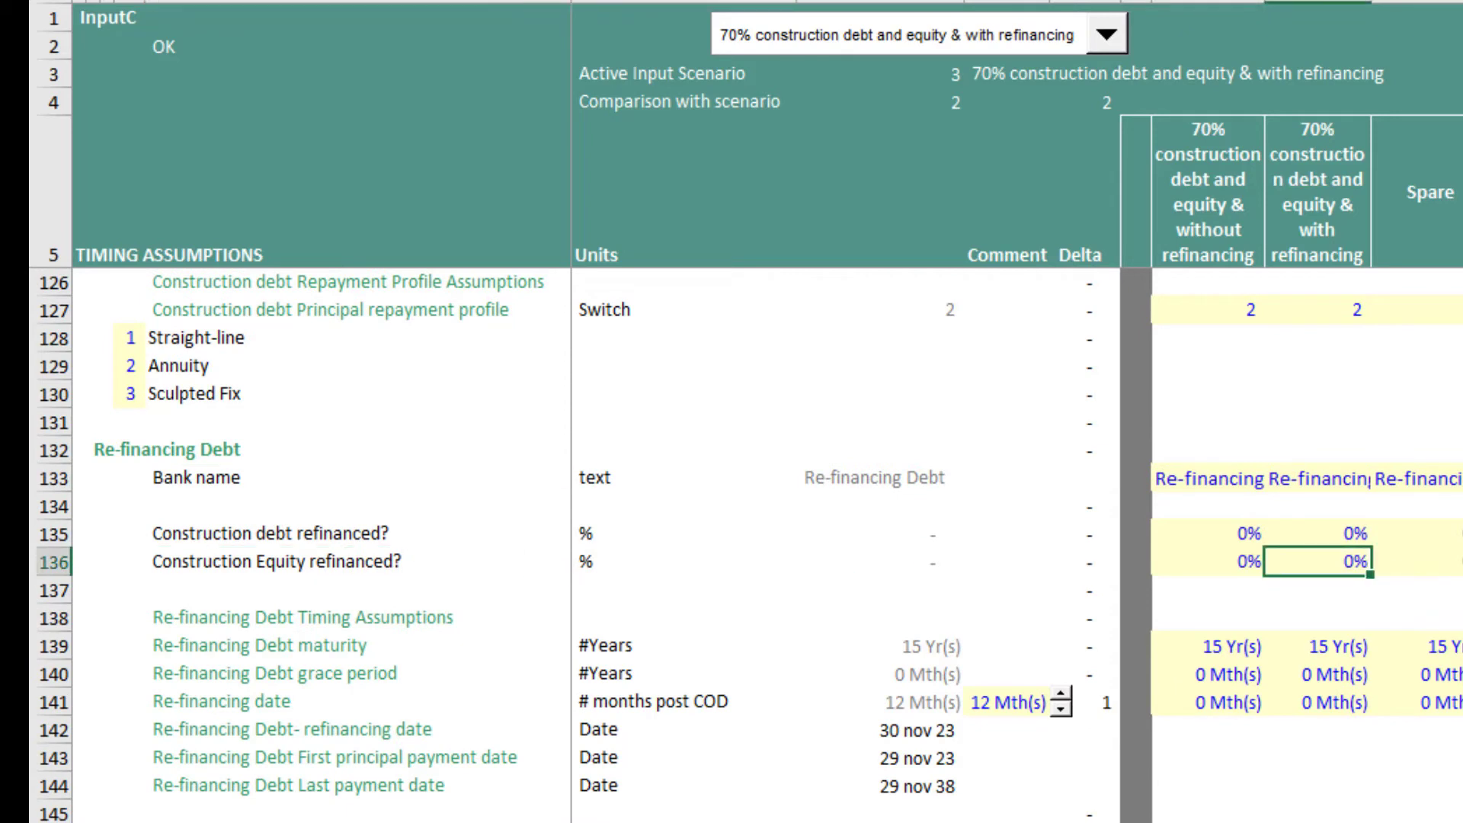
{"action": "left_click", "coordinate": [1352, 533]}
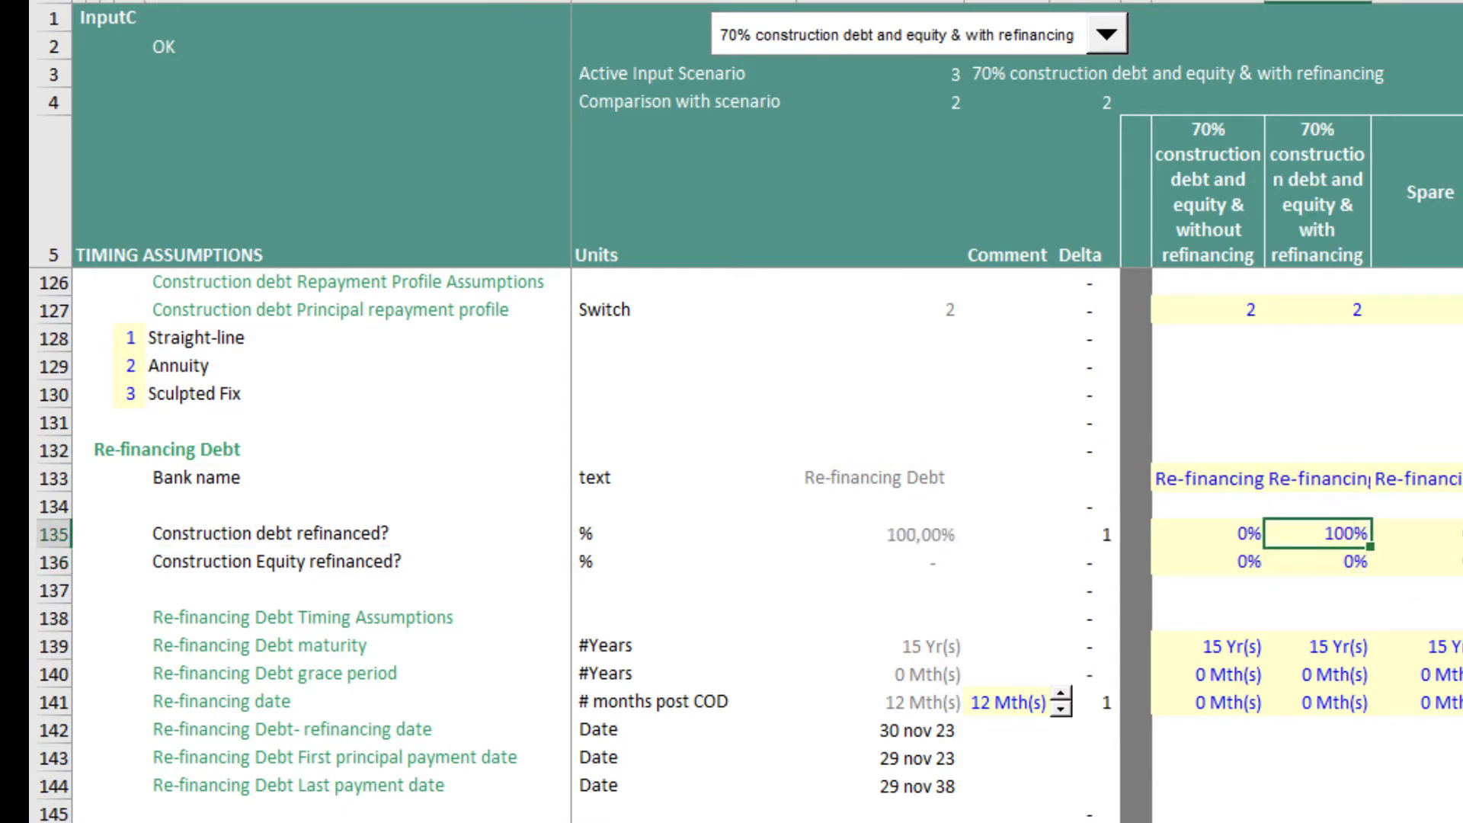
{"action": "left_click", "coordinate": [1097, 526]}
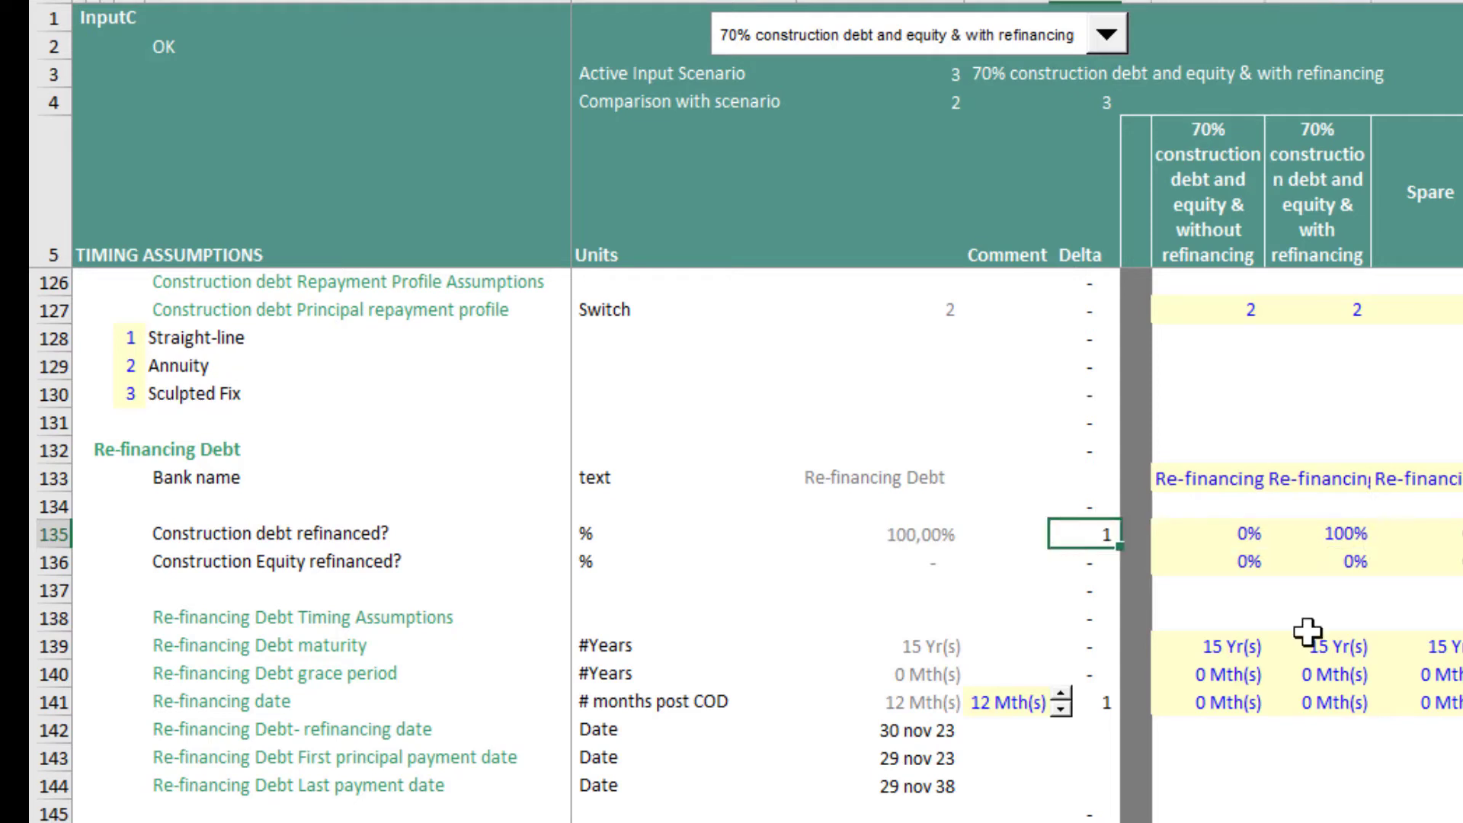
{"action": "left_click", "coordinate": [1227, 536]}
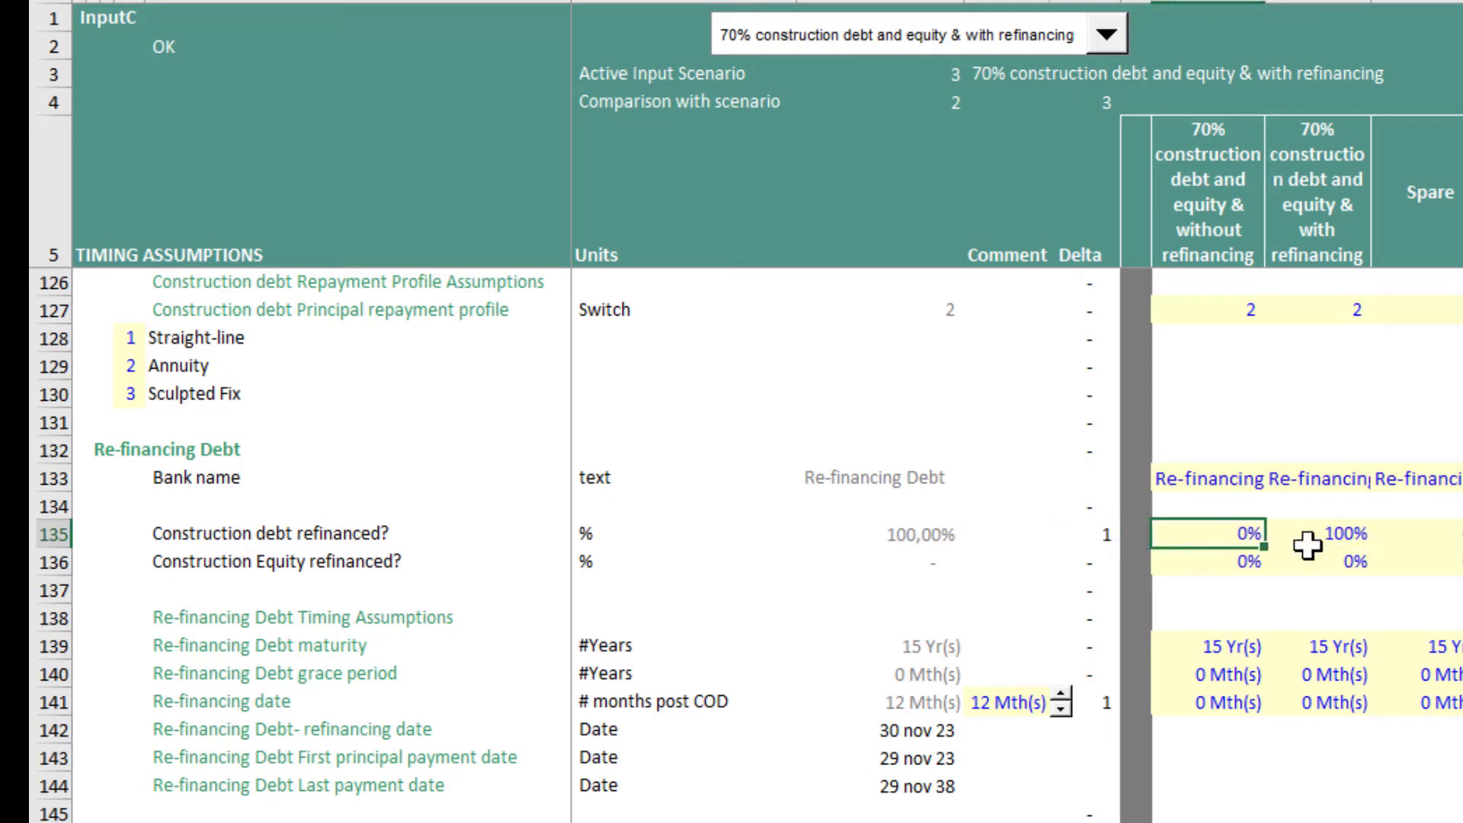
Compare the construction debt refinanced percentage, Delta, re-financing date and maturity between the with- and without-refinancing scenarios.
{"action": "left_click", "coordinate": [1337, 541]}
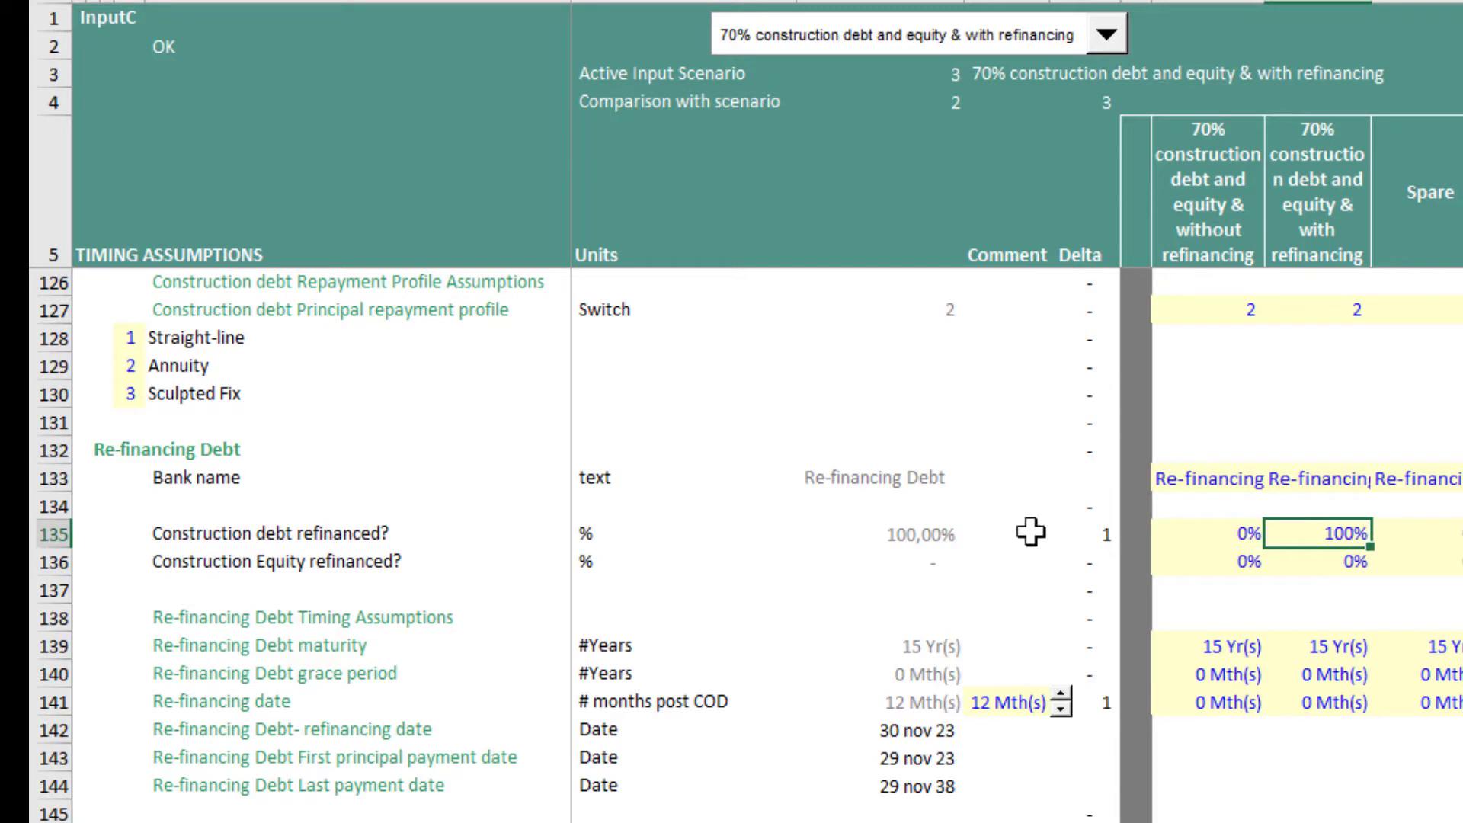
{"action": "left_click", "coordinate": [1067, 544]}
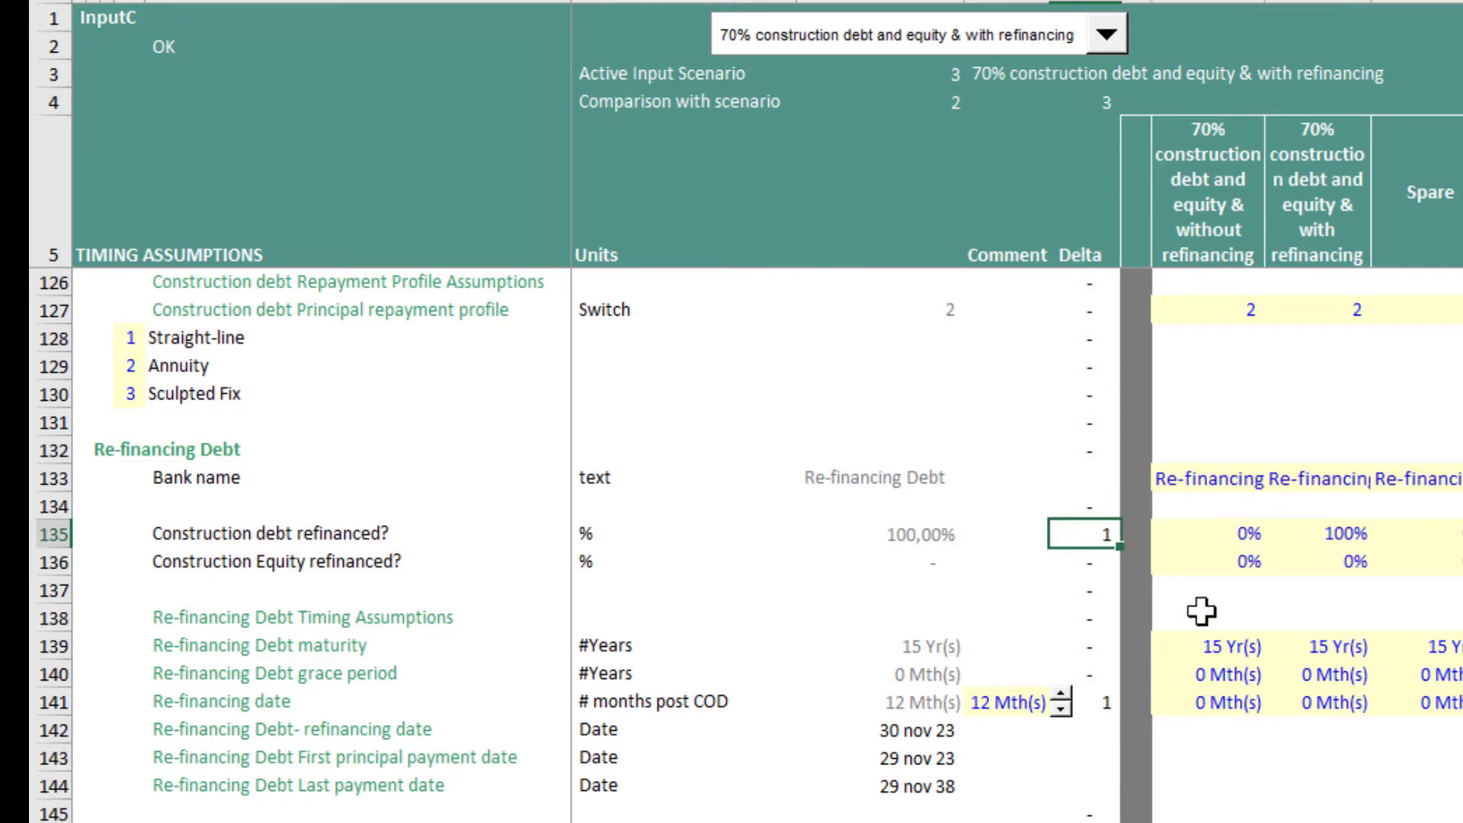
{"action": "left_click", "coordinate": [1332, 541]}
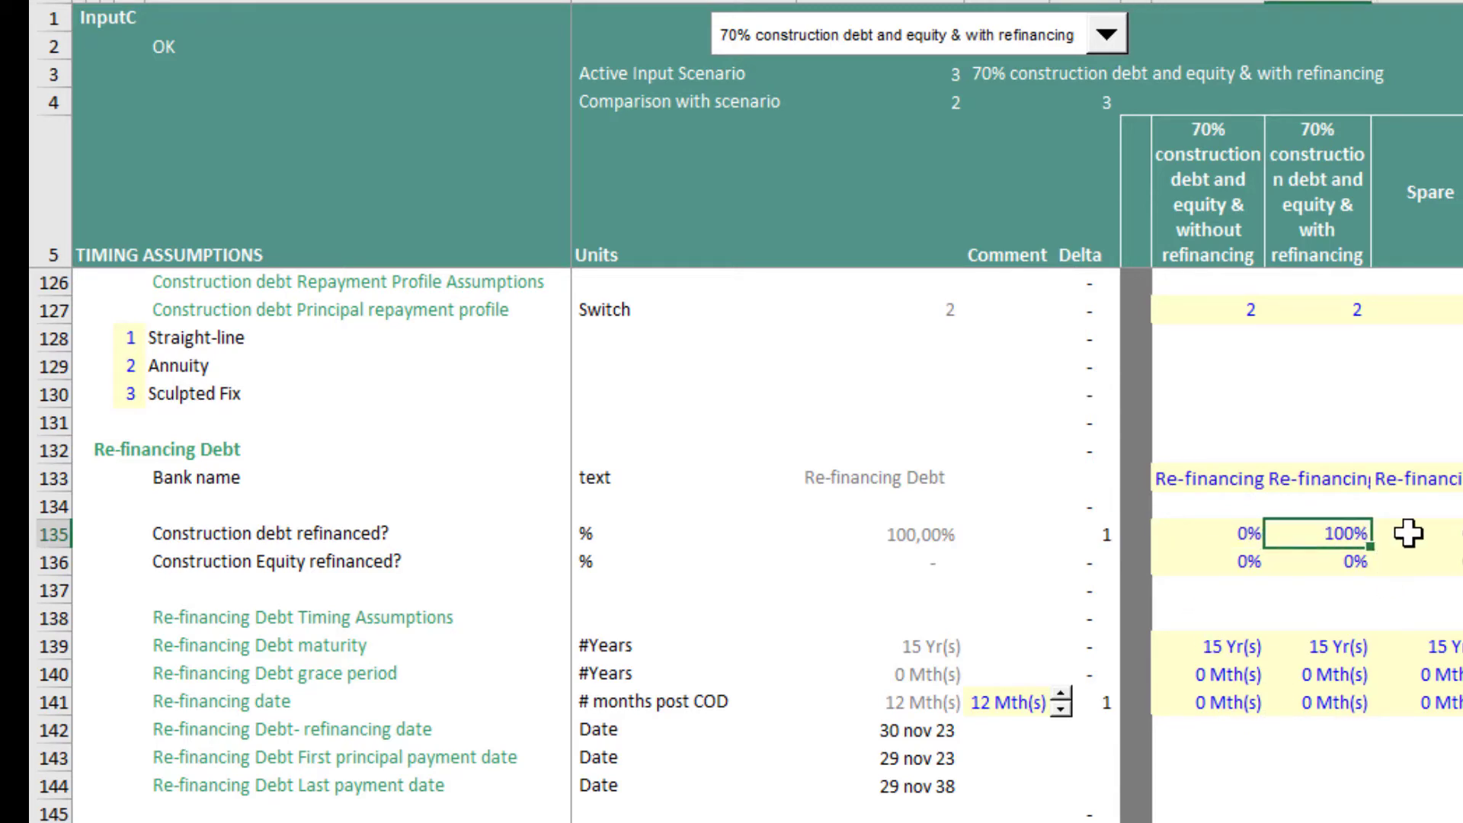
{"action": "scroll", "coordinate": [1407, 534], "scroll_direction": "up", "scroll_amount": 5}
{"action": "scroll", "coordinate": [1371, 609], "scroll_direction": "down", "scroll_amount": 6}
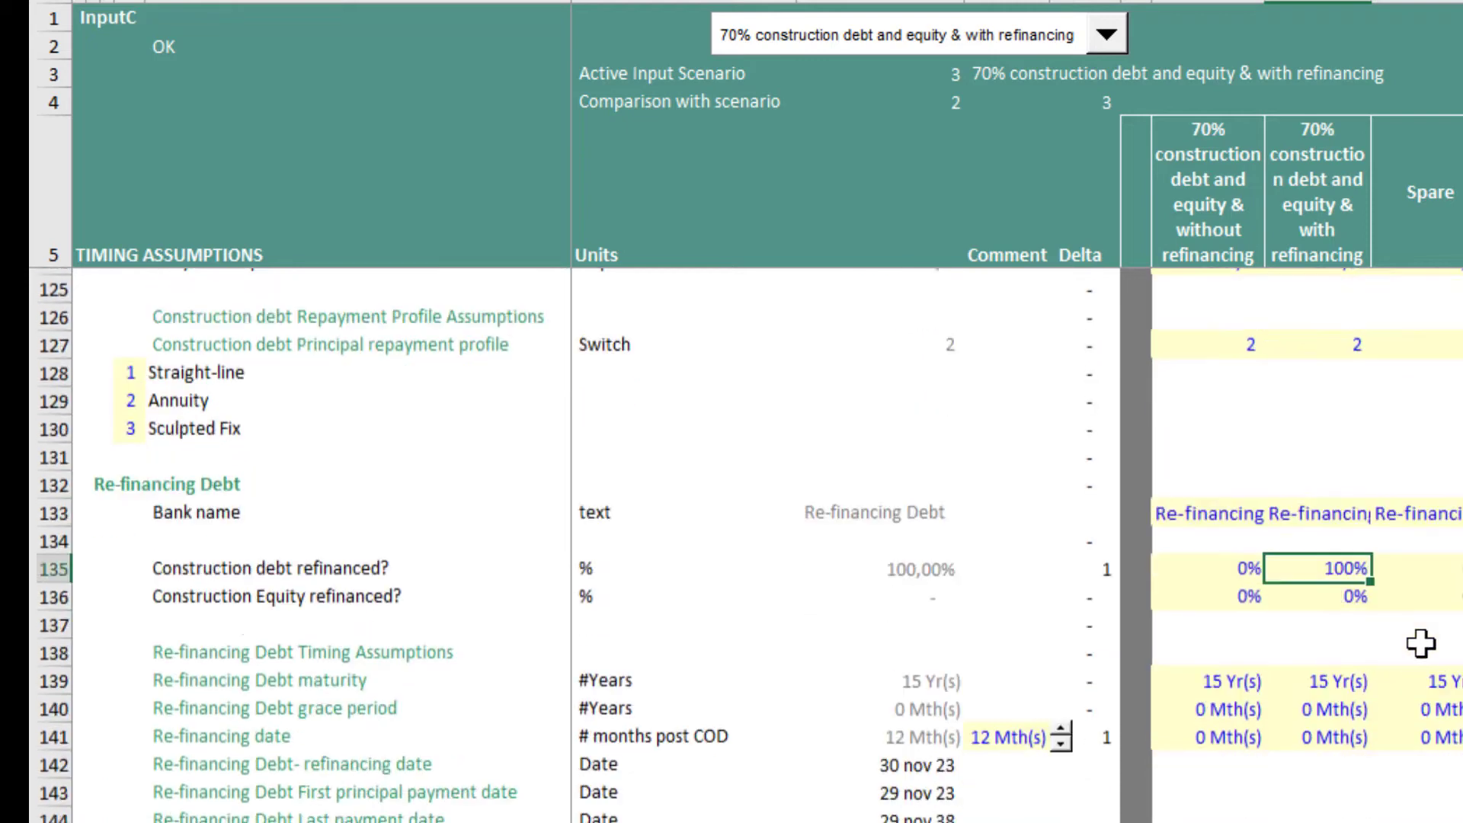
{"action": "left_click_drag", "start_coordinate": [1329, 390], "coordinate": [1339, 819]}
{"action": "left_click", "coordinate": [1302, 621]}
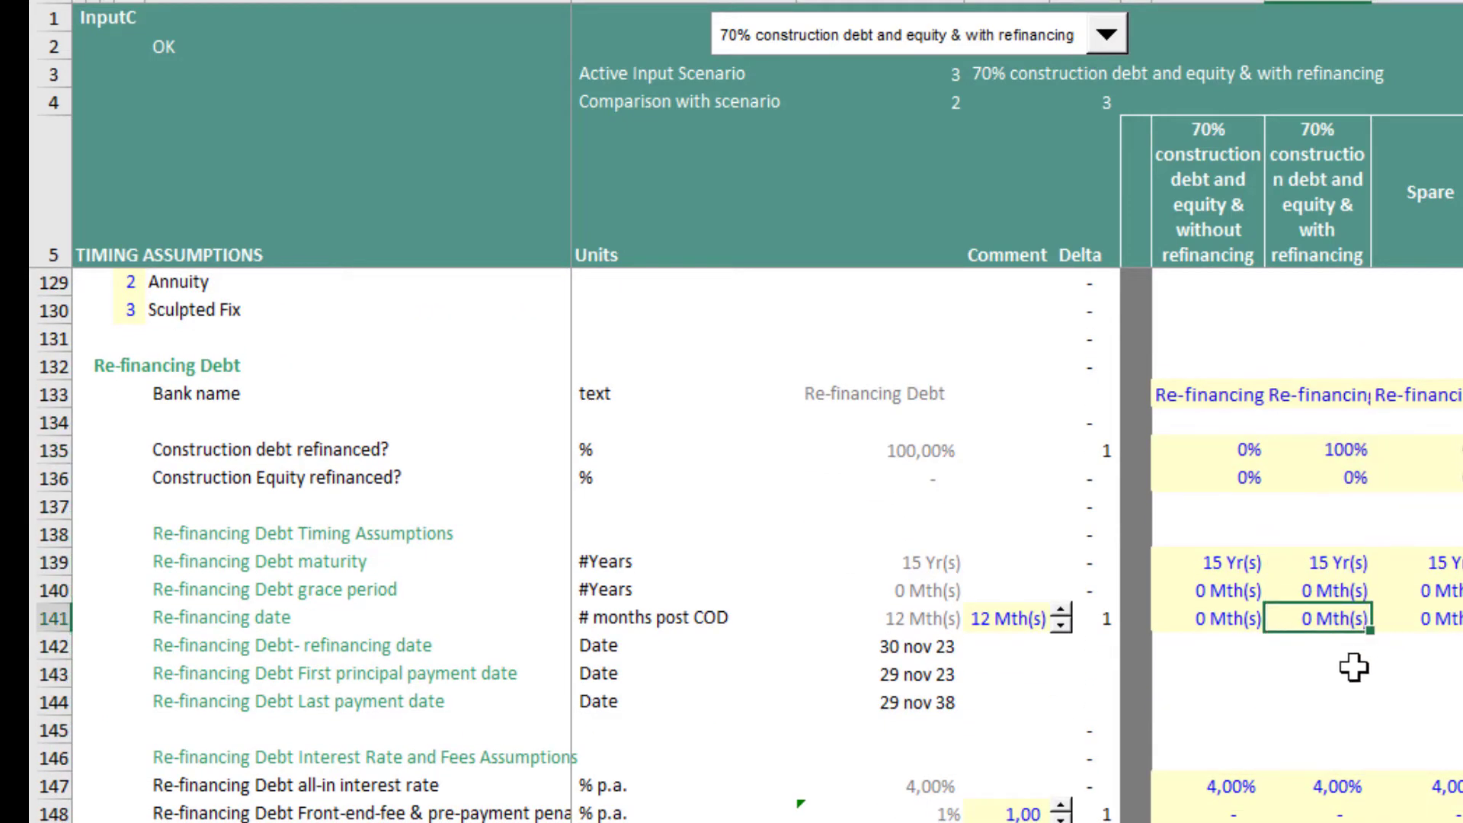
{"action": "scroll", "coordinate": [1360, 707], "scroll_direction": "down", "scroll_amount": 1}
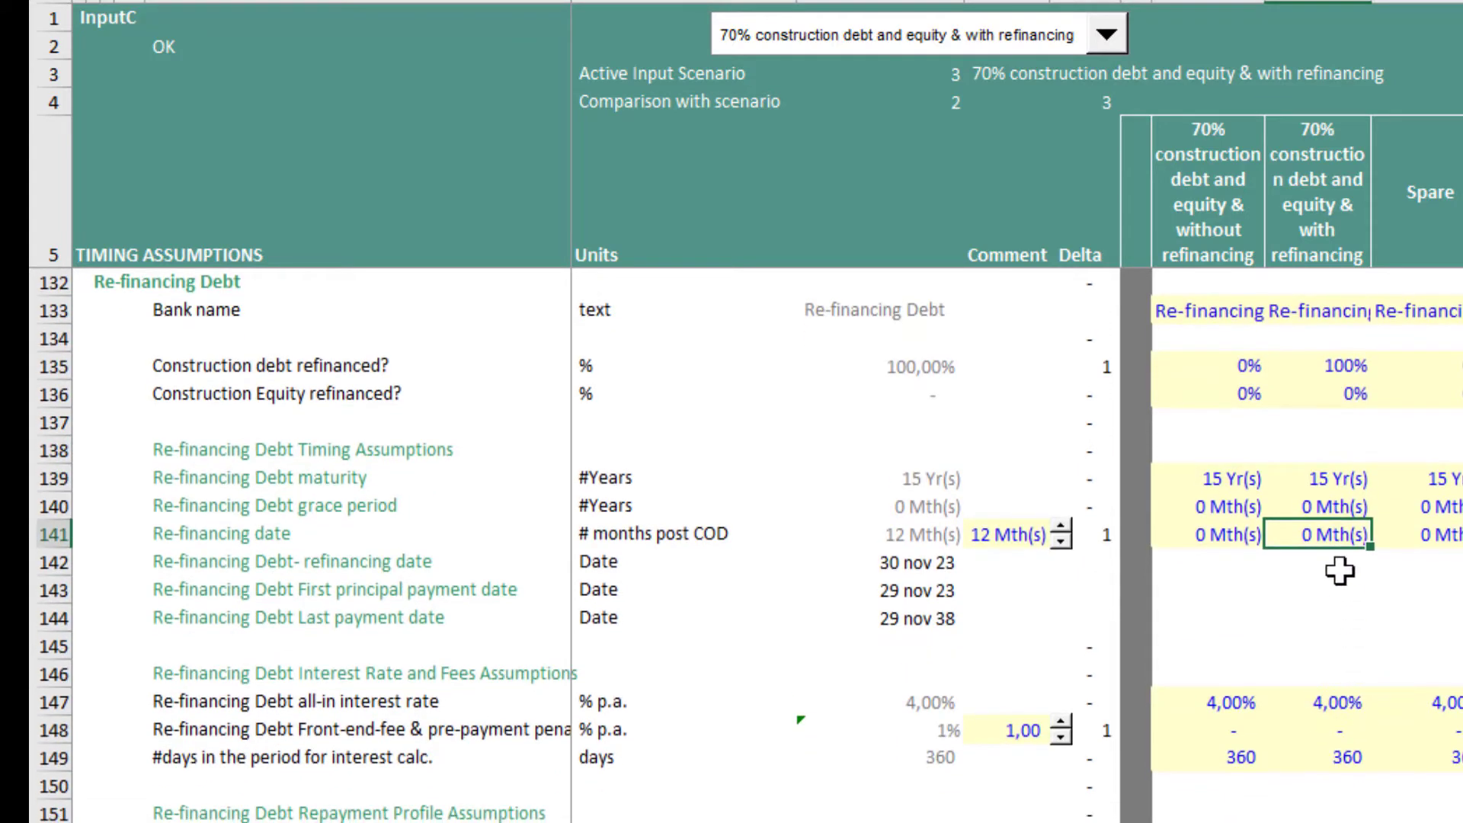
{"action": "left_click", "coordinate": [1332, 478]}
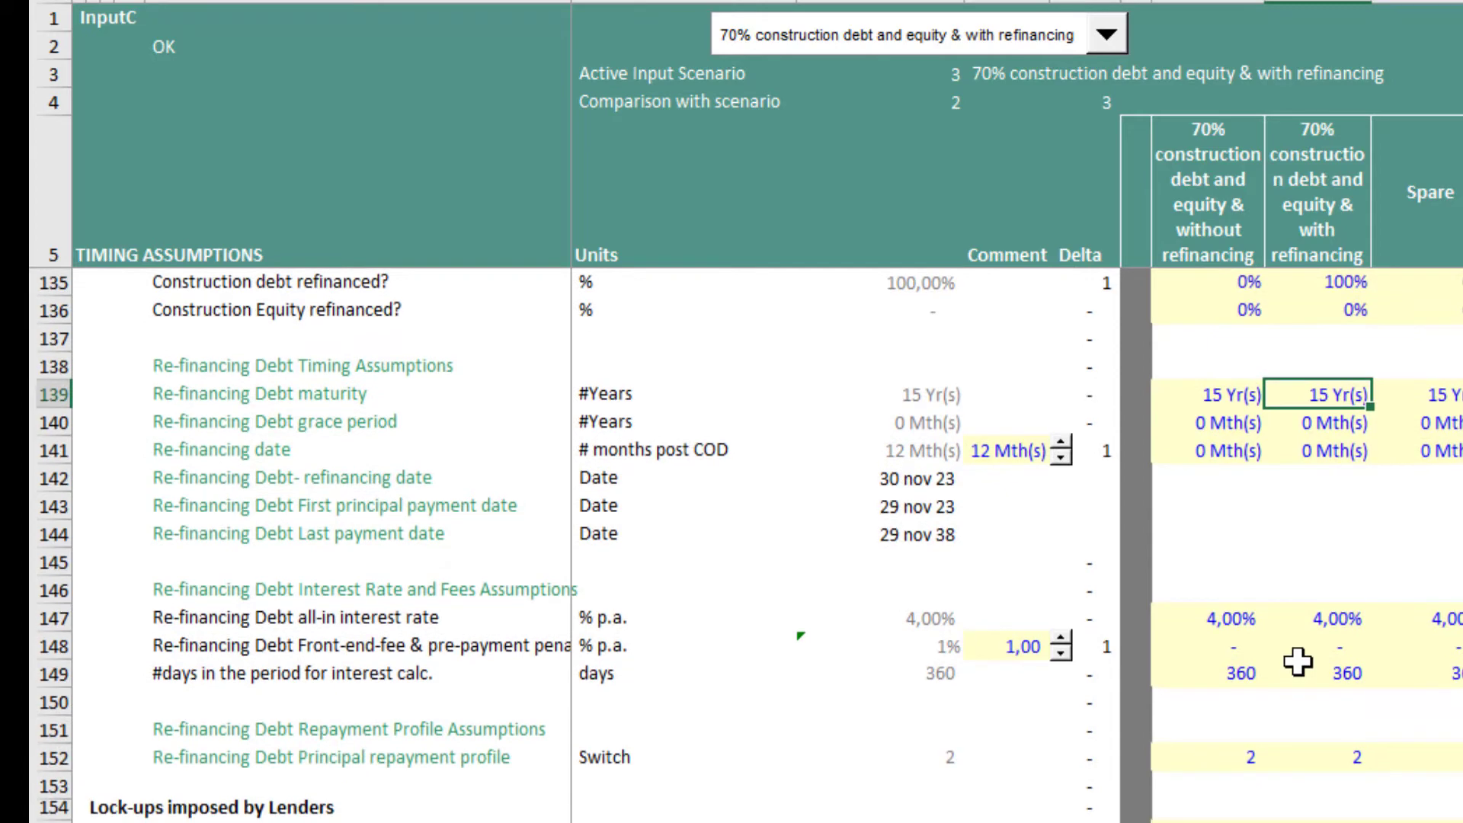
Compare the construction debt all-in interest rate with the Re-financing Debt all-in interest rate in the with-refinancing scenario.
{"action": "scroll", "coordinate": [1295, 663], "scroll_direction": "up", "scroll_amount": 6}
{"action": "left_click", "coordinate": [1345, 396]}
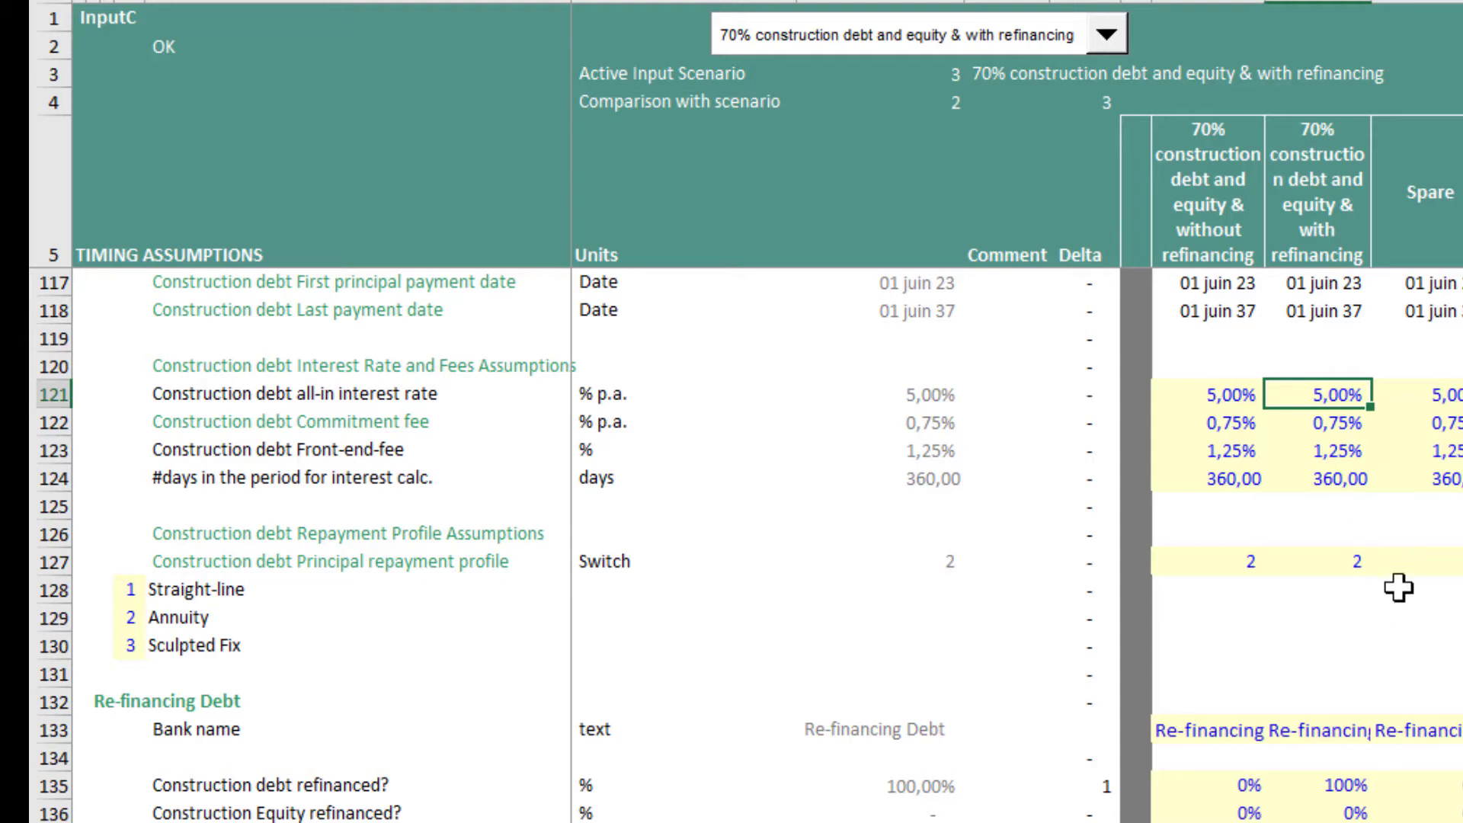
{"action": "scroll", "coordinate": [1413, 633], "scroll_direction": "down", "scroll_amount": 5}
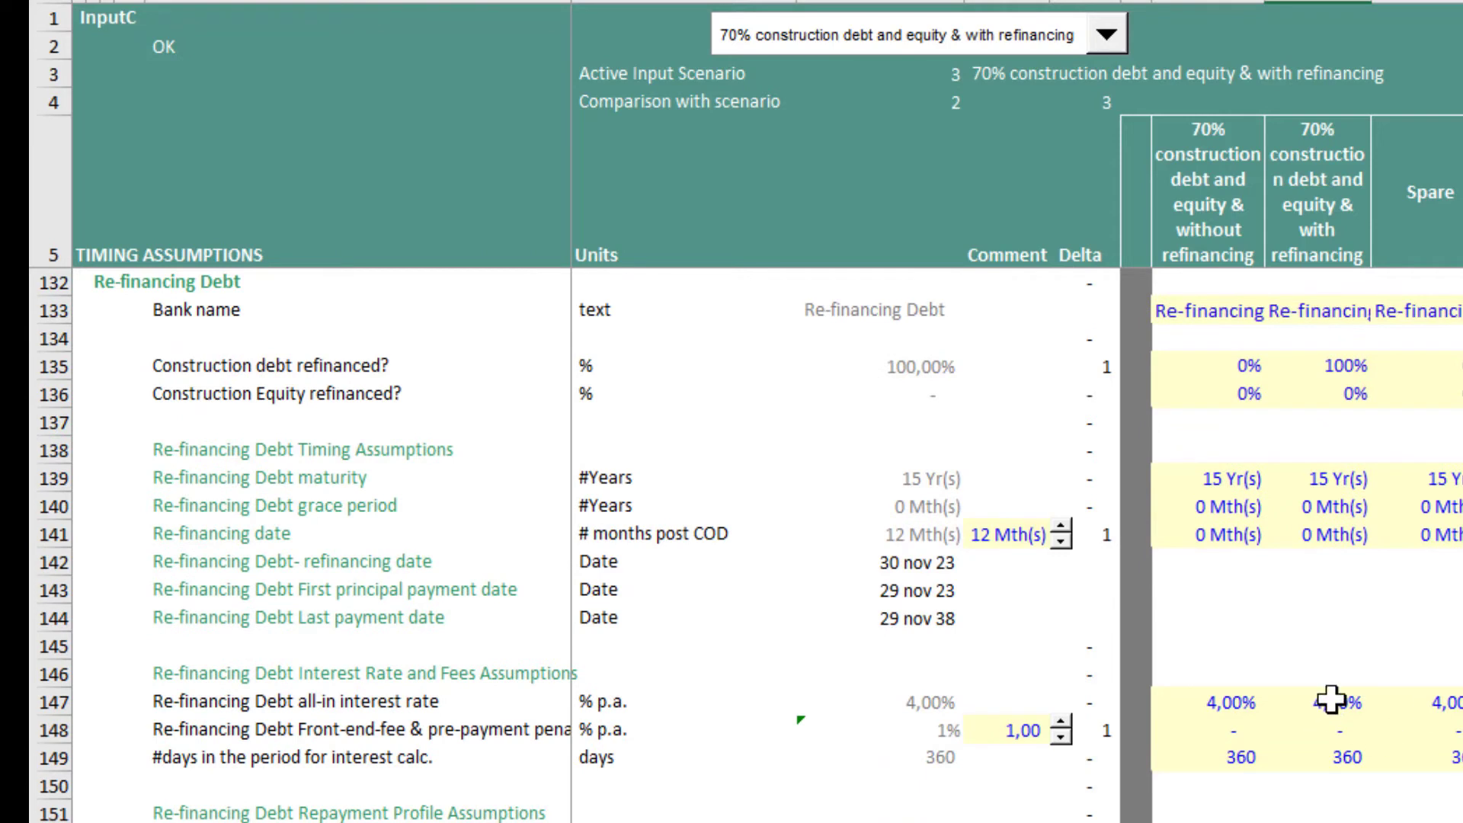
{"action": "left_click", "coordinate": [1328, 701]}
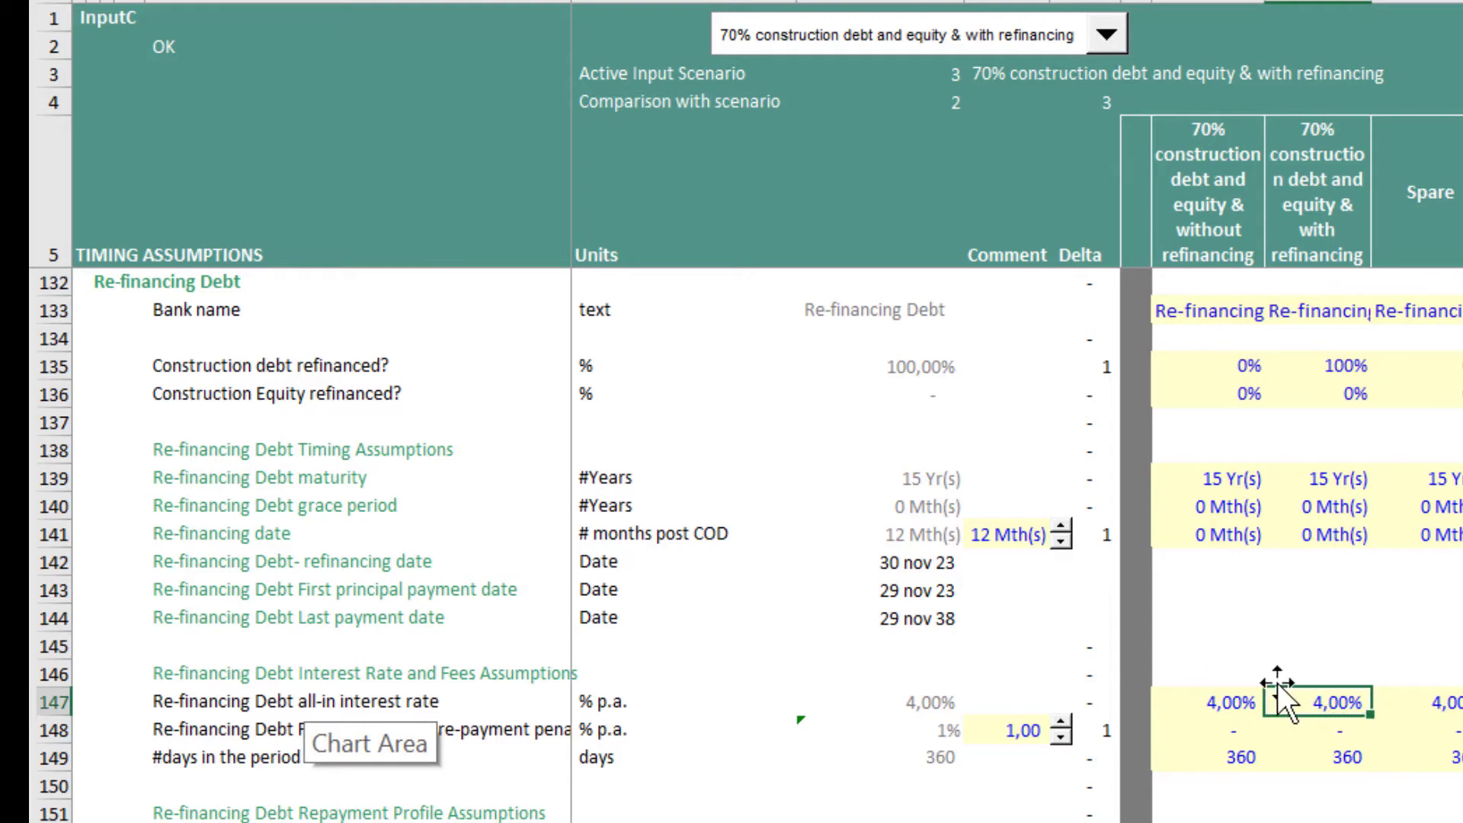
{"action": "scroll", "coordinate": [1295, 686], "scroll_direction": "up", "scroll_amount": 4}
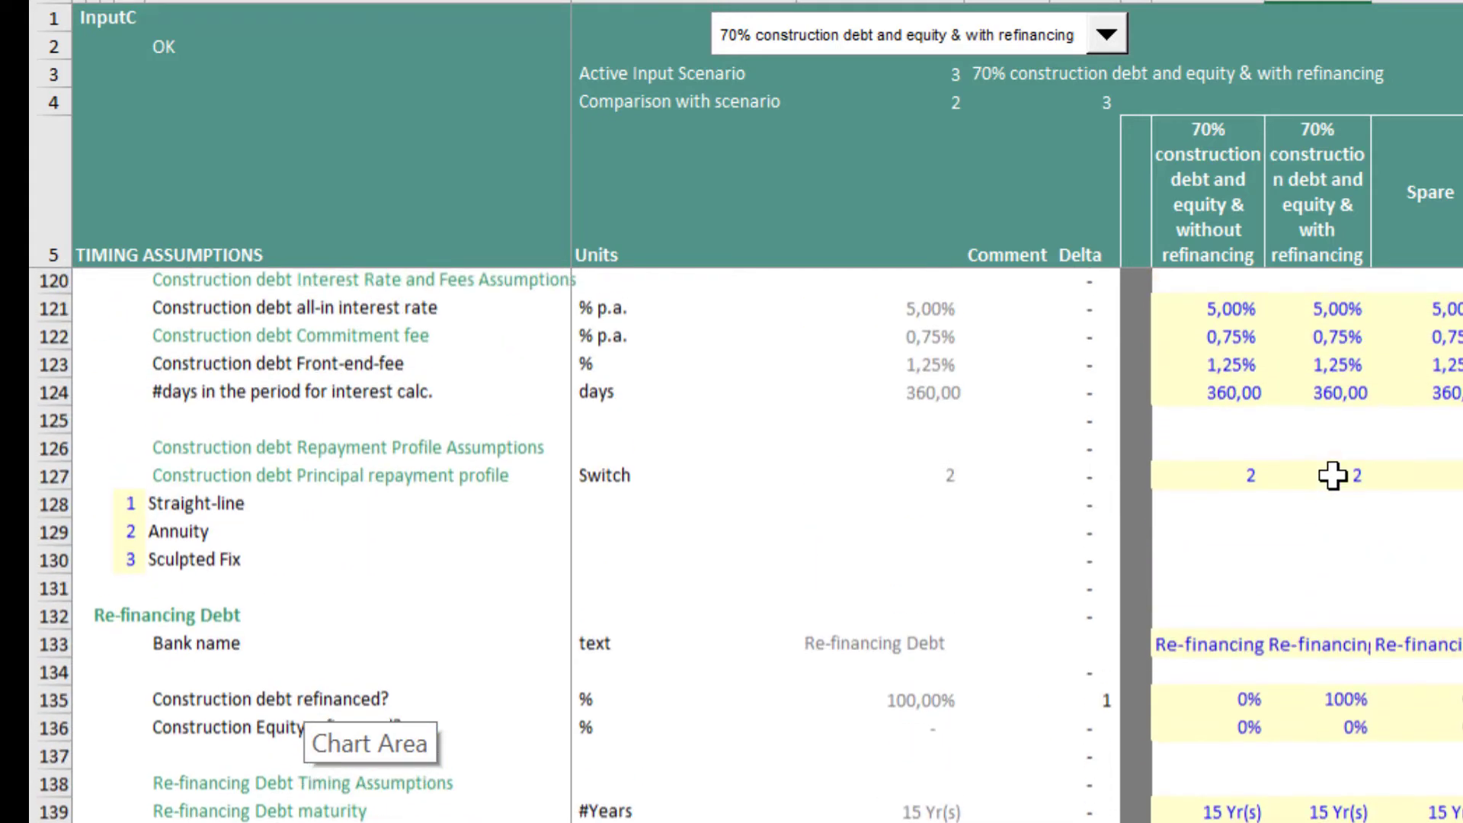
{"action": "scroll", "coordinate": [1333, 476], "scroll_direction": "up", "scroll_amount": 1}
{"action": "scroll", "coordinate": [1401, 554], "scroll_direction": "down", "scroll_amount": 7}
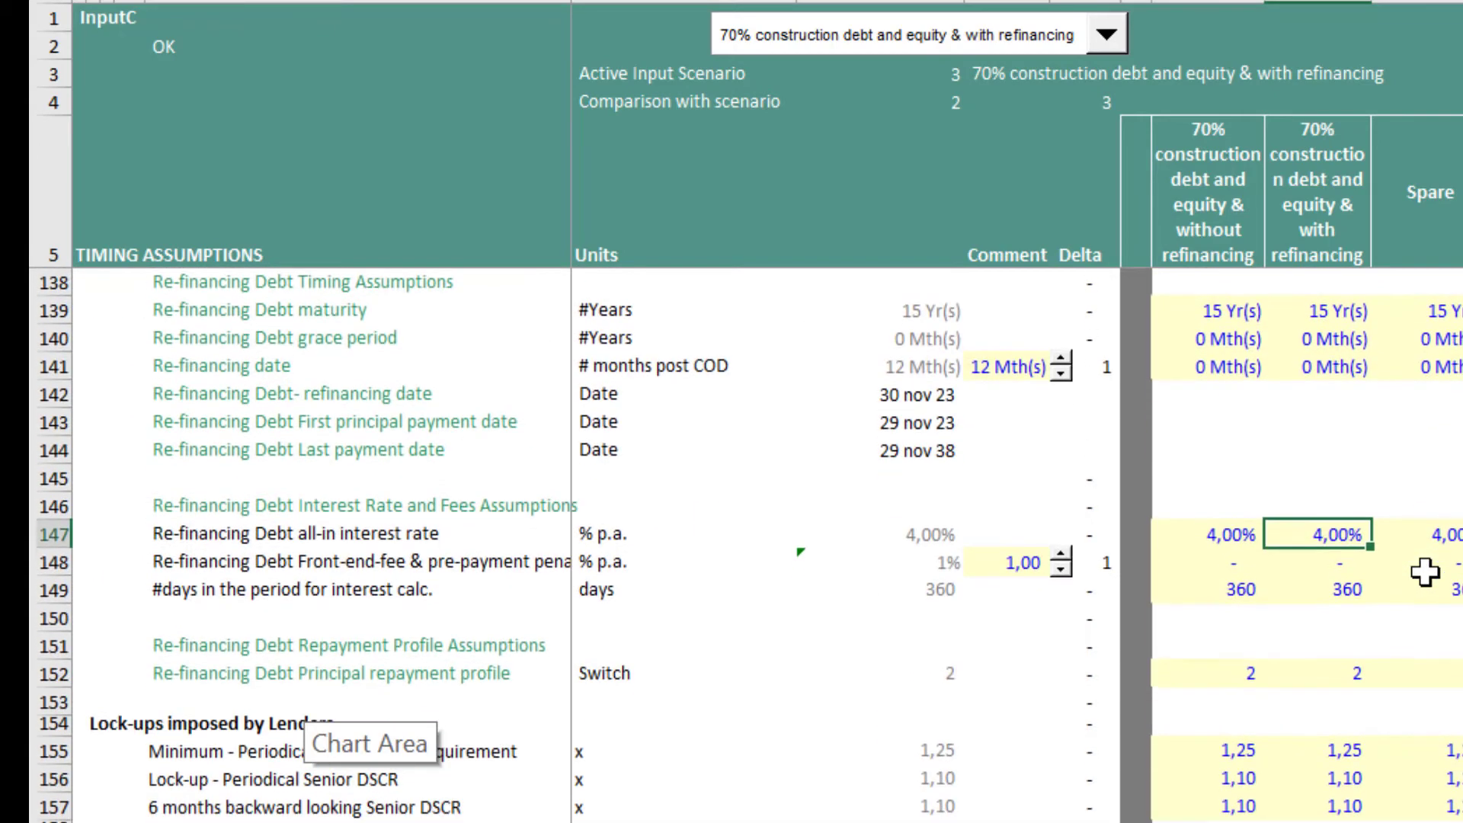
{"action": "scroll", "coordinate": [1426, 579], "scroll_direction": "up", "scroll_amount": 1}
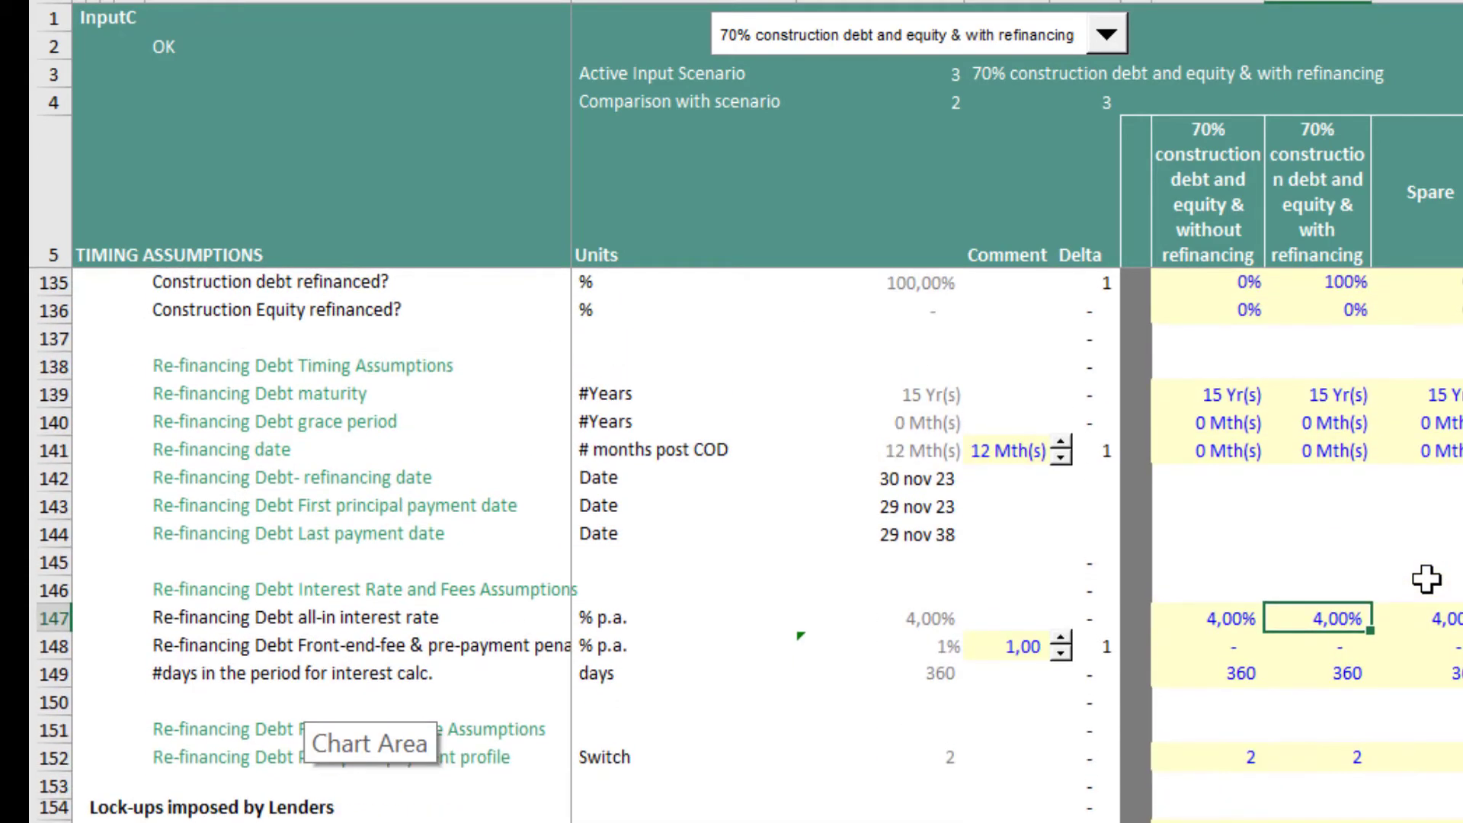
Inspect the formula behind the Re-financing Debt refinancing date and the re-financing date input it relies on.
{"action": "scroll", "coordinate": [1426, 579], "scroll_direction": "up", "scroll_amount": 1}
{"action": "left_click", "coordinate": [931, 562]}
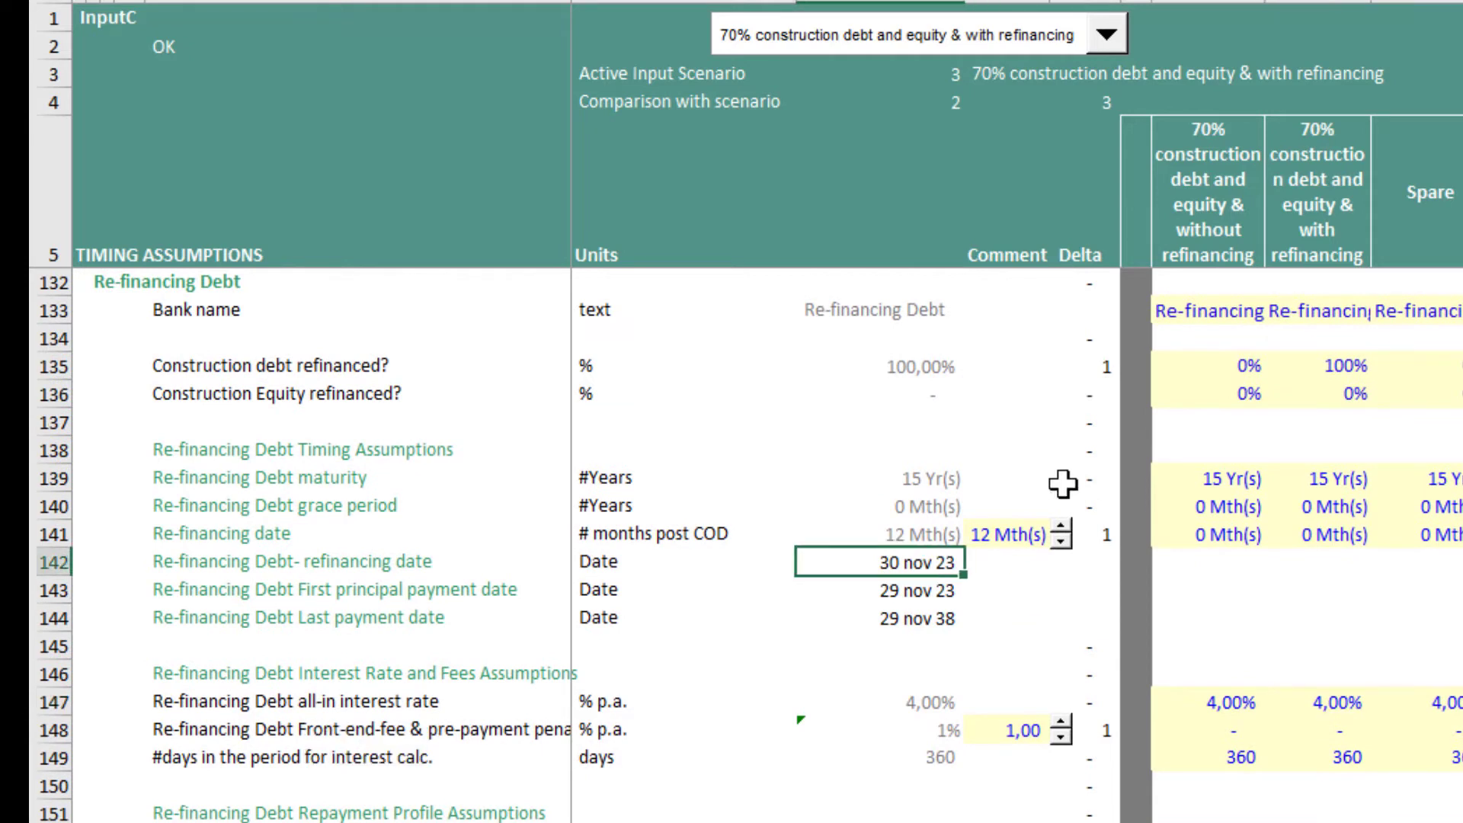
{"action": "key", "text": "F2"}
{"action": "key", "text": "Escape"}
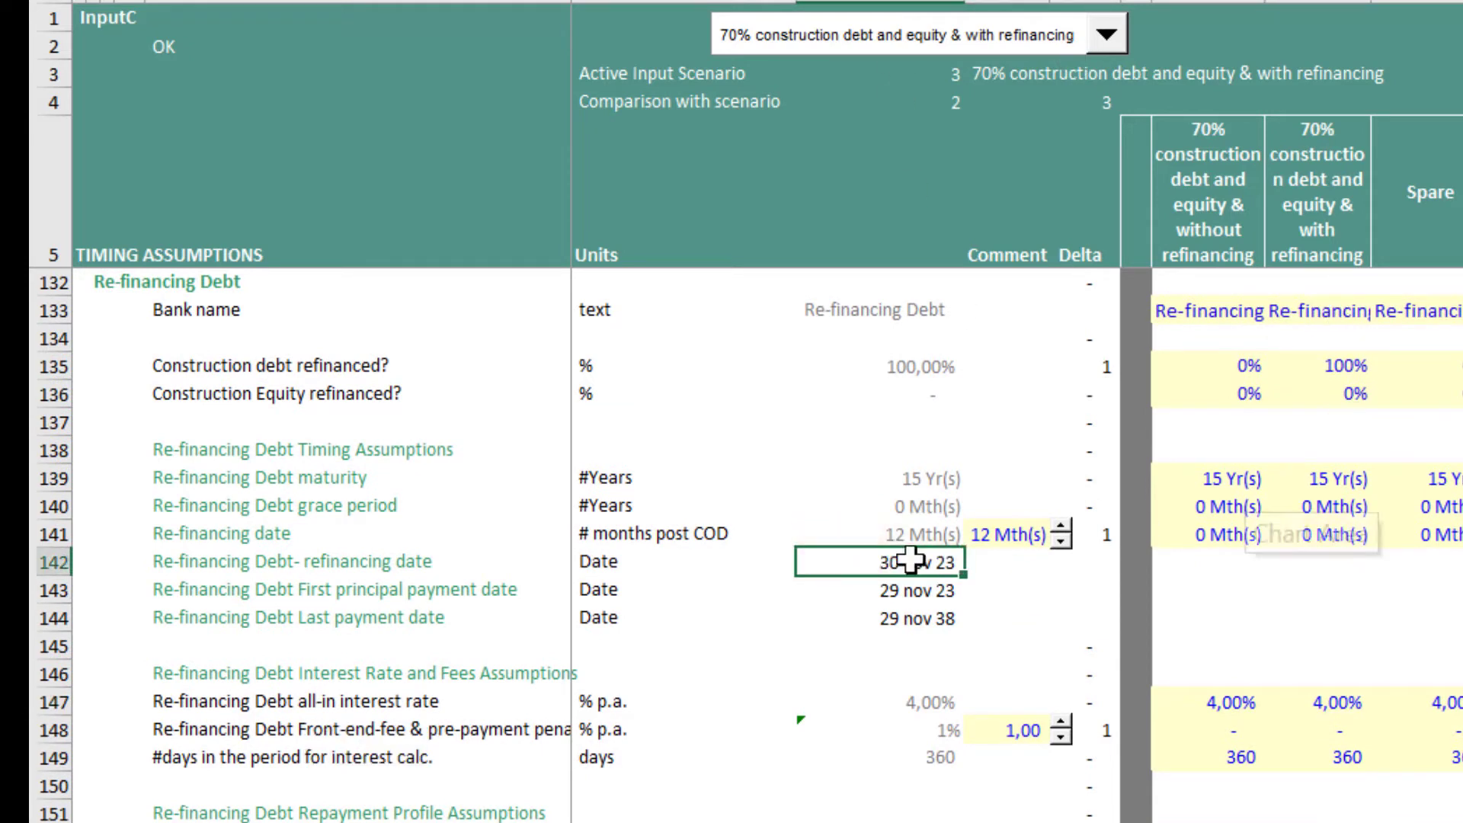
{"action": "left_click", "coordinate": [849, 526]}
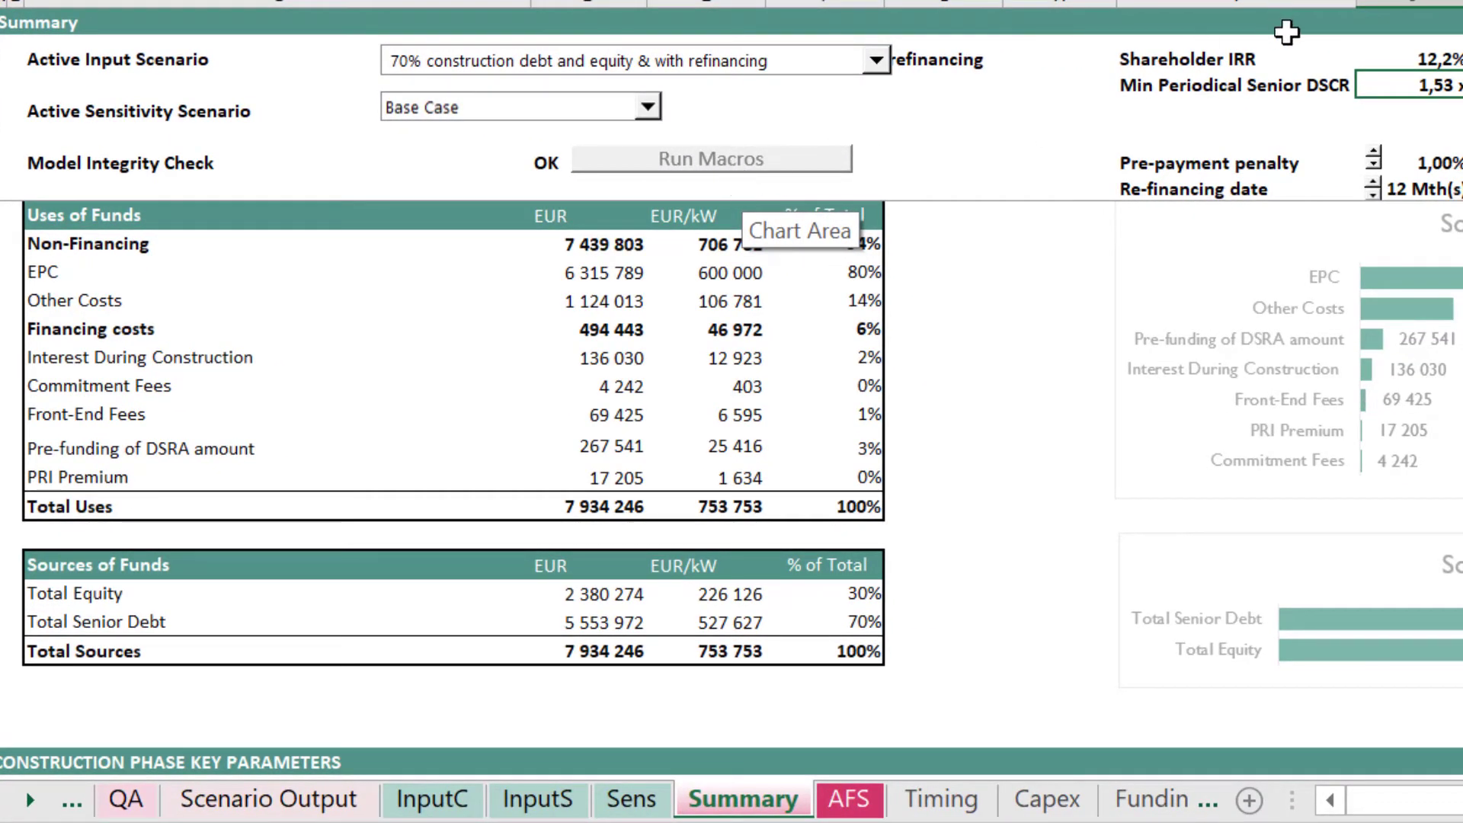
Review the Shareholder IRR and the Construction debt vs. Re-Financing Debt chart on the Summary sheet.
{"action": "left_click", "coordinate": [1408, 60]}
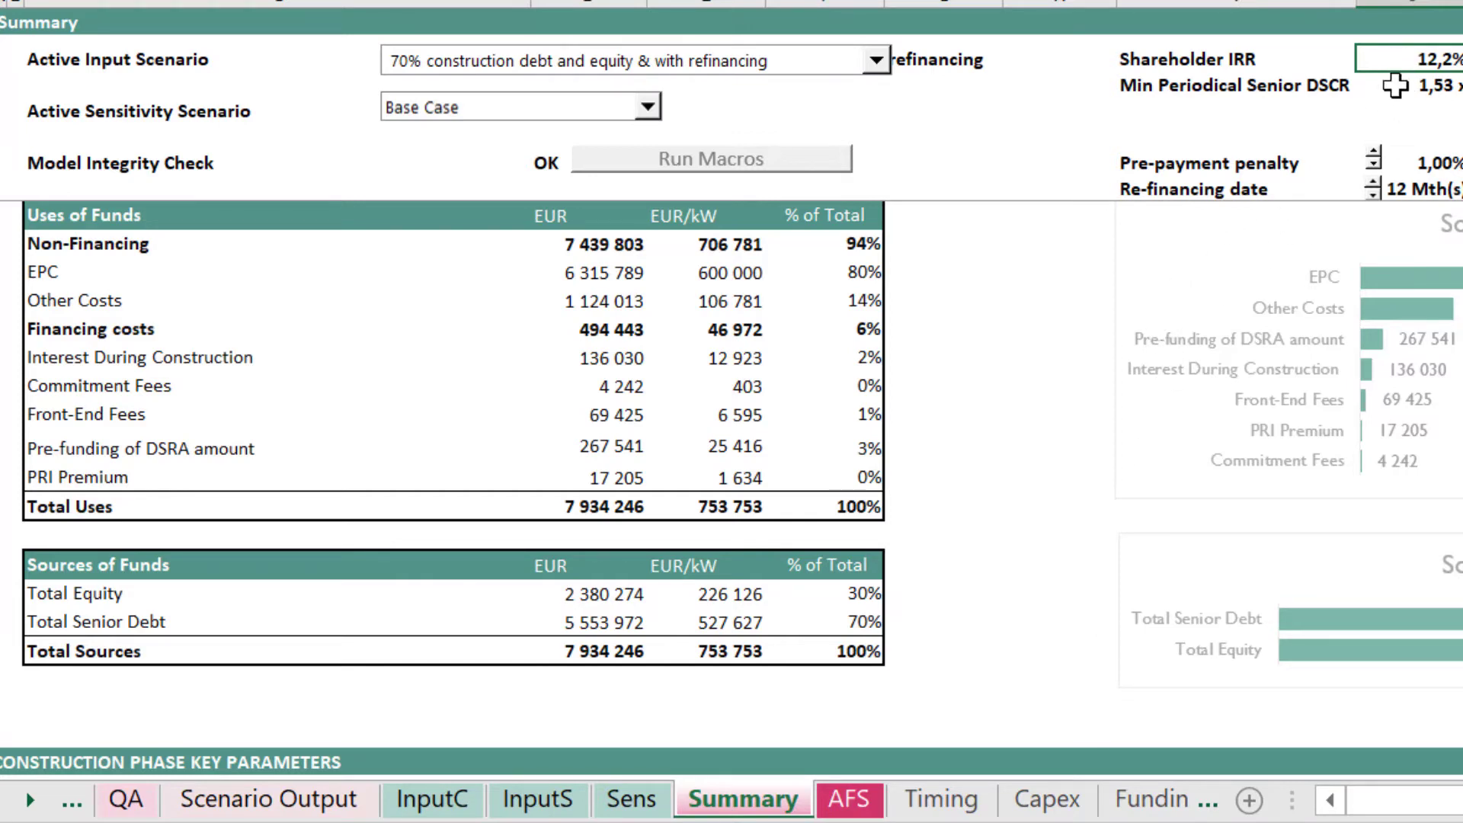
{"action": "left_click", "coordinate": [998, 405]}
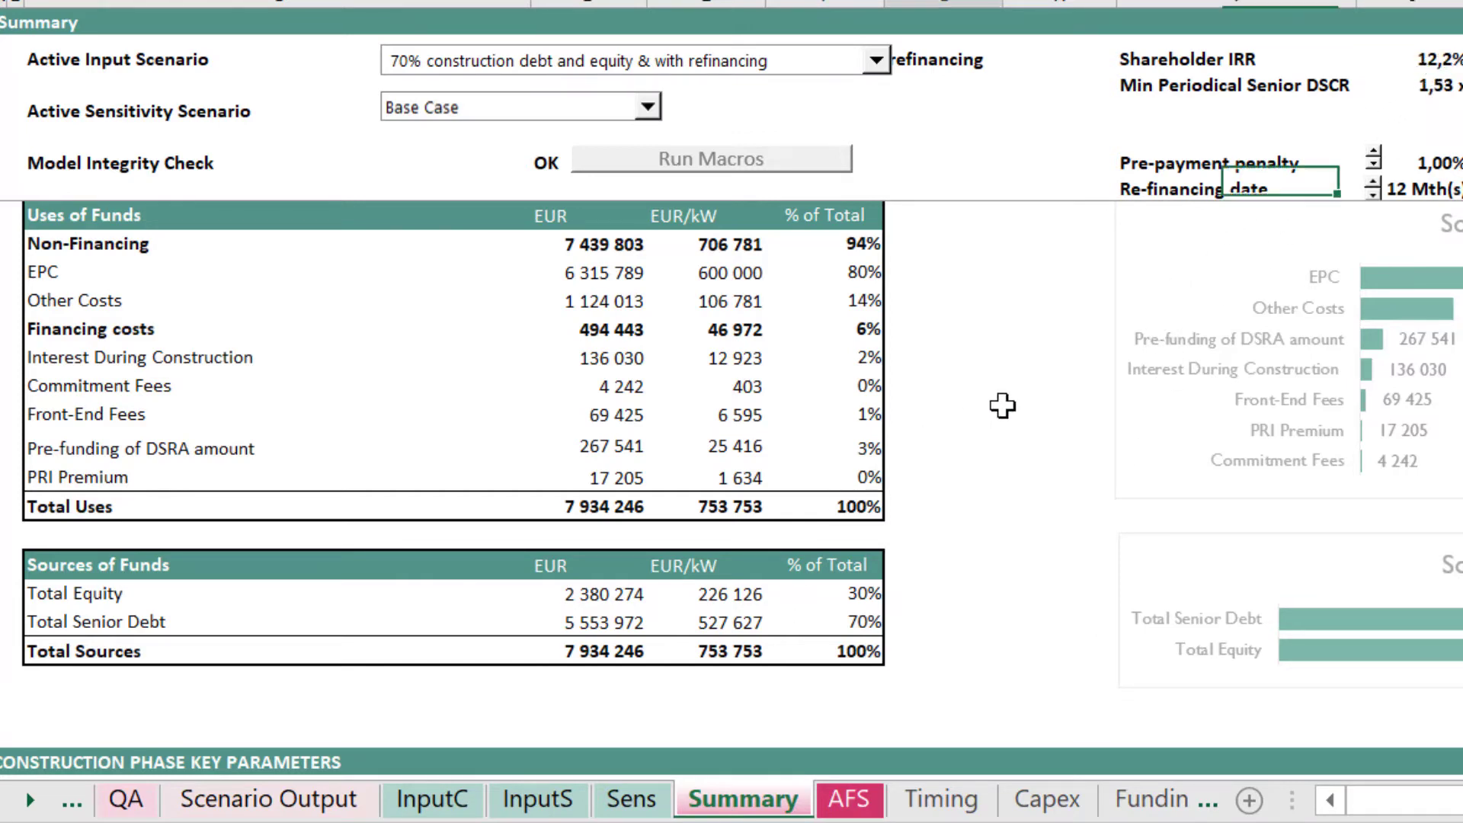
{"action": "scroll", "coordinate": [1054, 438], "scroll_direction": "down", "scroll_amount": 13}
{"action": "scroll", "coordinate": [1075, 447], "scroll_direction": "down", "scroll_amount": 2}
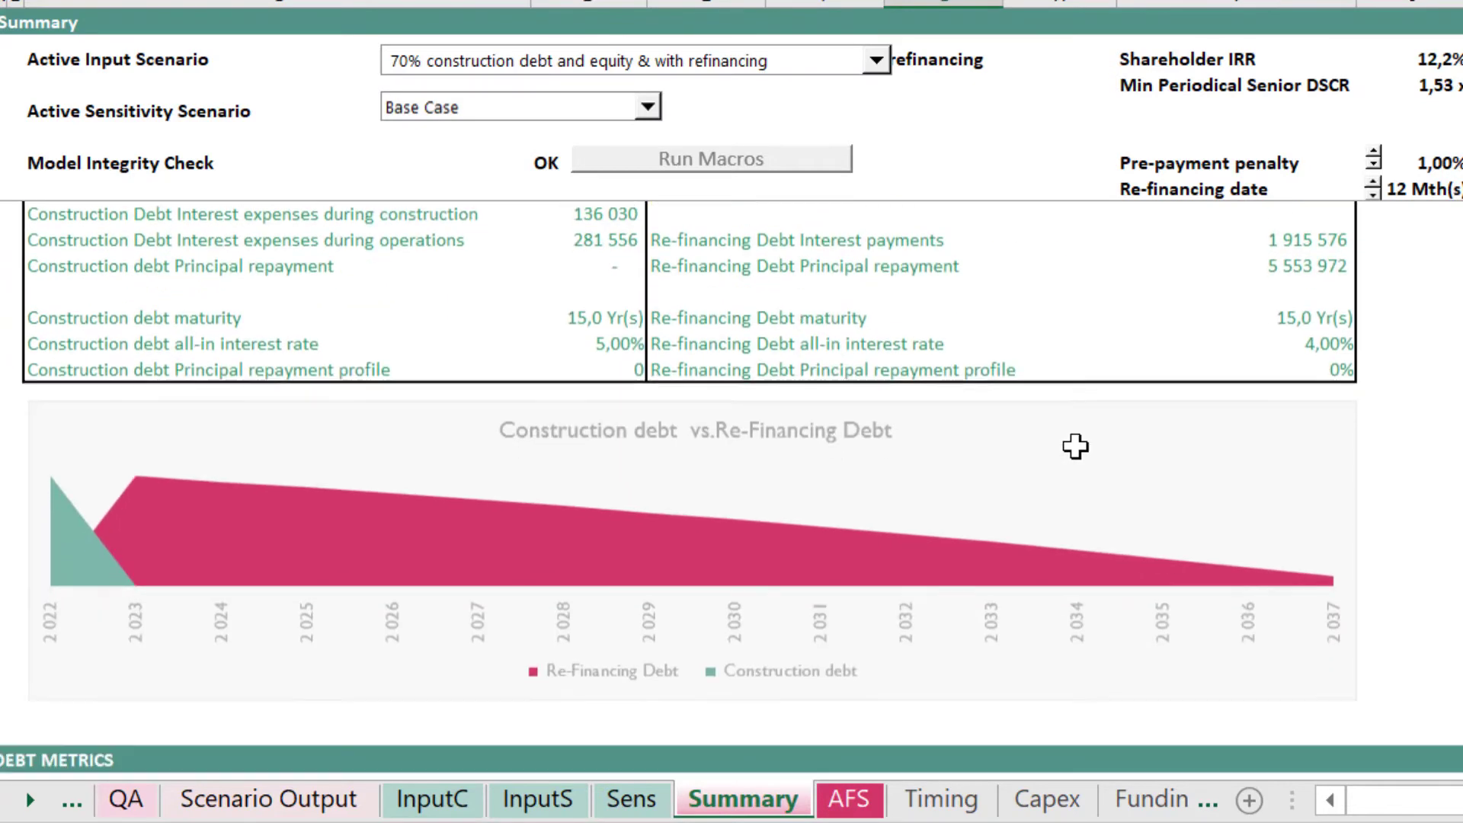
{"action": "left_click", "coordinate": [67, 514]}
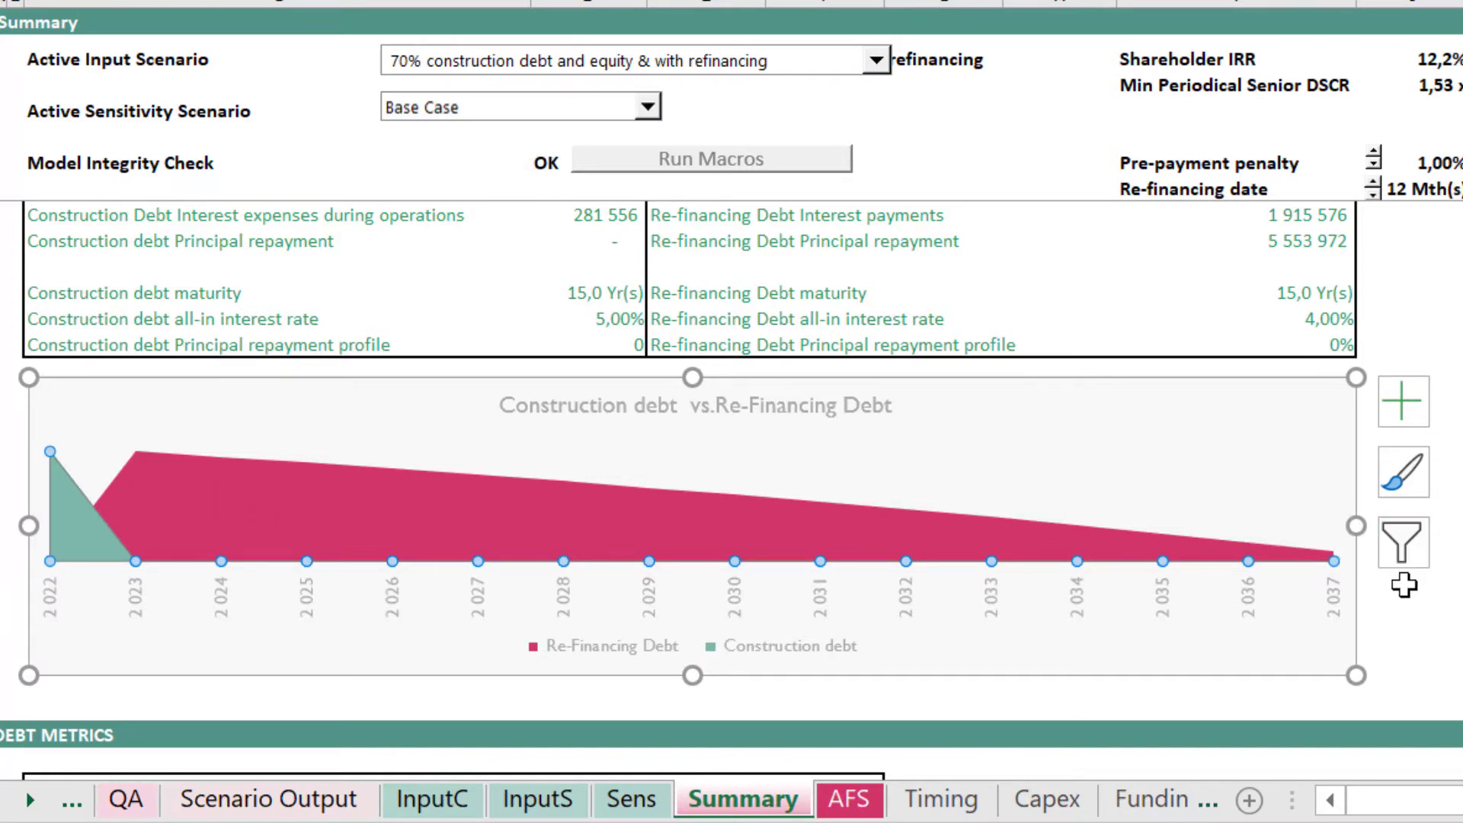
{"action": "left_click", "coordinate": [1419, 55]}
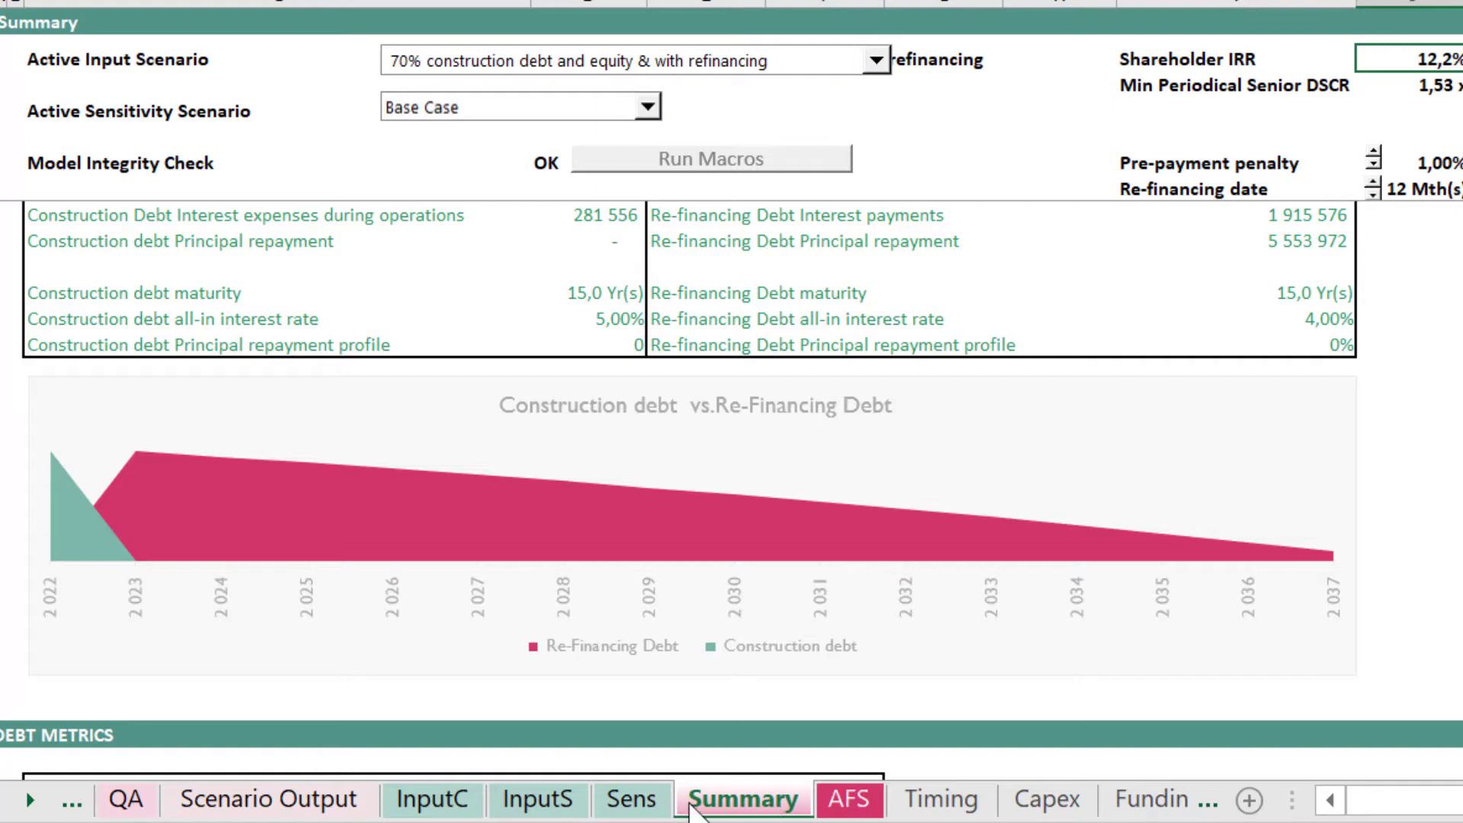
Return to the InputC sheet and examine the re-financing date and the front-end-fee and pre-payment penalty inputs.
{"action": "left_click", "coordinate": [439, 801]}
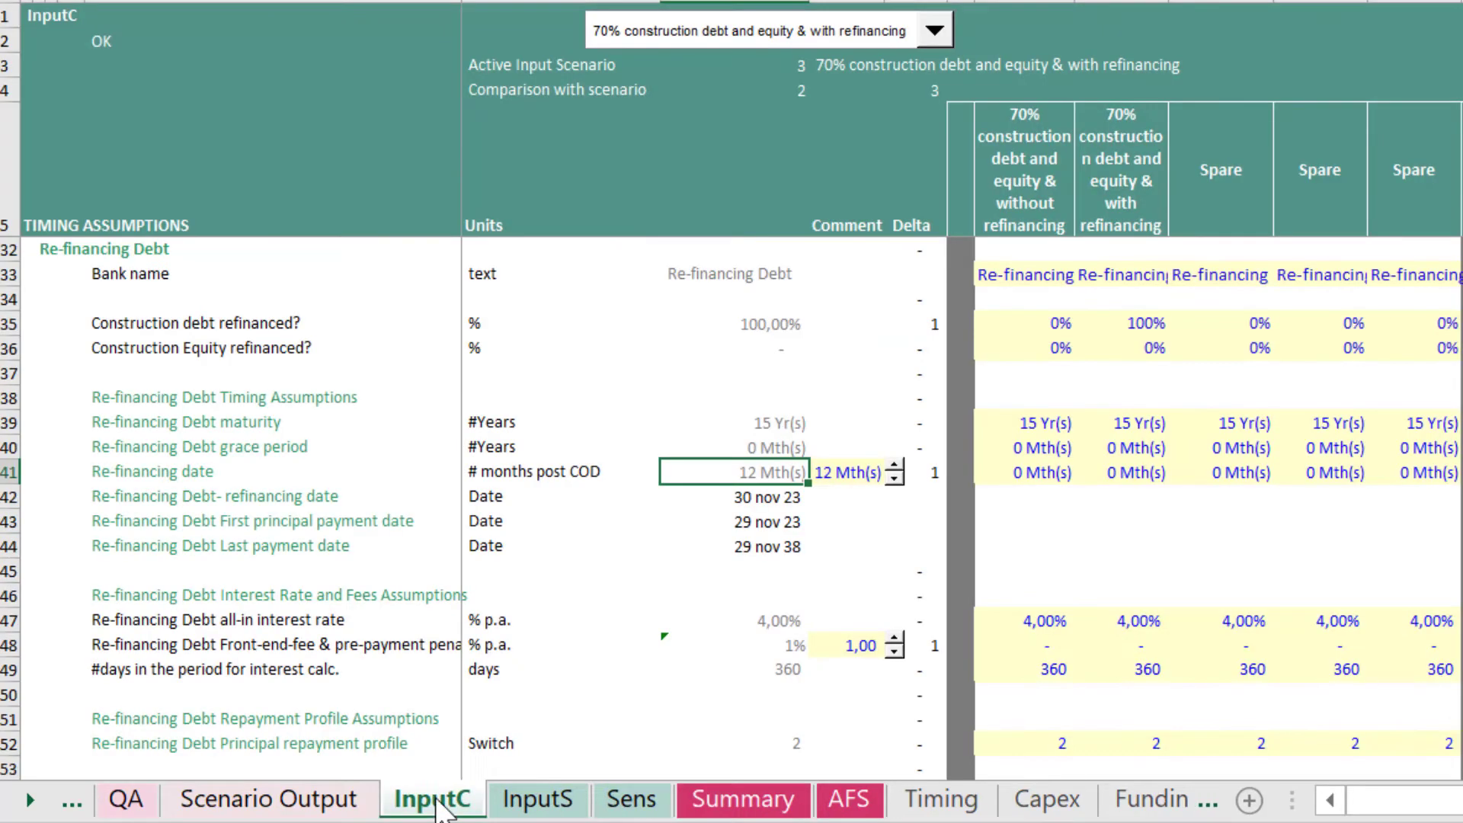
{"action": "left_click", "coordinate": [1041, 478]}
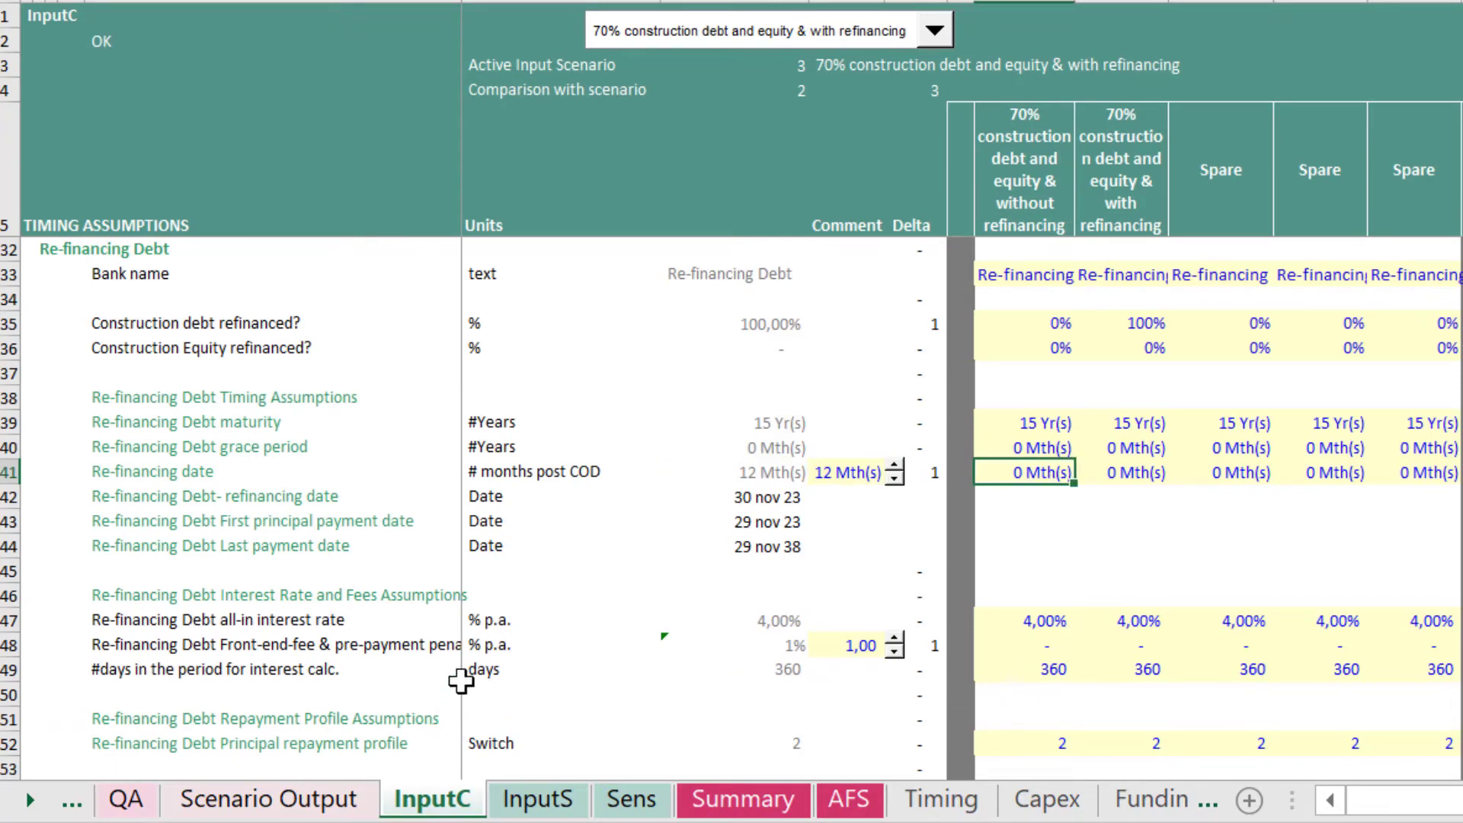
{"action": "left_click", "coordinate": [423, 649]}
{"action": "left_click", "coordinate": [791, 645]}
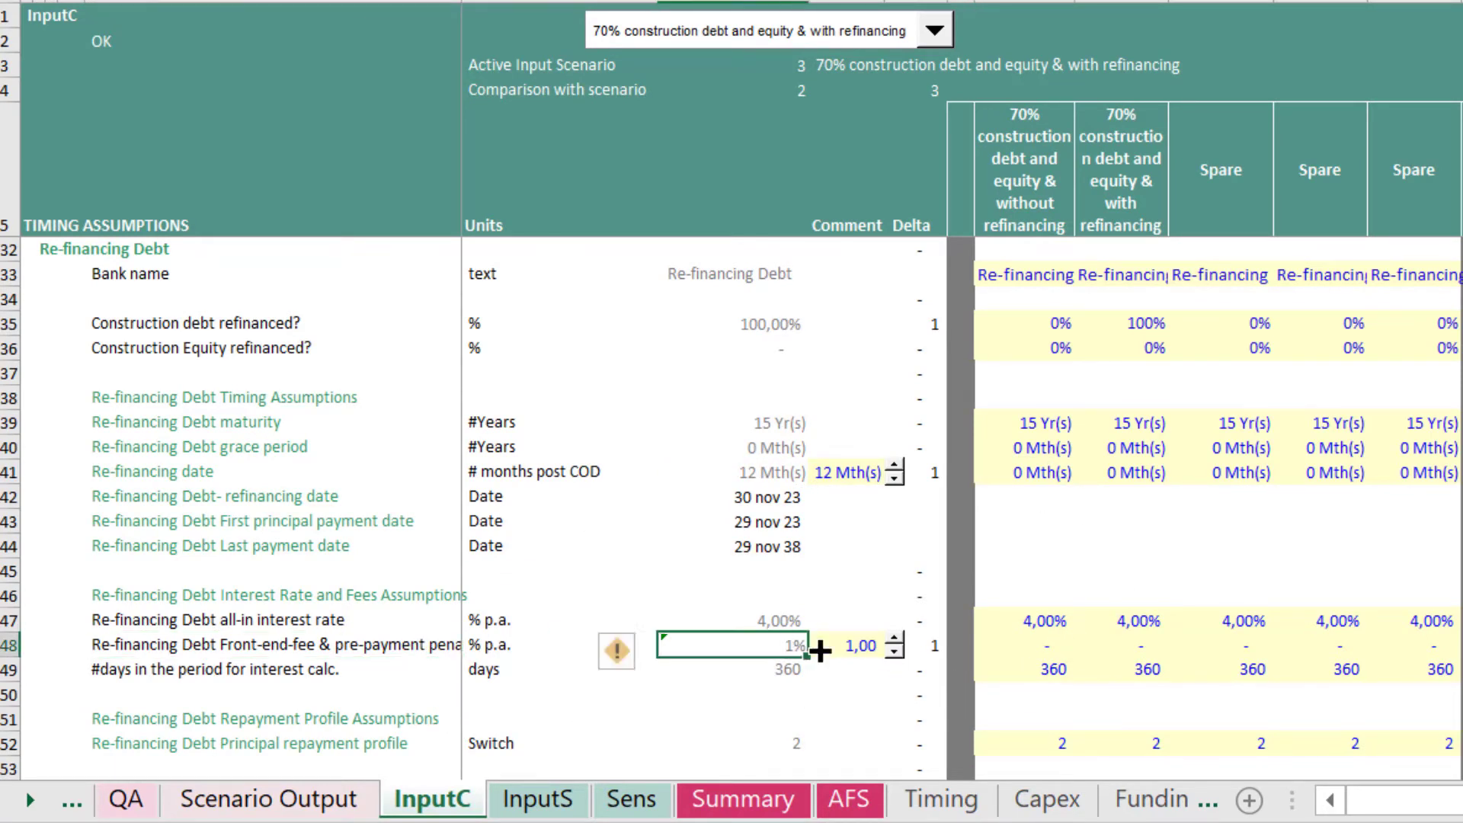
{"action": "left_click", "coordinate": [841, 645]}
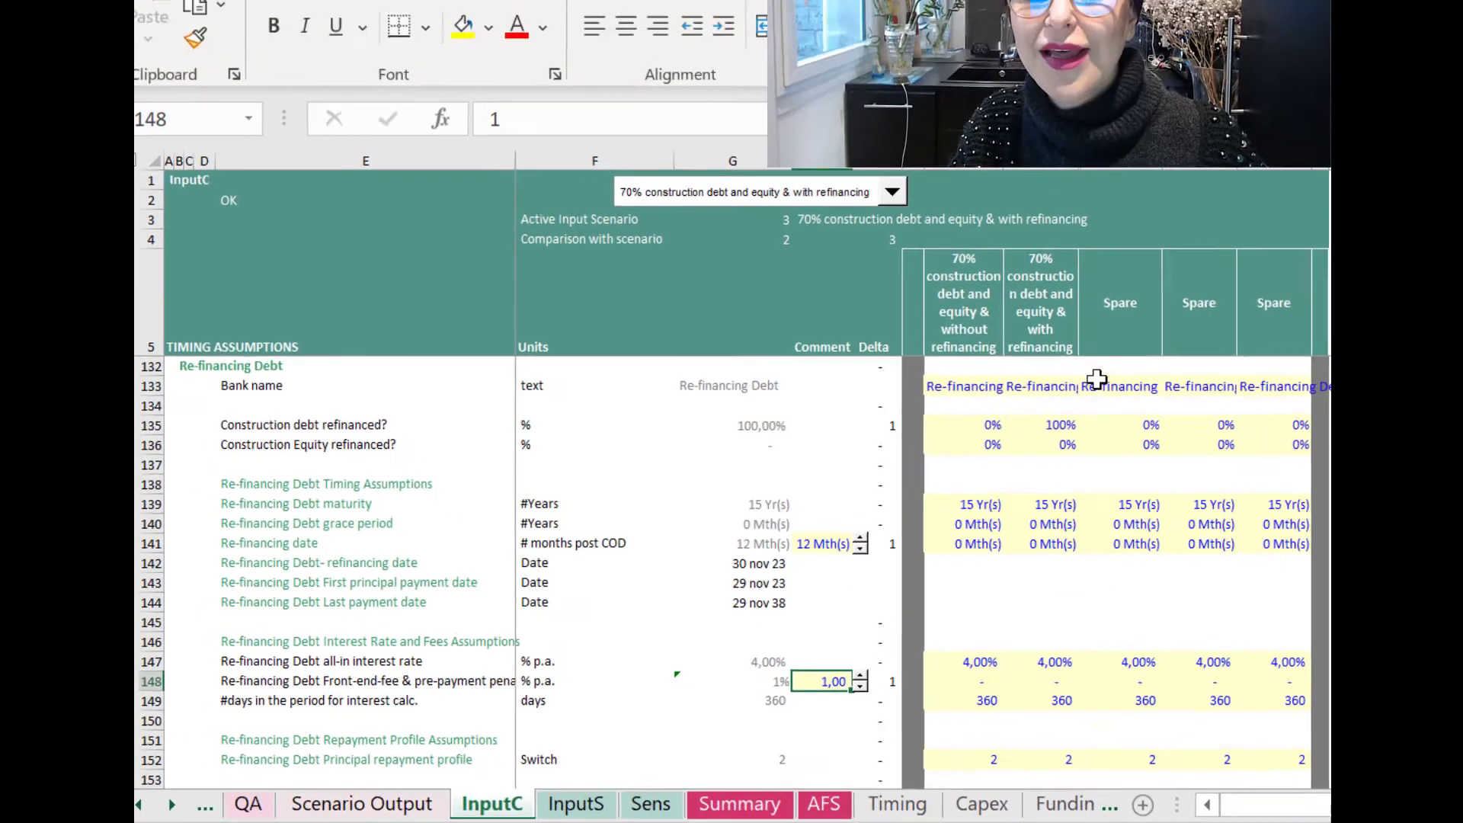
Rename the first Spare scenario column on InputC as "100% equity durin construction and refinancing".
{"action": "left_click", "coordinate": [1226, 187]}
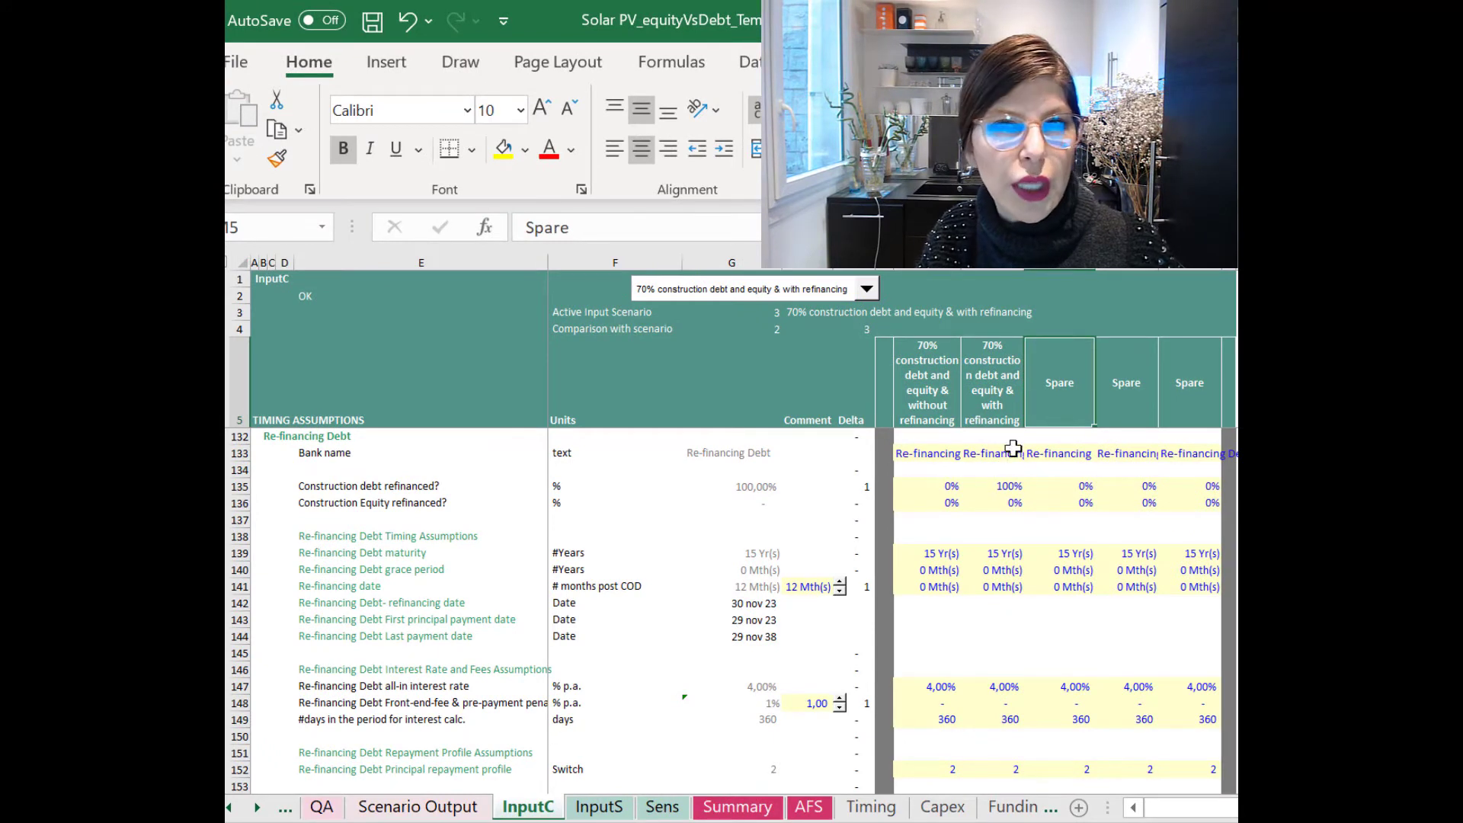
{"action": "left_click", "coordinate": [1014, 415]}
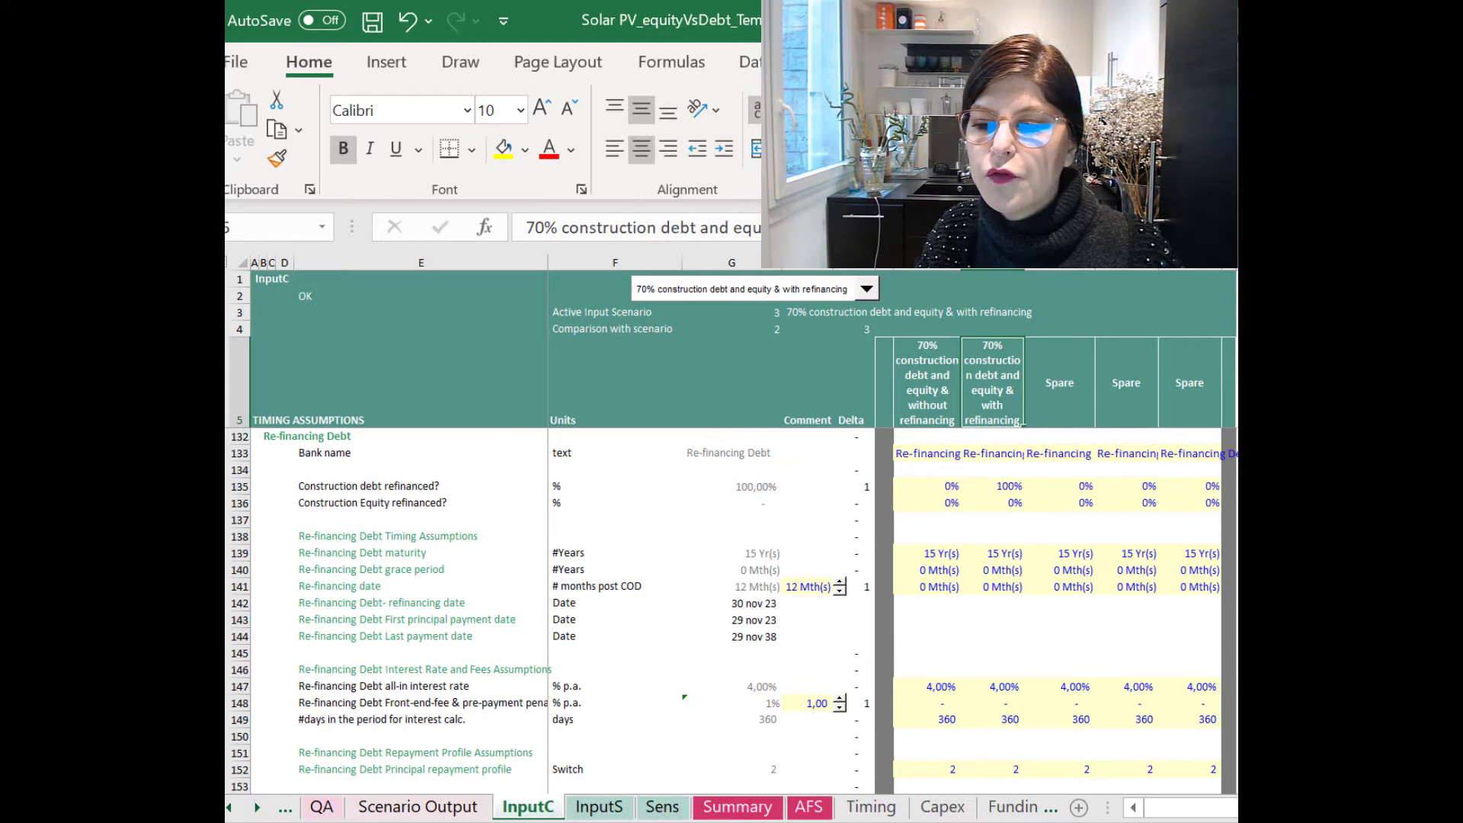
{"action": "scroll", "coordinate": [731, 609], "scroll_direction": "up", "scroll_amount": 11}
{"action": "scroll", "coordinate": [946, 516], "scroll_direction": "up", "scroll_amount": 8}
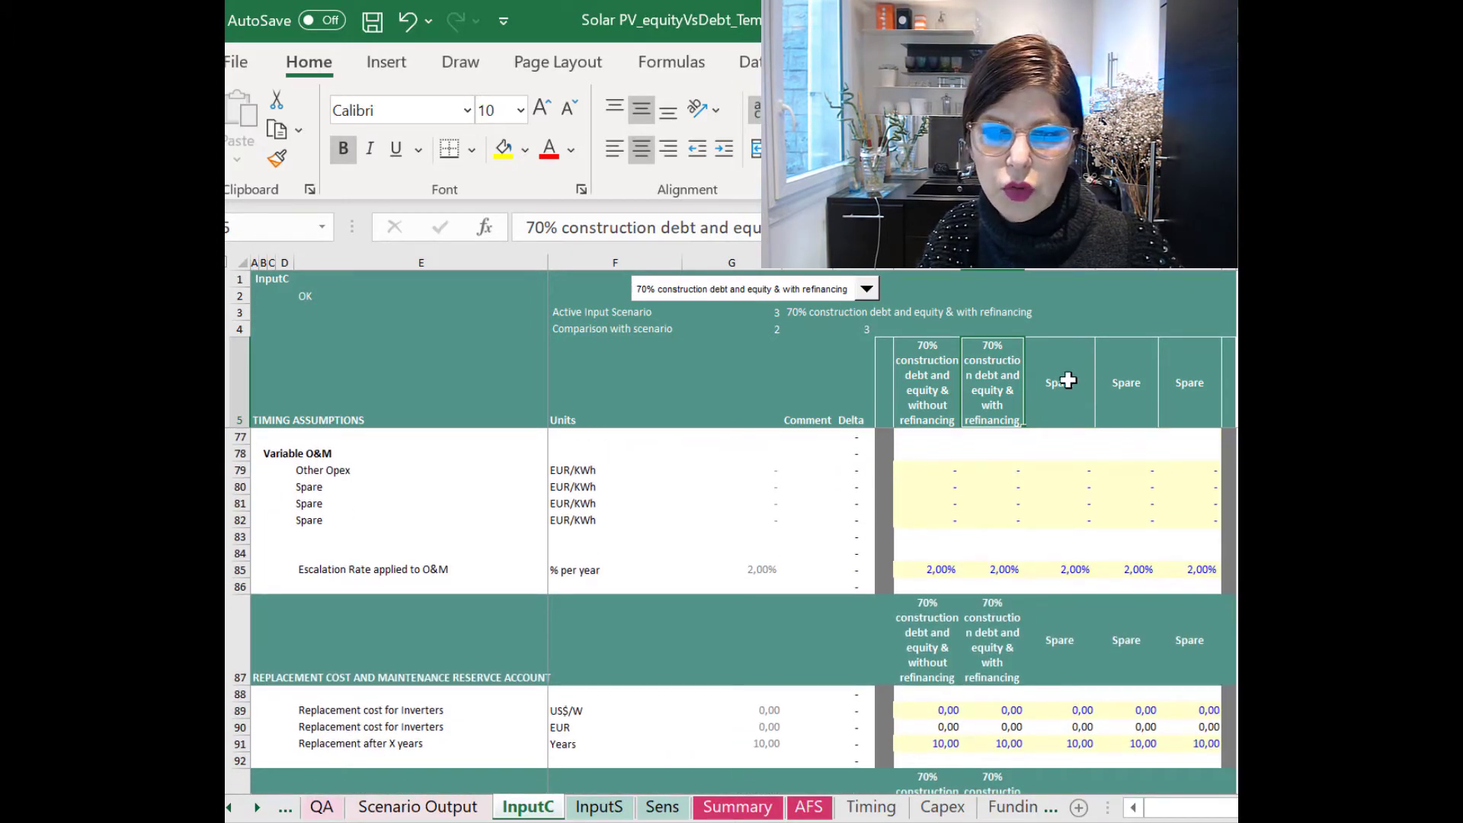
{"action": "key", "text": "Right"}
{"action": "type", "text": "10"}
{"action": "type", "text": "0"}
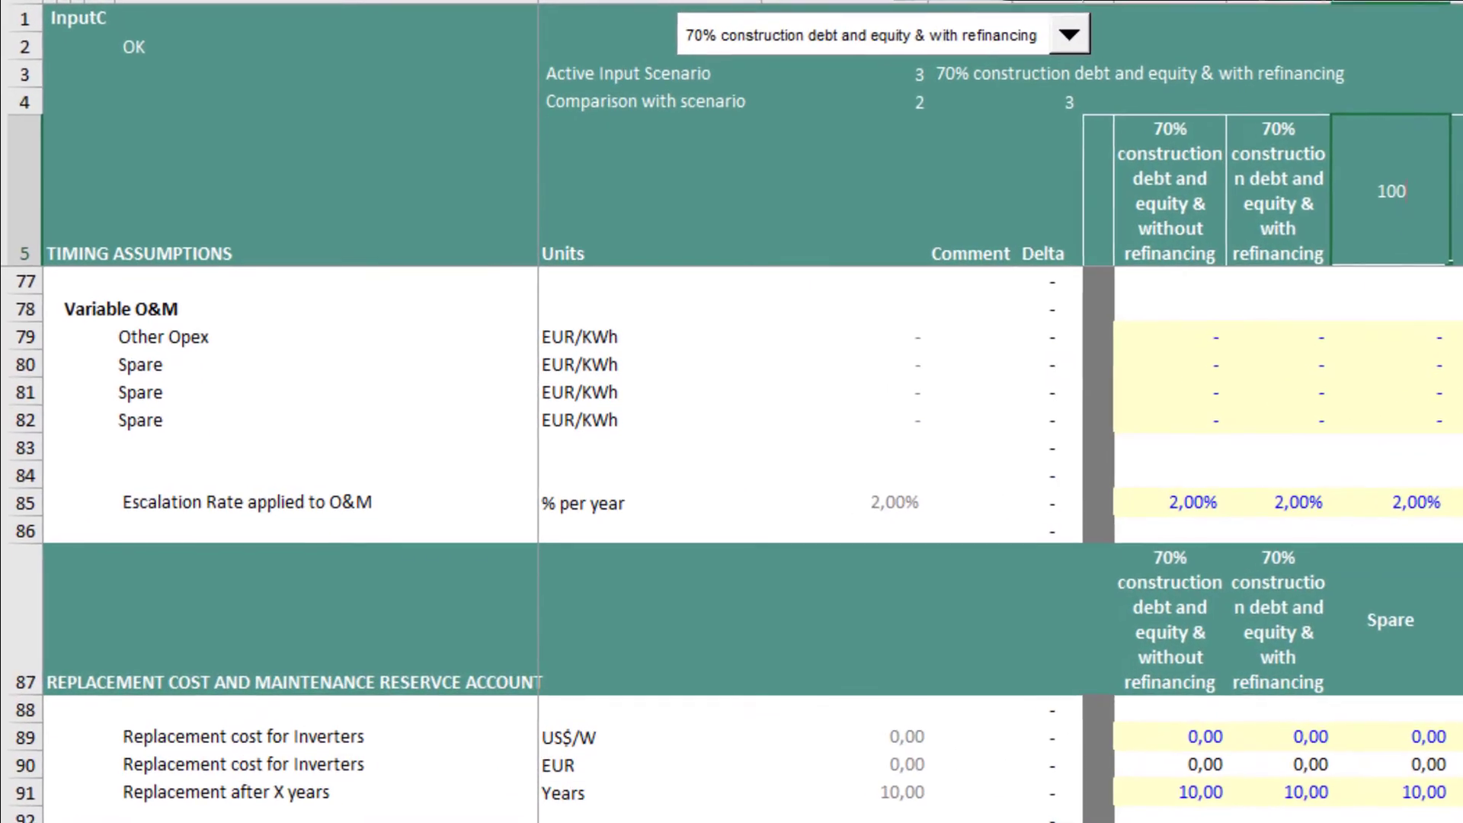
{"action": "type", "text": "% equi"}
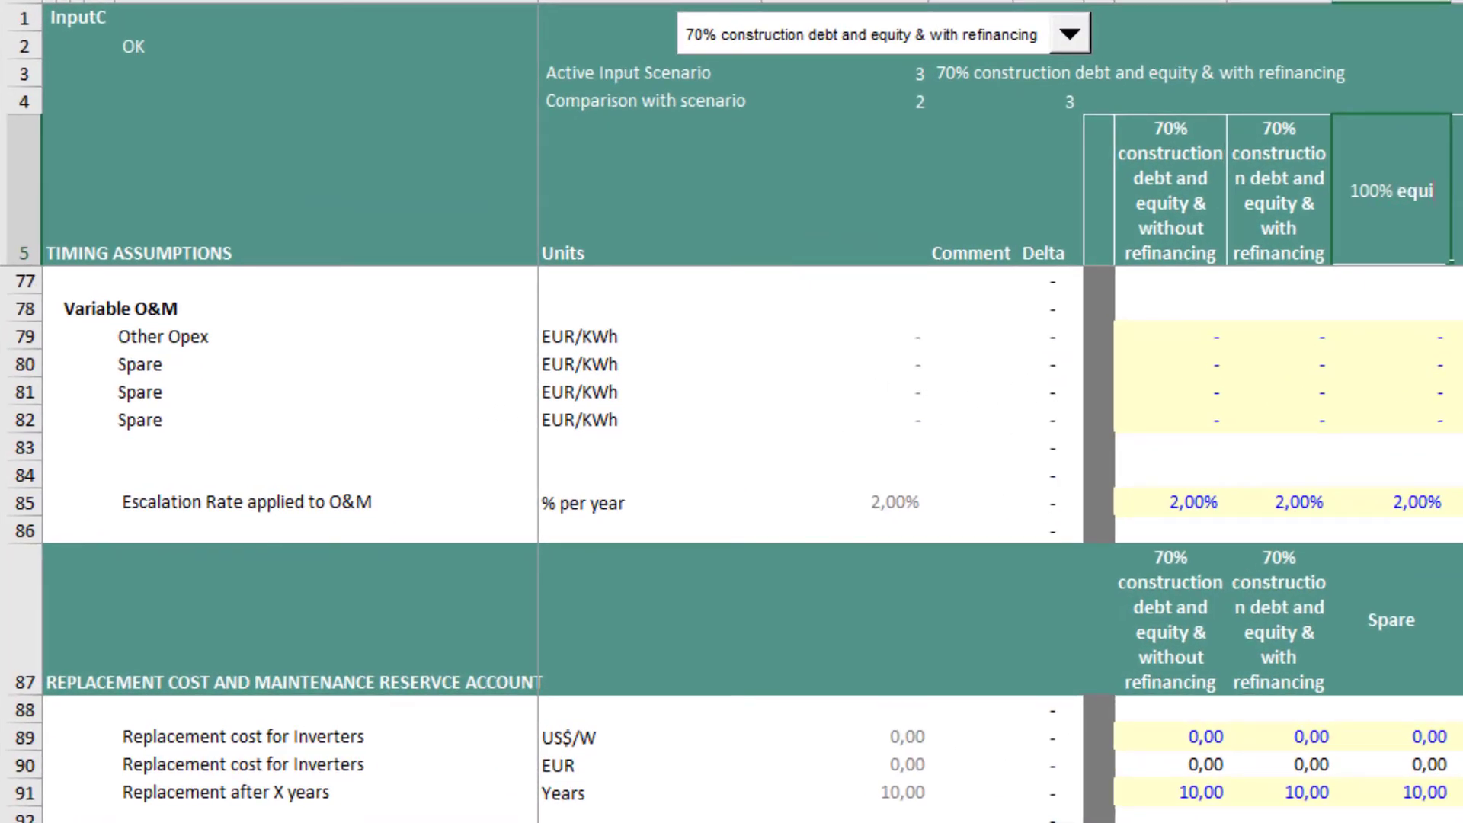
{"action": "type", "text": "ty durin"}
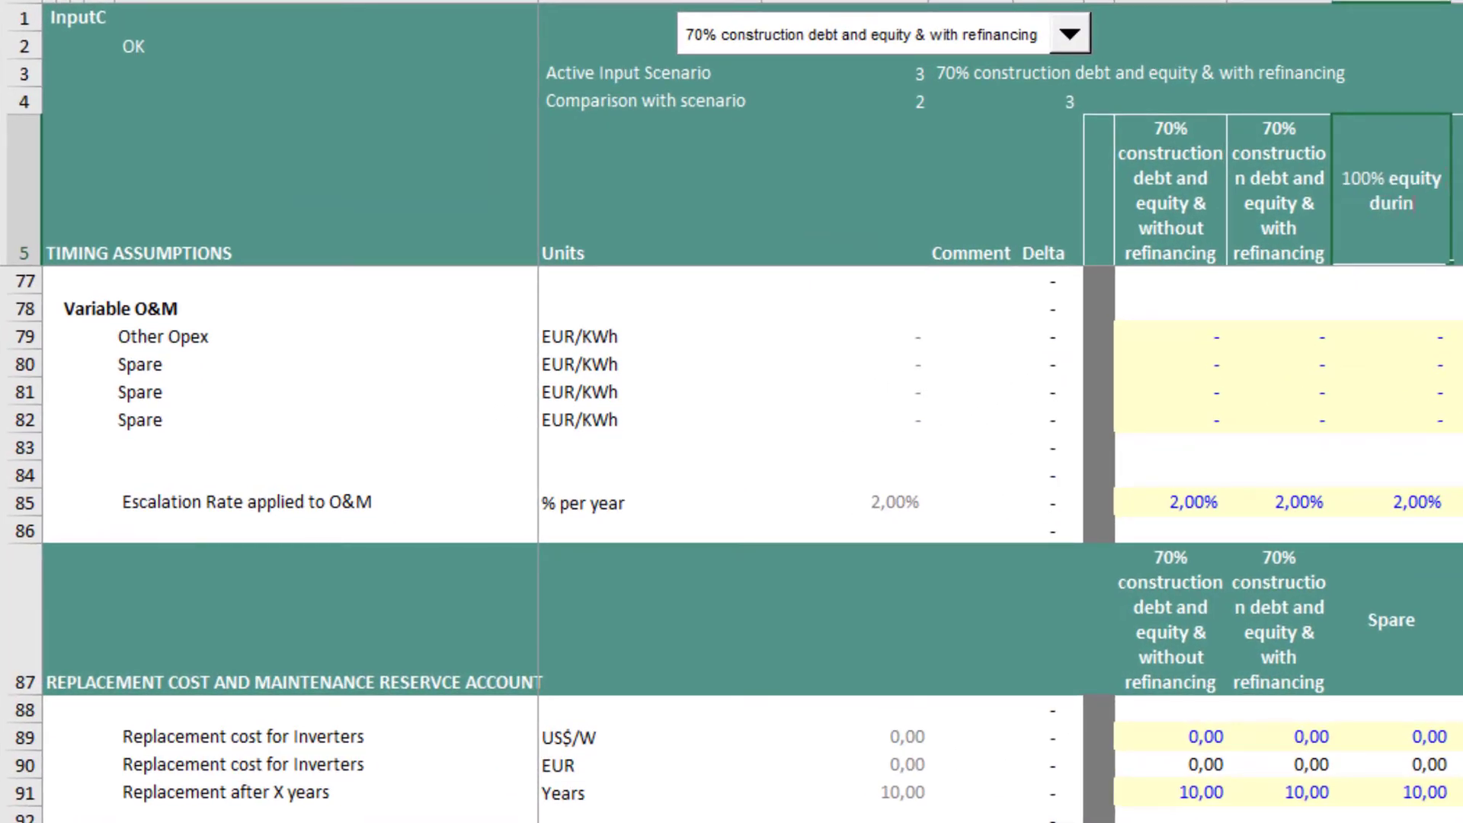
{"action": "type", "text": " construction"}
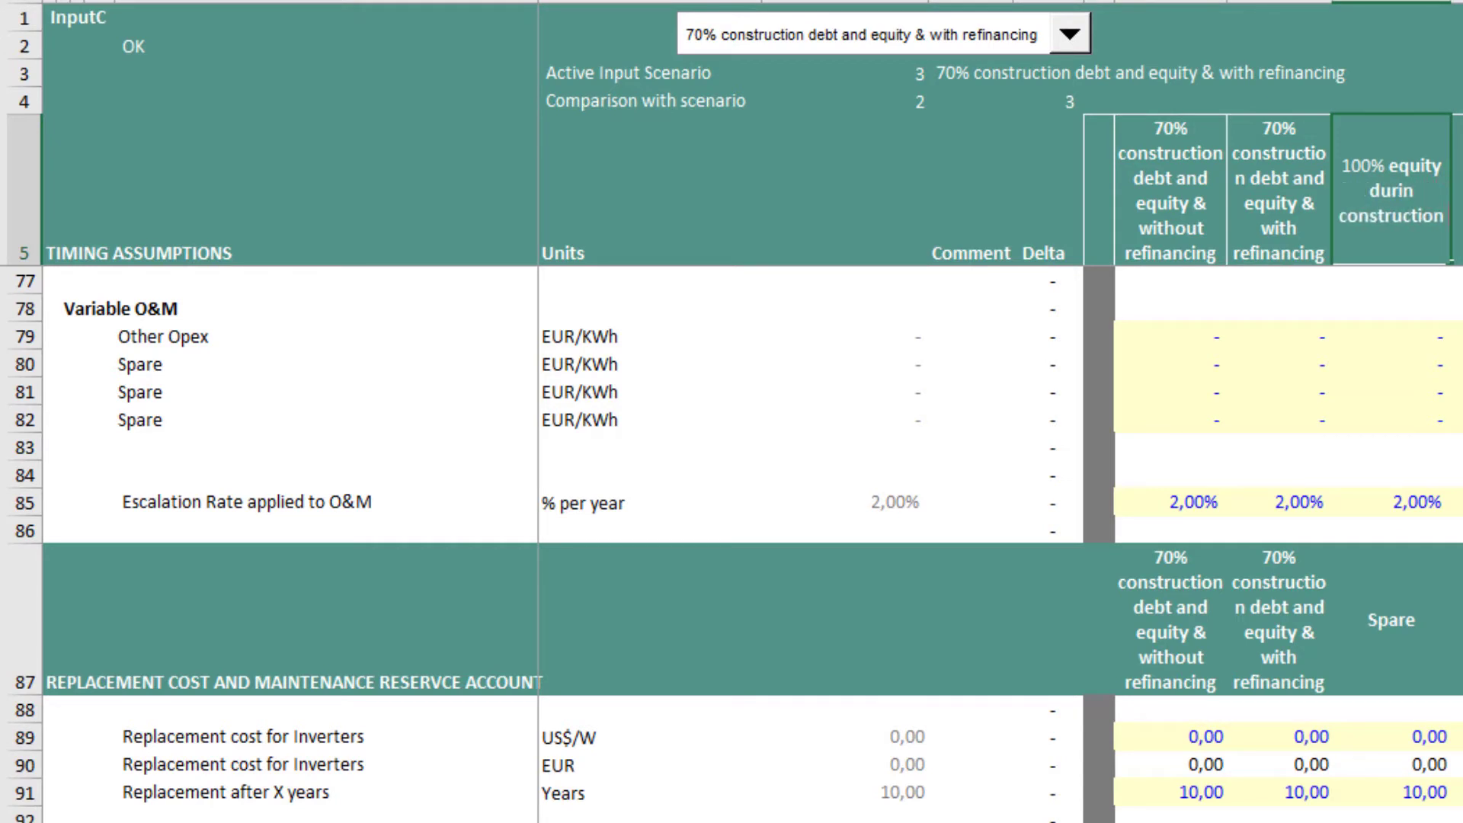
{"action": "type", "text": " and"}
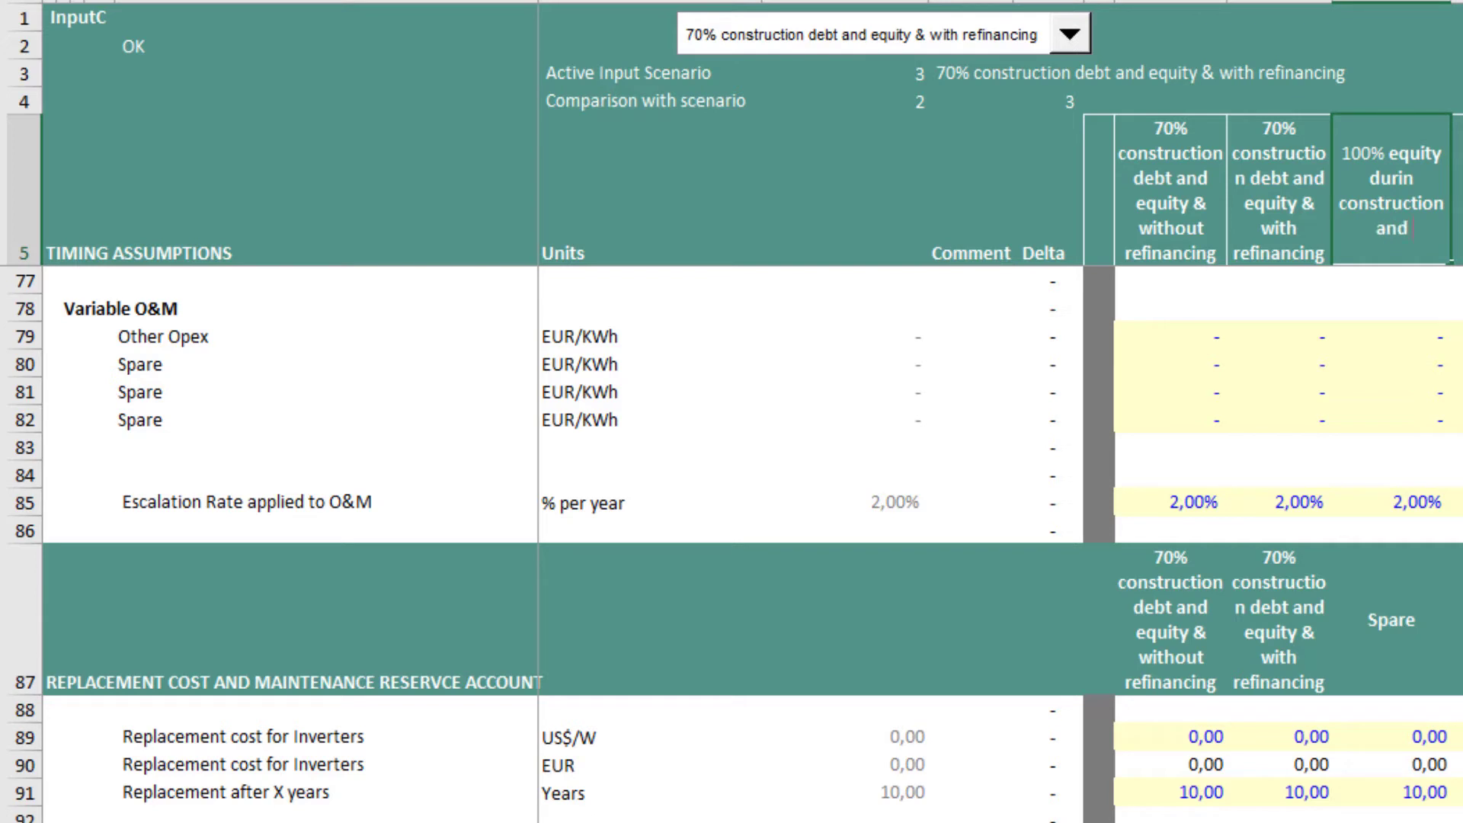
{"action": "type", "text": " refinanicng"}
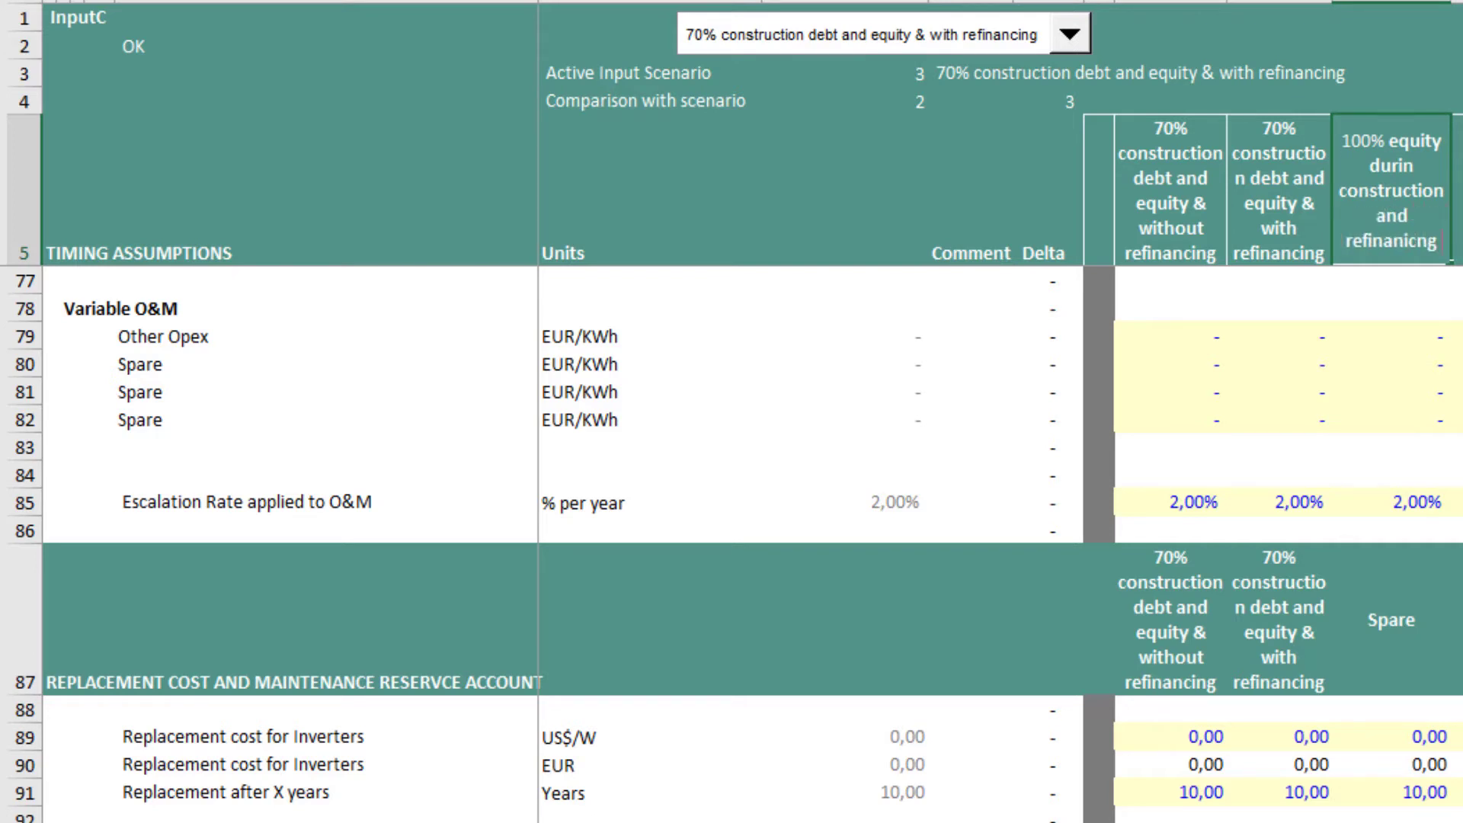
{"action": "key", "text": "BackSpace"}
{"action": "key", "text": "BackSpace"}
{"action": "key", "text": "BackSpace"}
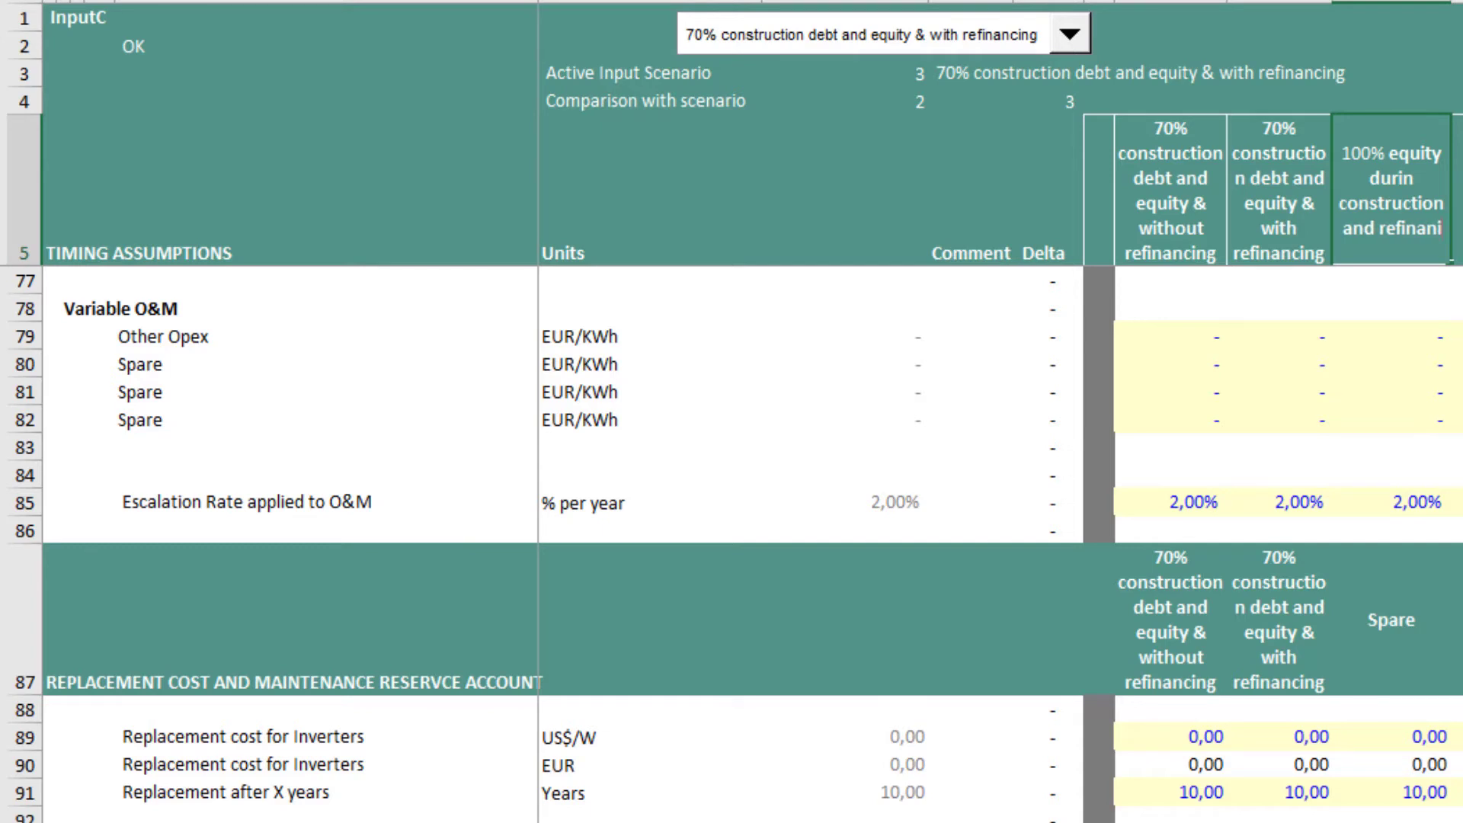
{"action": "key", "text": "BackSpace"}
{"action": "type", "text": "c"}
{"action": "type", "text": "ing"}
{"action": "key", "text": "ctrl+Return"}
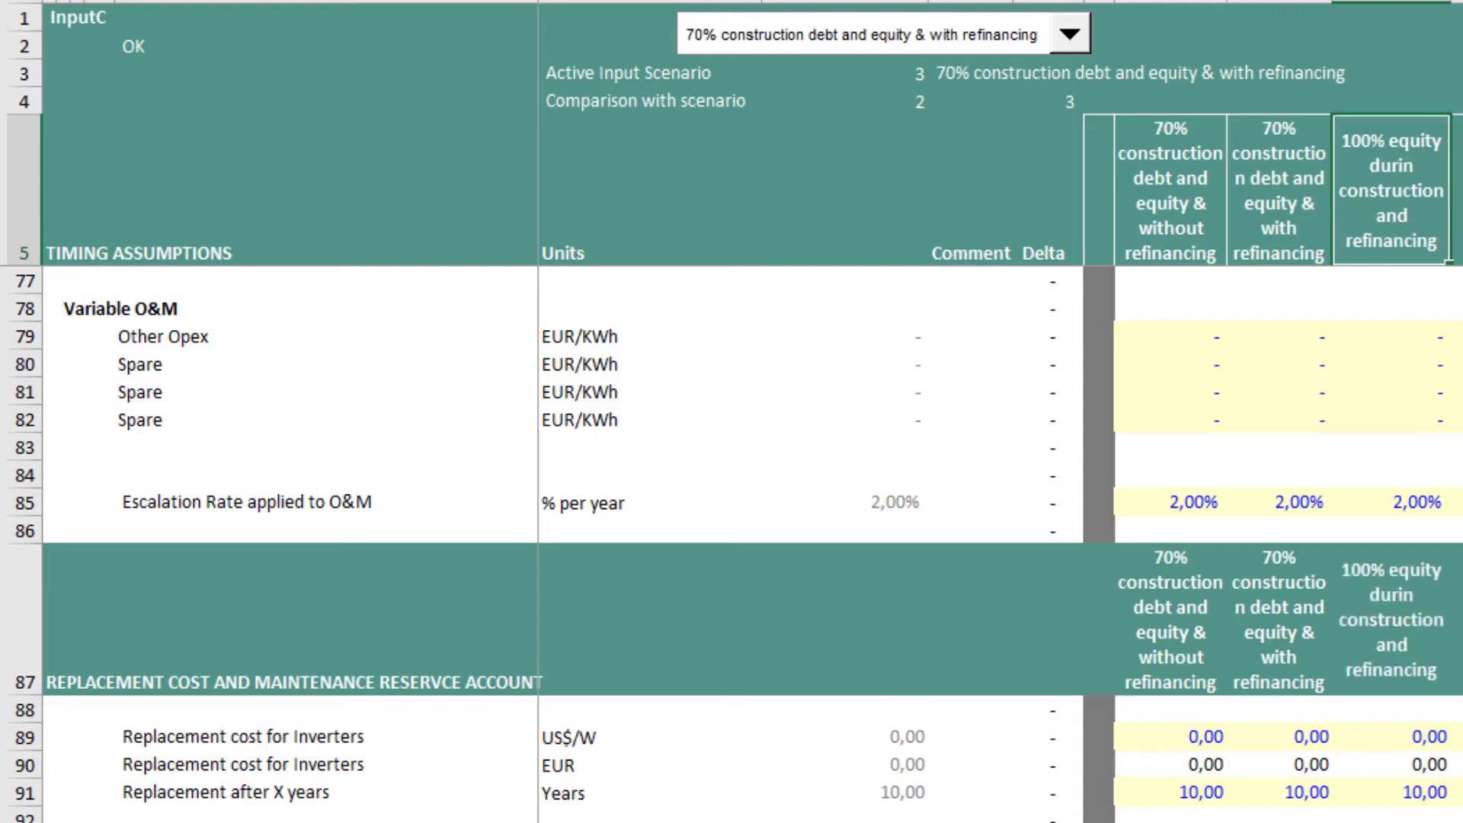
Set the active input scenario to "100% equity durin construction and refinancing".
{"action": "left_click", "coordinate": [1456, 391]}
{"action": "left_click", "coordinate": [1416, 318]}
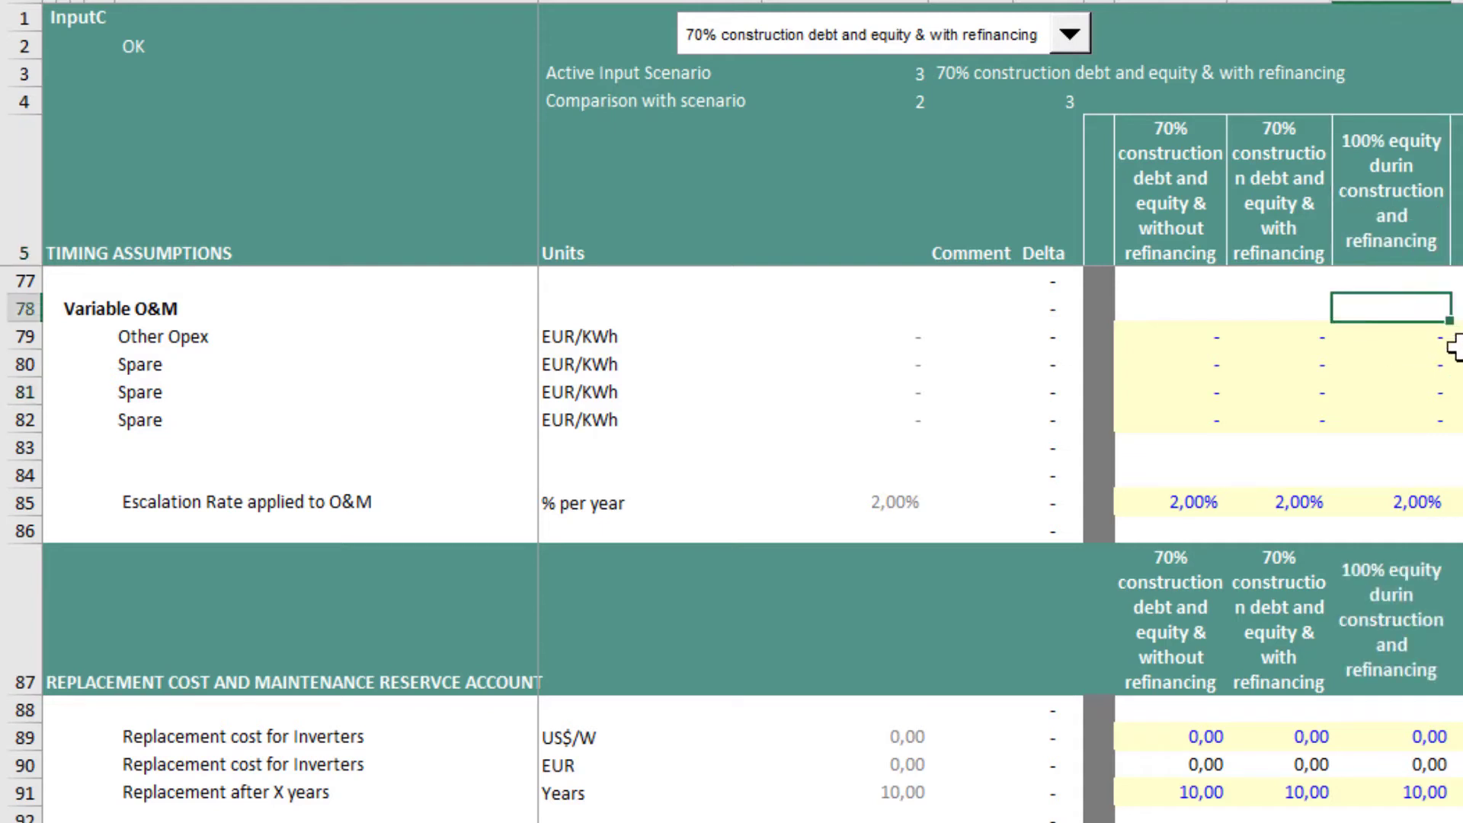
{"action": "scroll", "coordinate": [1452, 346], "scroll_direction": "up", "scroll_amount": 20}
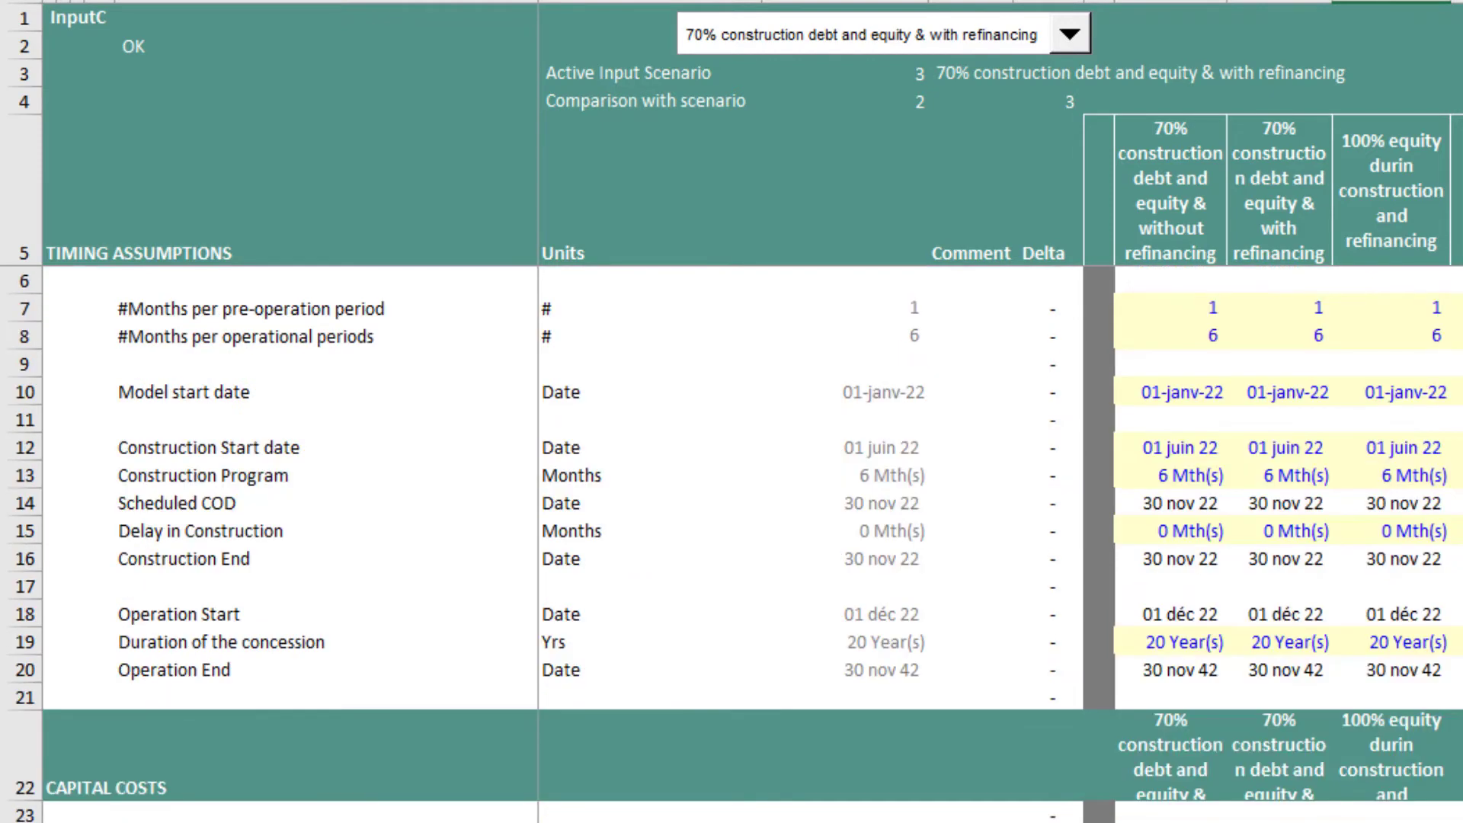
{"action": "left_click", "coordinate": [1368, 1]}
{"action": "scroll", "coordinate": [1415, 418], "scroll_direction": "down", "scroll_amount": 1}
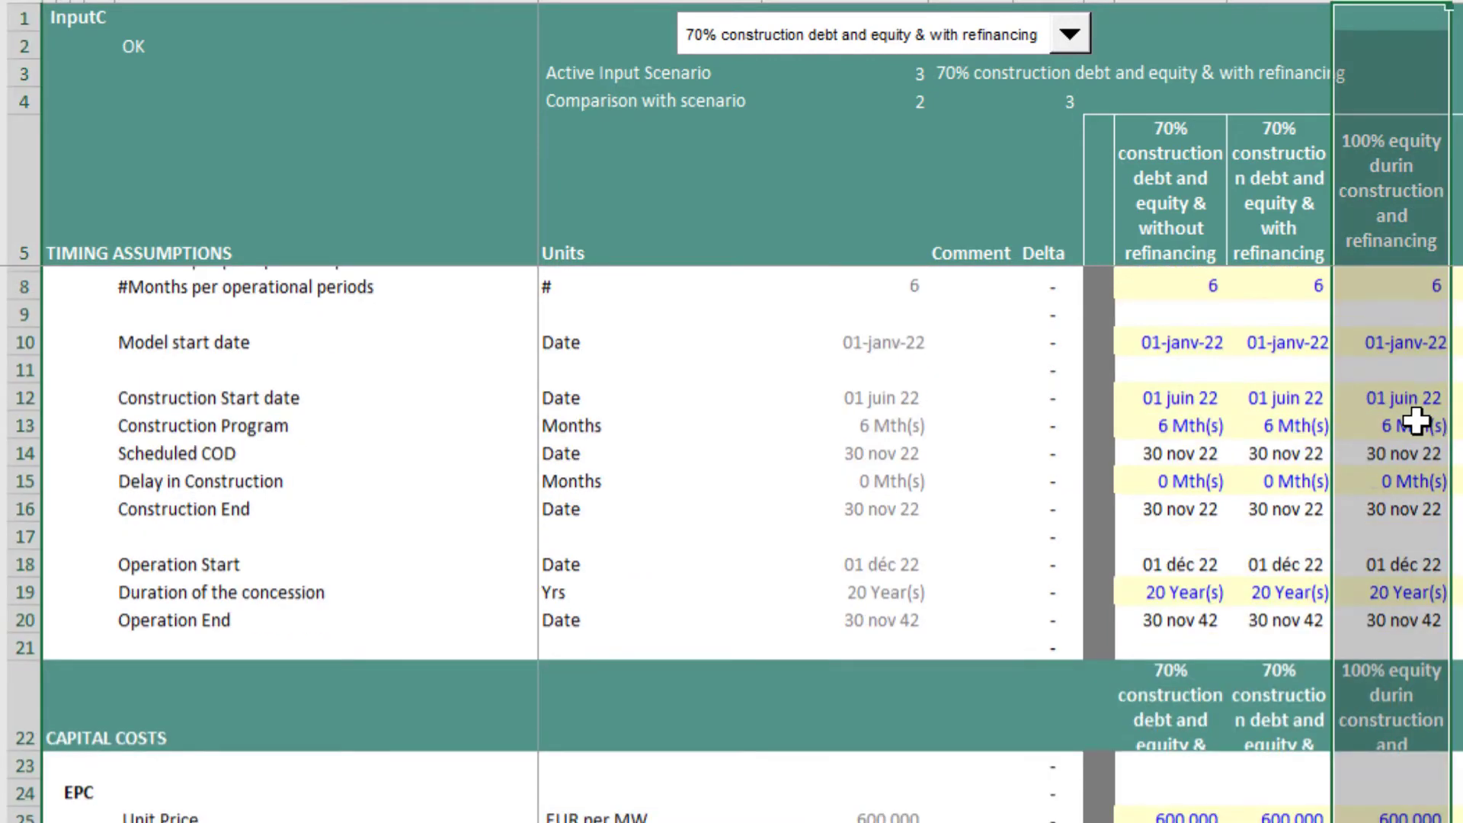
{"action": "left_click", "coordinate": [1013, 55]}
{"action": "left_click", "coordinate": [978, 119]}
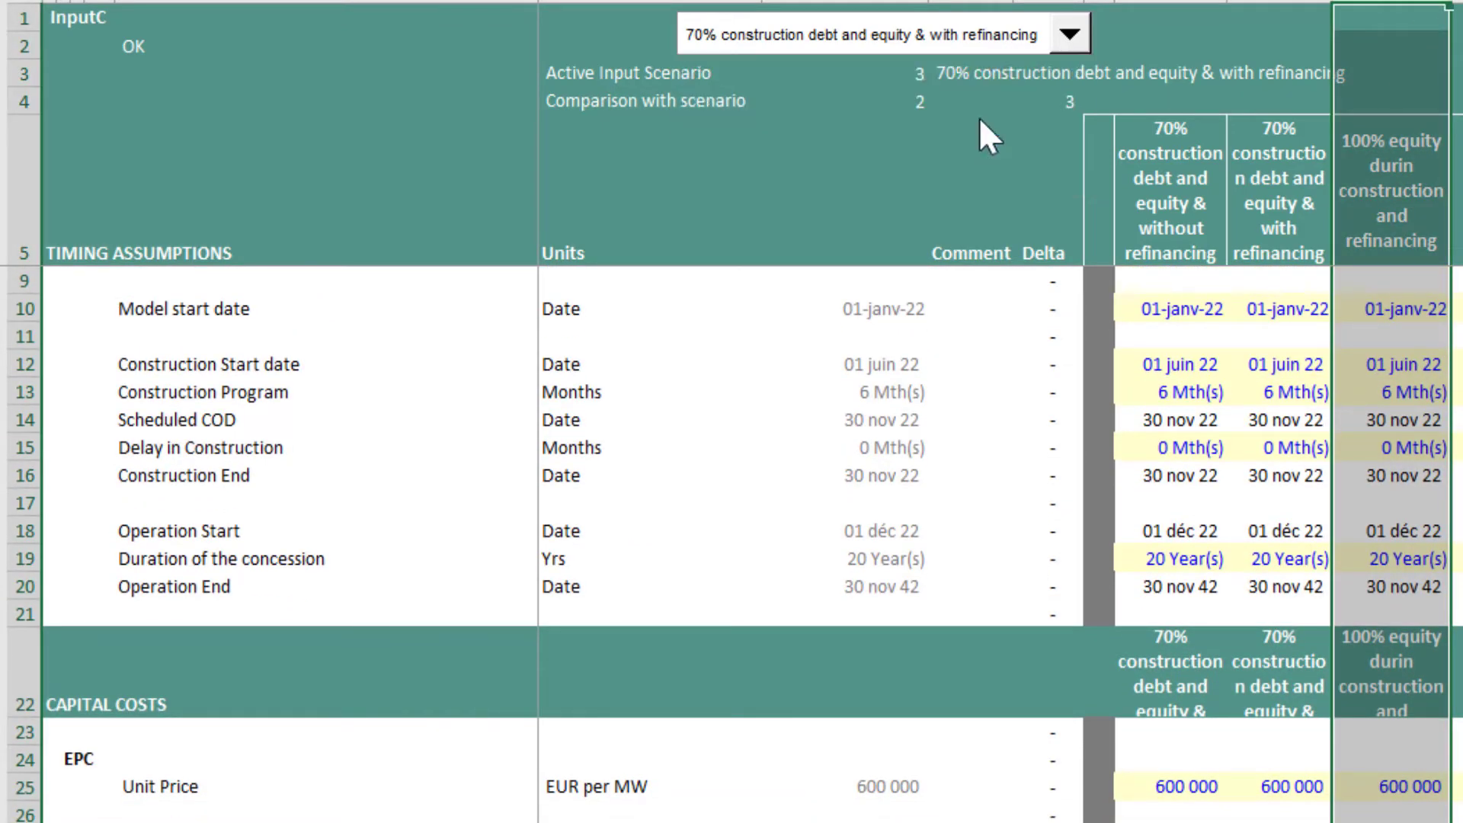
{"action": "left_click", "coordinate": [1388, 335]}
Set the percentage of construction debt in total construction financing to 0% for the 100% equity scenario.
{"action": "scroll", "coordinate": [1430, 424], "scroll_direction": "down", "scroll_amount": 15}
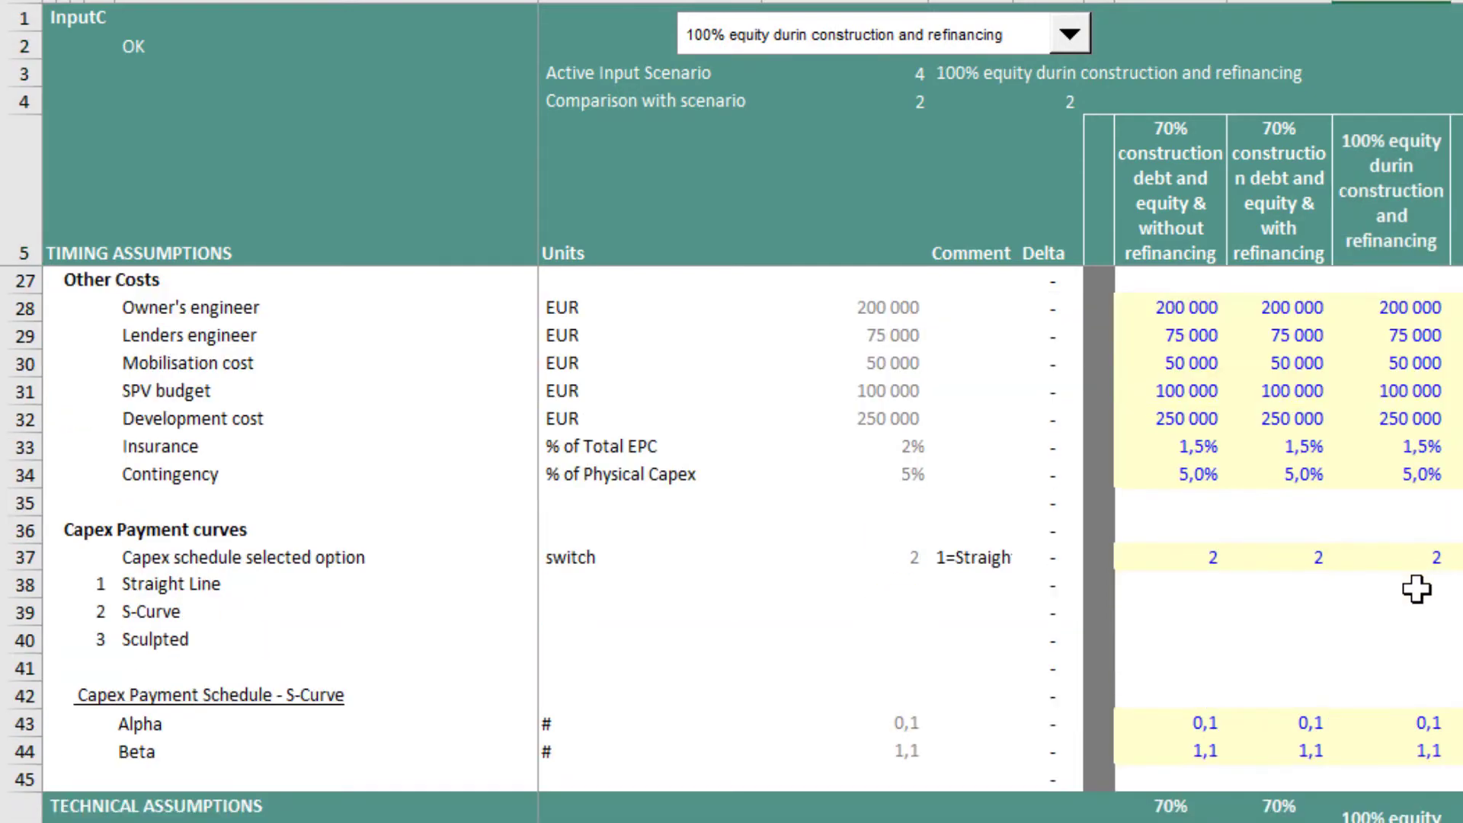
{"action": "scroll", "coordinate": [1426, 634], "scroll_direction": "down", "scroll_amount": 7}
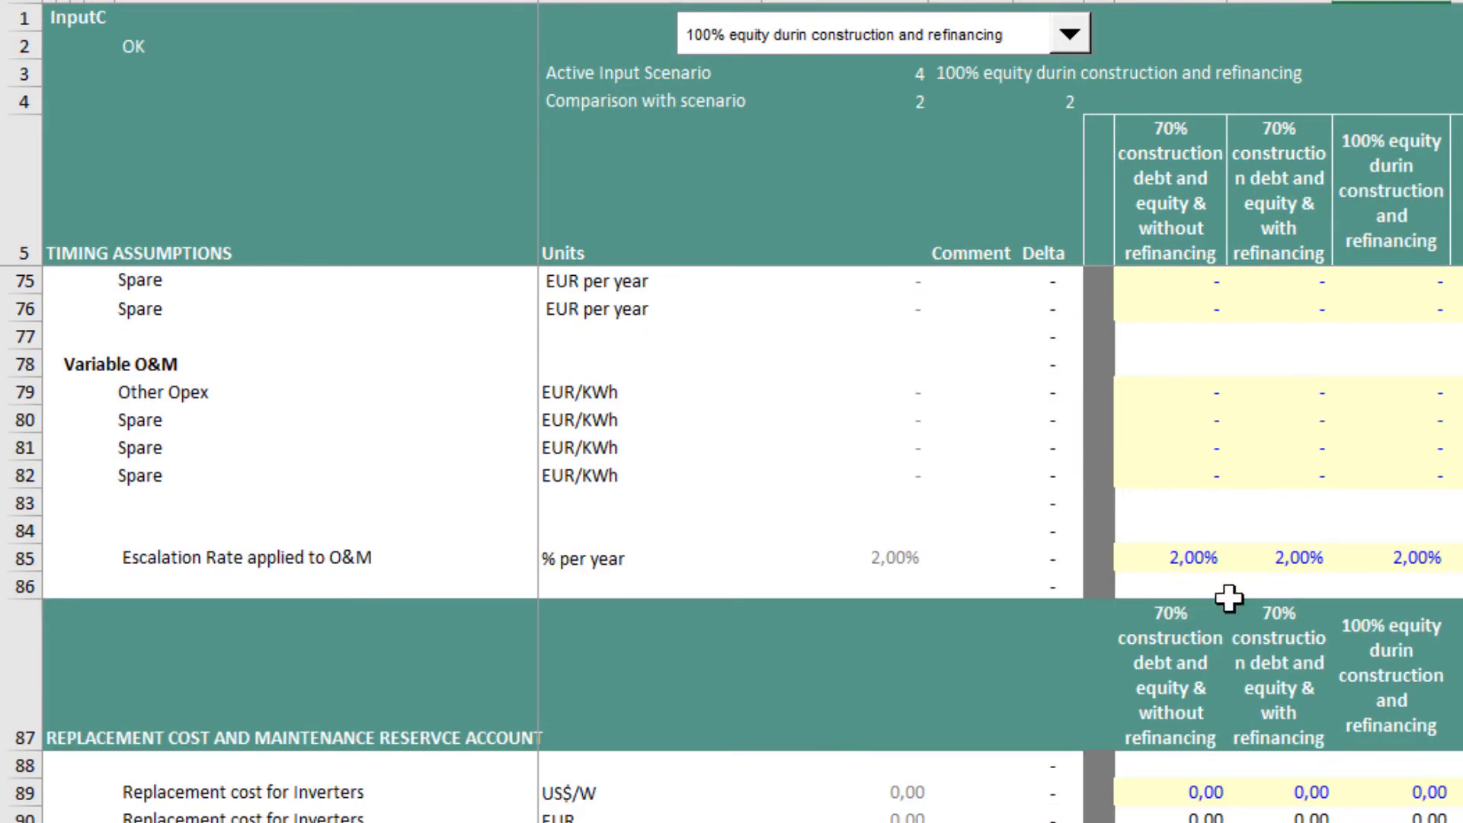
{"action": "scroll", "coordinate": [1347, 661], "scroll_direction": "down", "scroll_amount": 8}
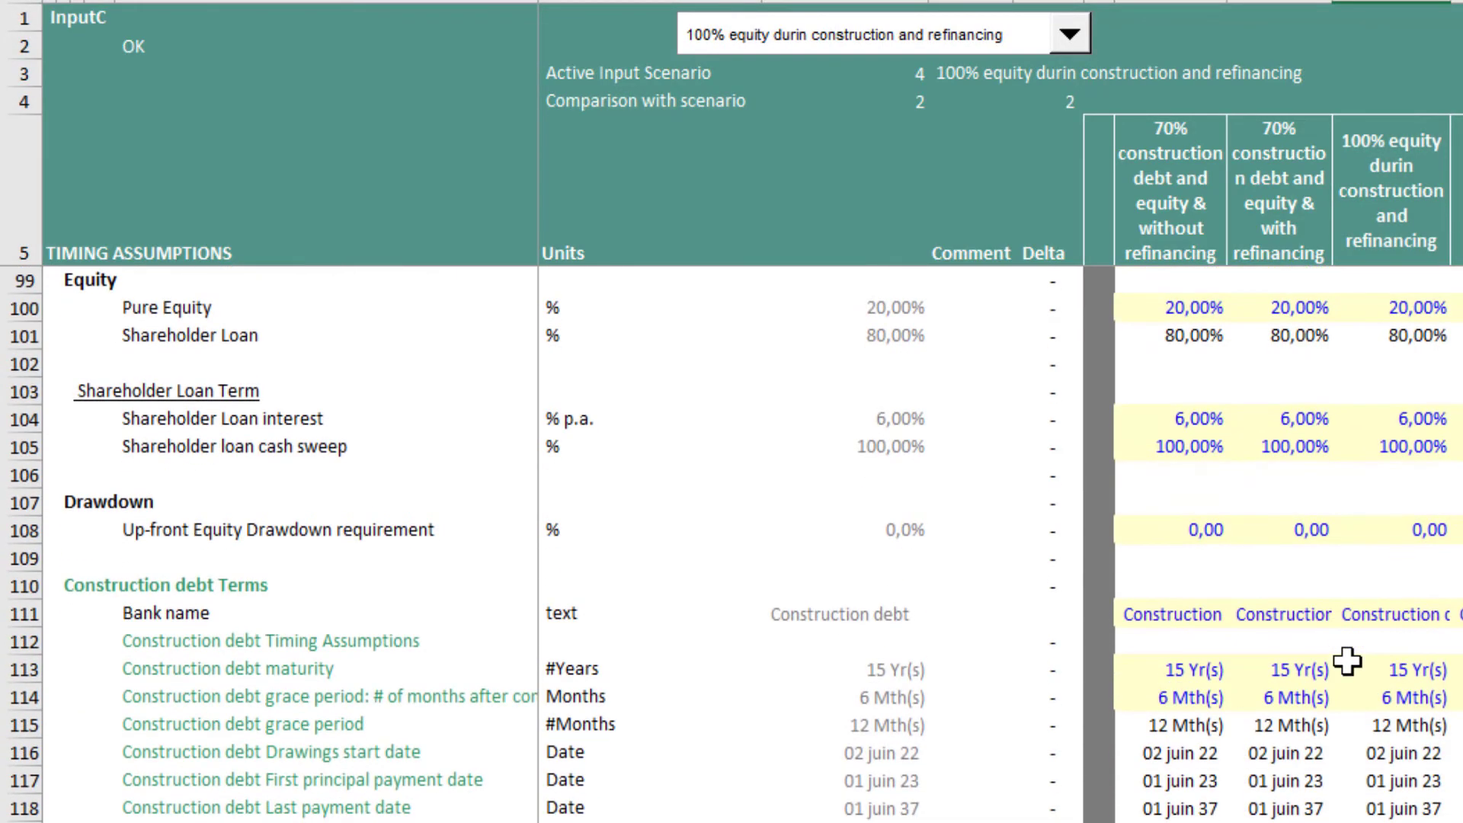
{"action": "scroll", "coordinate": [1347, 661], "scroll_direction": "up", "scroll_amount": 3}
{"action": "left_click", "coordinate": [1430, 570]}
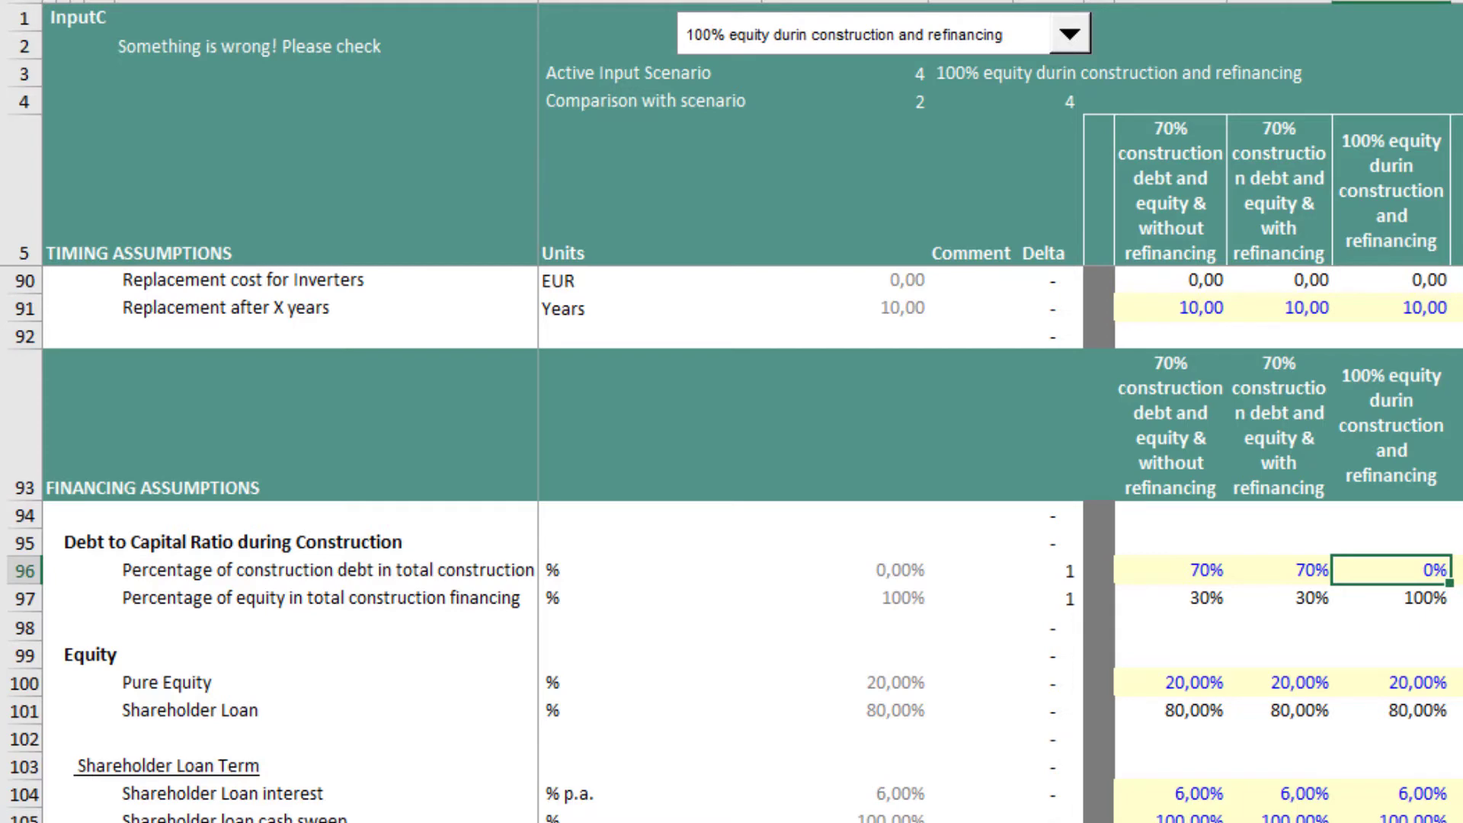
Review the 100% equity scenario's construction debt terms and its construction debt and equity refinanced percentages.
{"action": "scroll", "coordinate": [1410, 660], "scroll_direction": "down", "scroll_amount": 3}
{"action": "left_click_drag", "start_coordinate": [1410, 669], "coordinate": [1410, 808]}
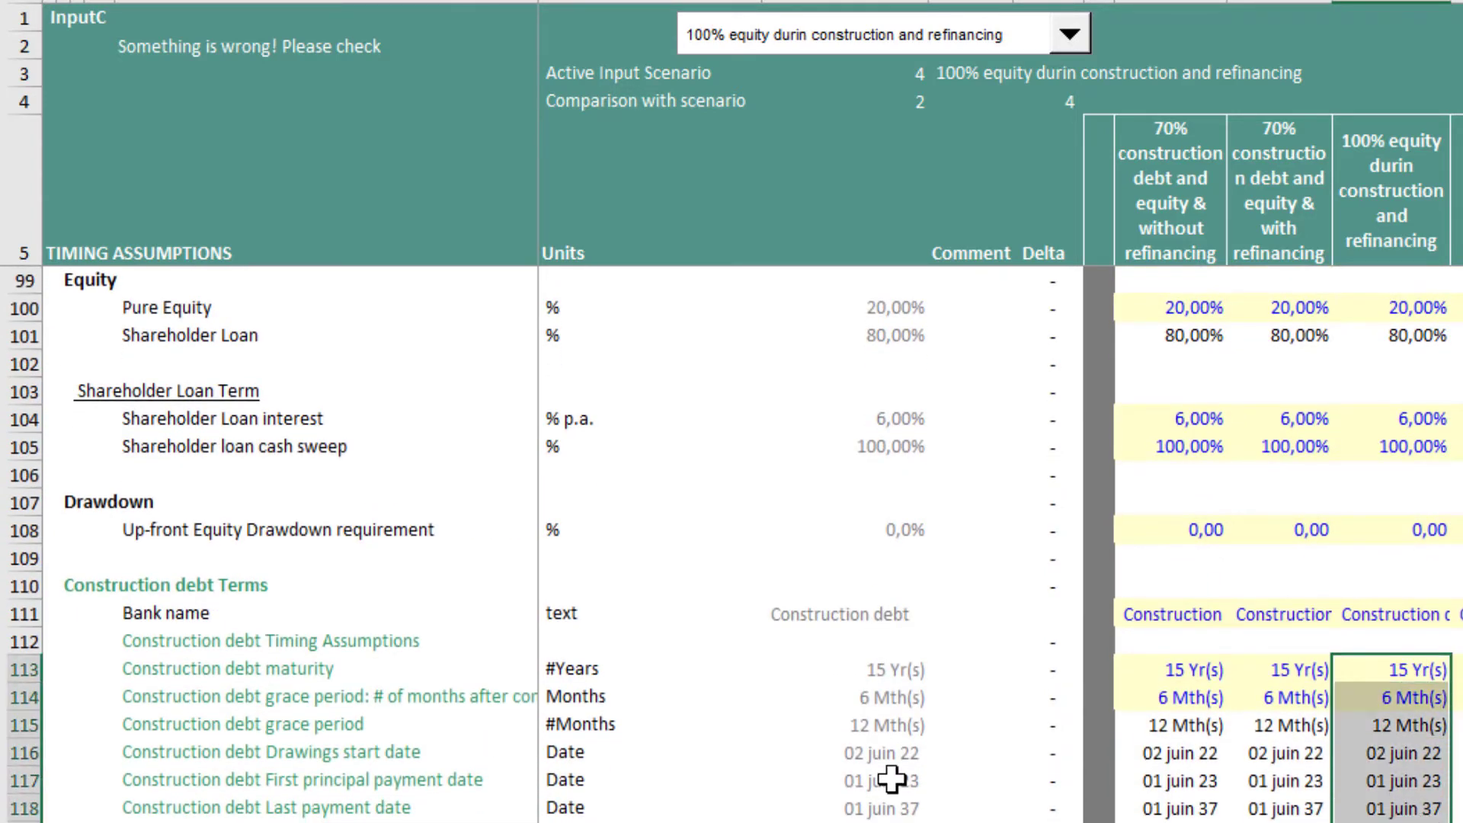
{"action": "scroll", "coordinate": [1338, 774], "scroll_direction": "down", "scroll_amount": 4}
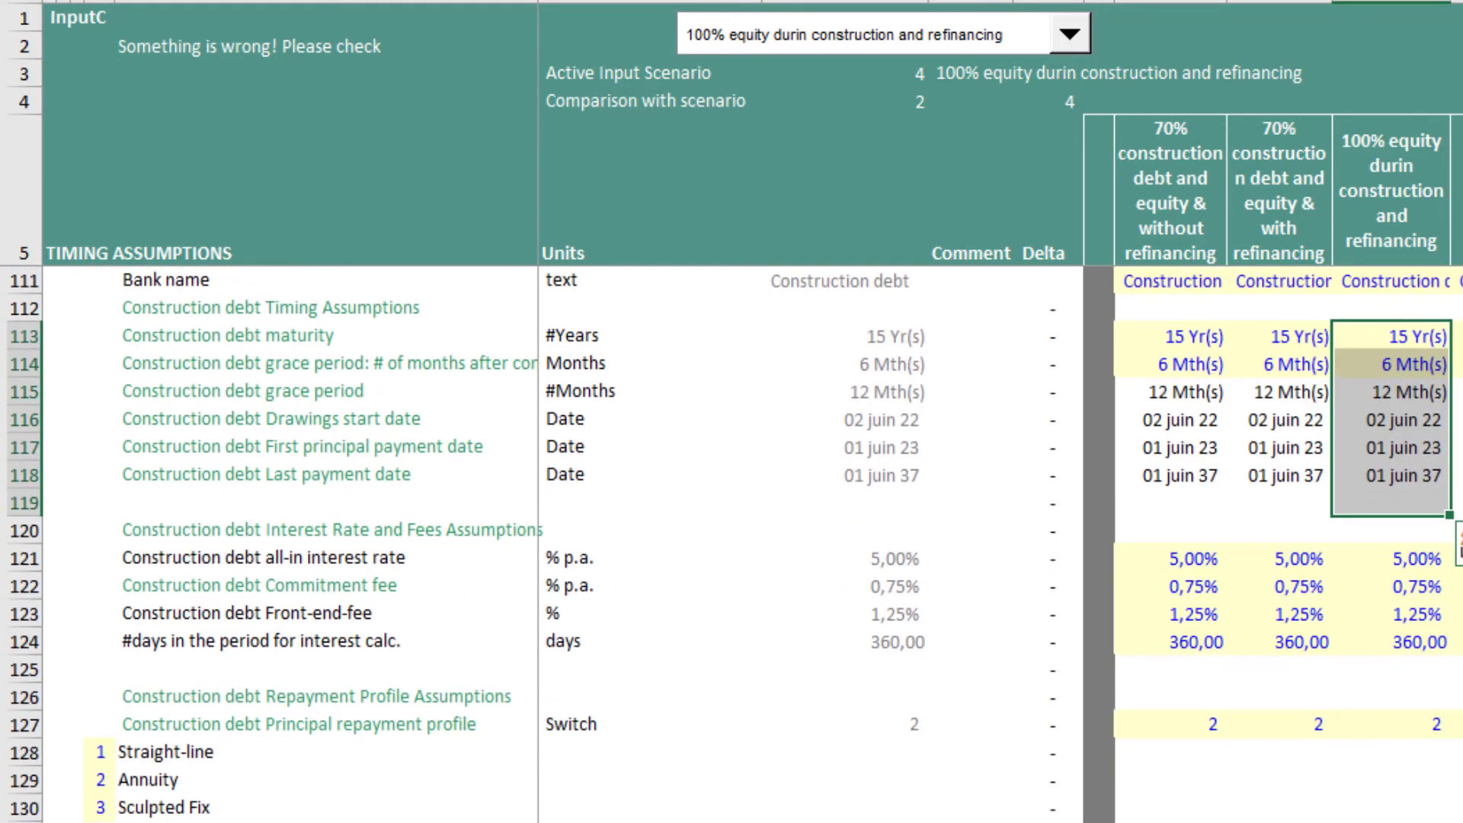
{"action": "scroll", "coordinate": [1456, 537], "scroll_direction": "down", "scroll_amount": 3}
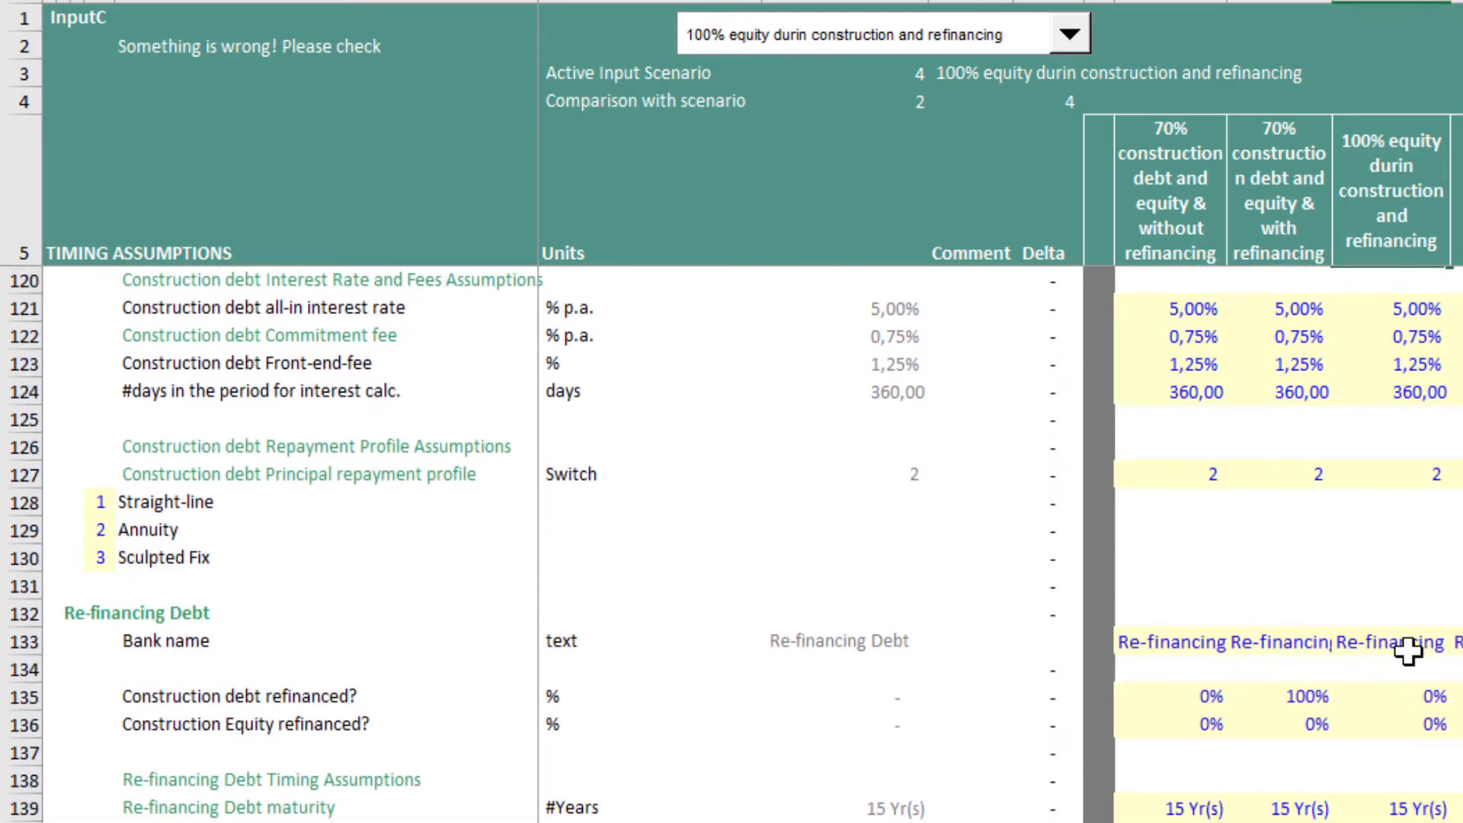
{"action": "left_click", "coordinate": [1413, 644]}
{"action": "left_click", "coordinate": [1412, 696]}
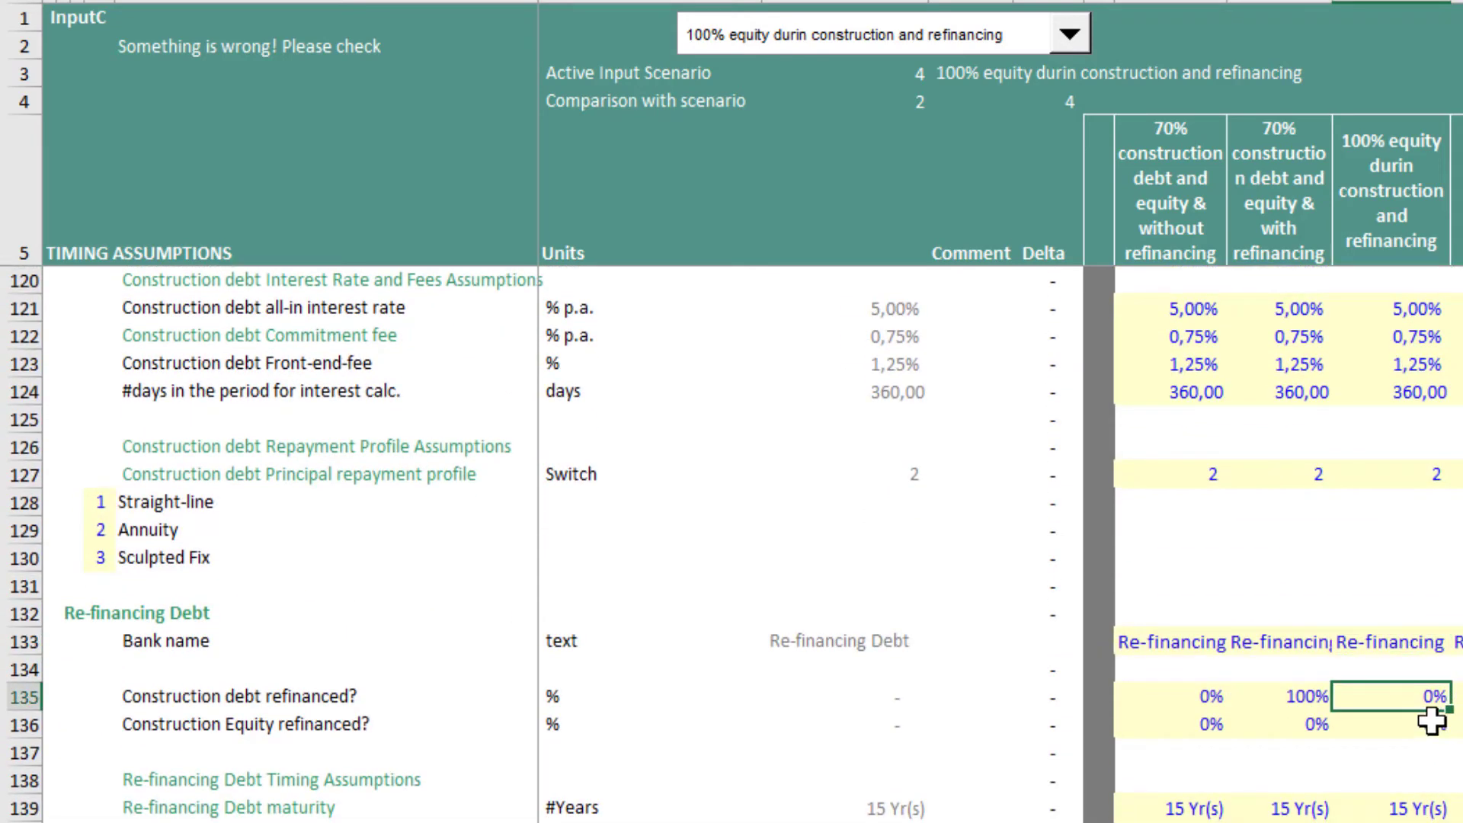
{"action": "key", "text": "Down"}
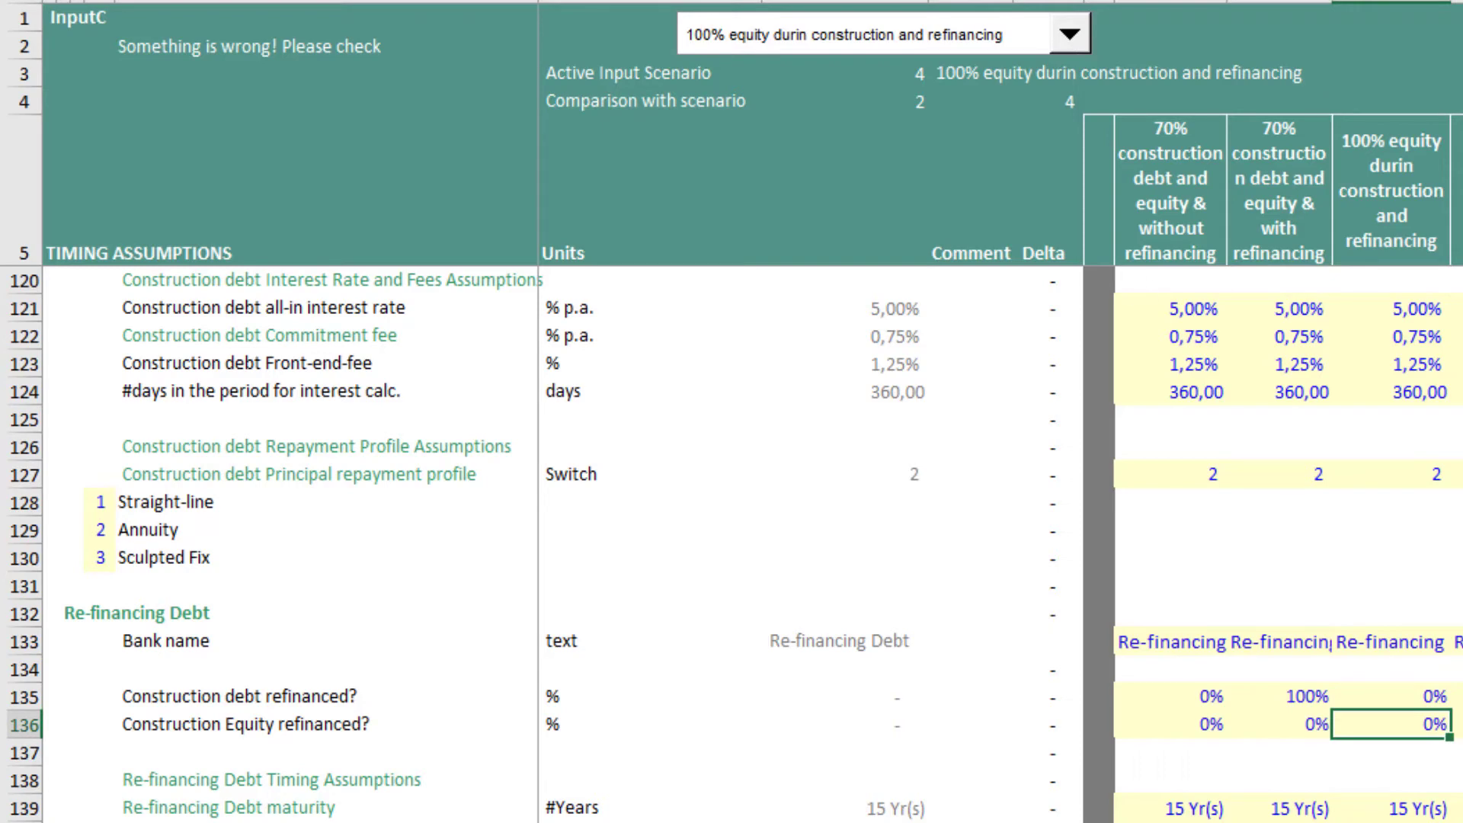
Check the Shareholder IRR and Min Periodical Senior DSCR on the Summary sheet for the 100% equity scenario.
{"action": "key", "text": "ctrl+Page_Up"}
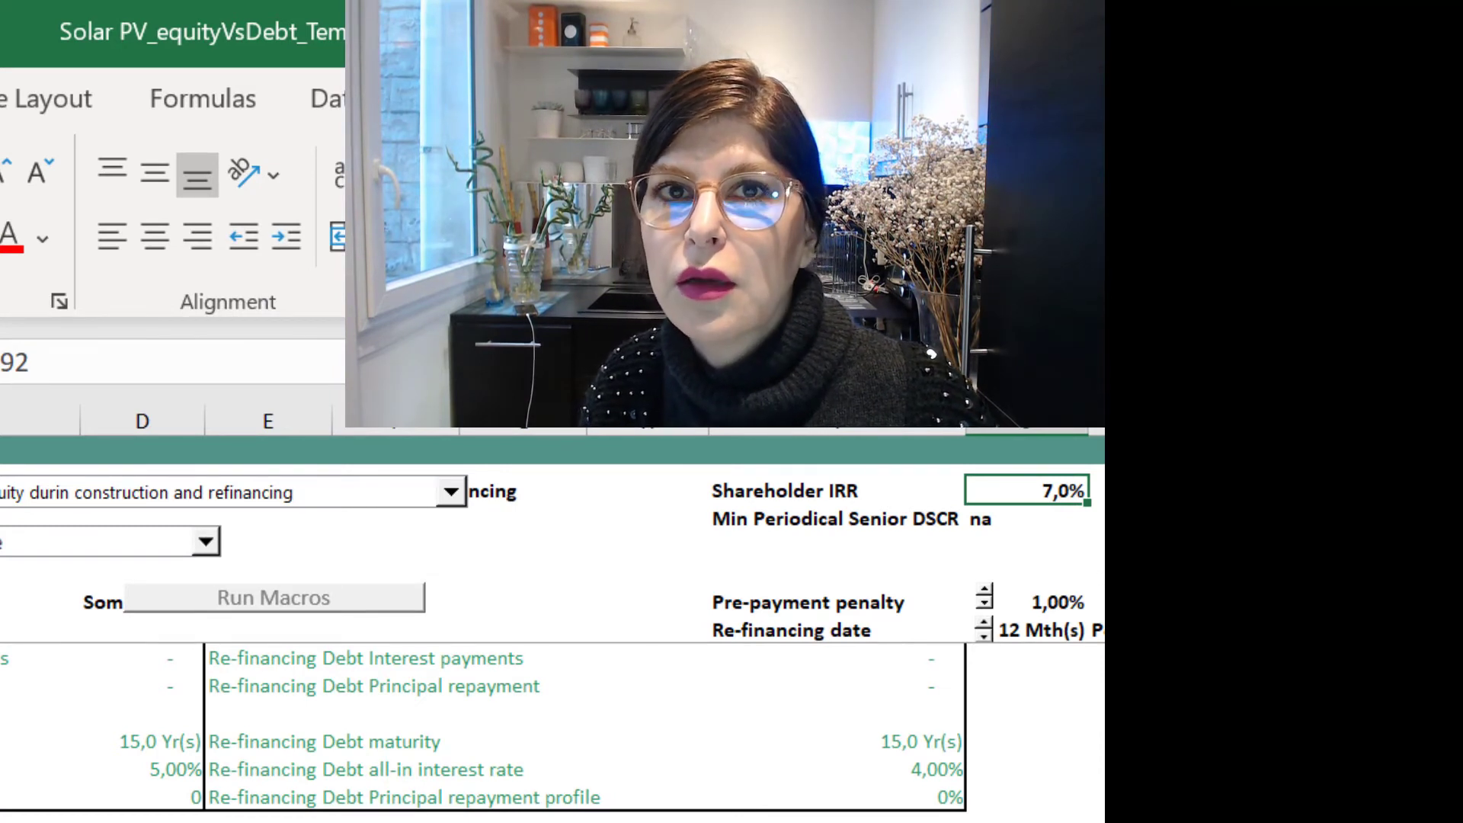
{"action": "left_click", "coordinate": [988, 531]}
{"action": "left_click", "coordinate": [838, 522]}
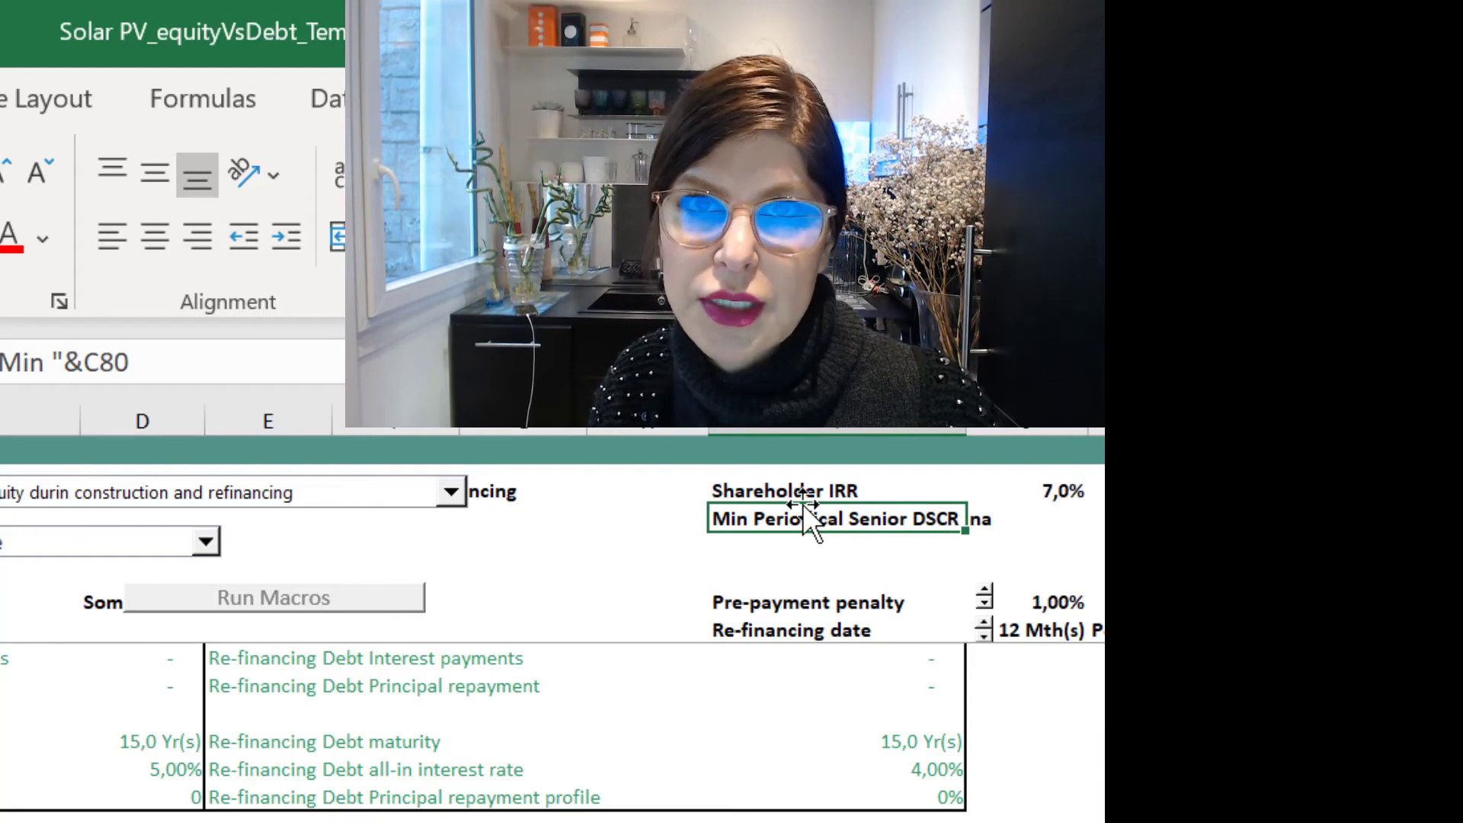
{"action": "left_click", "coordinate": [1074, 489]}
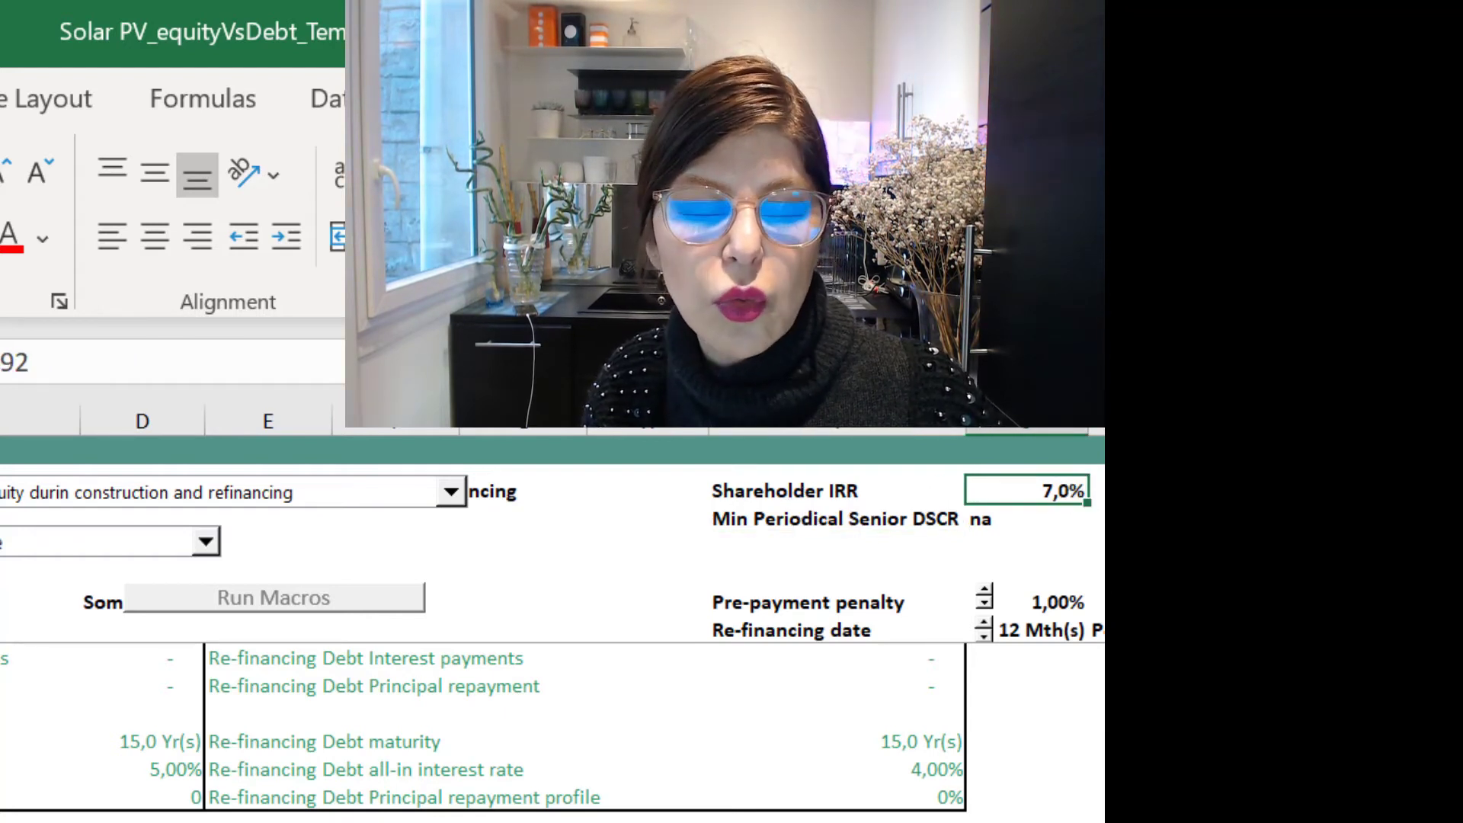
Return to InputC and set Construction Equity refinanced to 70% for the 100% equity scenario.
{"action": "key", "text": "ctrl+Page_Up"}
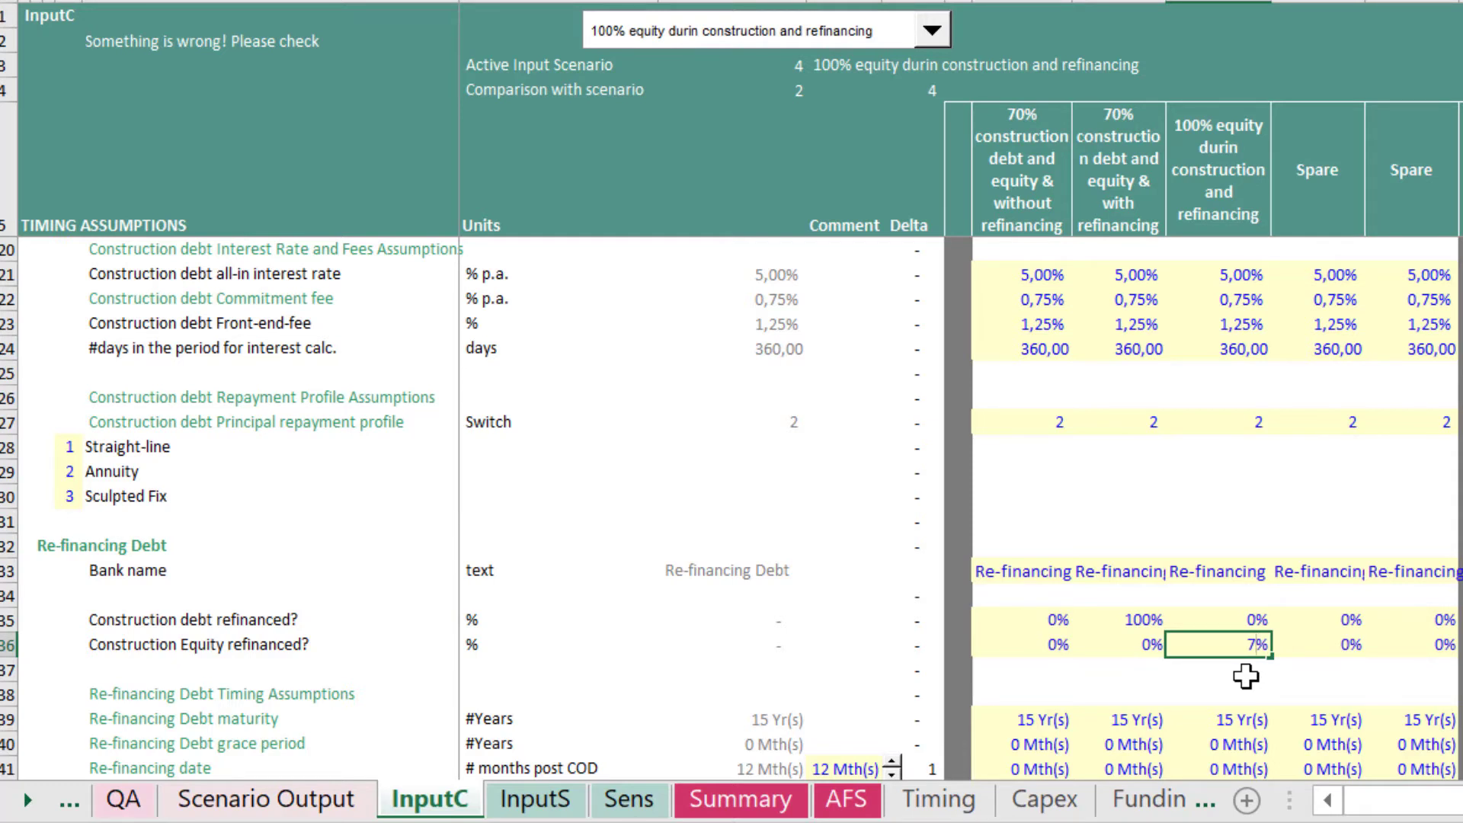
{"action": "type", "text": "0"}
{"action": "key", "text": "ctrl+Return"}
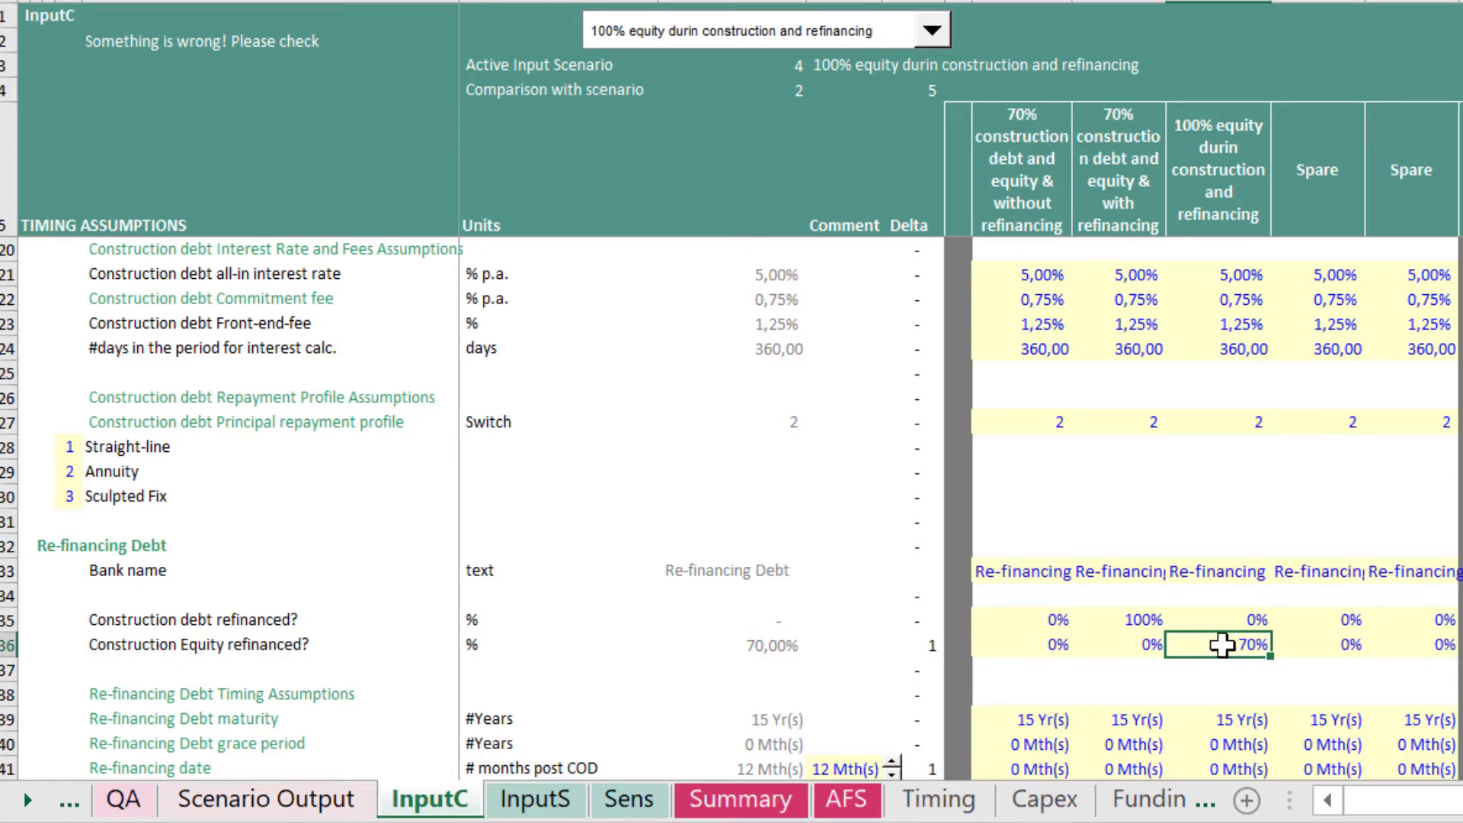
Compare the Re-financing Debt all-in interest rate of the 100% equity scenario with the 70% construction debt scenario with refinancing.
{"action": "scroll", "coordinate": [1221, 645], "scroll_direction": "down", "scroll_amount": 5}
{"action": "left_click", "coordinate": [1211, 544]}
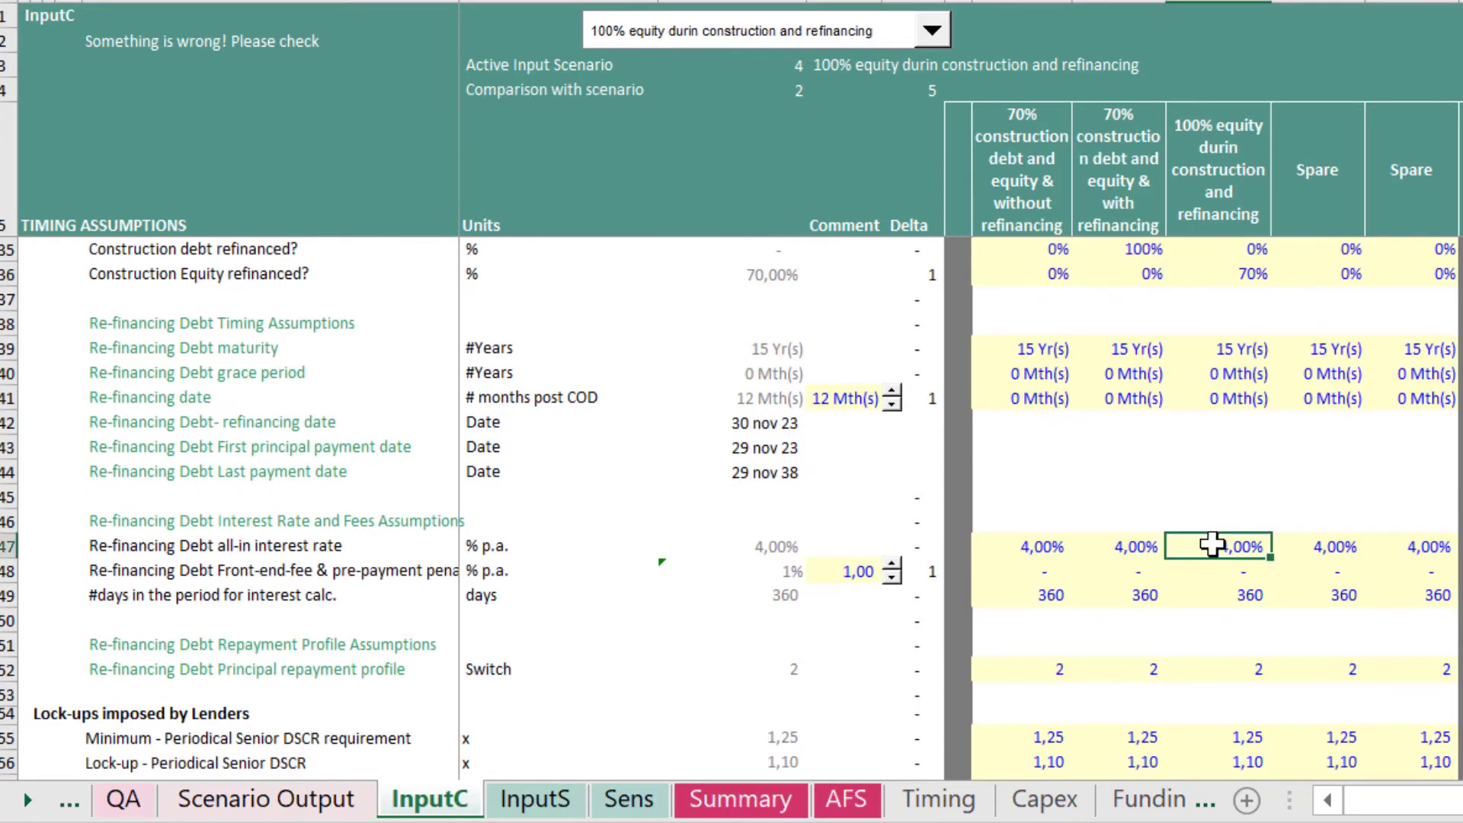
{"action": "left_click", "coordinate": [1131, 547]}
{"action": "left_click", "coordinate": [1245, 548]}
{"action": "scroll", "coordinate": [1315, 674], "scroll_direction": "down", "scroll_amount": 4}
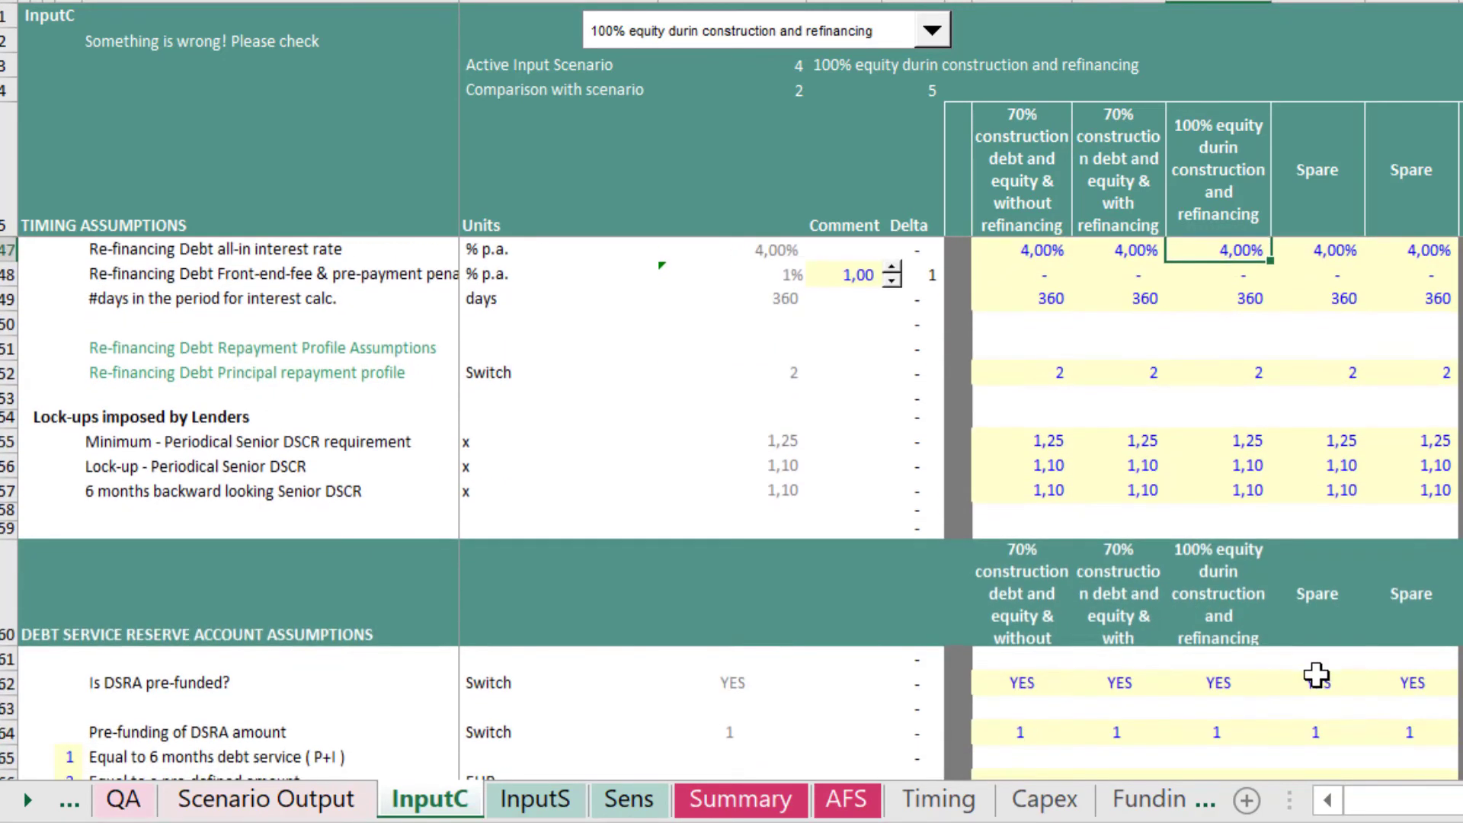
{"action": "scroll", "coordinate": [1316, 675], "scroll_direction": "up", "scroll_amount": 2}
Check the Re-financing Debt front-end-fee and re-financing date inputs, and open the Summary sheet.
{"action": "left_click", "coordinate": [775, 425]}
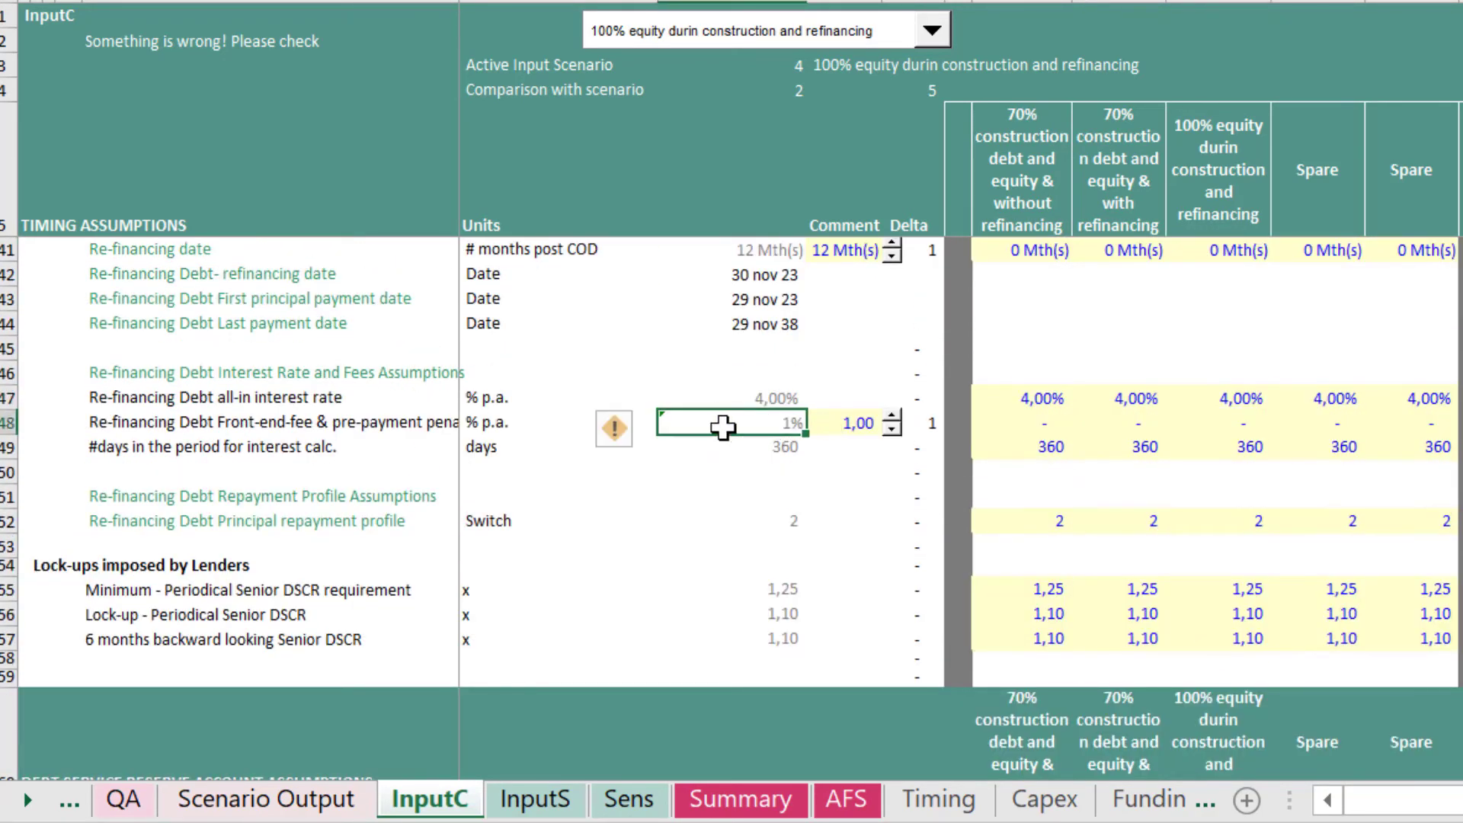
{"action": "left_click", "coordinate": [823, 254]}
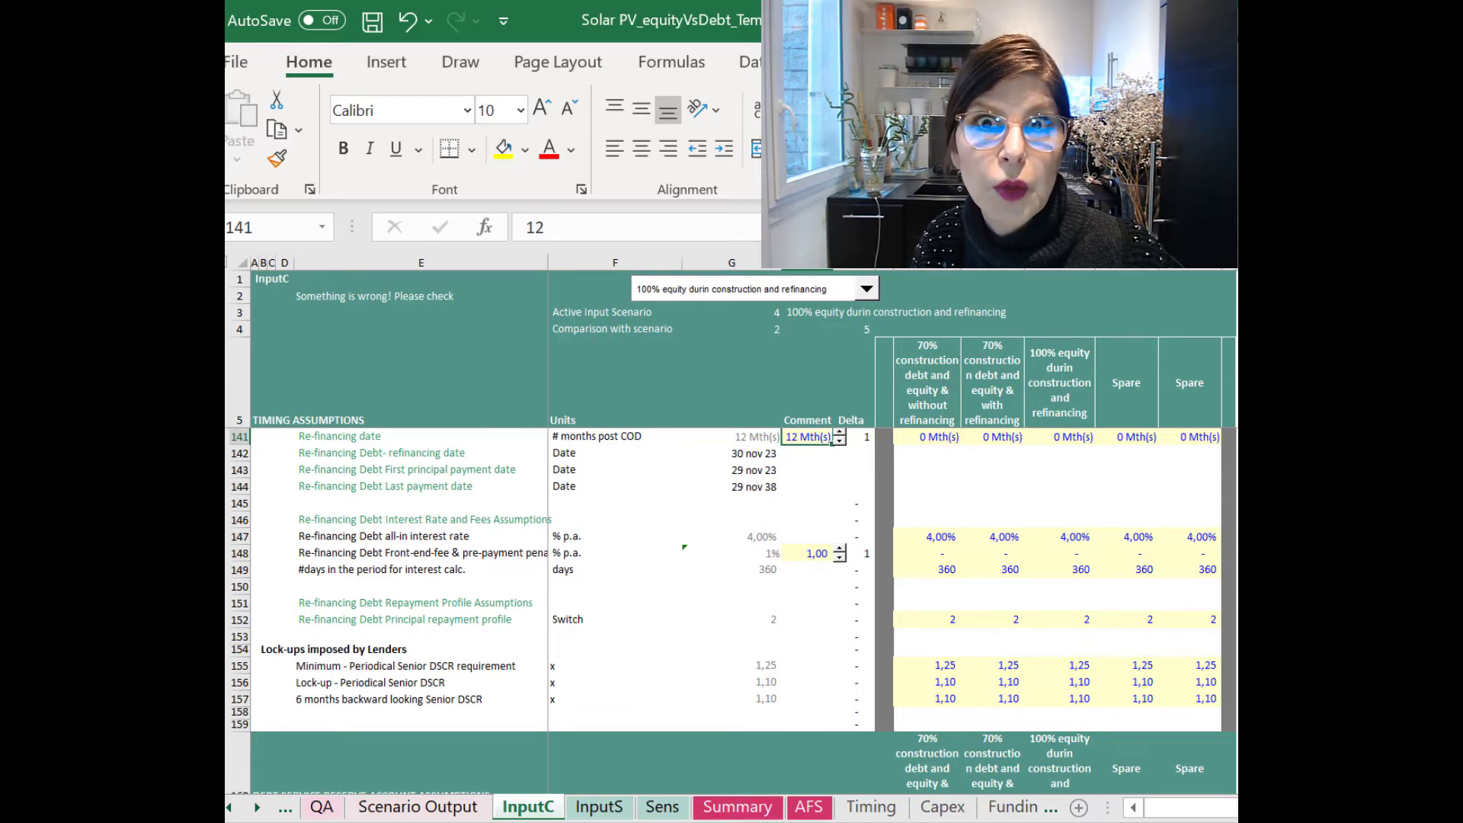
{"action": "scroll", "coordinate": [947, 614], "scroll_direction": "up", "scroll_amount": 1}
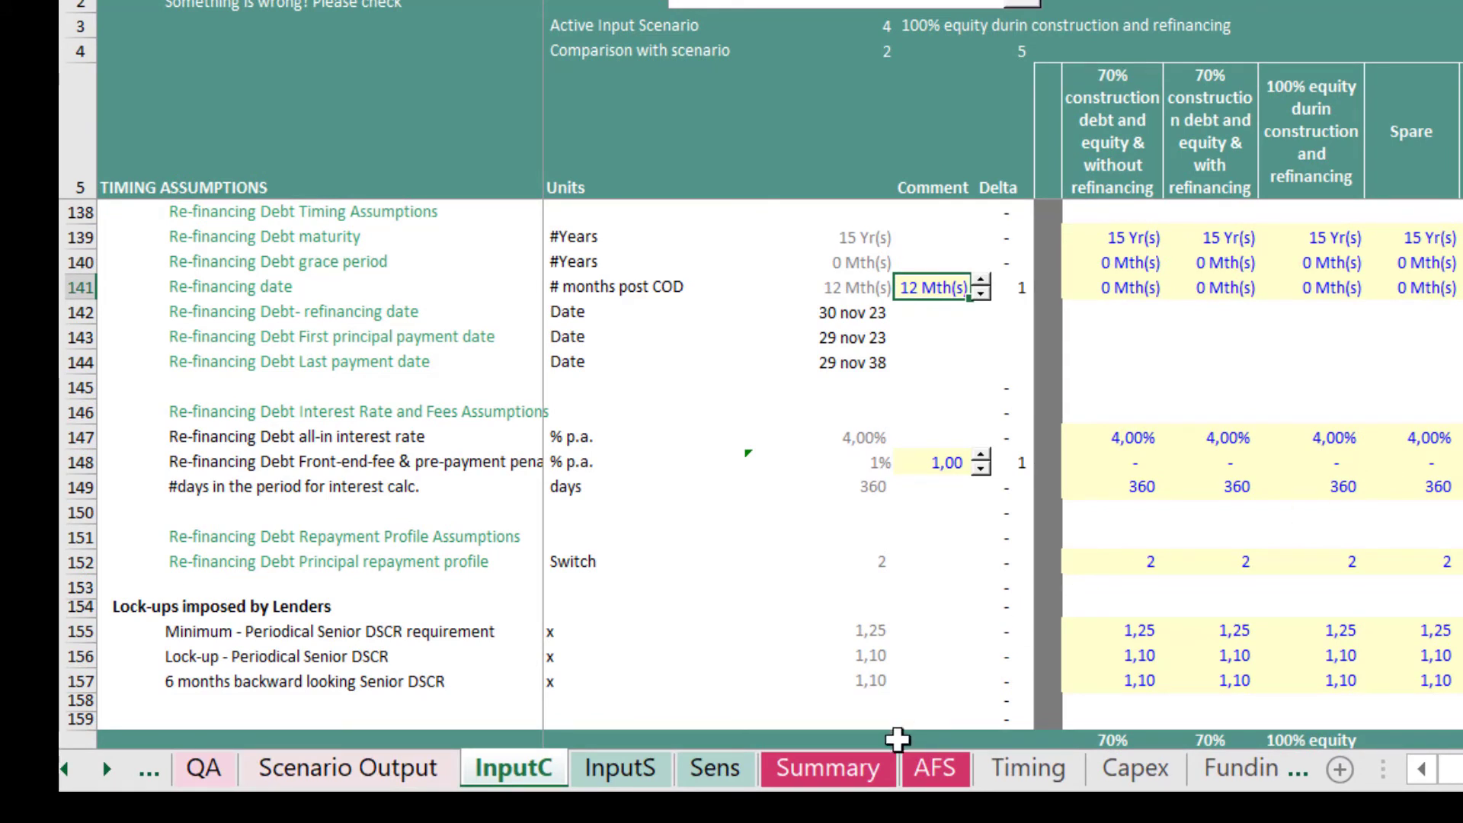
{"action": "left_click", "coordinate": [808, 769]}
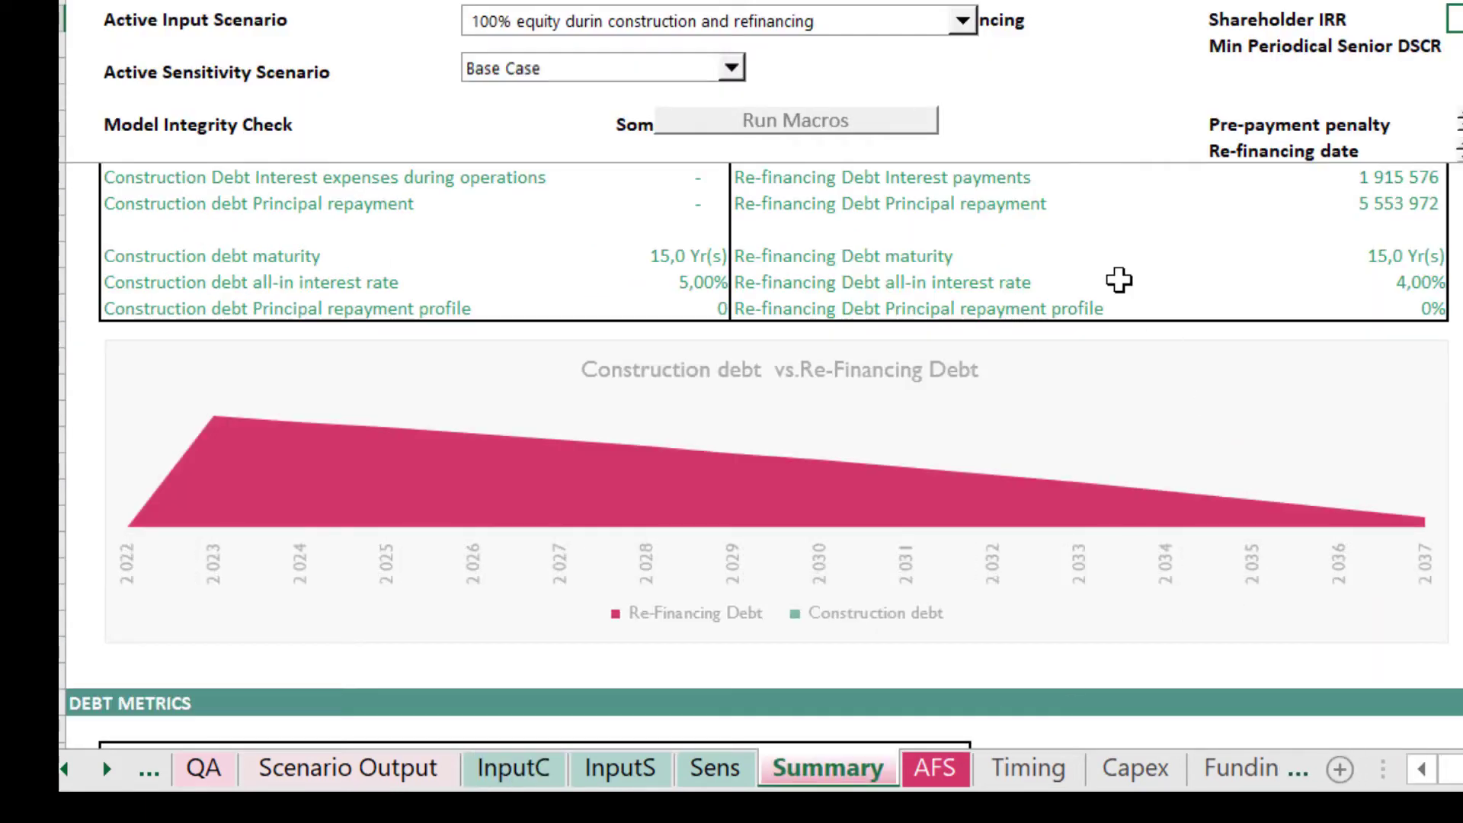
Run the model macros and set the active input scenario to "70% construction debt and equity & without refinancing".
{"action": "left_click", "coordinate": [875, 128]}
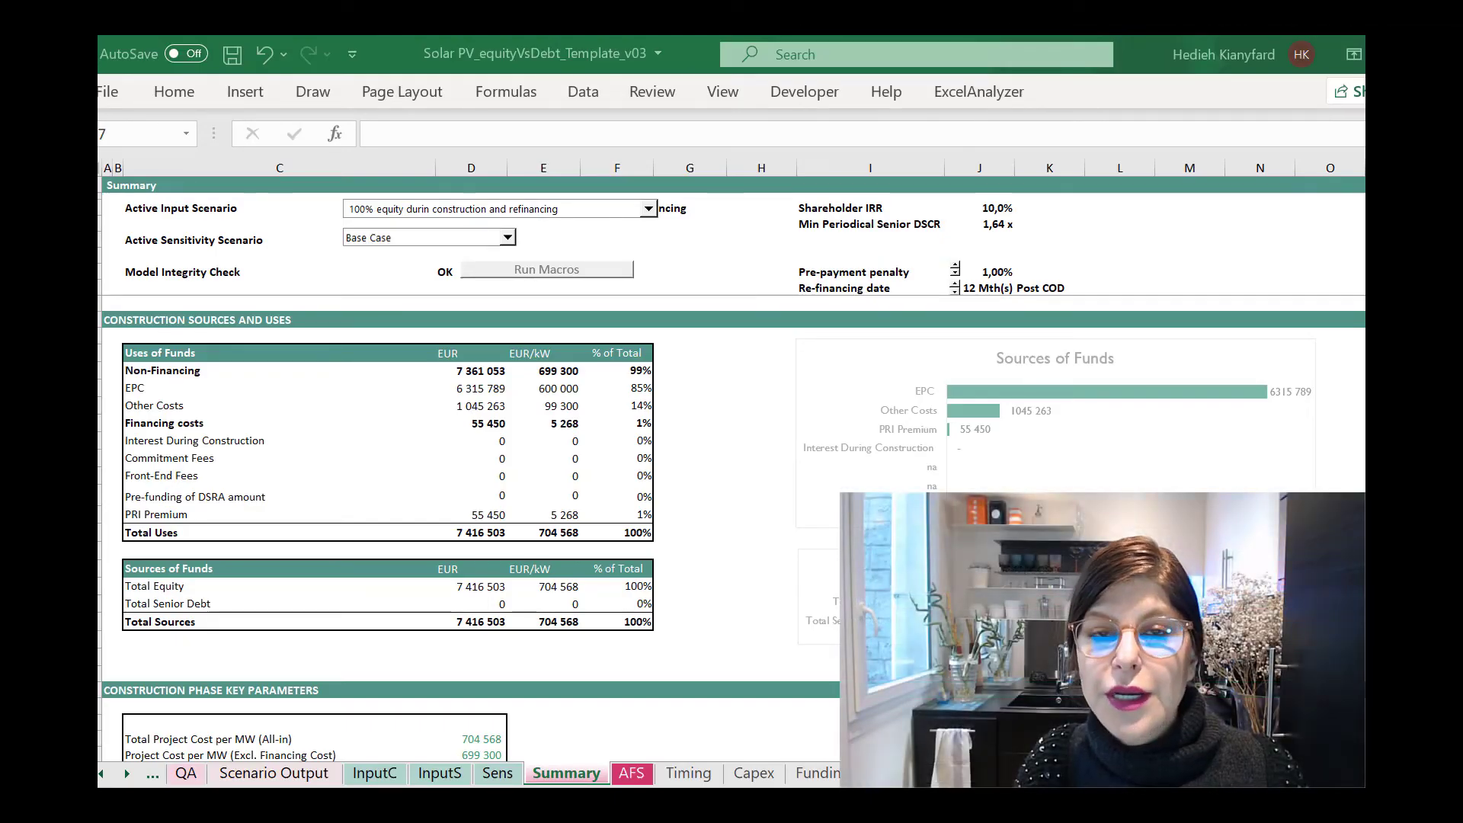
{"action": "left_click", "coordinate": [621, 217]}
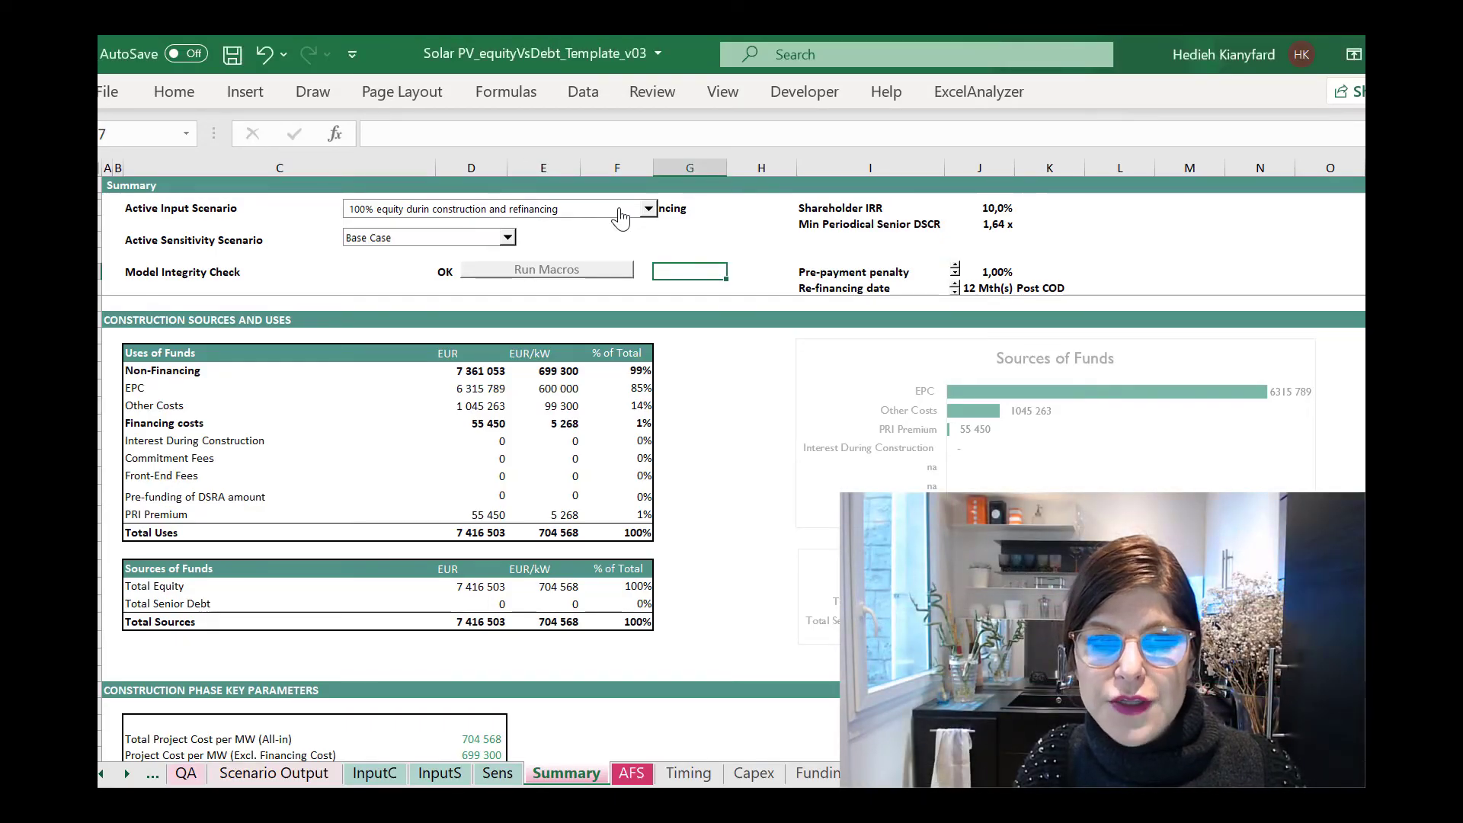
{"action": "left_click", "coordinate": [621, 217]}
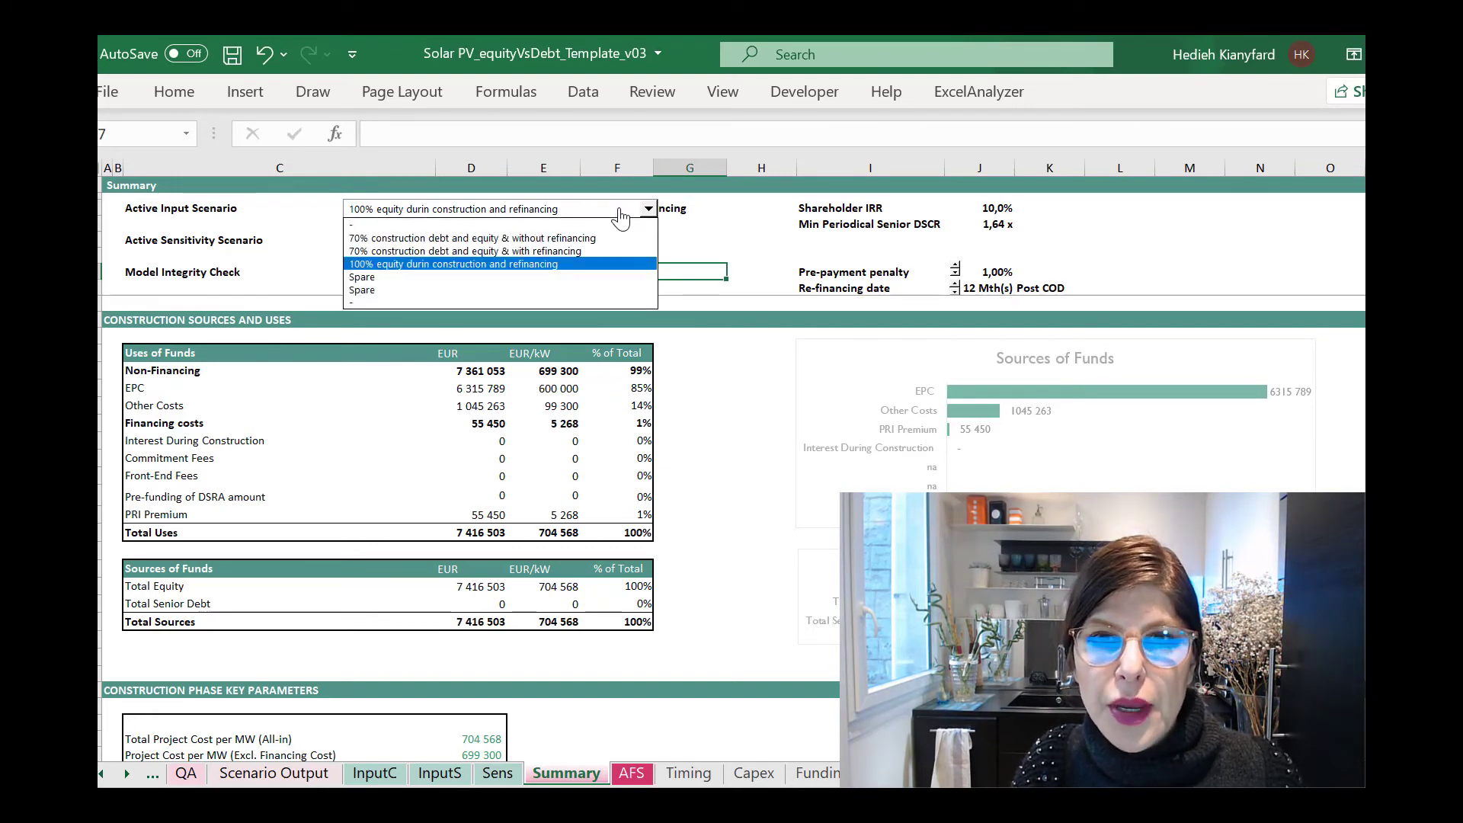
{"action": "left_click", "coordinate": [592, 241]}
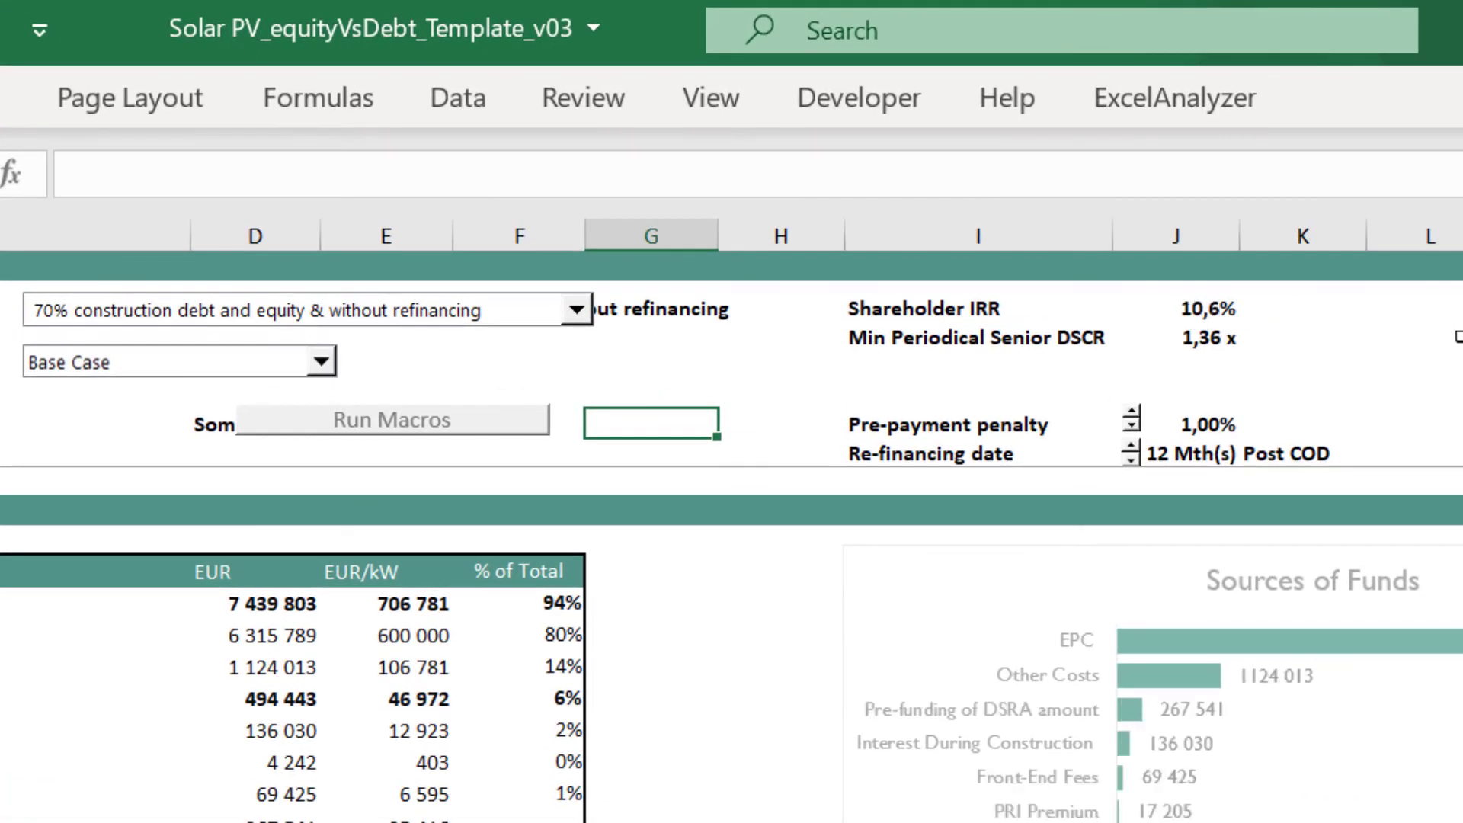
Add the heading "SH return" in column L beside the key results, with the labels Scn1, Scn2 and Scn3 below it.
{"action": "left_click", "coordinate": [1143, 239]}
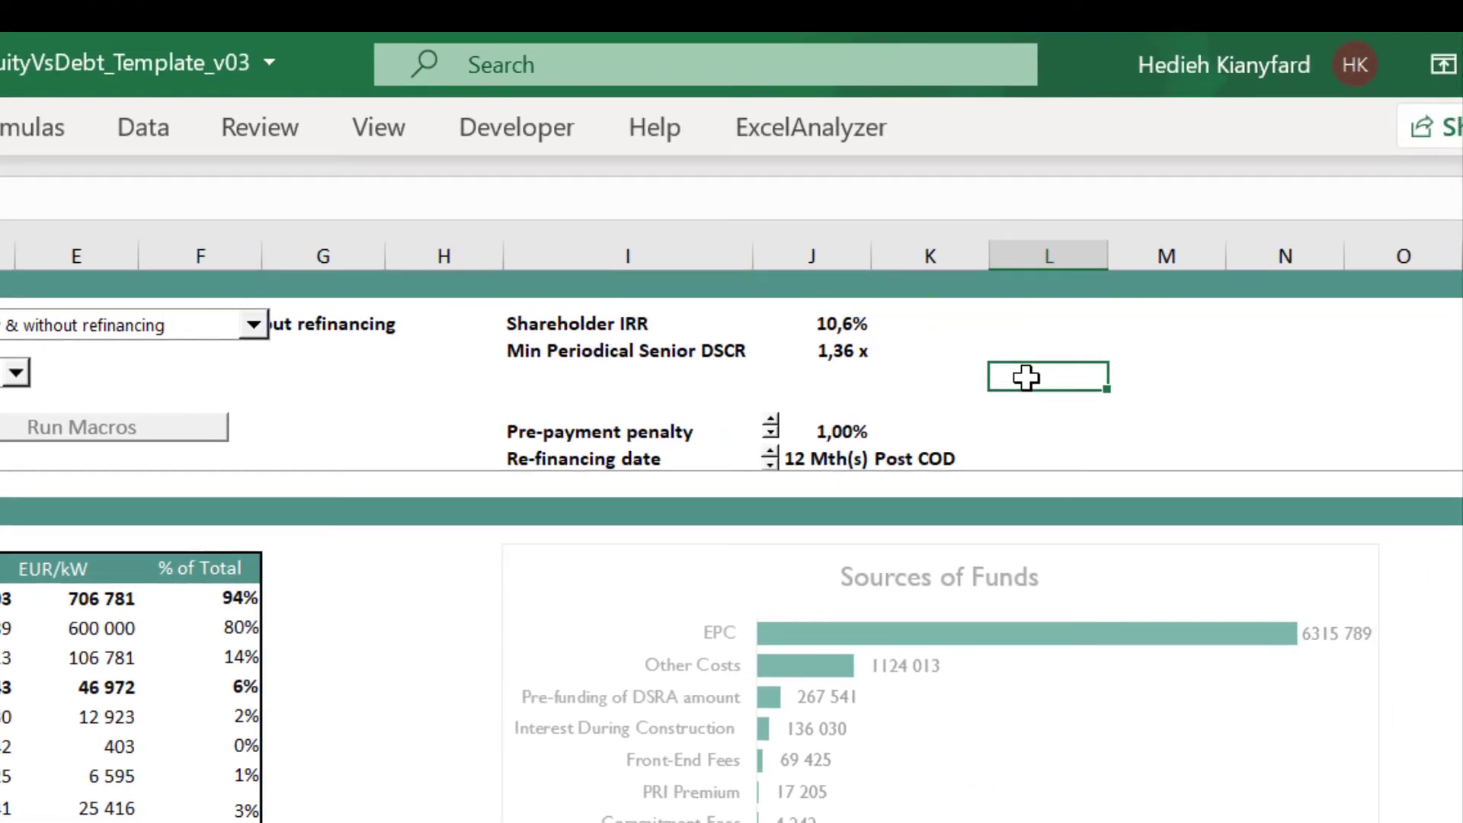
{"action": "key", "text": "Up"}
{"action": "type", "text": "SH return"}
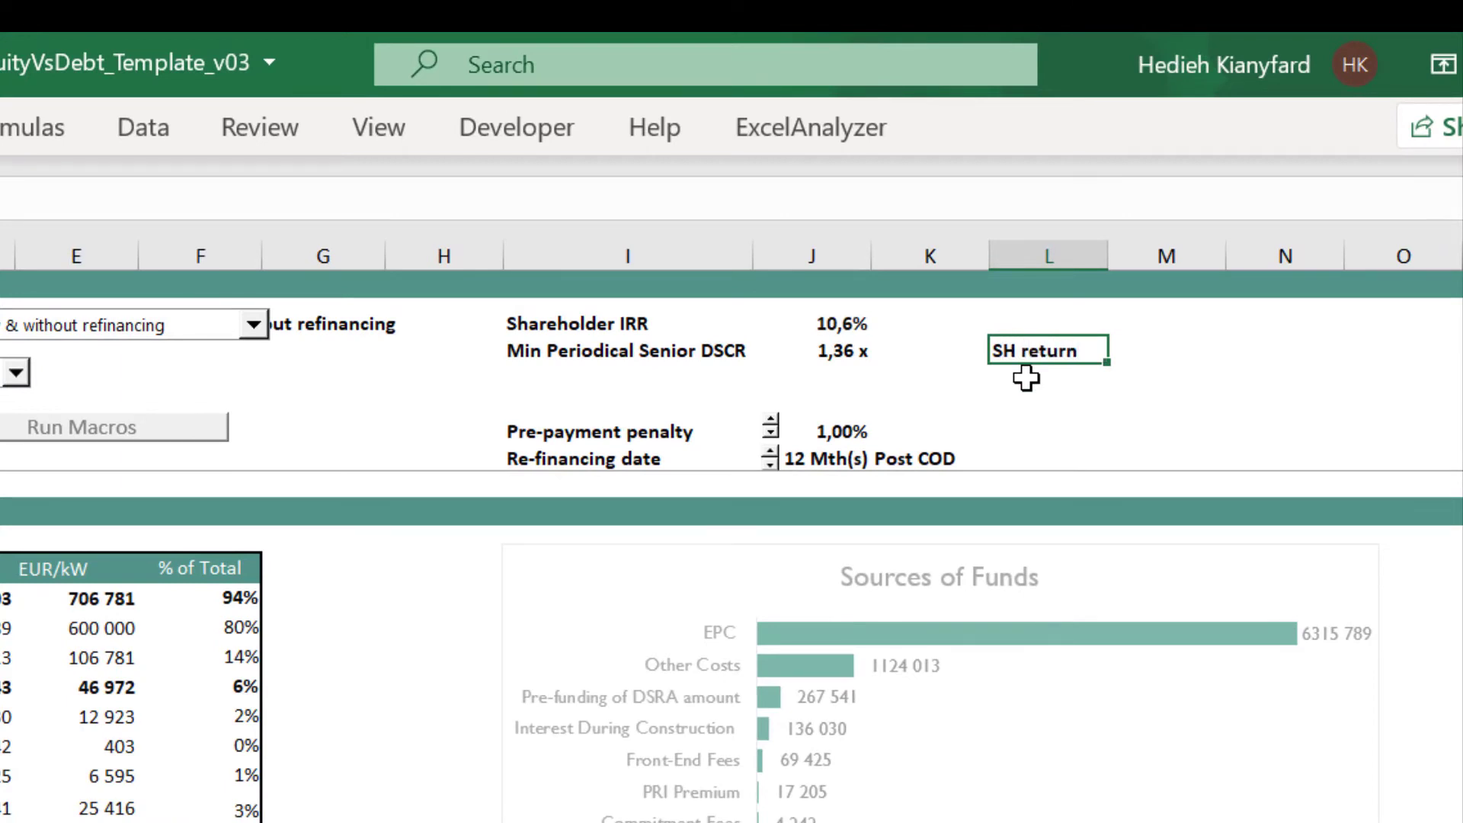
{"action": "key", "text": "Return"}
{"action": "type", "text": "Sc"}
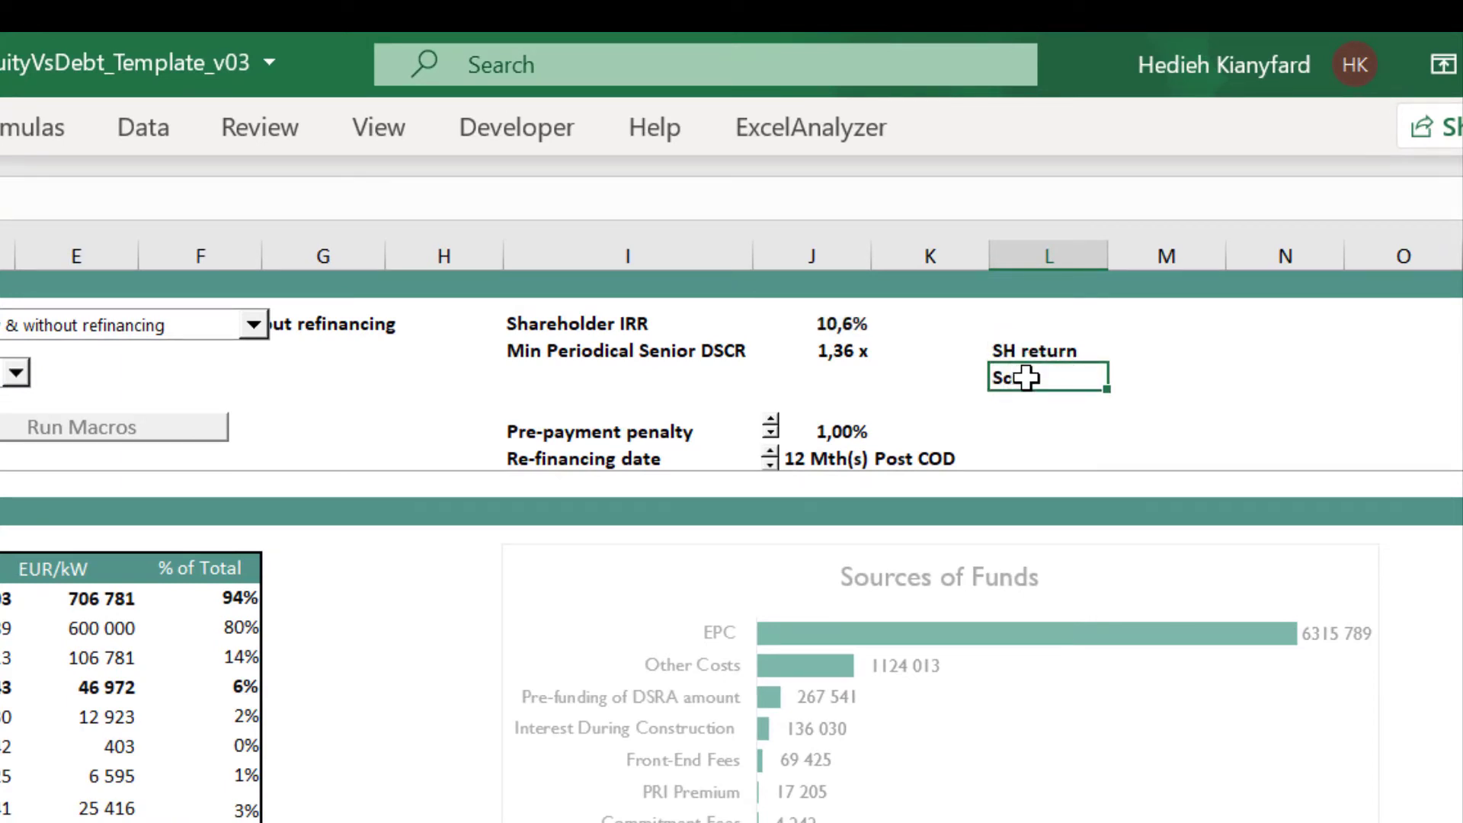
{"action": "type", "text": "n1"}
{"action": "key", "text": "ctrl+Return"}
{"action": "left_click_drag", "start_coordinate": [1106, 390], "coordinate": [1135, 429]}
Copy the Shareholder IRR and paste it as a value beside Scn1 in column M.
{"action": "left_click", "coordinate": [1147, 358]}
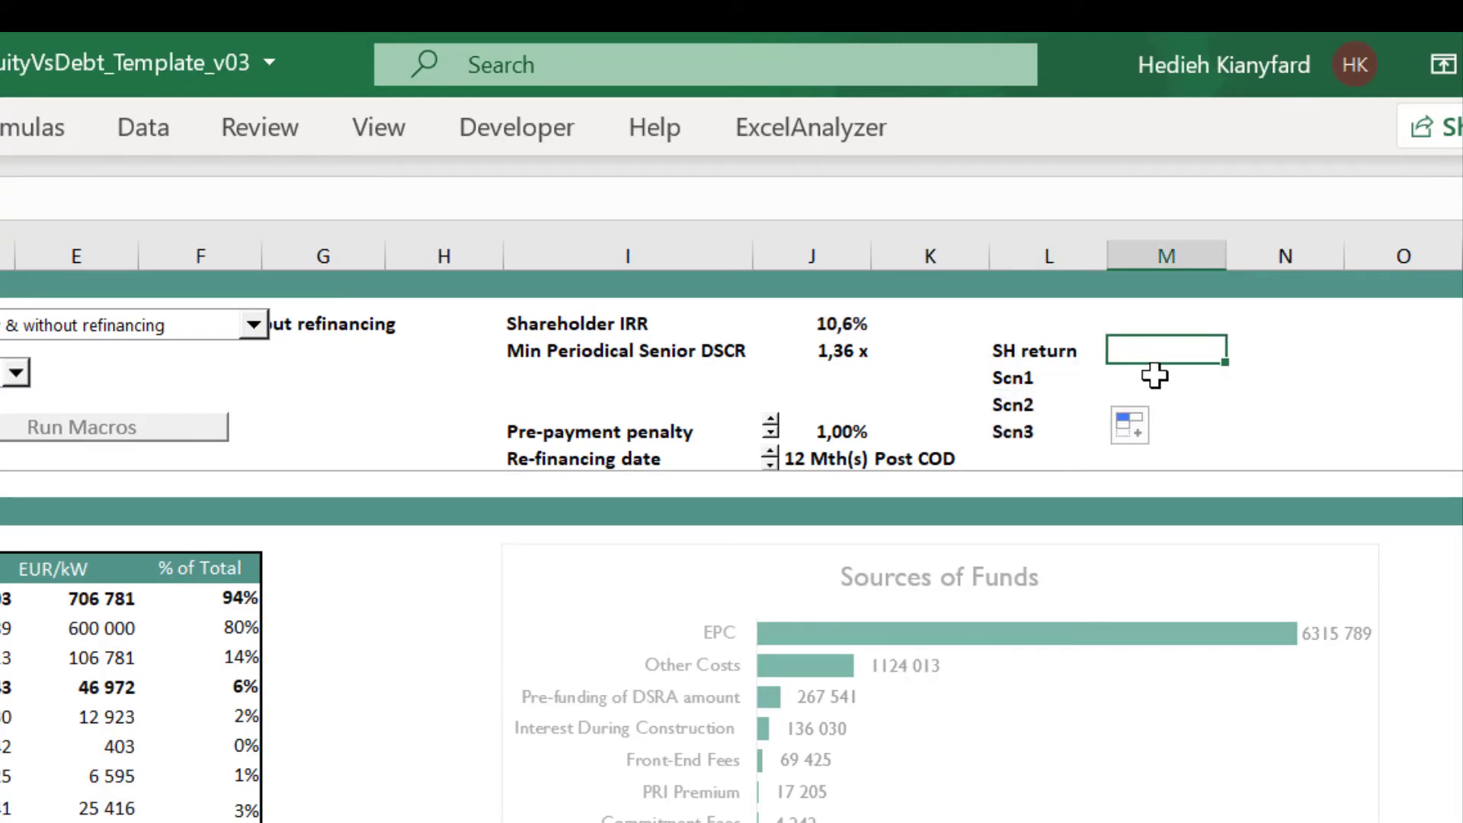
{"action": "left_click", "coordinate": [1156, 376]}
{"action": "left_click", "coordinate": [823, 327]}
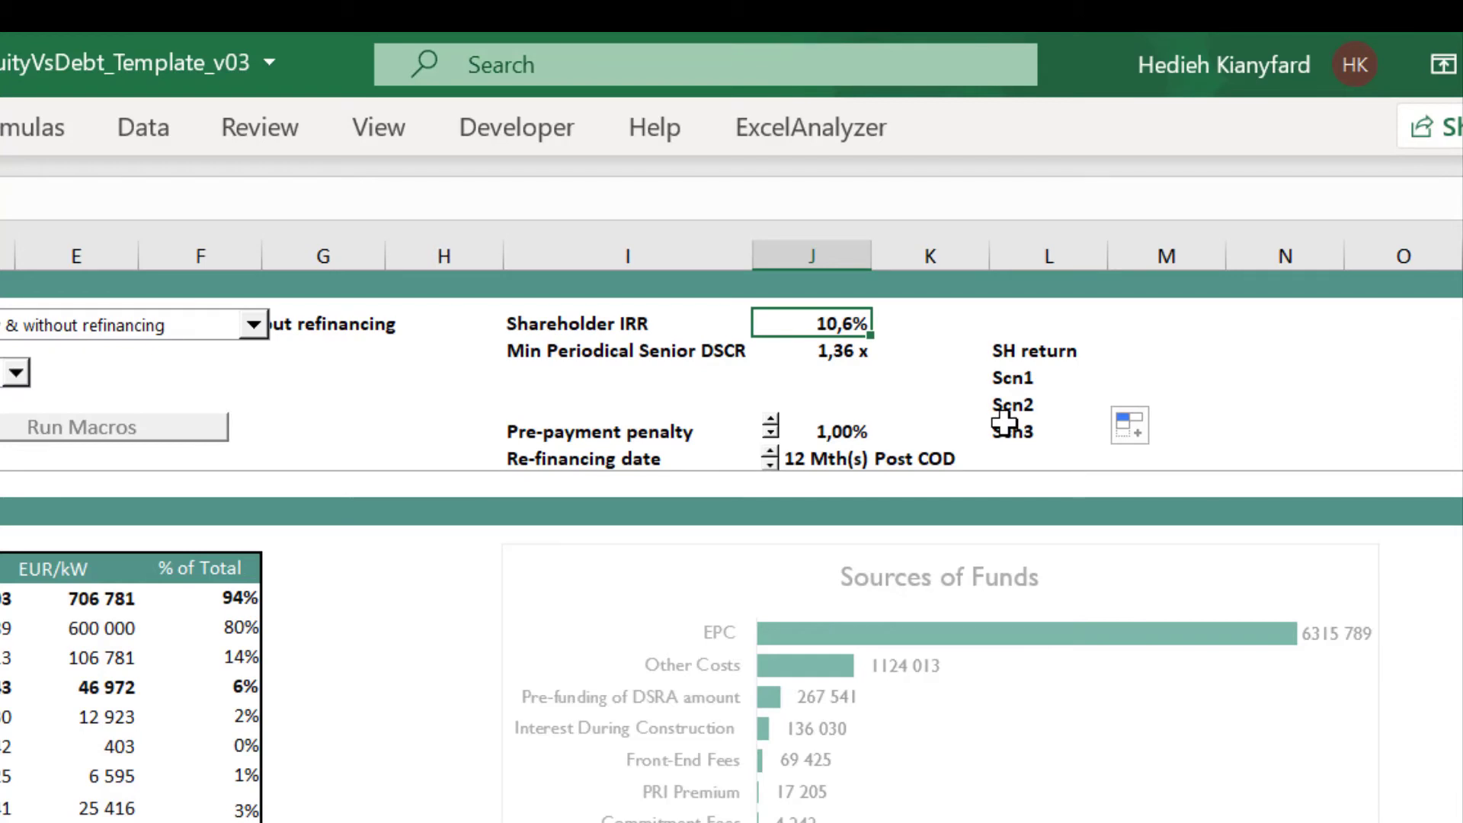
{"action": "key", "text": "ctrl+c"}
{"action": "left_click", "coordinate": [1162, 381]}
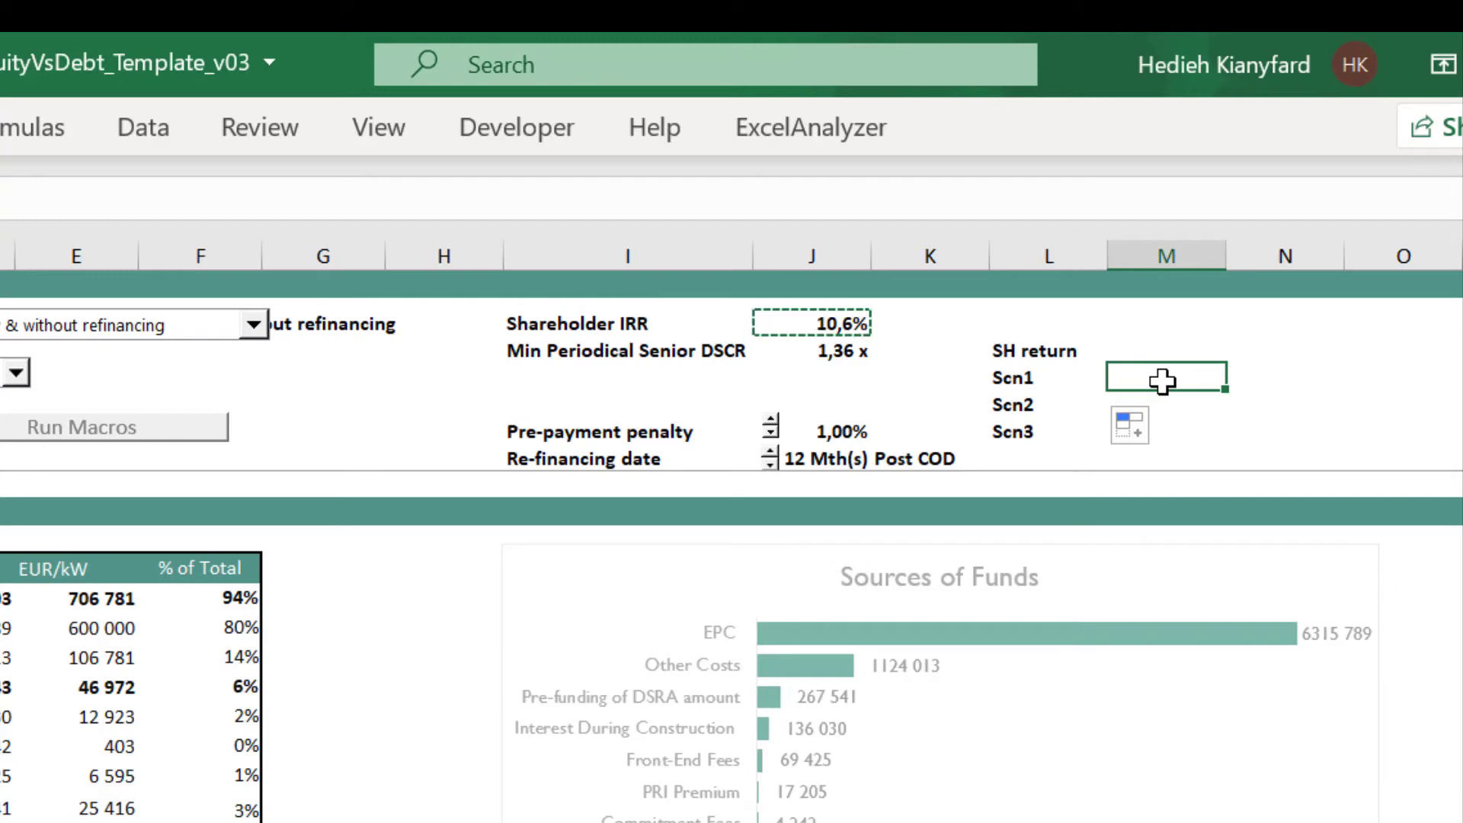
{"action": "key", "text": "alt+h"}
{"action": "key", "text": "v"}
{"action": "key", "text": "v"}
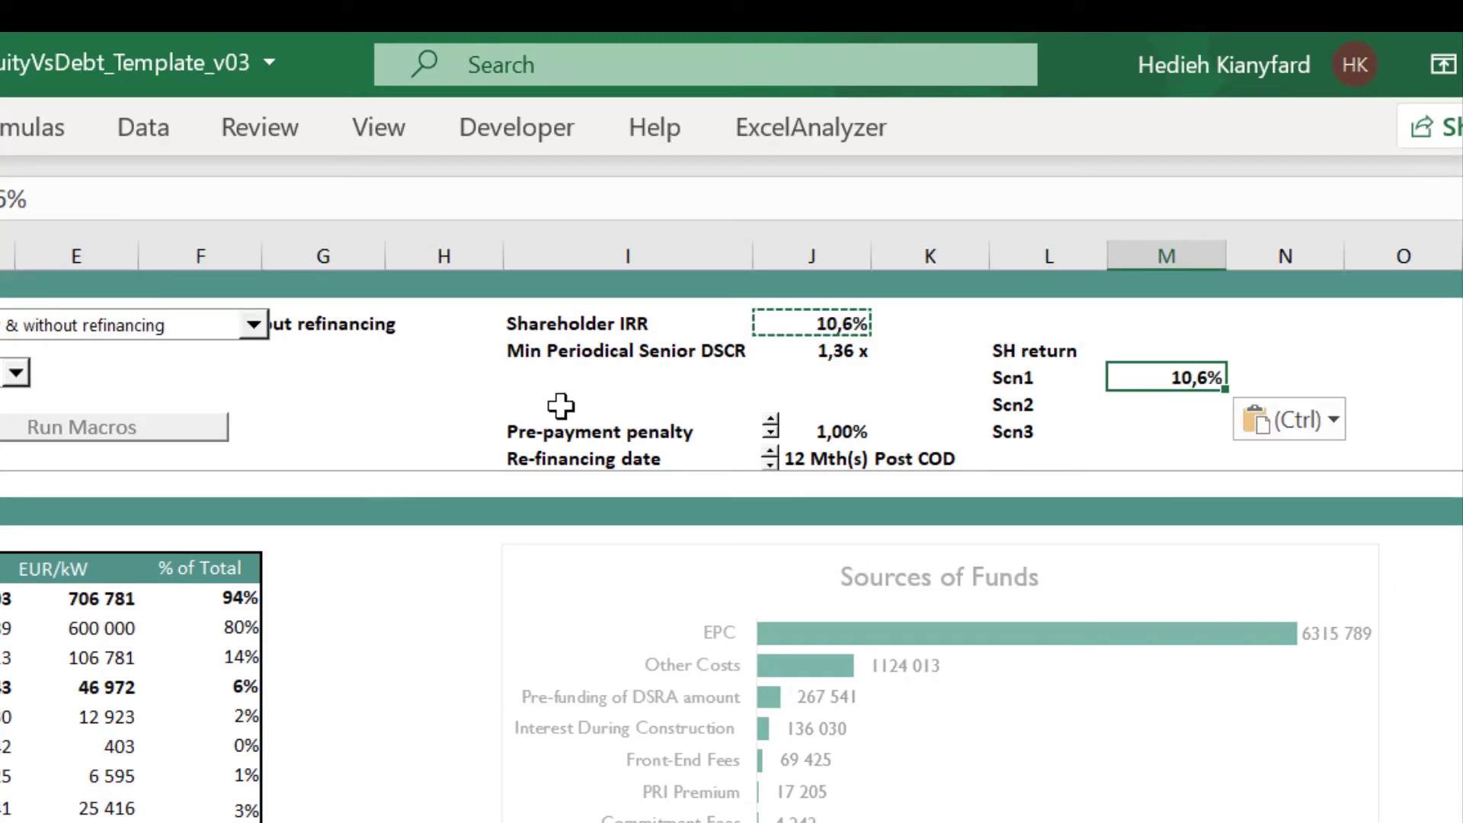
Activate the "70% construction debt and equity & with refinancing" scenario and paste its Shareholder IRR as a value beside Scn2.
{"action": "left_click", "coordinate": [180, 333]}
{"action": "left_click", "coordinate": [754, 379]}
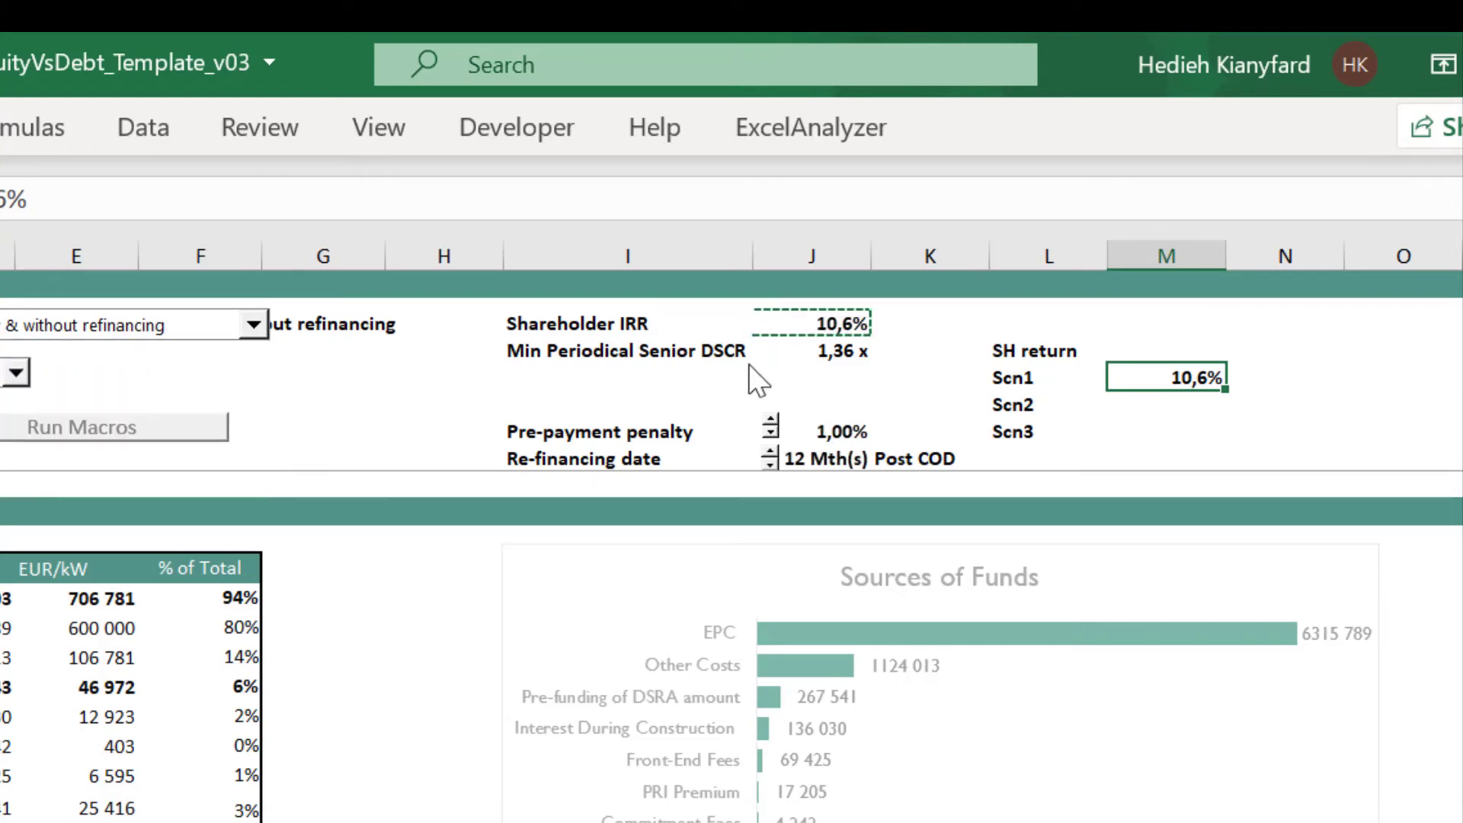
{"action": "left_click", "coordinate": [775, 319]}
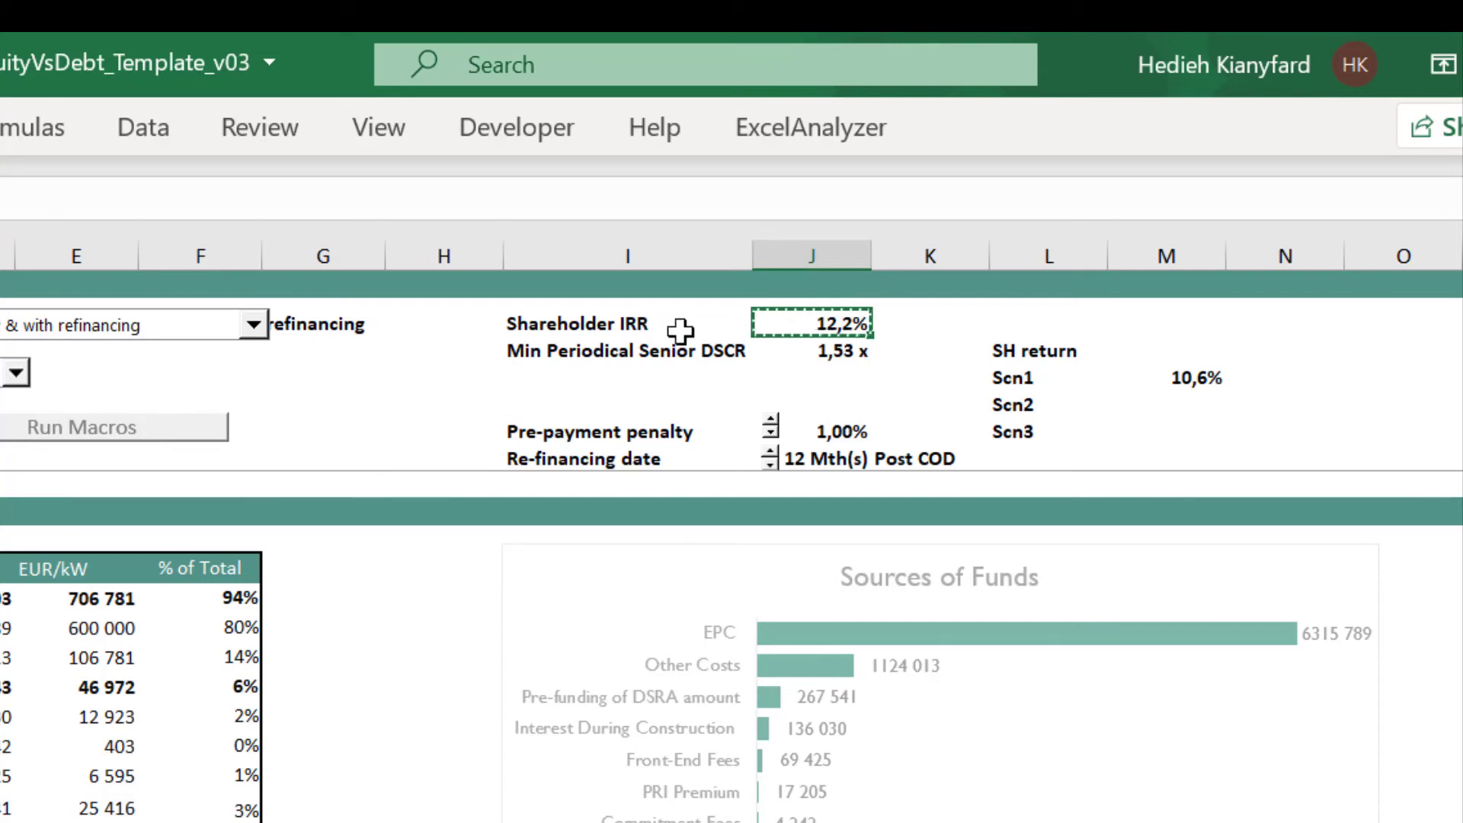
{"action": "left_click", "coordinate": [1158, 404]}
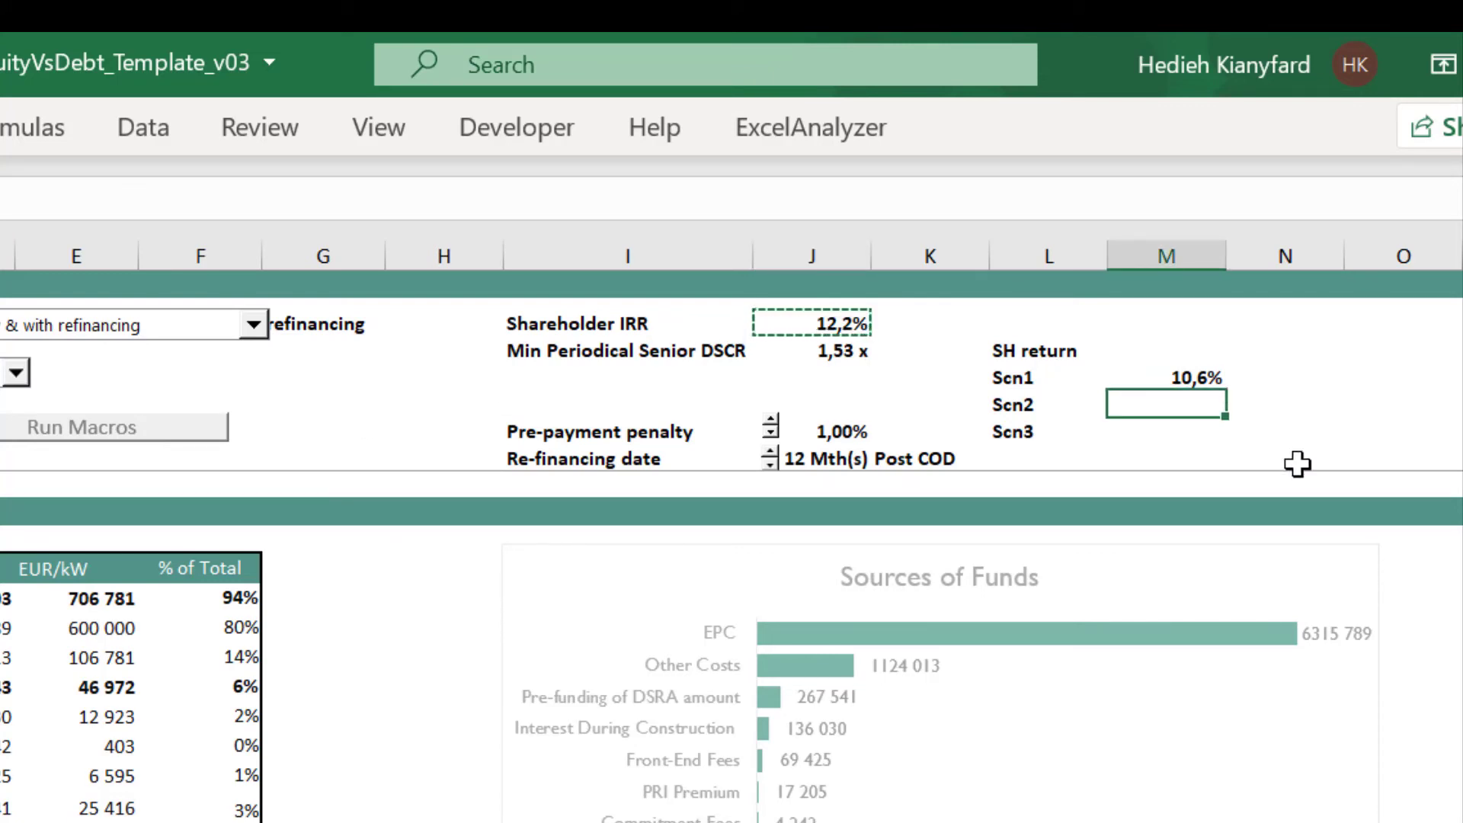
{"action": "key", "text": "ctrl+v"}
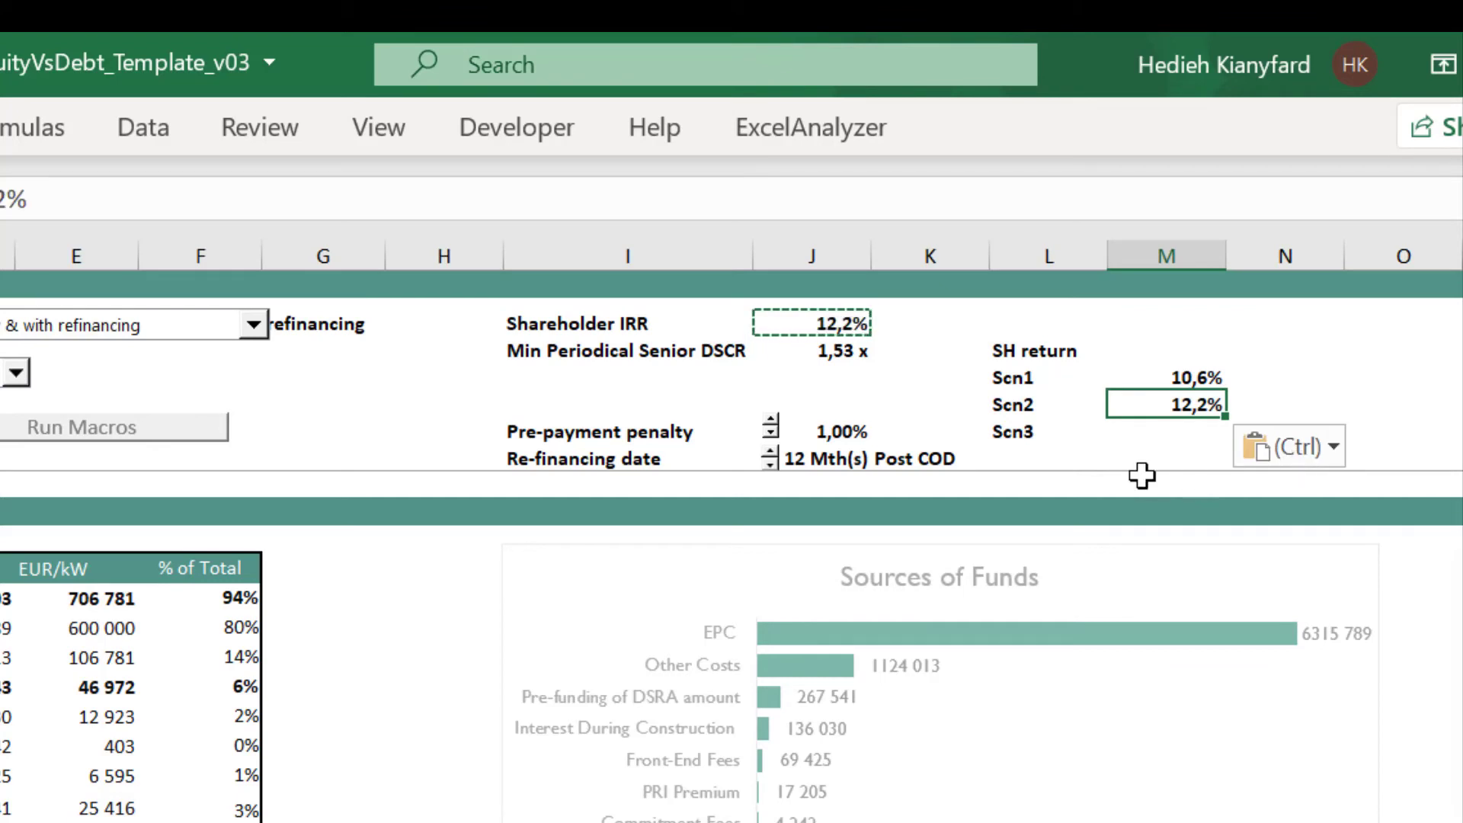
Activate the 100% equity during construction and refinancing scenario and paste its Shareholder IRR as a value beside Scn3.
{"action": "left_click", "coordinate": [253, 324]}
{"action": "left_click", "coordinate": [967, 305]}
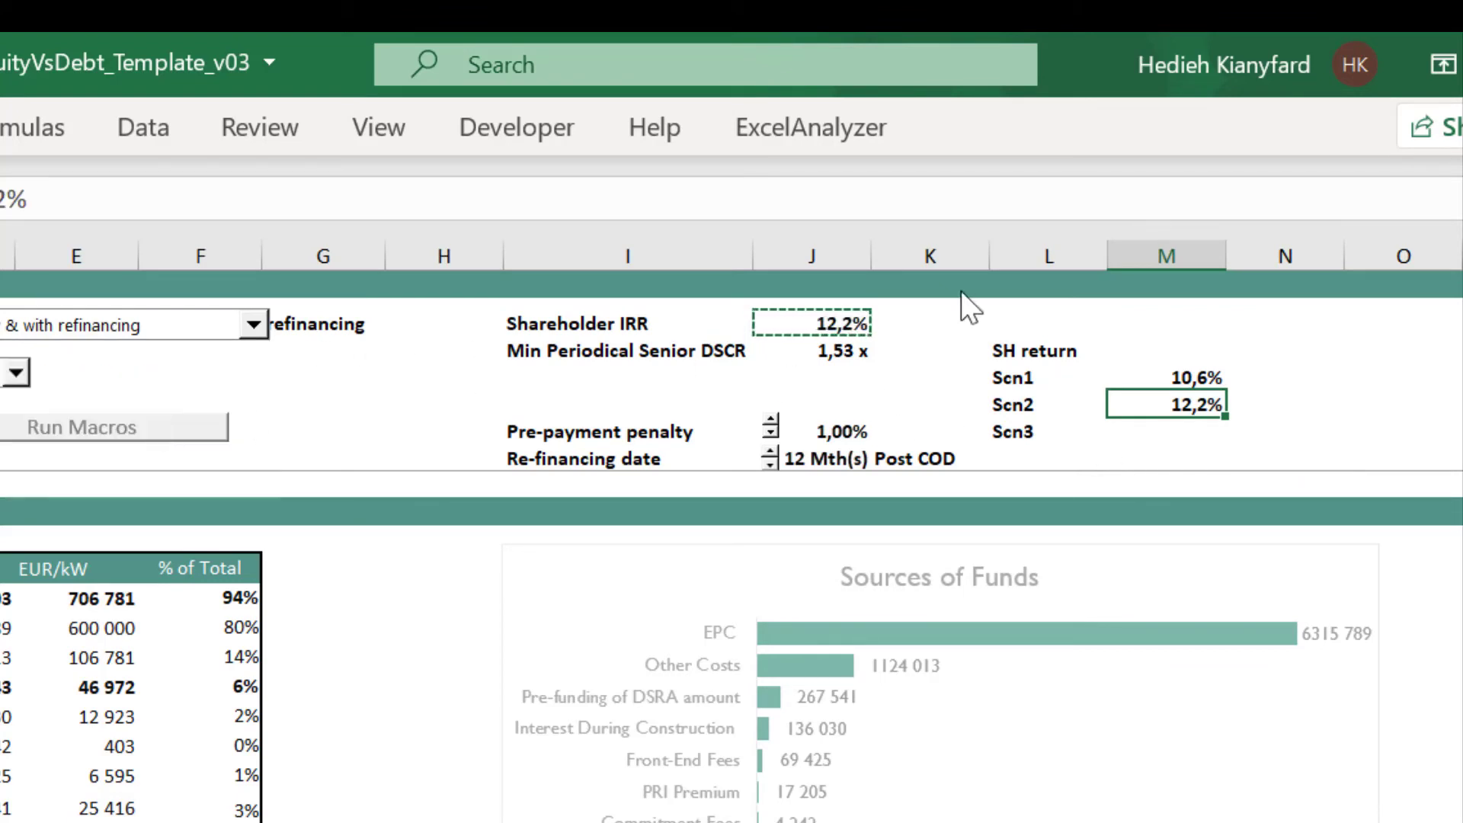
{"action": "left_click", "coordinate": [840, 326]}
{"action": "key", "text": "ctrl+c"}
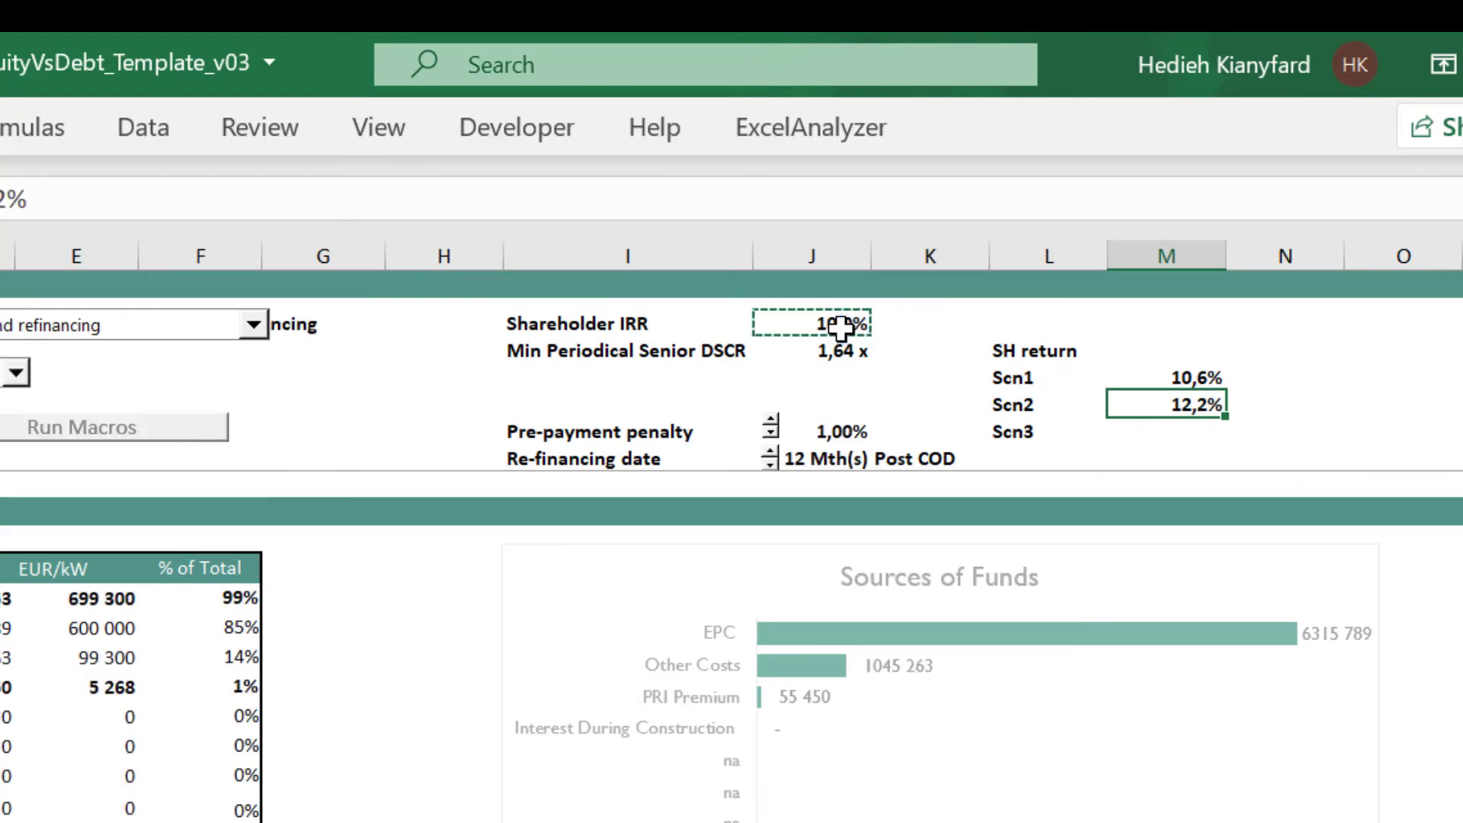
{"action": "left_click", "coordinate": [1171, 434]}
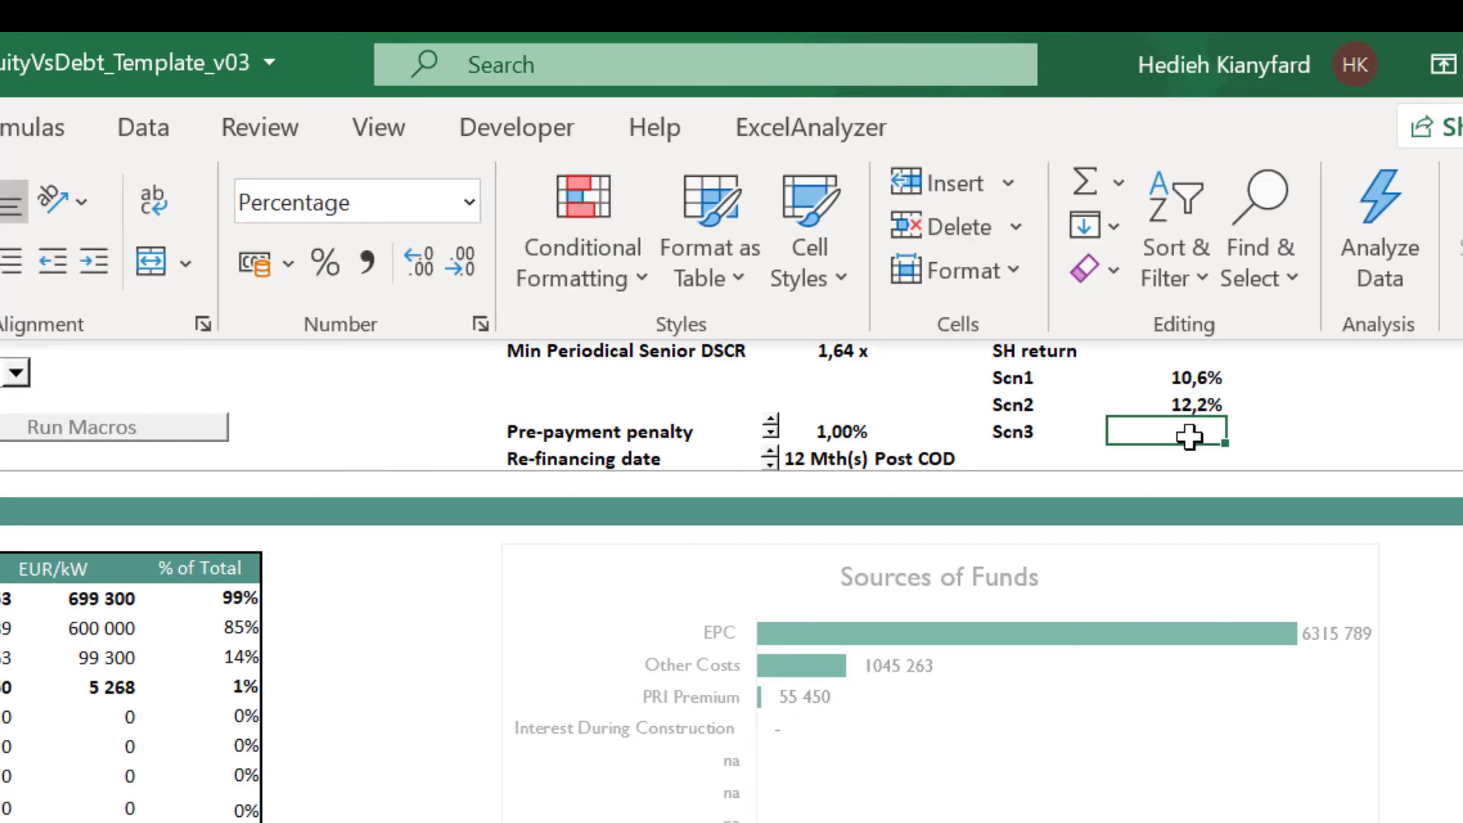
{"action": "key", "text": "ctrl+v"}
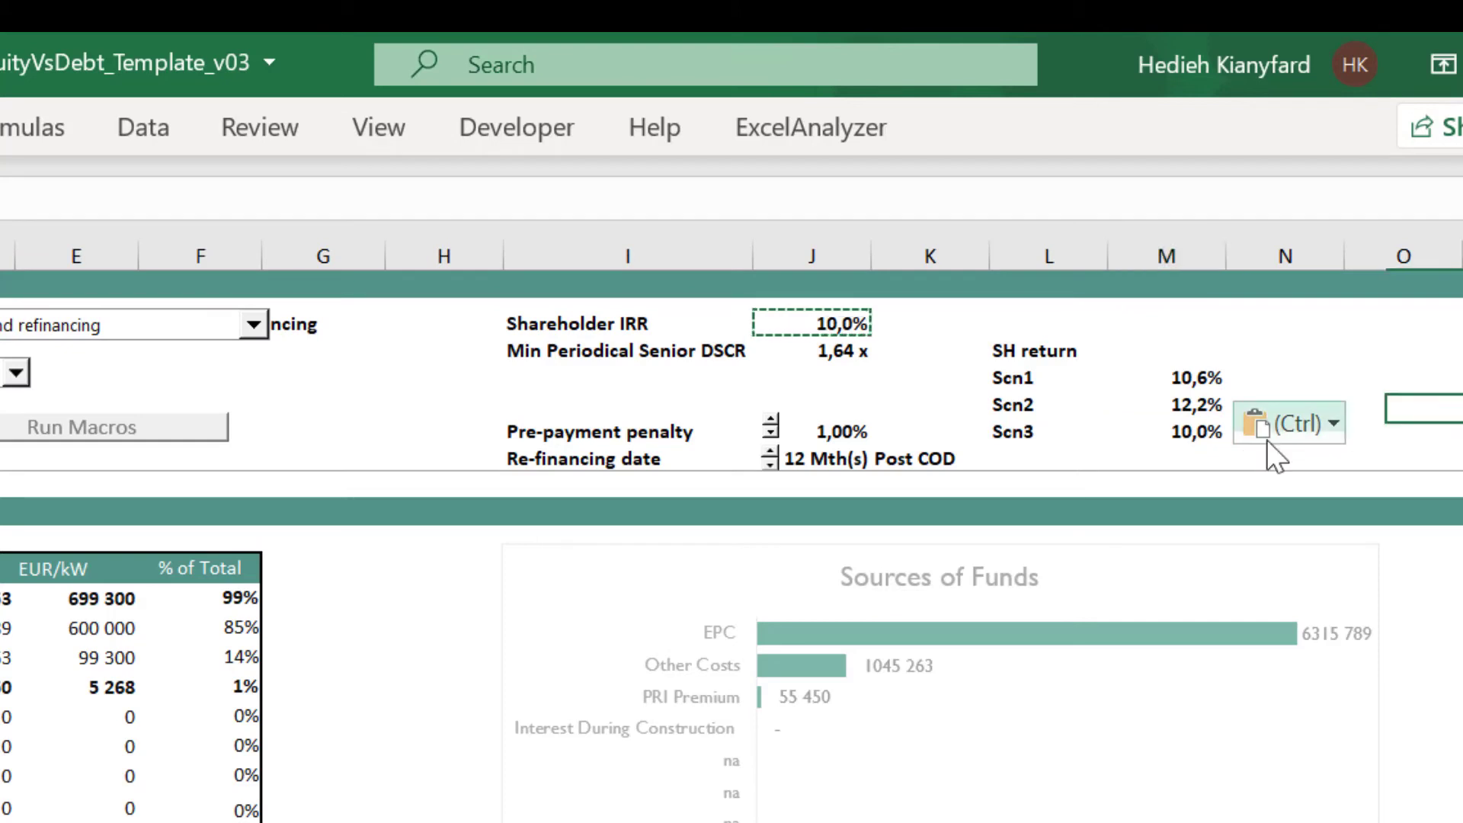
Compare the SH return values of Scn1, Scn2 and Scn3 in the small comparison table.
{"action": "left_click_drag", "start_coordinate": [1022, 358], "coordinate": [1171, 436]}
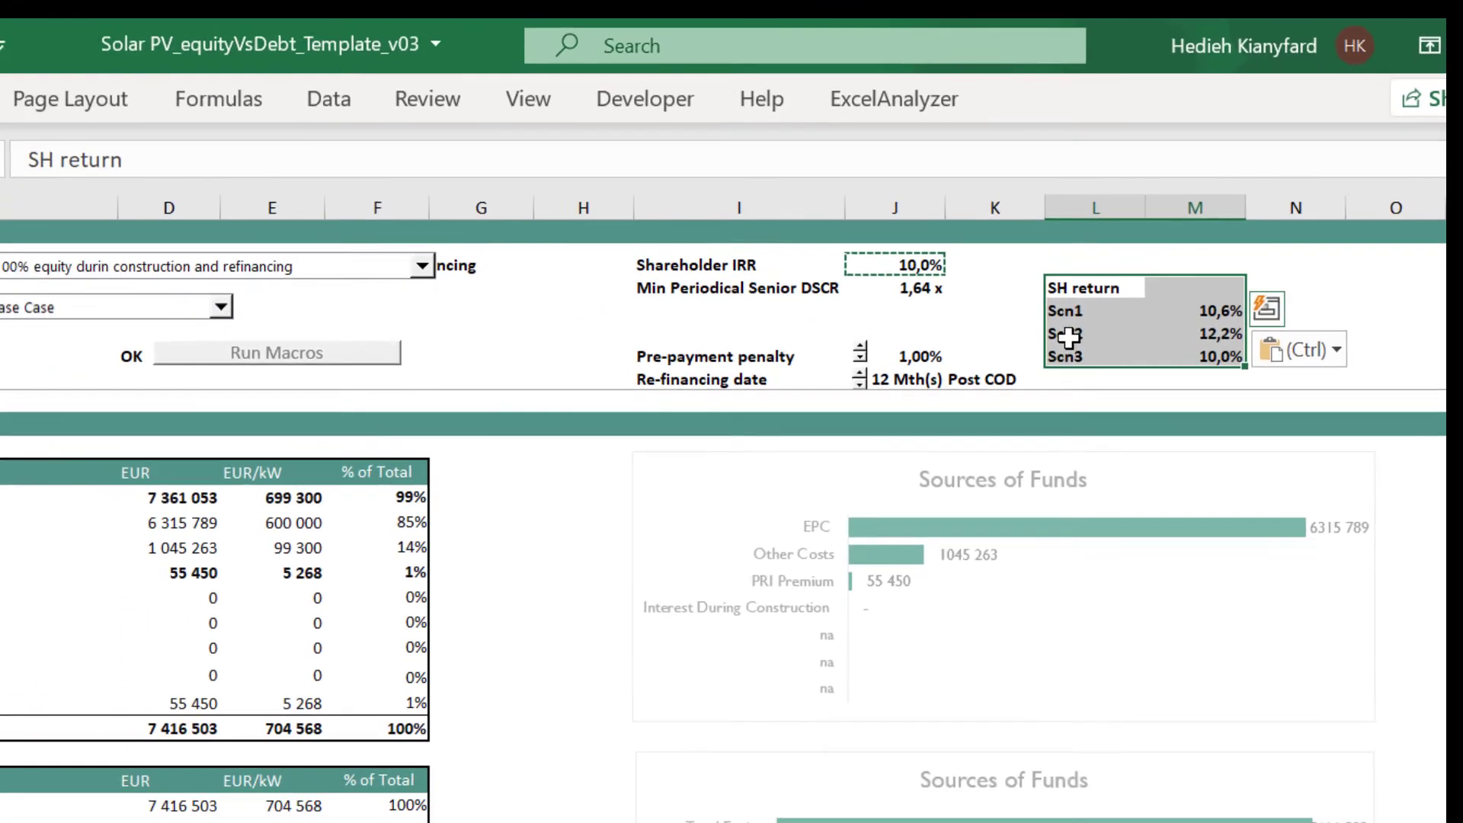
{"action": "left_click_drag", "start_coordinate": [1066, 336], "coordinate": [1212, 334]}
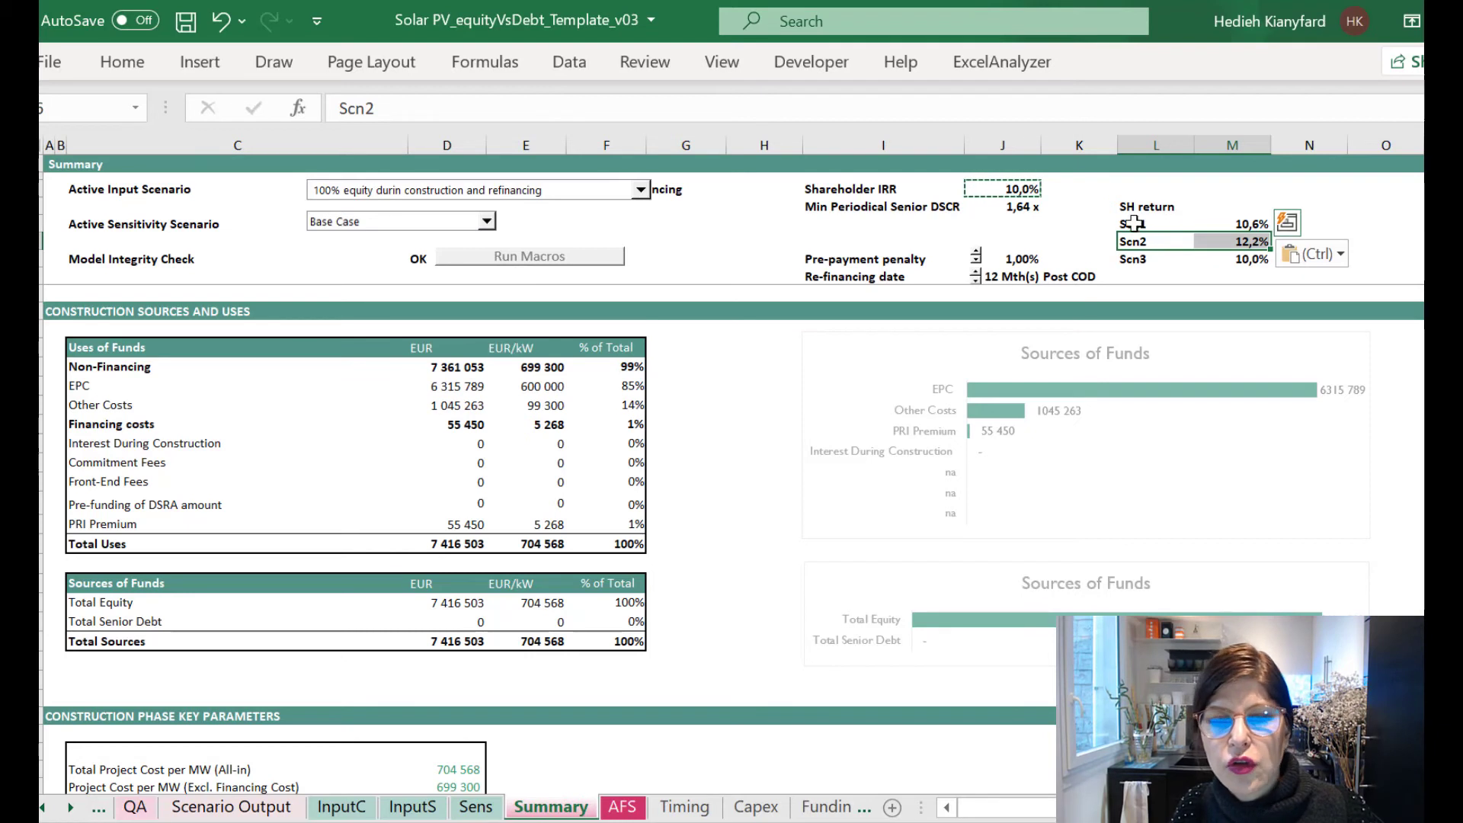
{"action": "left_click_drag", "start_coordinate": [1133, 224], "coordinate": [1218, 256]}
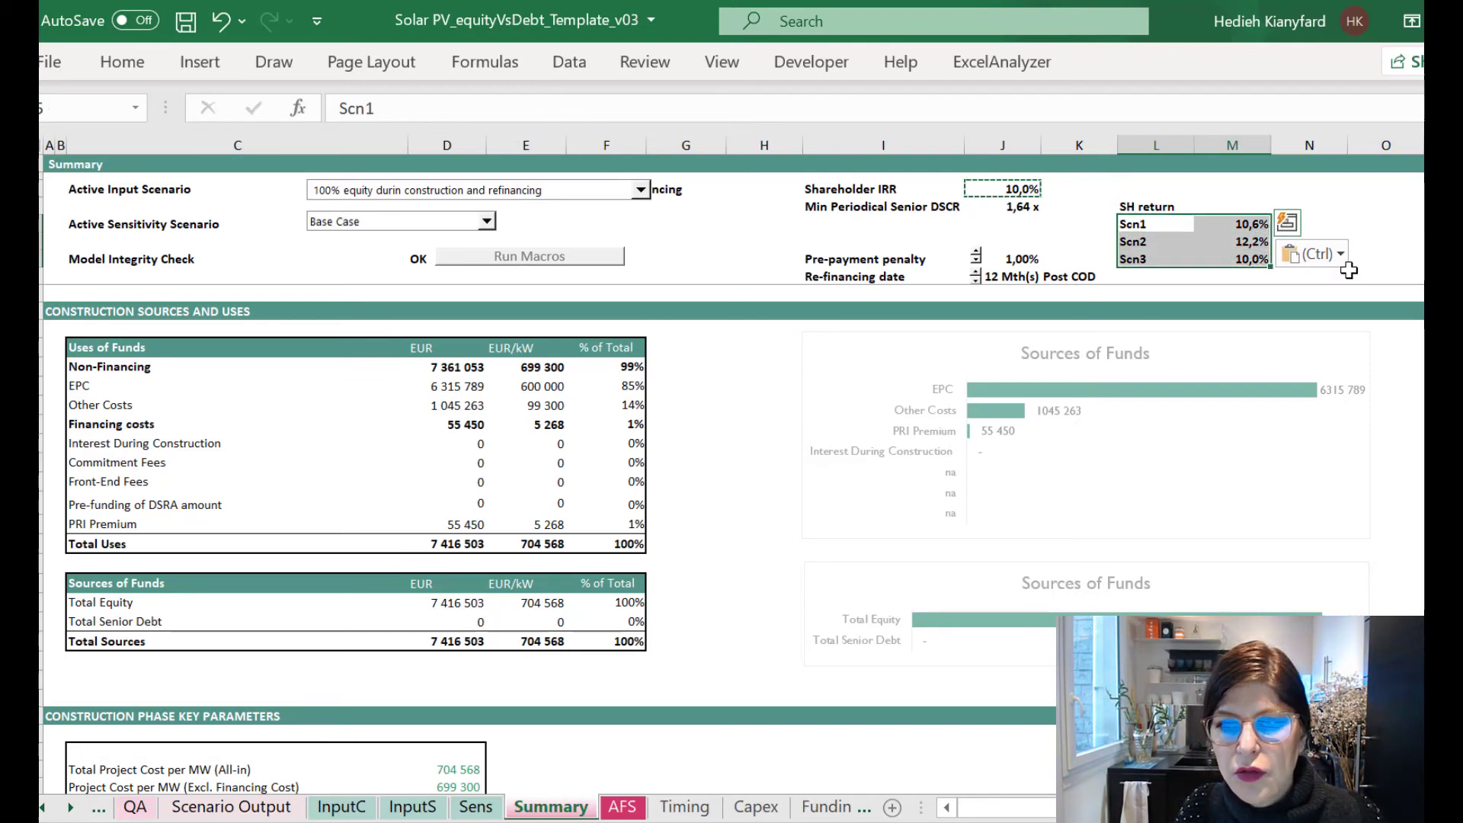
{"action": "left_click", "coordinate": [1146, 242]}
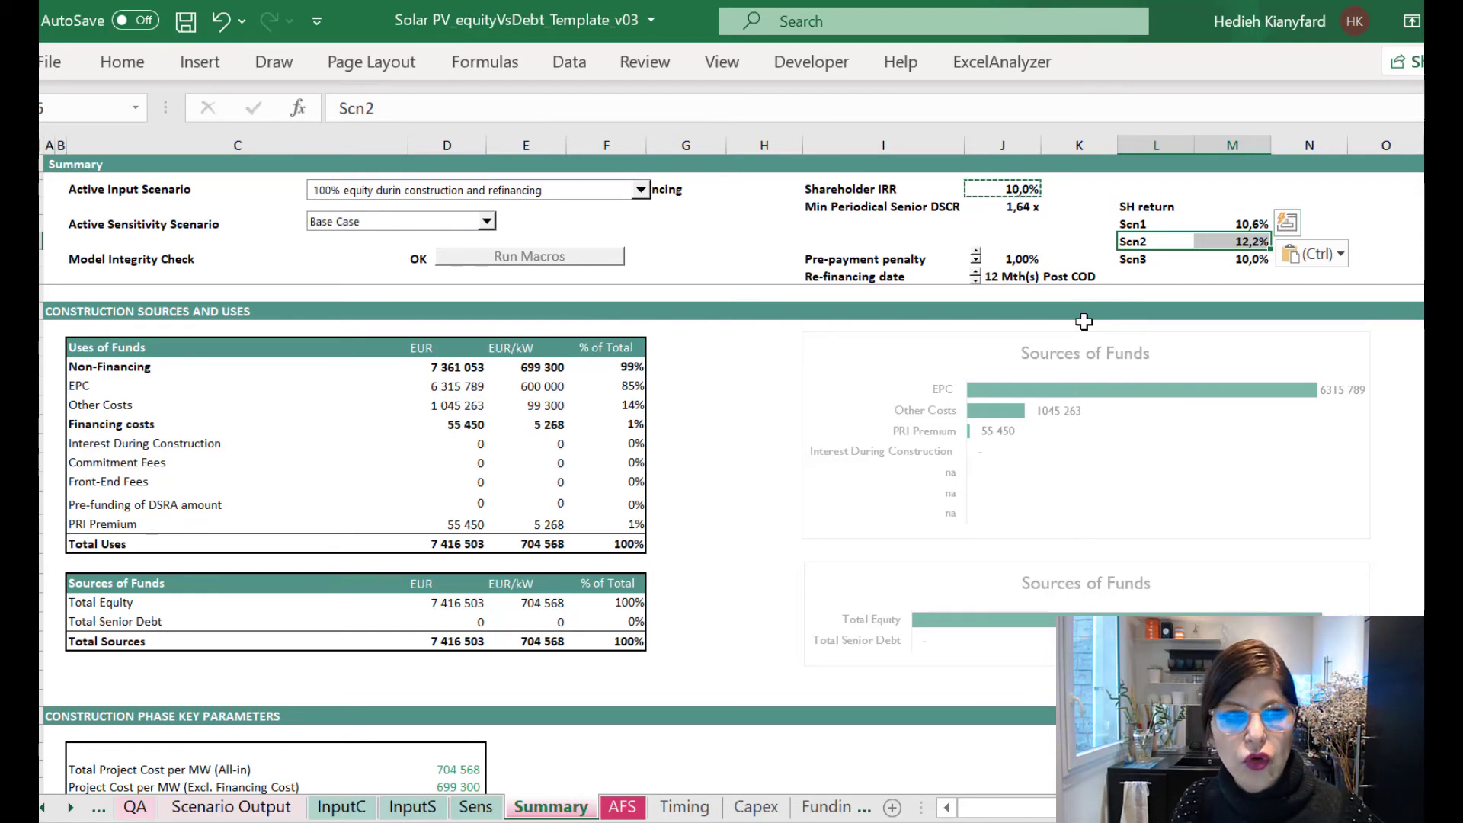
Set the active input scenario to "70% construction debt and equity & with refinancing".
{"action": "left_click", "coordinate": [560, 192]}
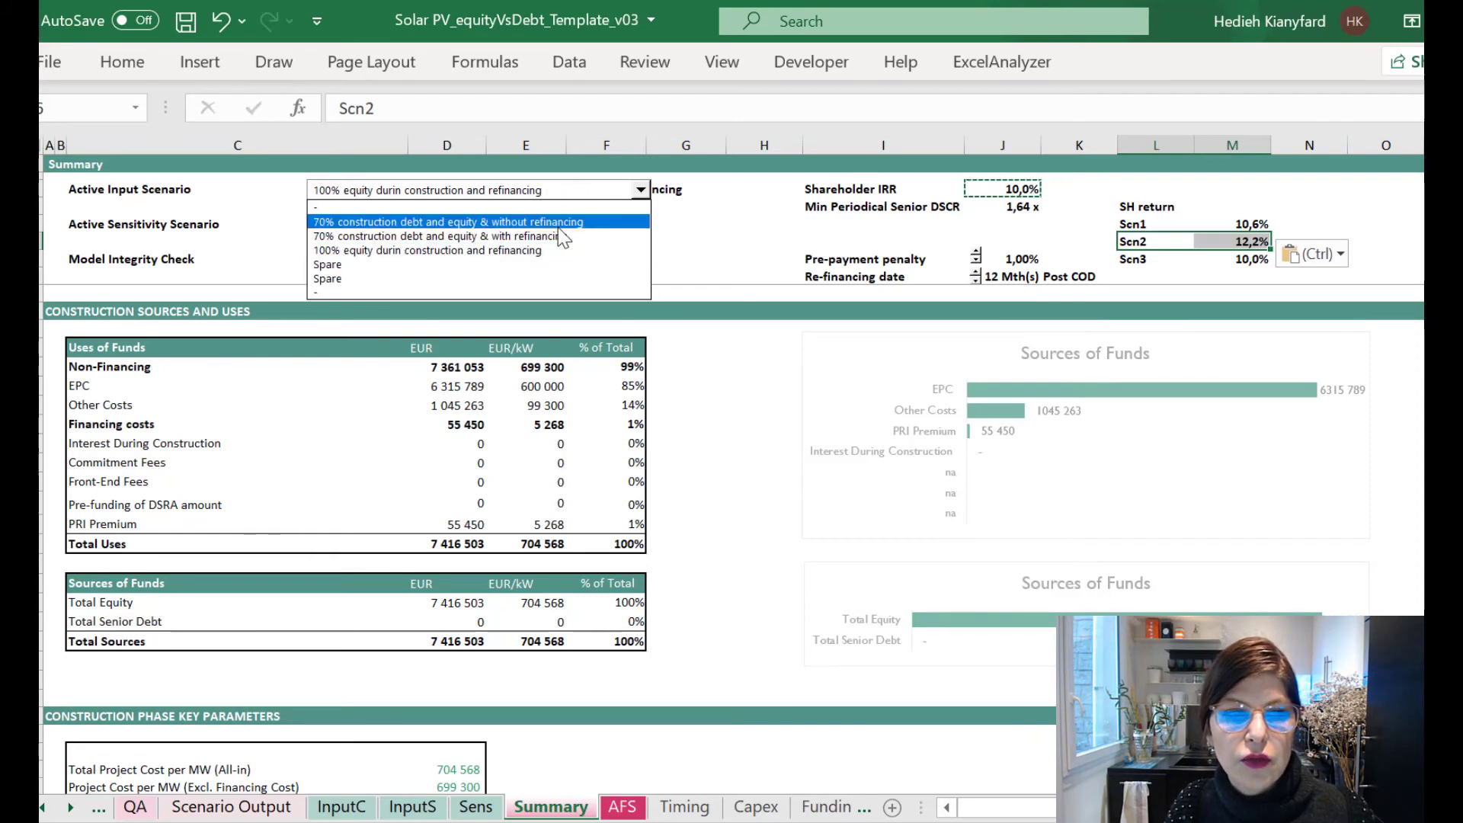
{"action": "left_click", "coordinate": [551, 241]}
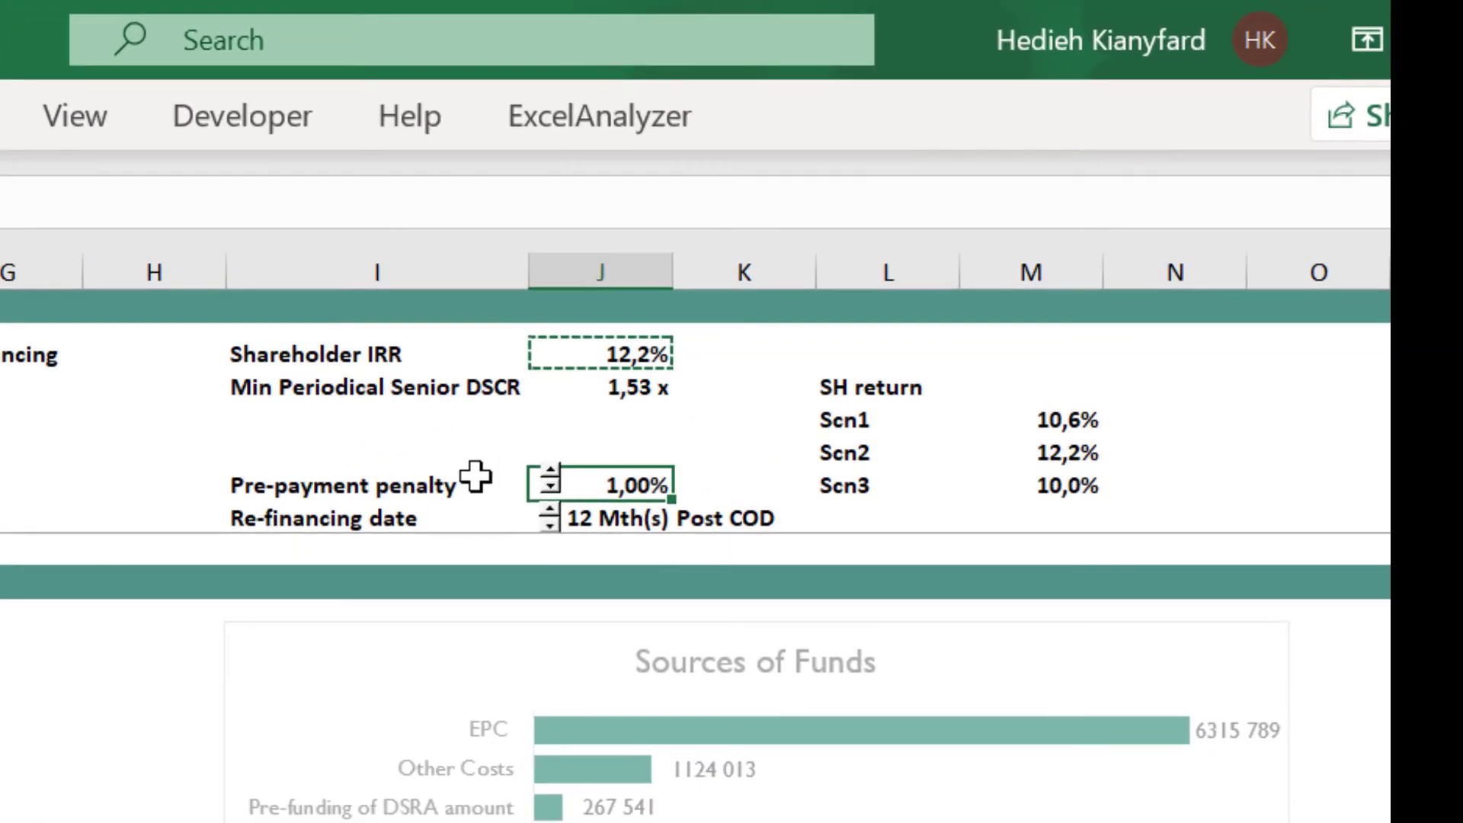
{"action": "left_click", "coordinate": [1021, 243]}
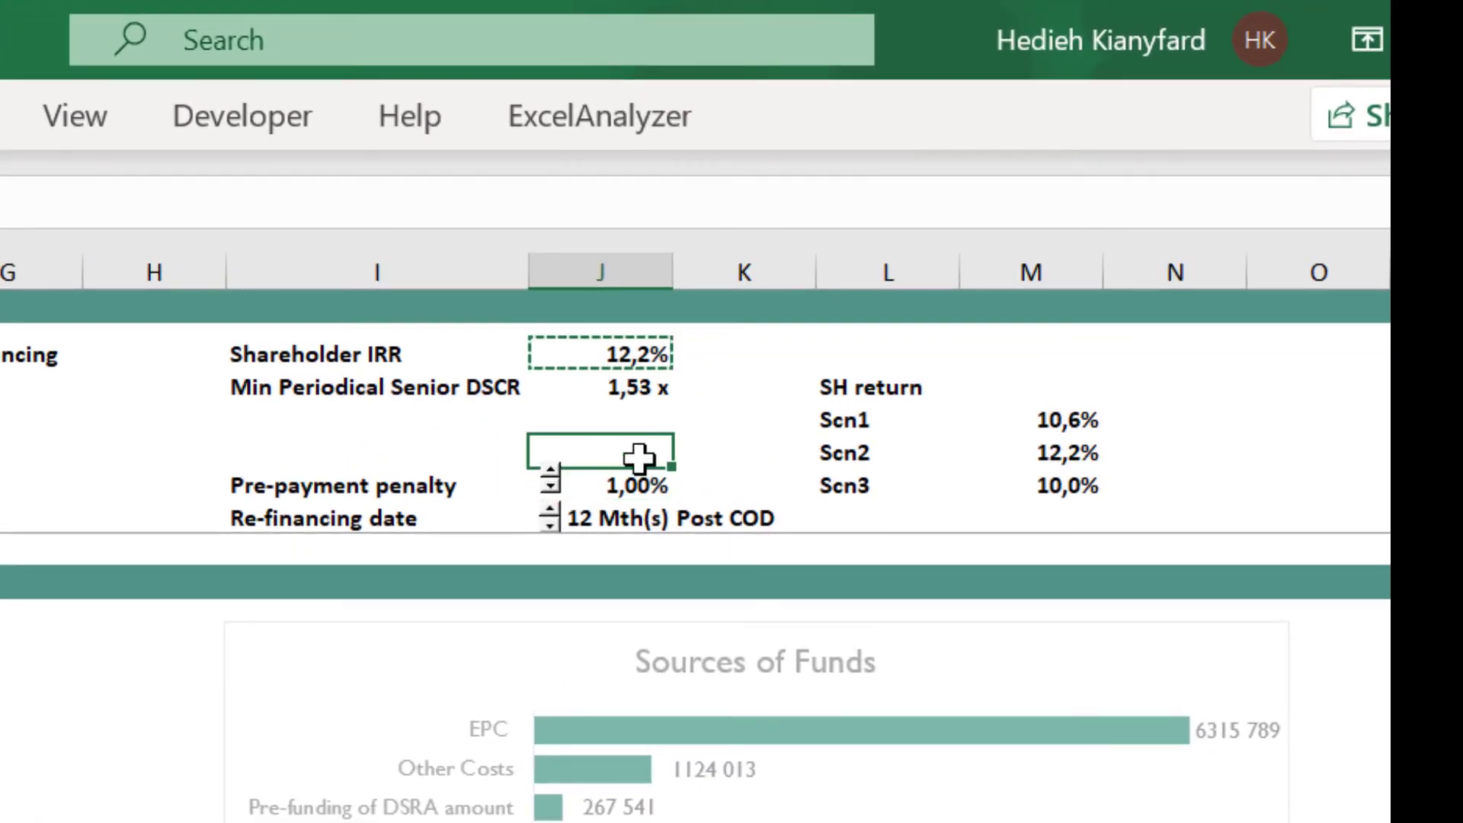
Raise the pre-payment penalty on the Summary sheet to 7%.
{"action": "left_click", "coordinate": [549, 470]}
{"action": "left_click", "coordinate": [549, 470]}
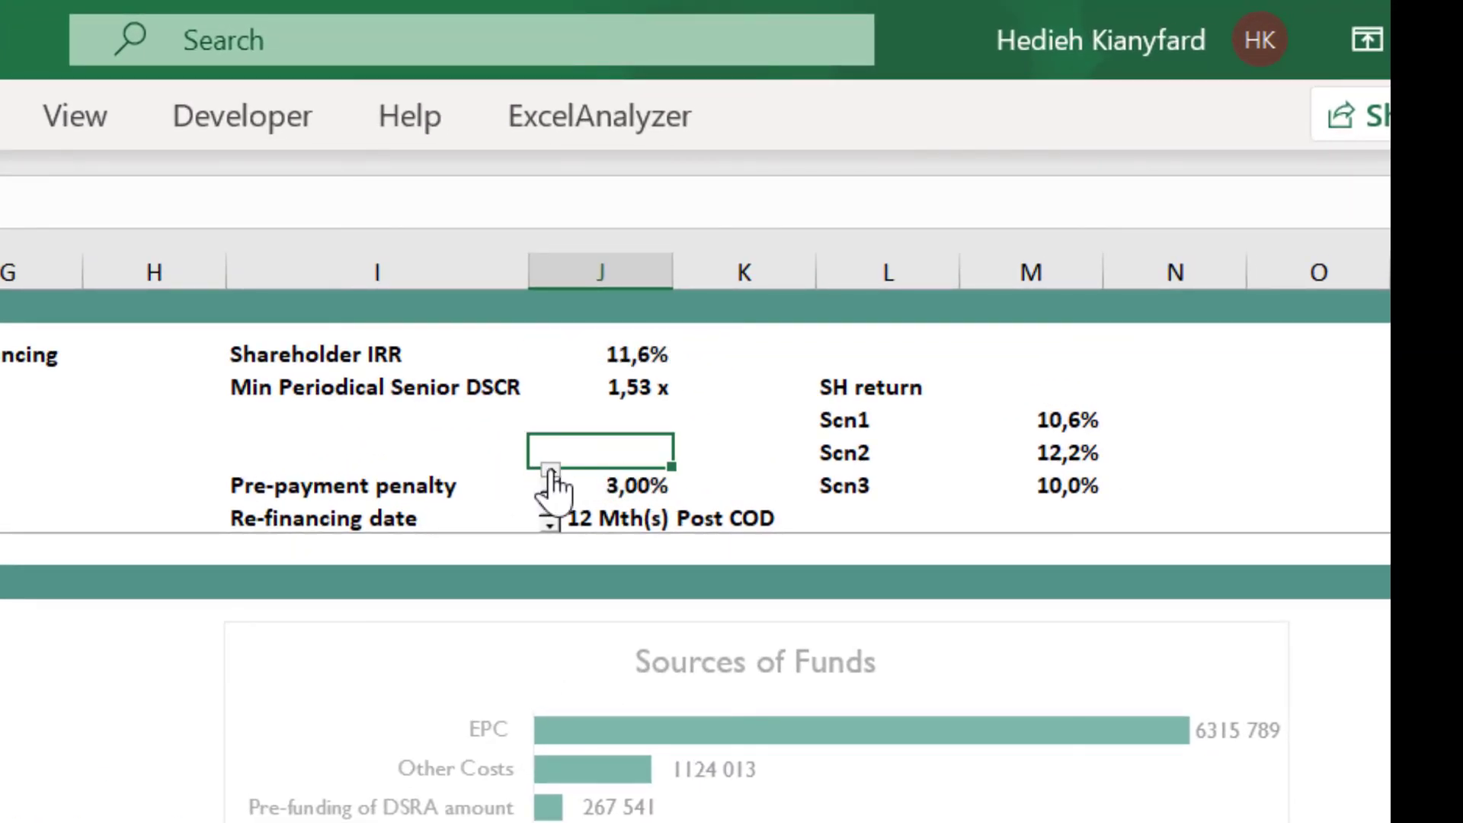
{"action": "left_click", "coordinate": [549, 470]}
{"action": "left_click", "coordinate": [549, 470]}
{"action": "left_click", "coordinate": [549, 470]}
{"action": "left_click", "coordinate": [549, 470]}
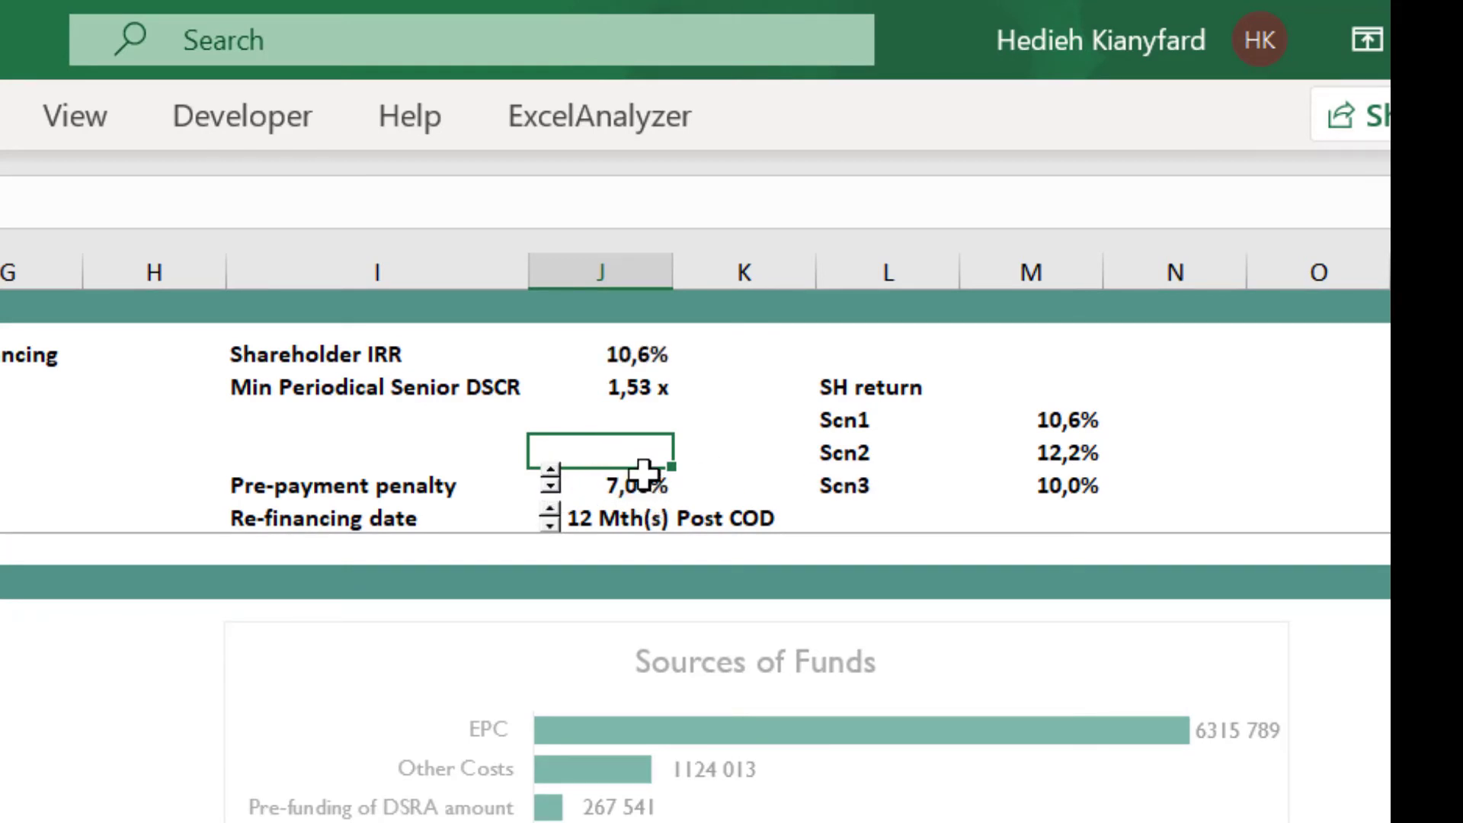
Compare the Shareholder IRR with the Scn1 return, and review the pre-payment penalty and re-financing date.
{"action": "left_click", "coordinate": [1040, 419]}
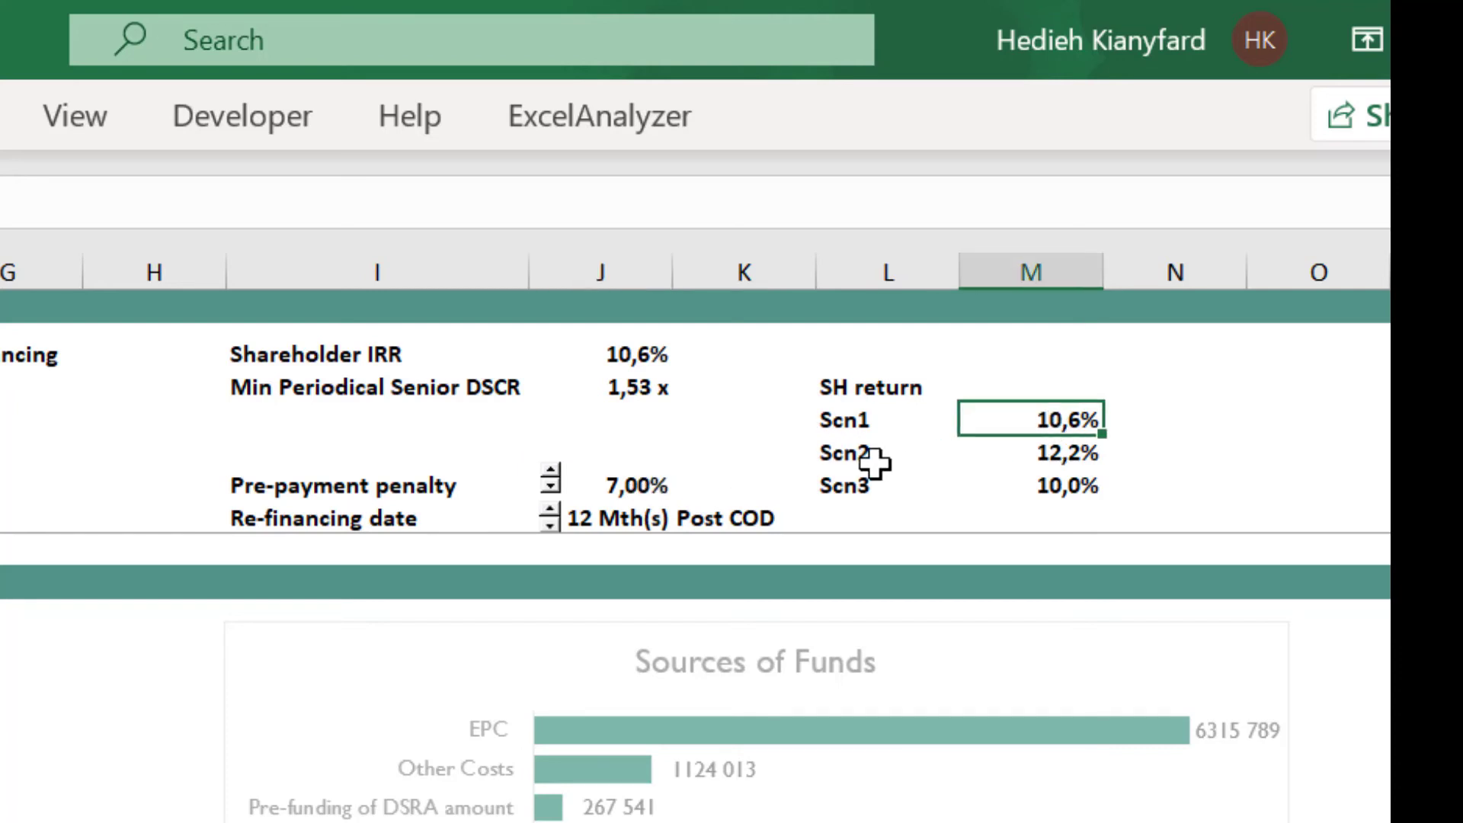
{"action": "left_click", "coordinate": [602, 357]}
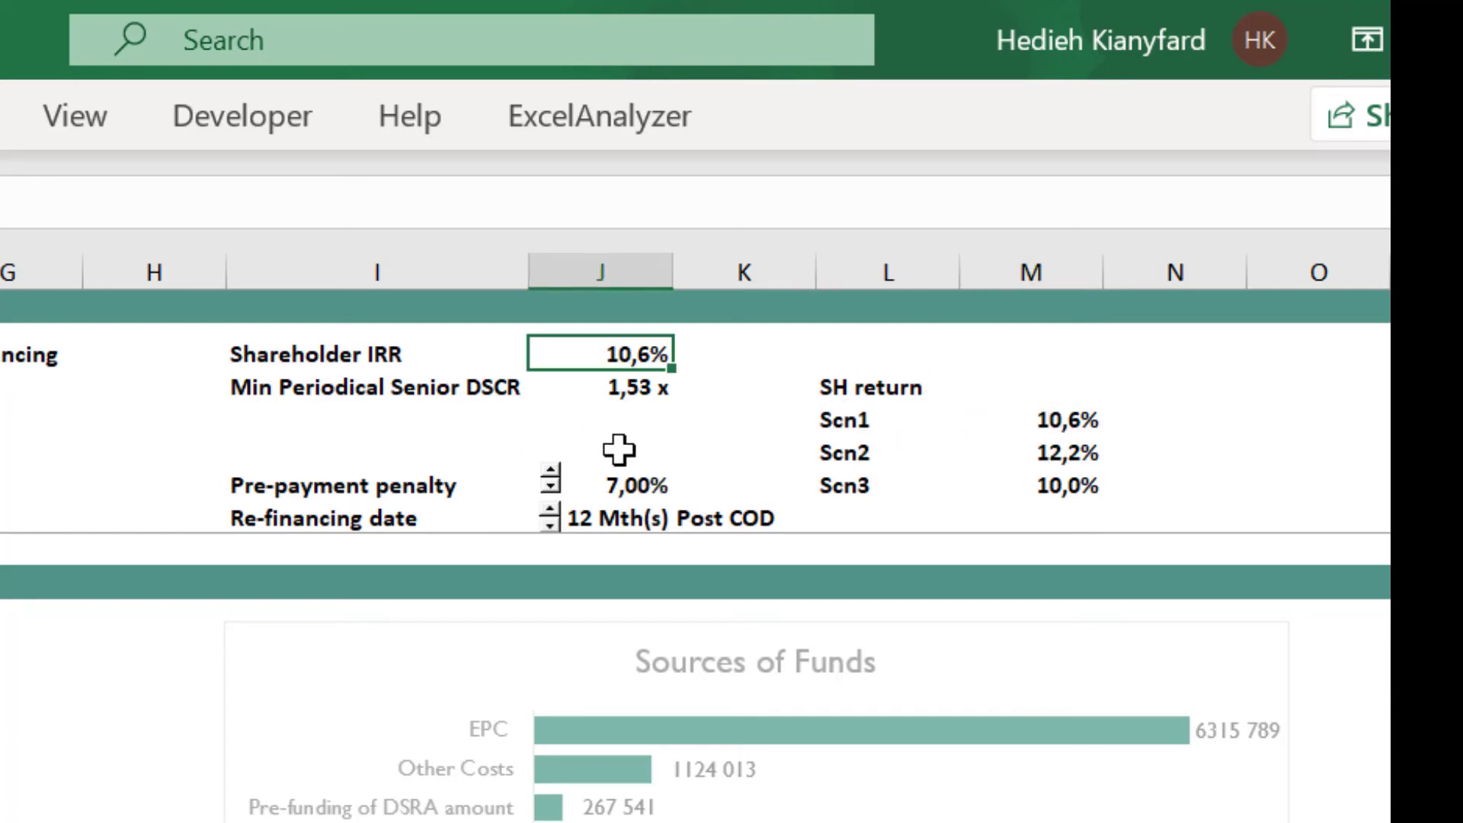
{"action": "left_click", "coordinate": [636, 486]}
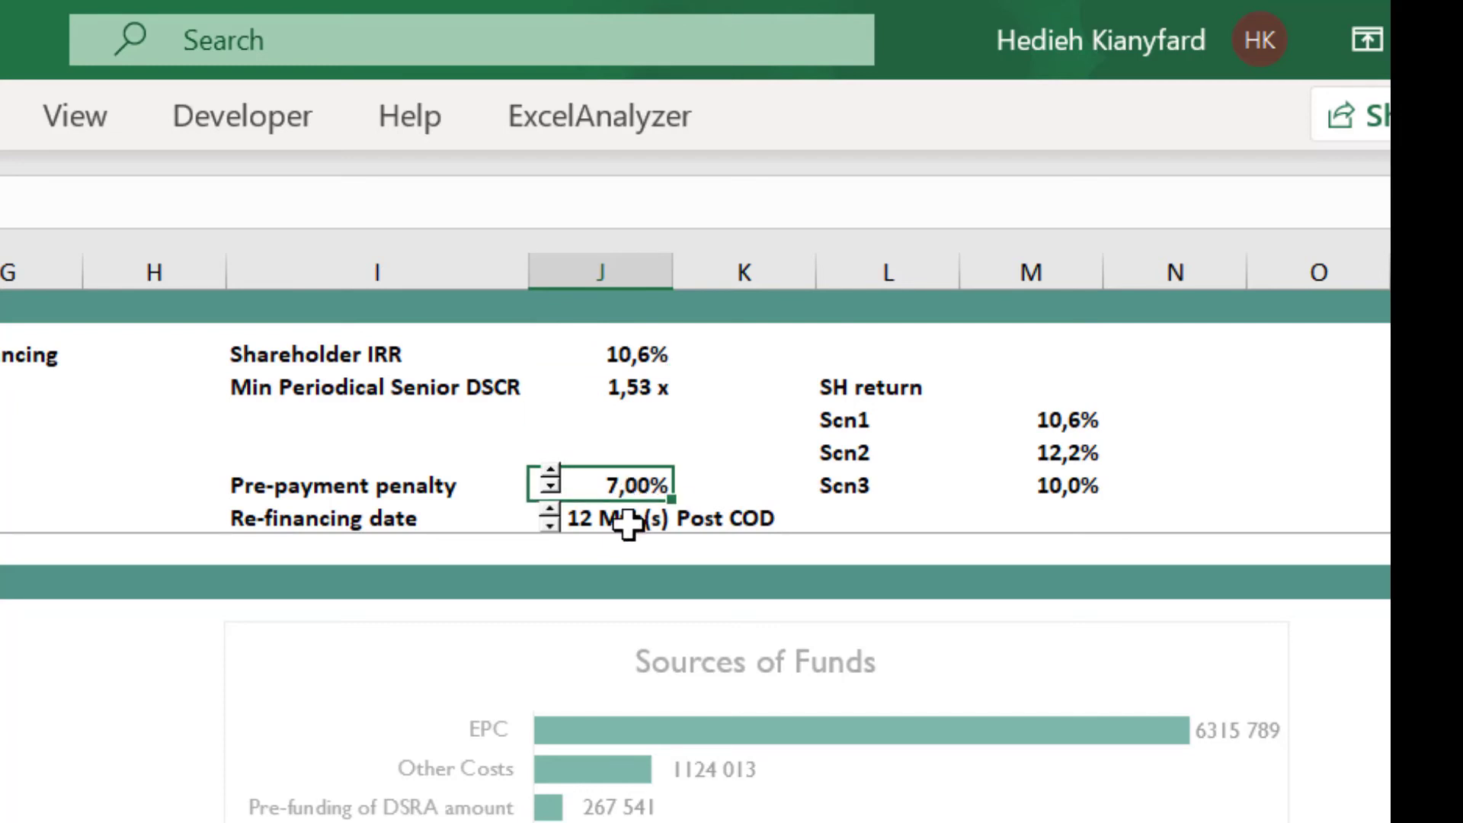
{"action": "left_click", "coordinate": [607, 516]}
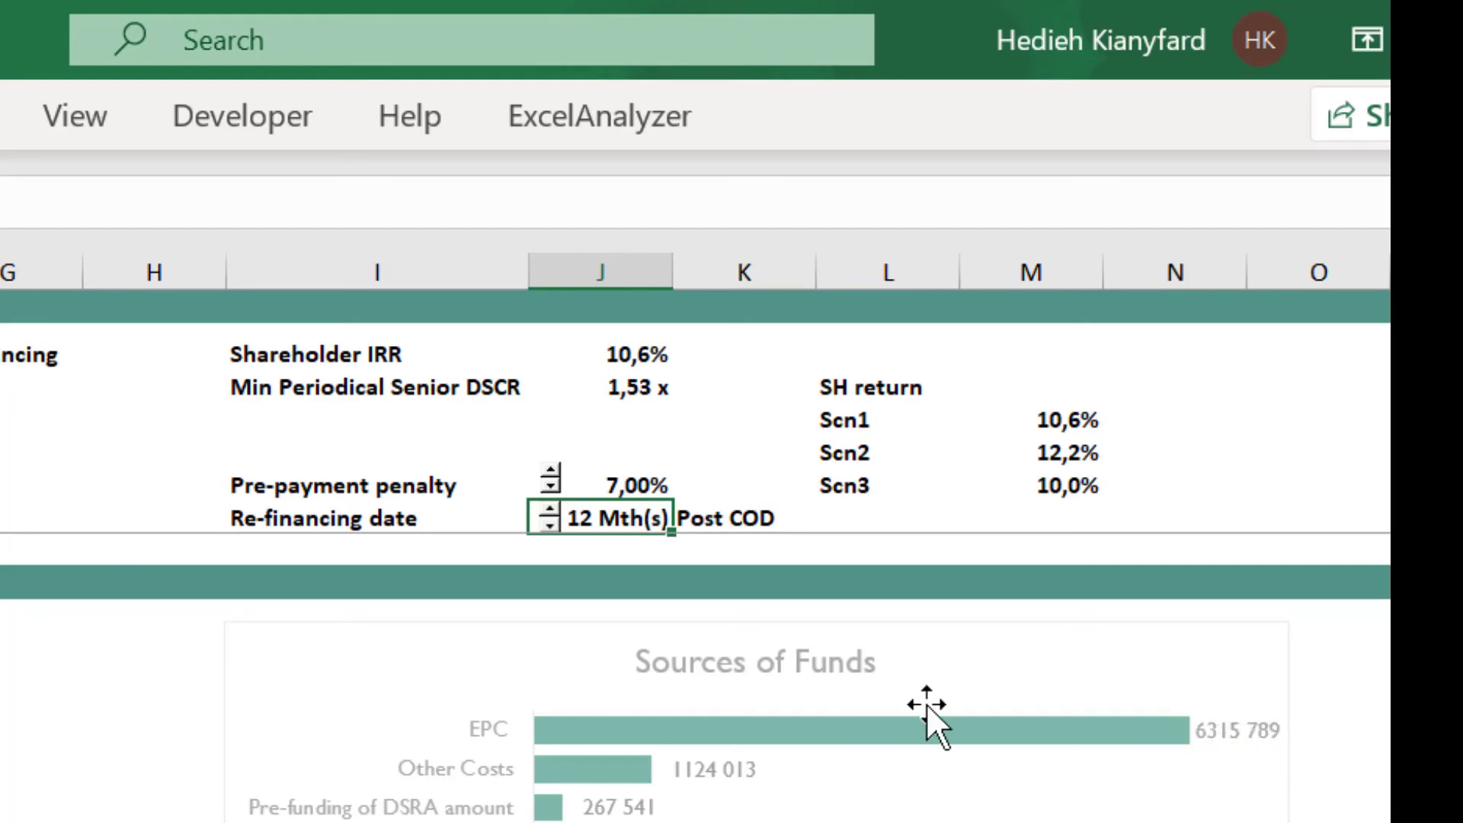
{"action": "left_click", "coordinate": [627, 486]}
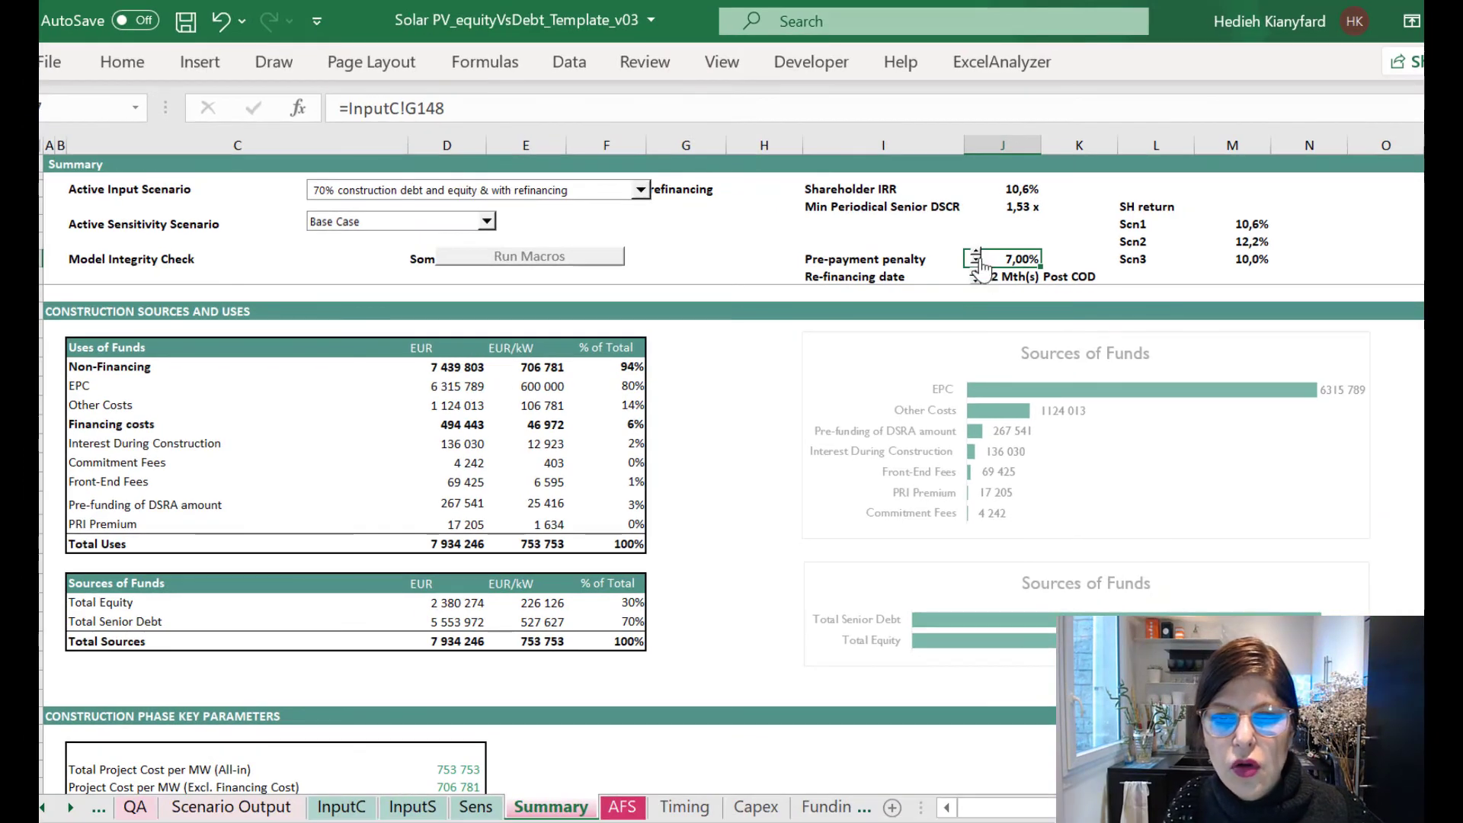
Set the pre-payment penalty back to 1% for the 70% construction debt scenario with refinancing.
{"action": "left_click", "coordinate": [976, 263]}
{"action": "left_click", "coordinate": [976, 263]}
{"action": "left_click", "coordinate": [976, 263]}
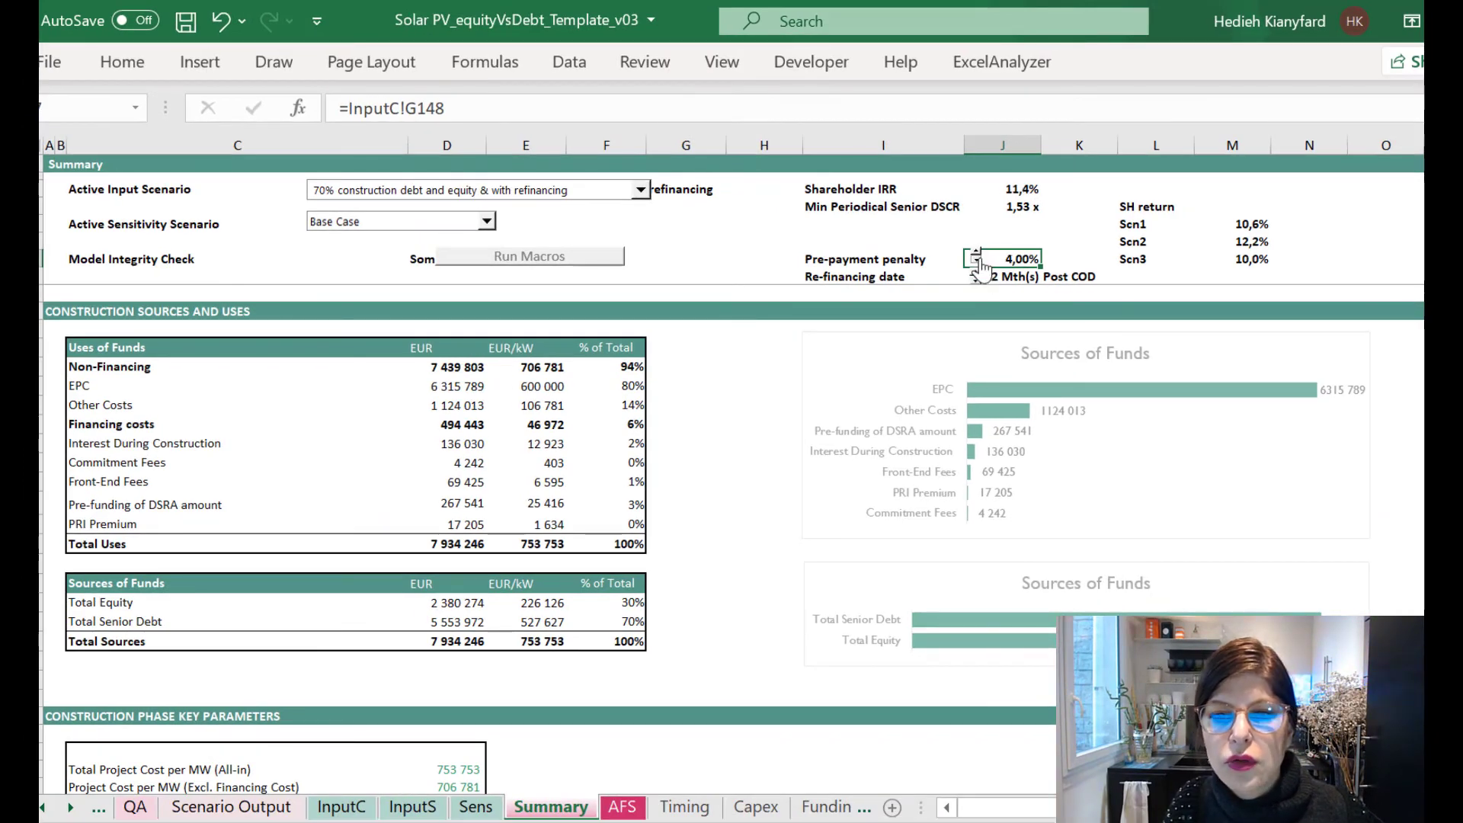
{"action": "left_click", "coordinate": [975, 263]}
{"action": "left_click", "coordinate": [976, 263]}
{"action": "left_click", "coordinate": [976, 263]}
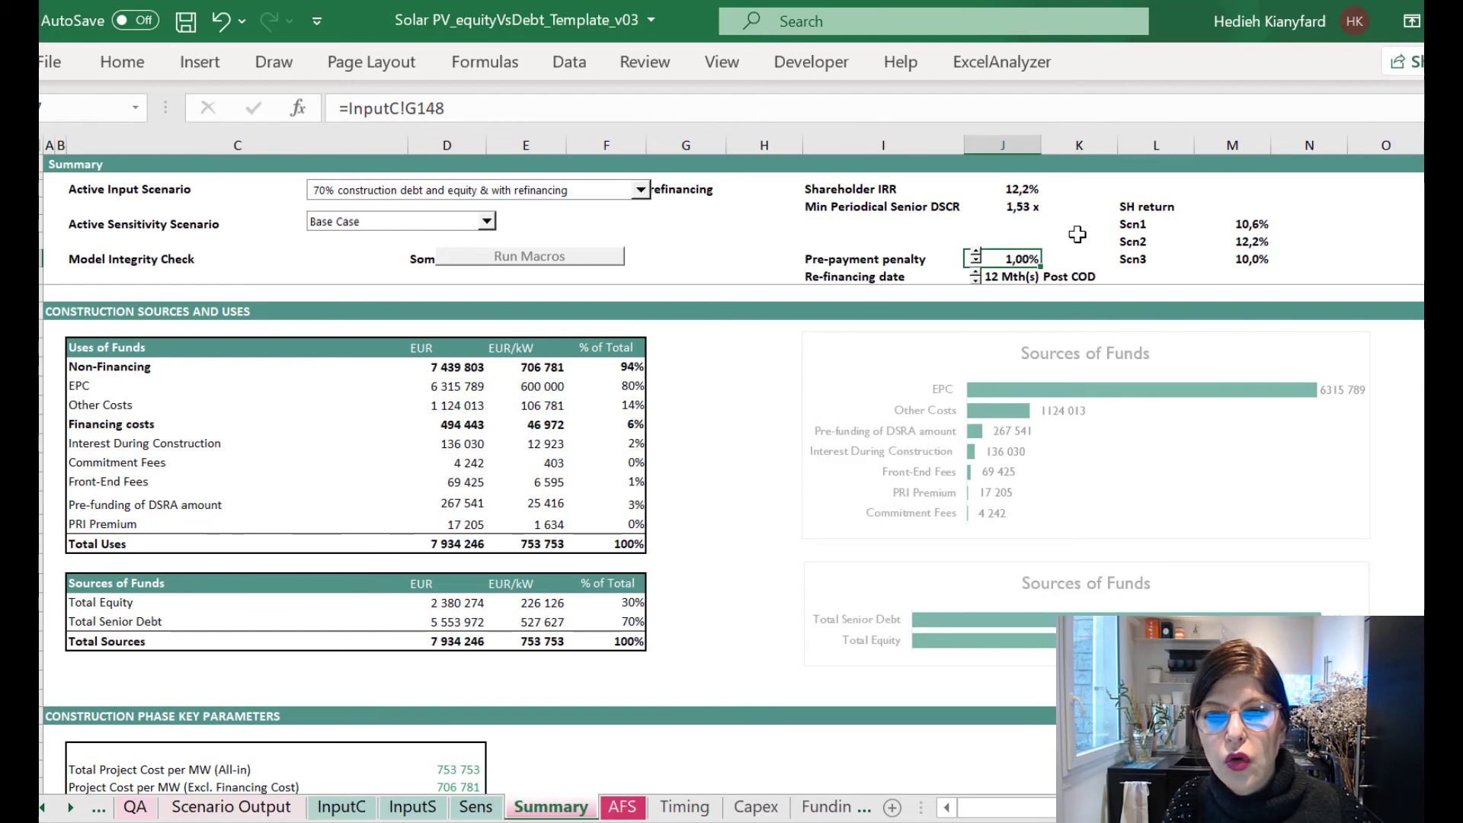
Set the active input scenario to "100% equity durin construction and refinancing" and check its recorded Scn3 shareholder return.
{"action": "left_click", "coordinate": [543, 198]}
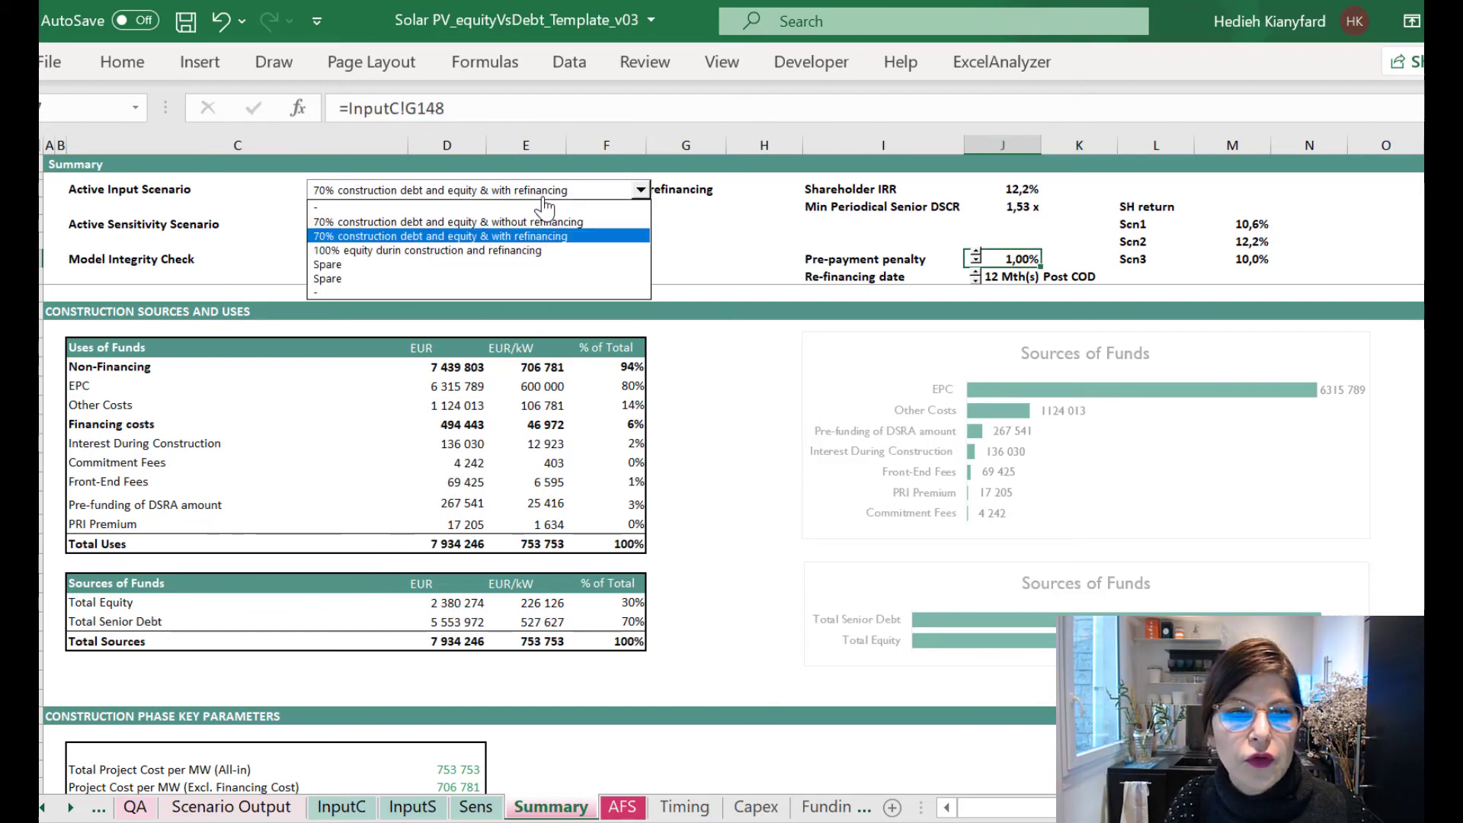
{"action": "left_click", "coordinate": [1254, 229]}
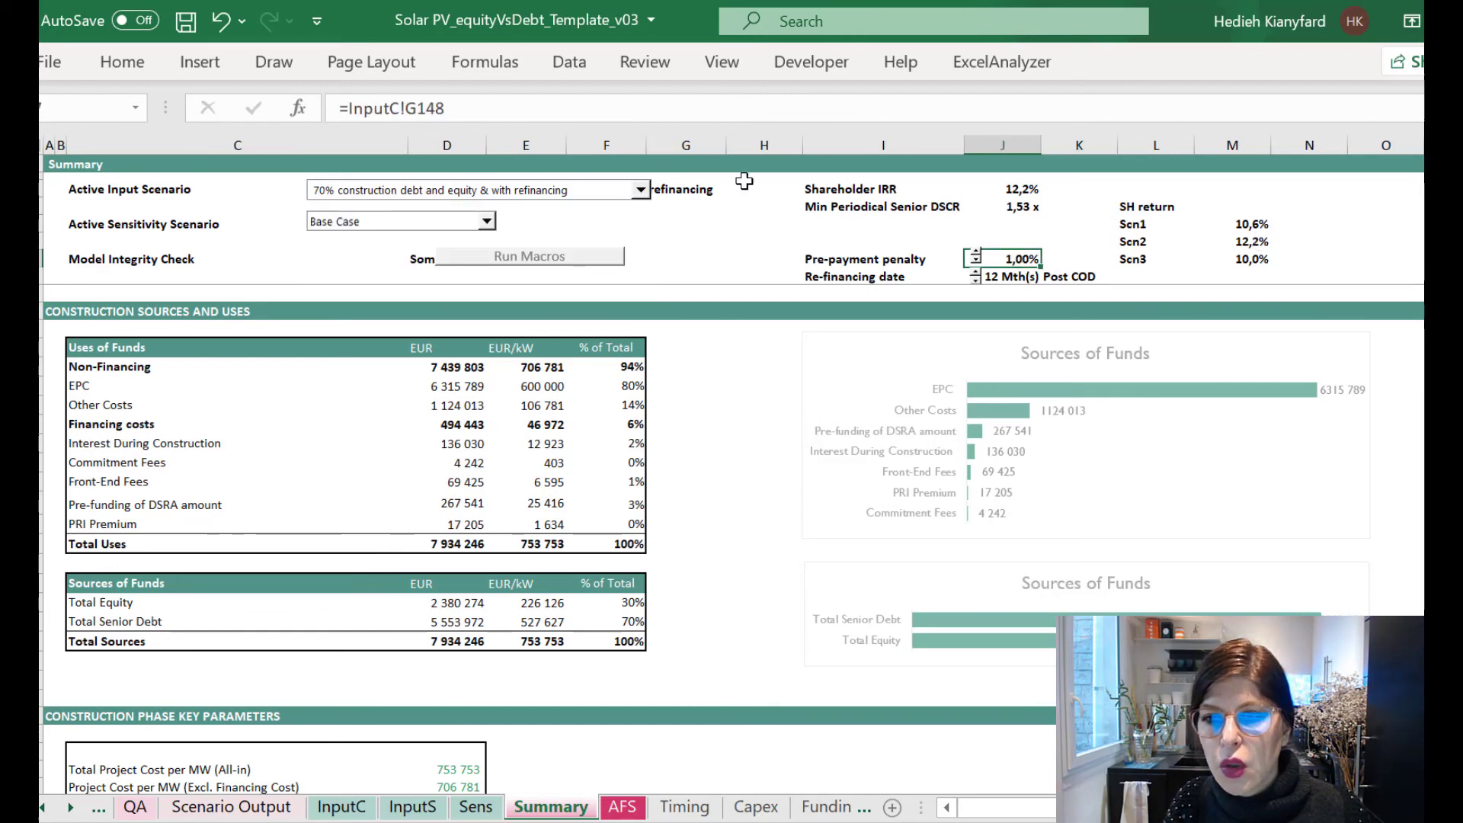
{"action": "left_click", "coordinate": [602, 195]}
{"action": "left_click", "coordinate": [617, 253]}
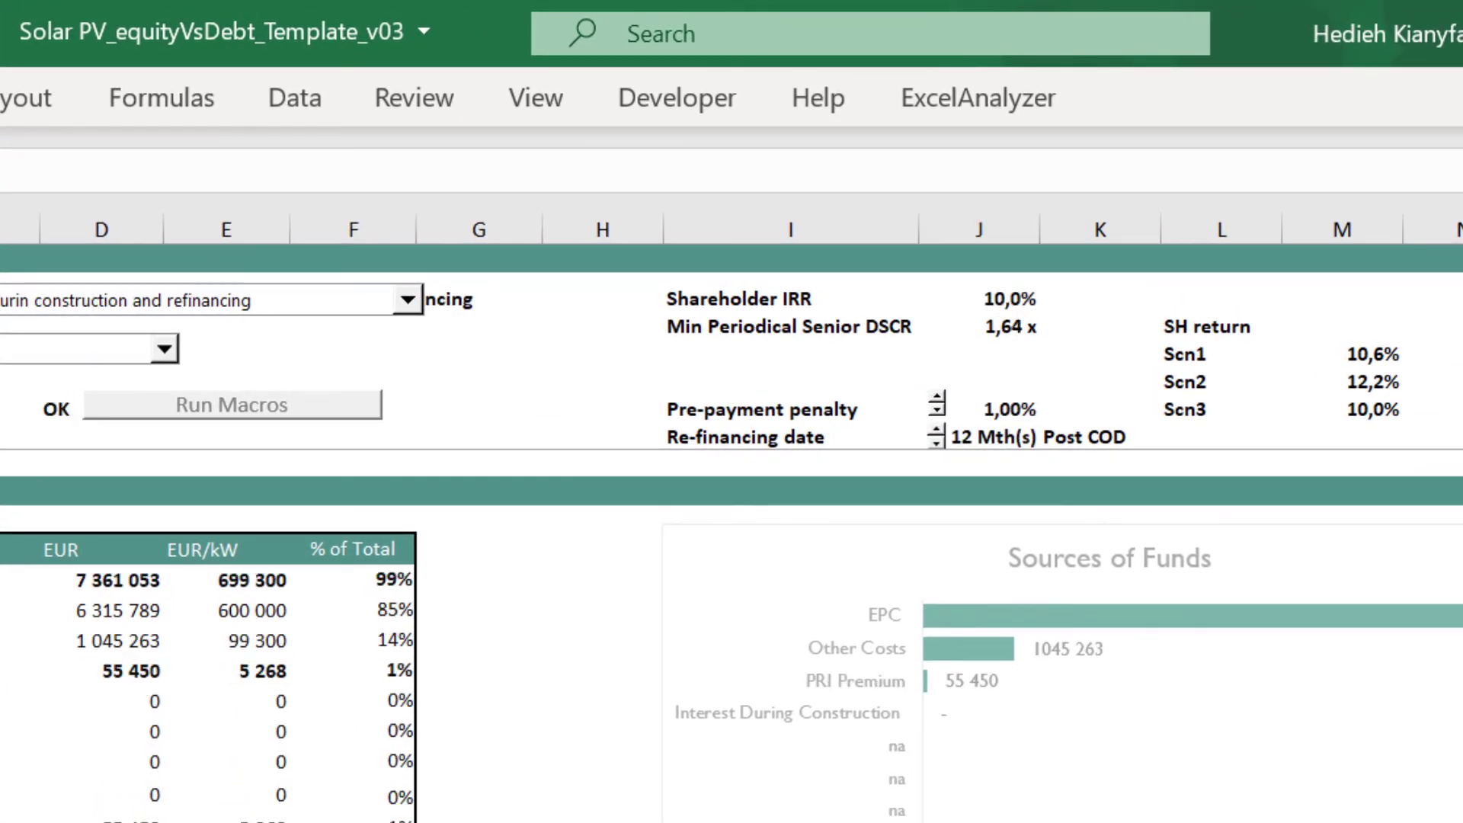
{"action": "left_click", "coordinate": [1370, 409]}
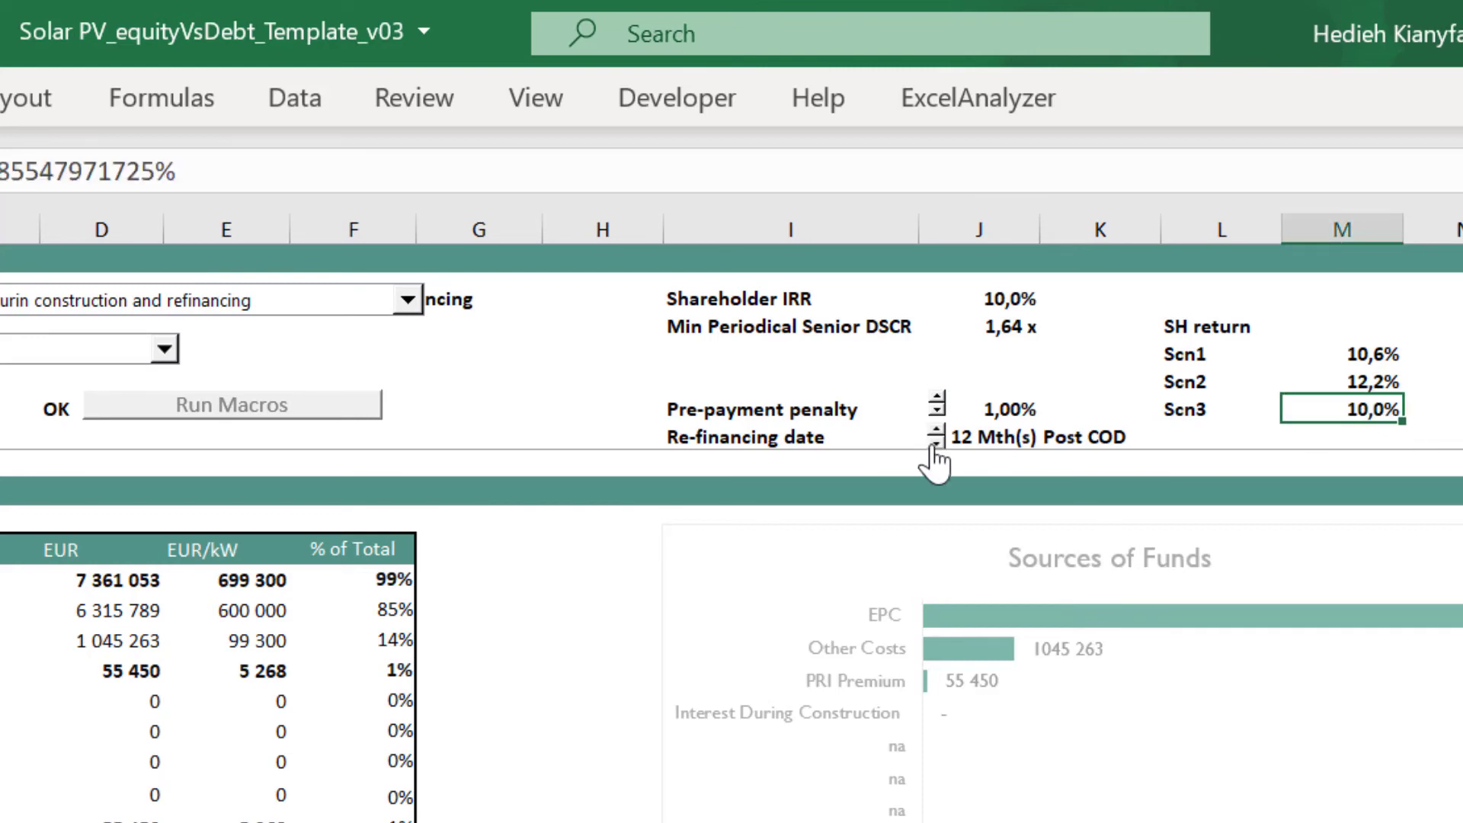
Bring the re-financing date on the Summary sheet forward to 0 months post COD for the 100% equity scenario.
{"action": "left_click", "coordinate": [934, 442]}
{"action": "left_click", "coordinate": [934, 443]}
{"action": "left_click", "coordinate": [933, 443]}
{"action": "left_click", "coordinate": [934, 443]}
{"action": "left_click", "coordinate": [934, 443]}
{"action": "left_click", "coordinate": [934, 442]}
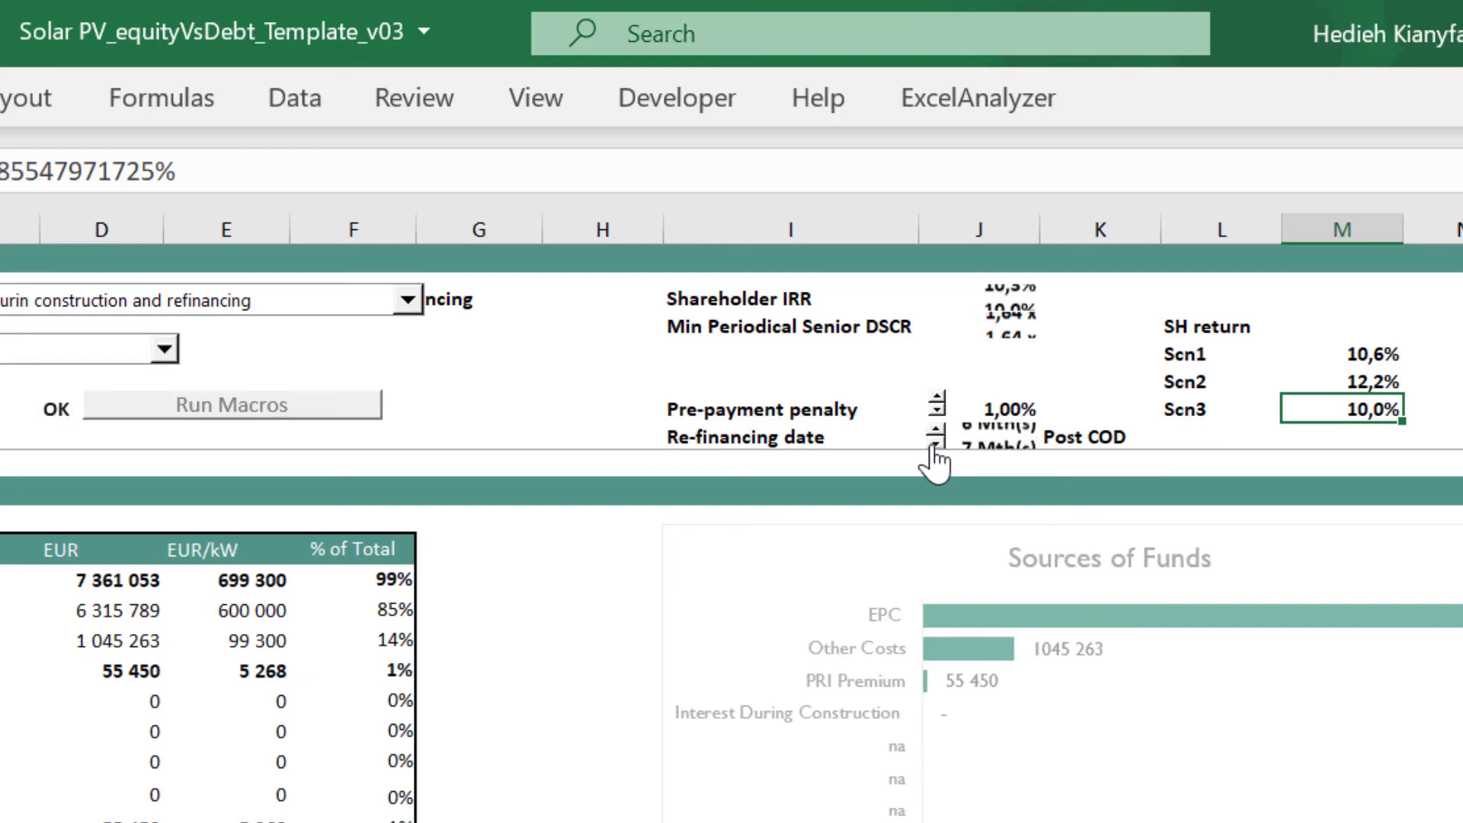
{"action": "left_click", "coordinate": [934, 442]}
{"action": "left_click", "coordinate": [934, 443]}
{"action": "left_click", "coordinate": [934, 442]}
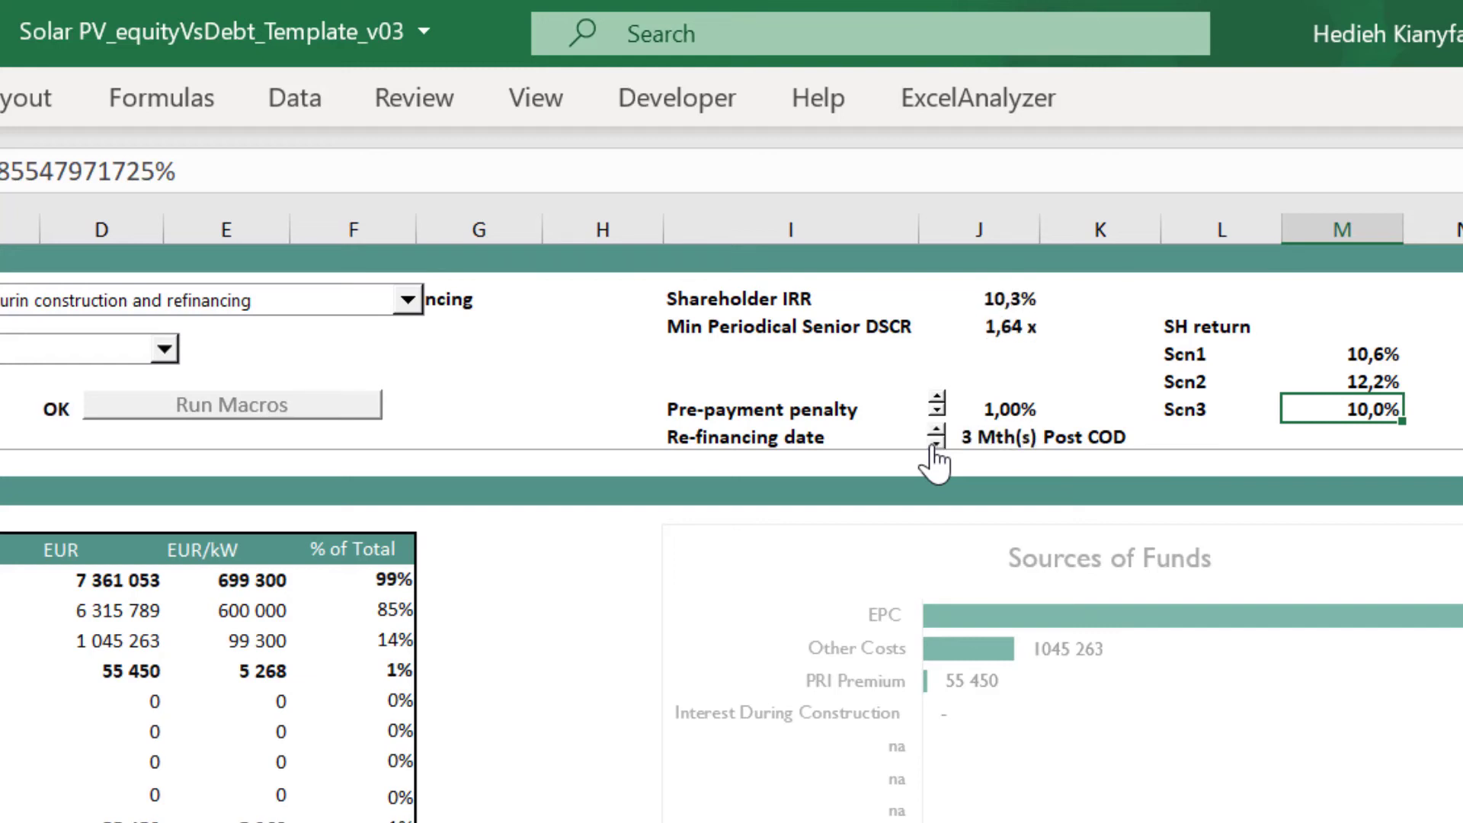
{"action": "left_click", "coordinate": [934, 443]}
{"action": "left_click", "coordinate": [934, 442]}
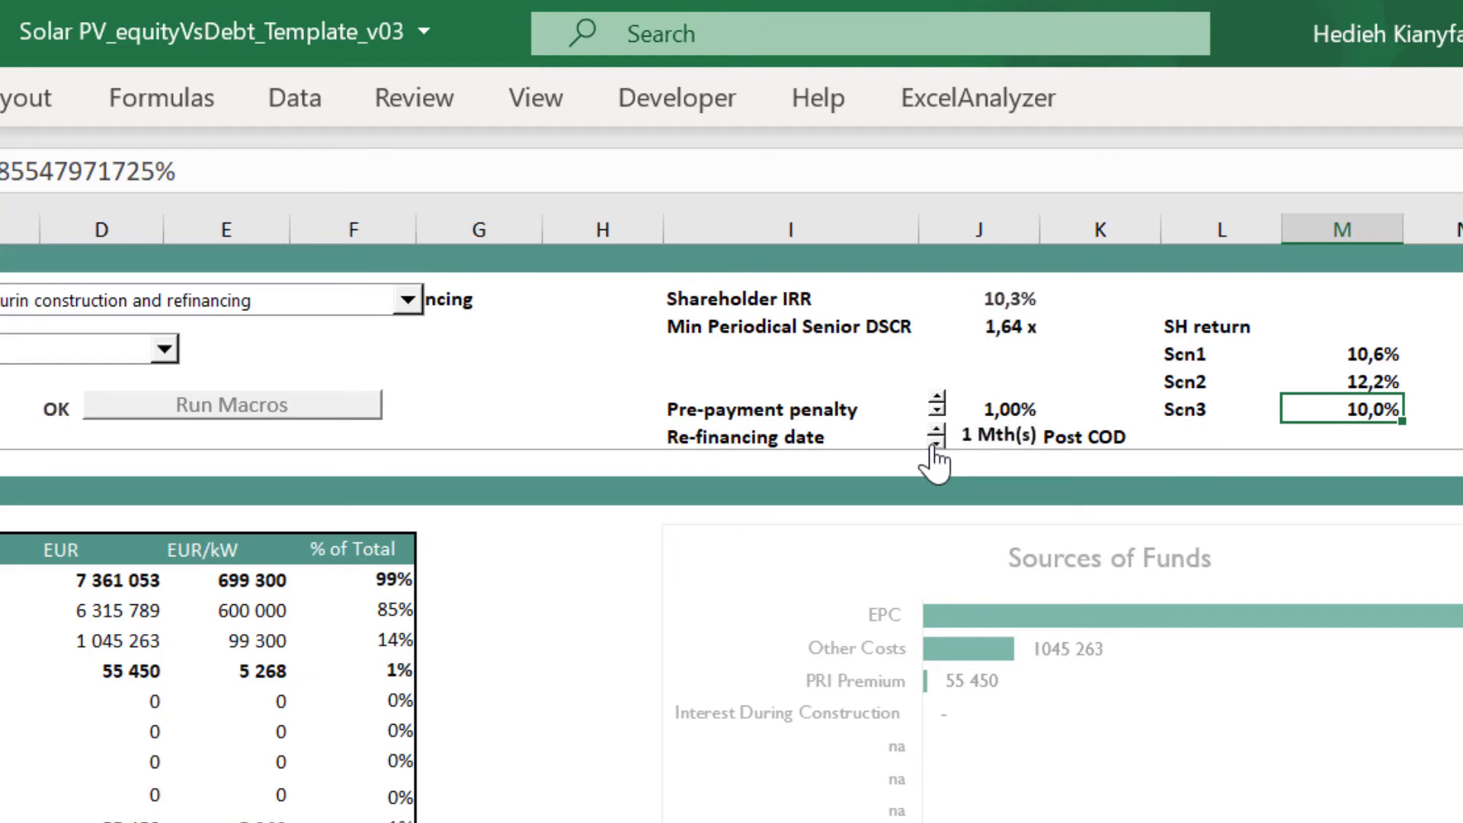
{"action": "left_click", "coordinate": [934, 443]}
Compare the Shareholder IRR at the new re-financing date with the Scn1 and Scn2 returns, and review the minimum periodical senior DSCR.
{"action": "left_click", "coordinate": [984, 298]}
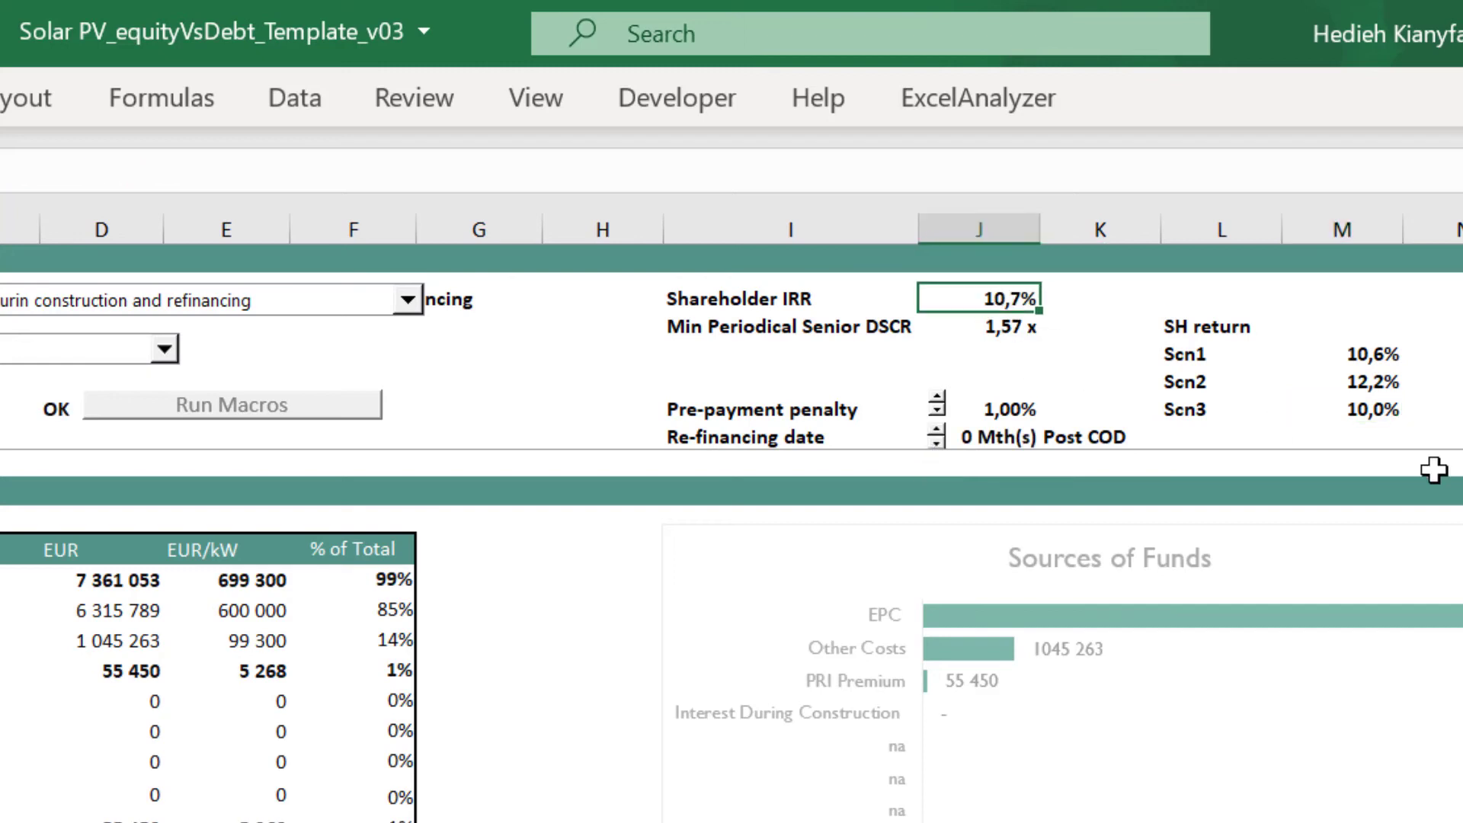
{"action": "left_click_drag", "start_coordinate": [750, 440], "coordinate": [1013, 445]}
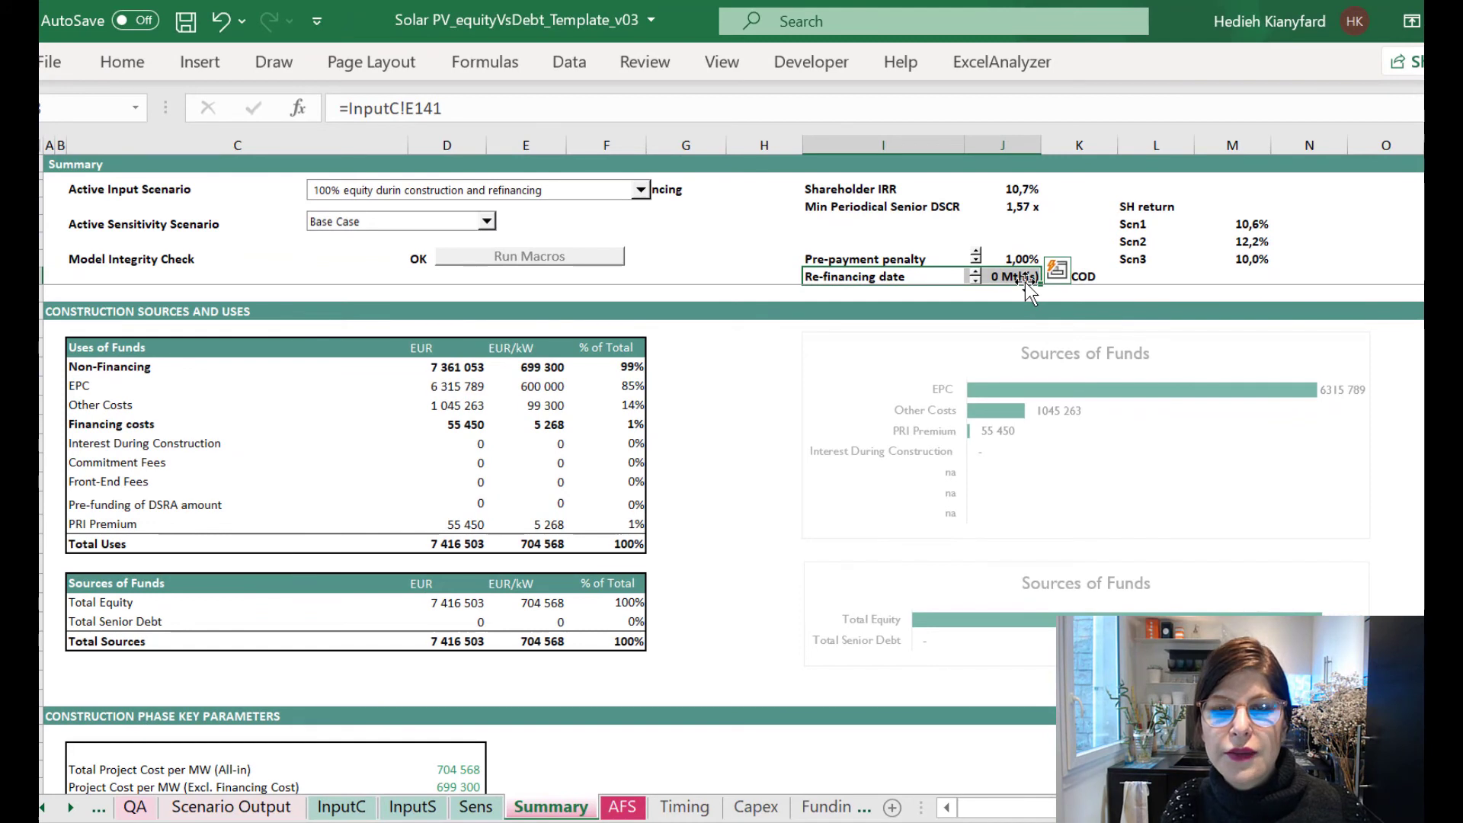
{"action": "left_click", "coordinate": [1011, 192]}
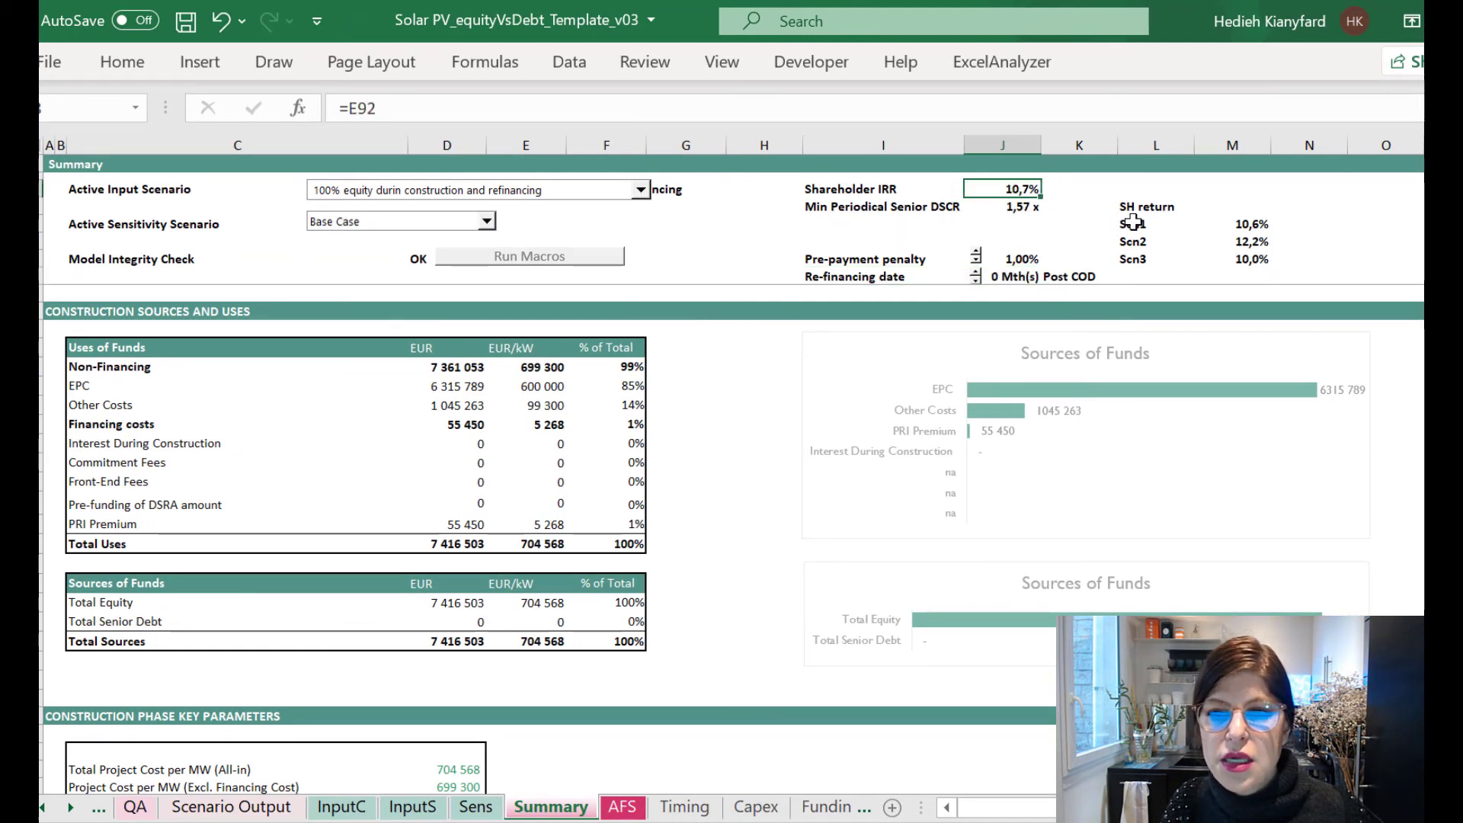
{"action": "left_click_drag", "start_coordinate": [1136, 223], "coordinate": [1245, 225]}
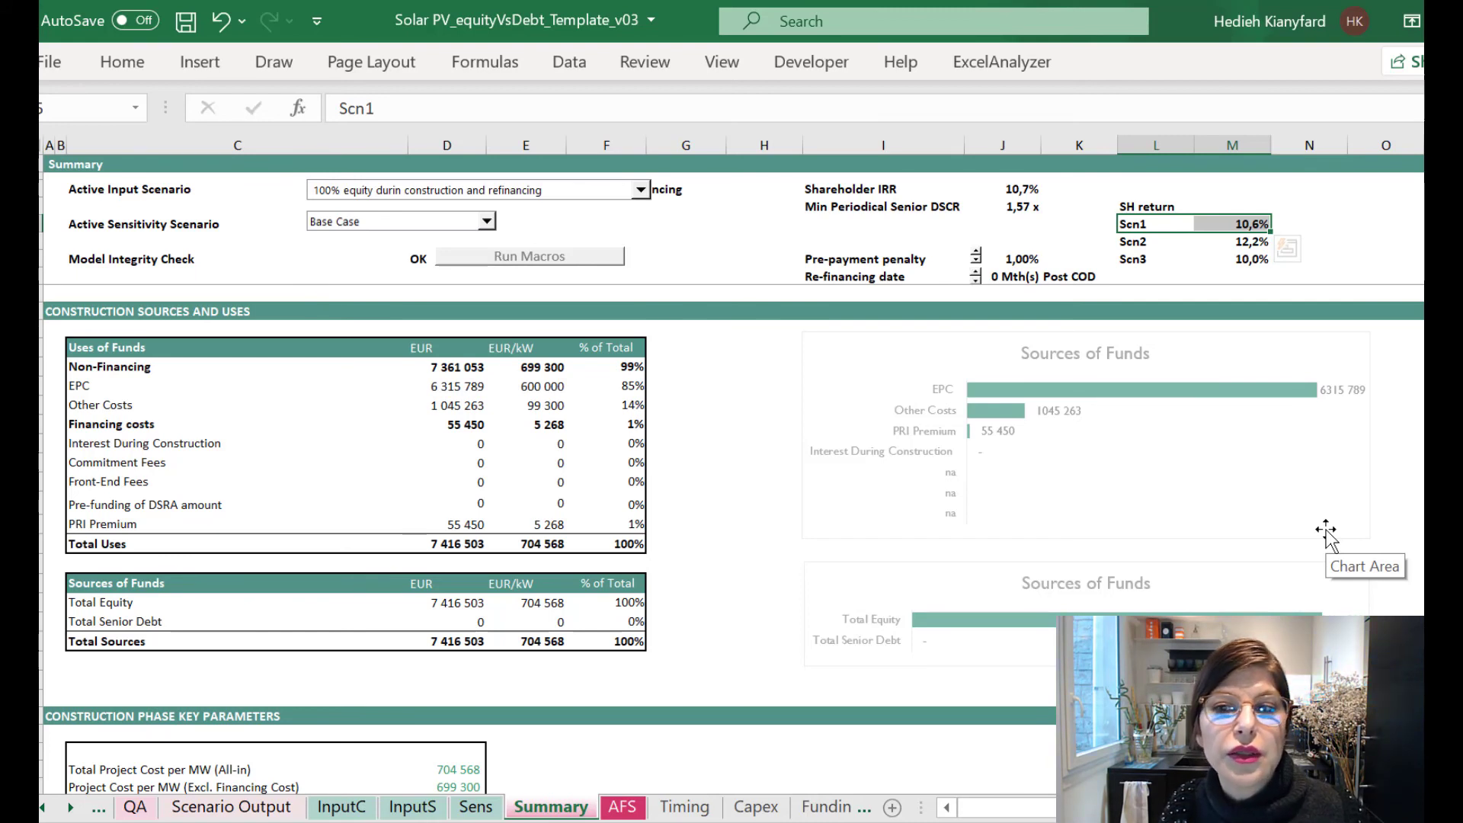
{"action": "left_click", "coordinate": [880, 207]}
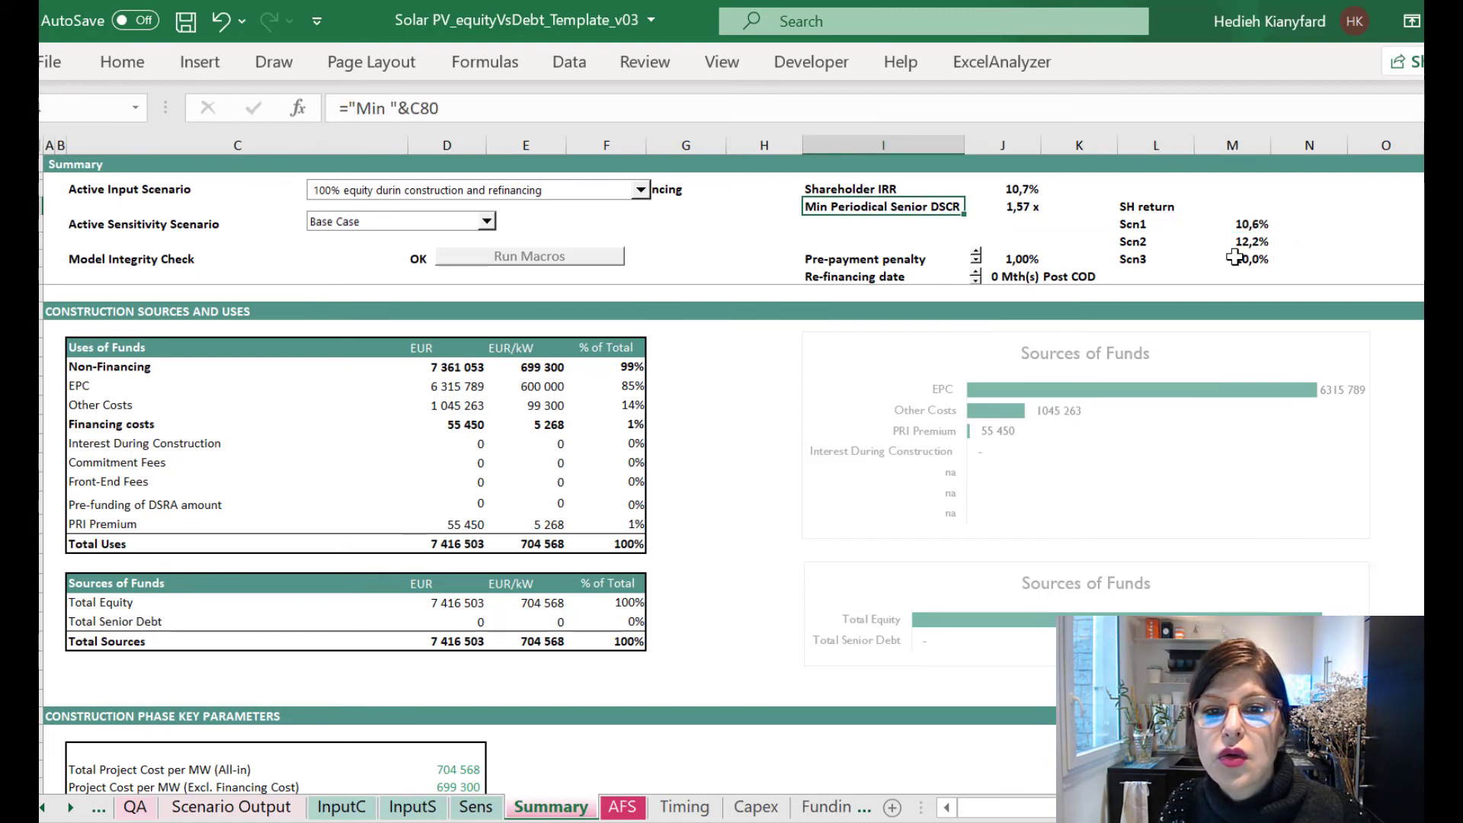
{"action": "left_click", "coordinate": [1228, 241]}
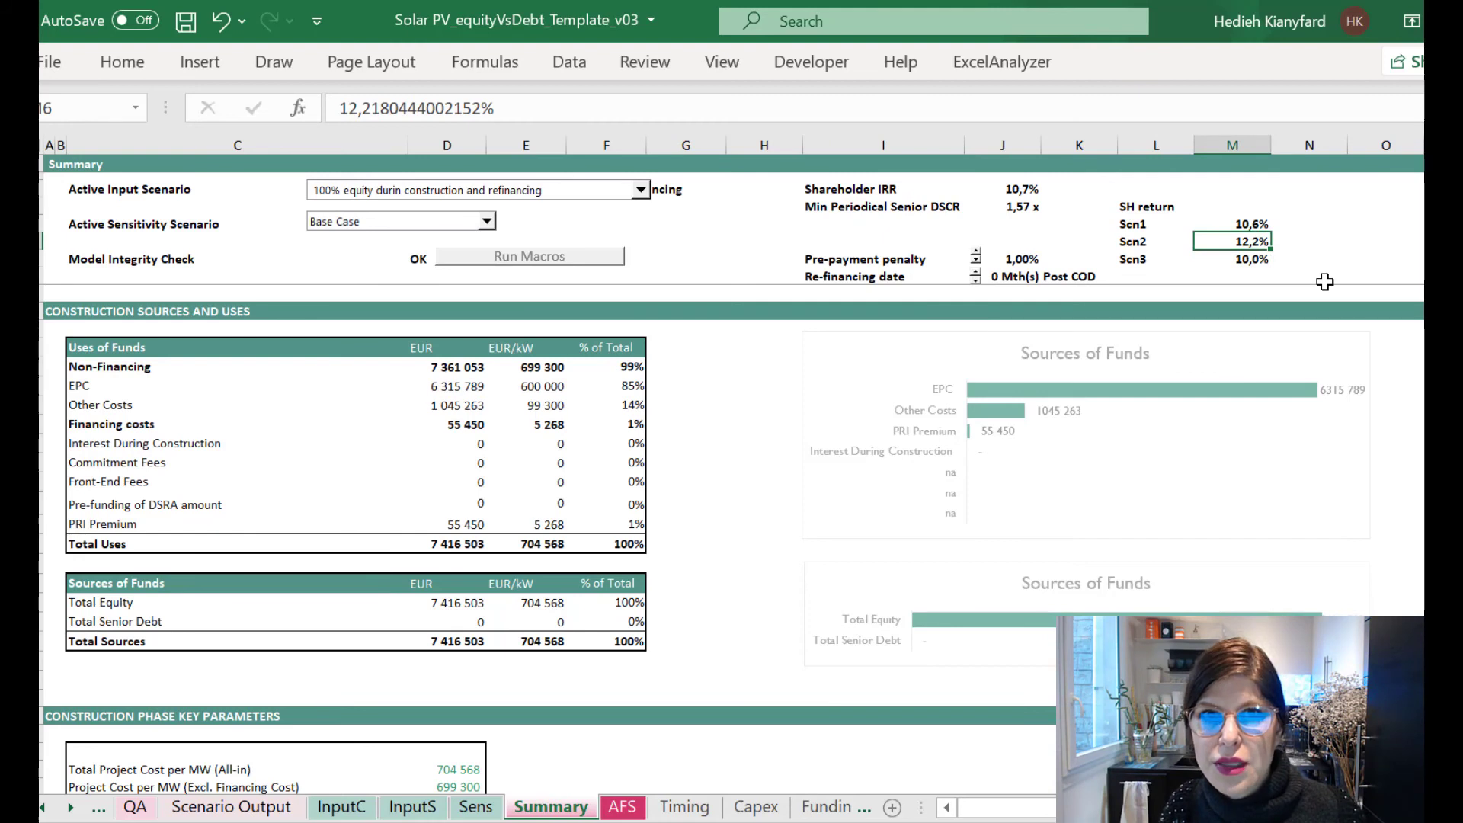
Set the active input scenario to "70% construction debt and equity & without refinancing" and check its Shareholder IRR.
{"action": "left_click", "coordinate": [556, 193]}
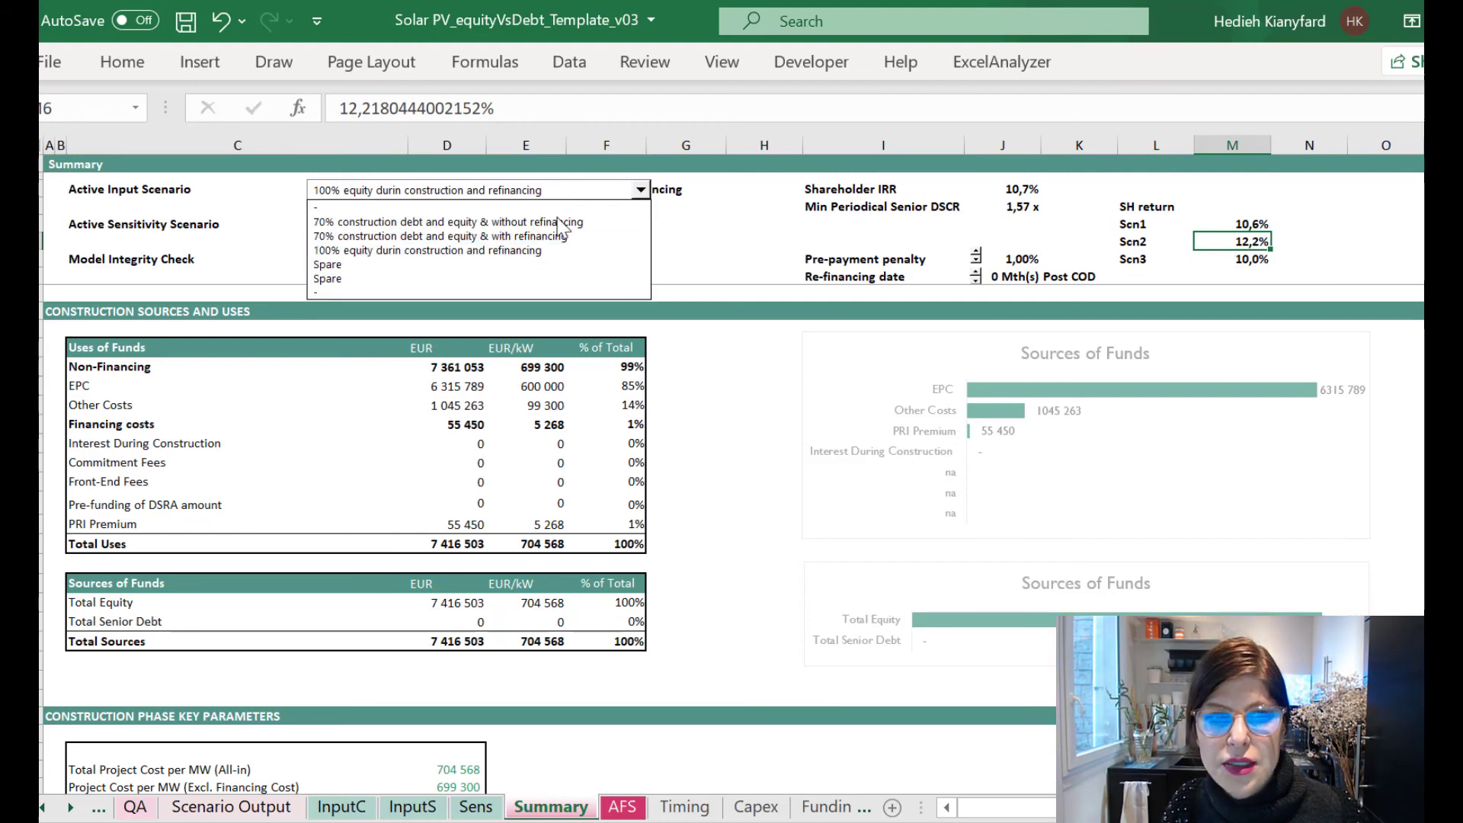
{"action": "left_click", "coordinate": [559, 222]}
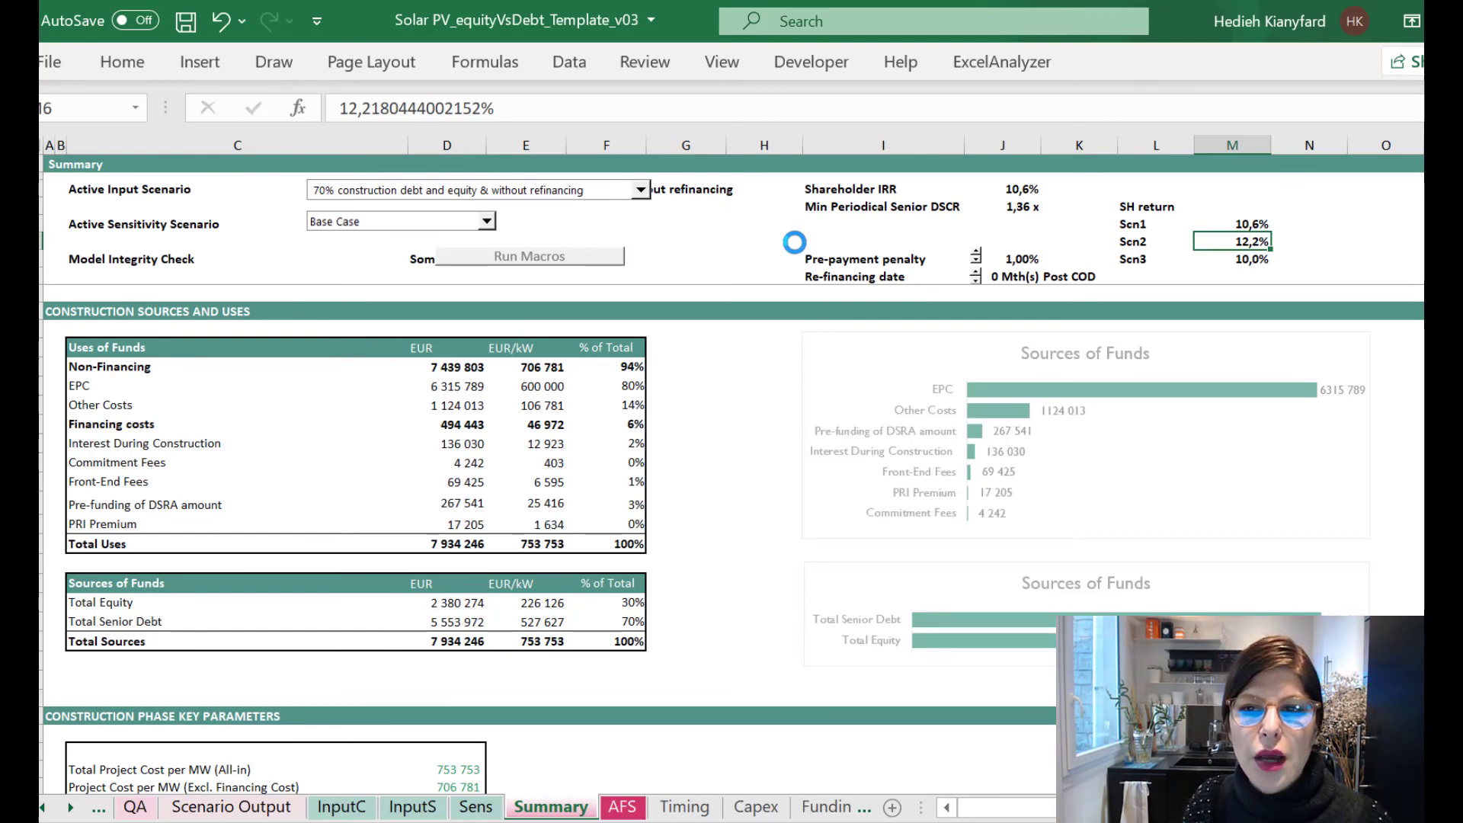
{"action": "left_click_drag", "start_coordinate": [846, 190], "coordinate": [1020, 189]}
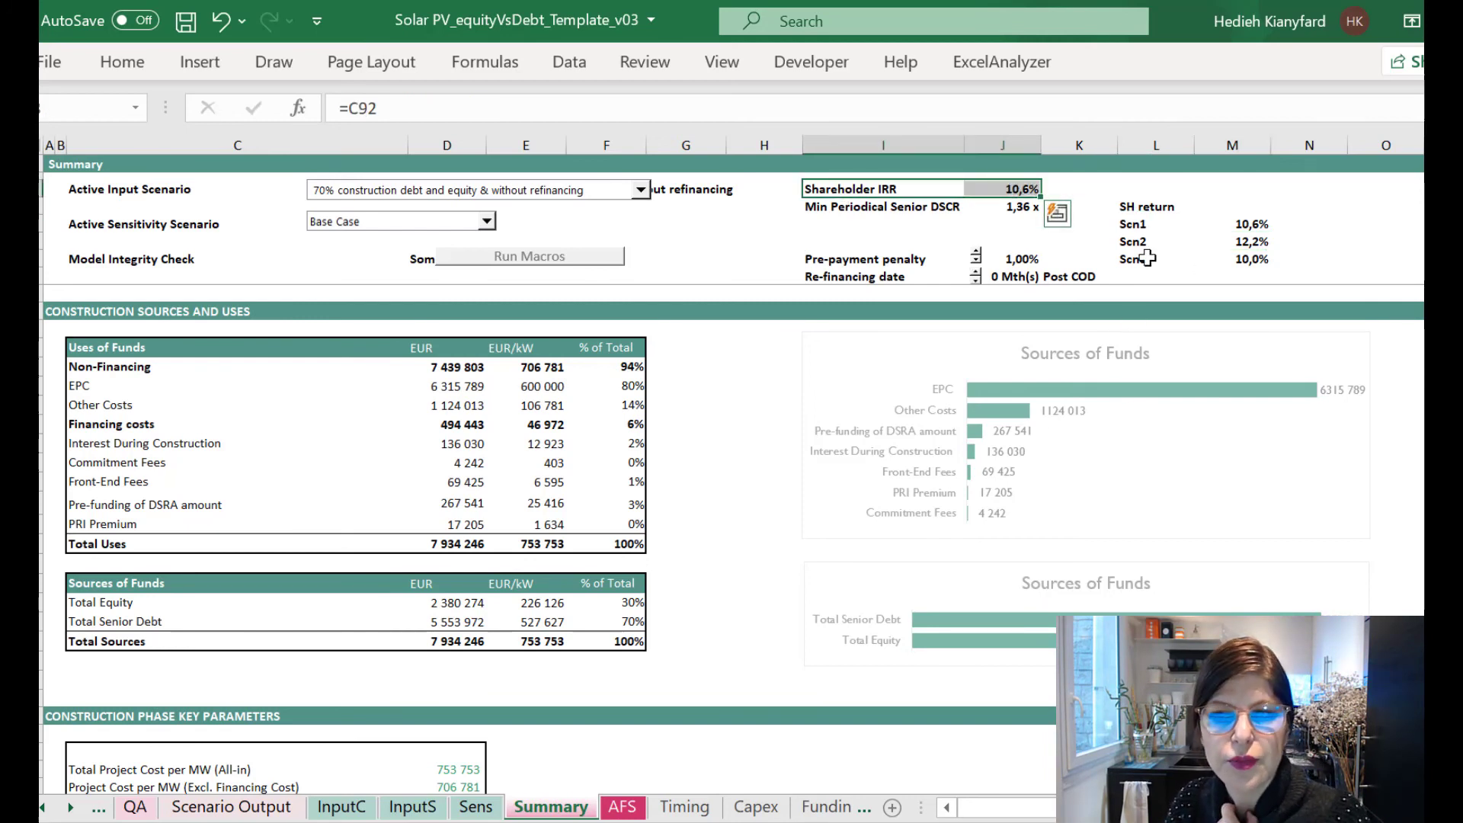
Compare the recorded Scn3 shareholder return with the Scn1 return in the SH return list.
{"action": "left_click_drag", "start_coordinate": [1146, 259], "coordinate": [1336, 264]}
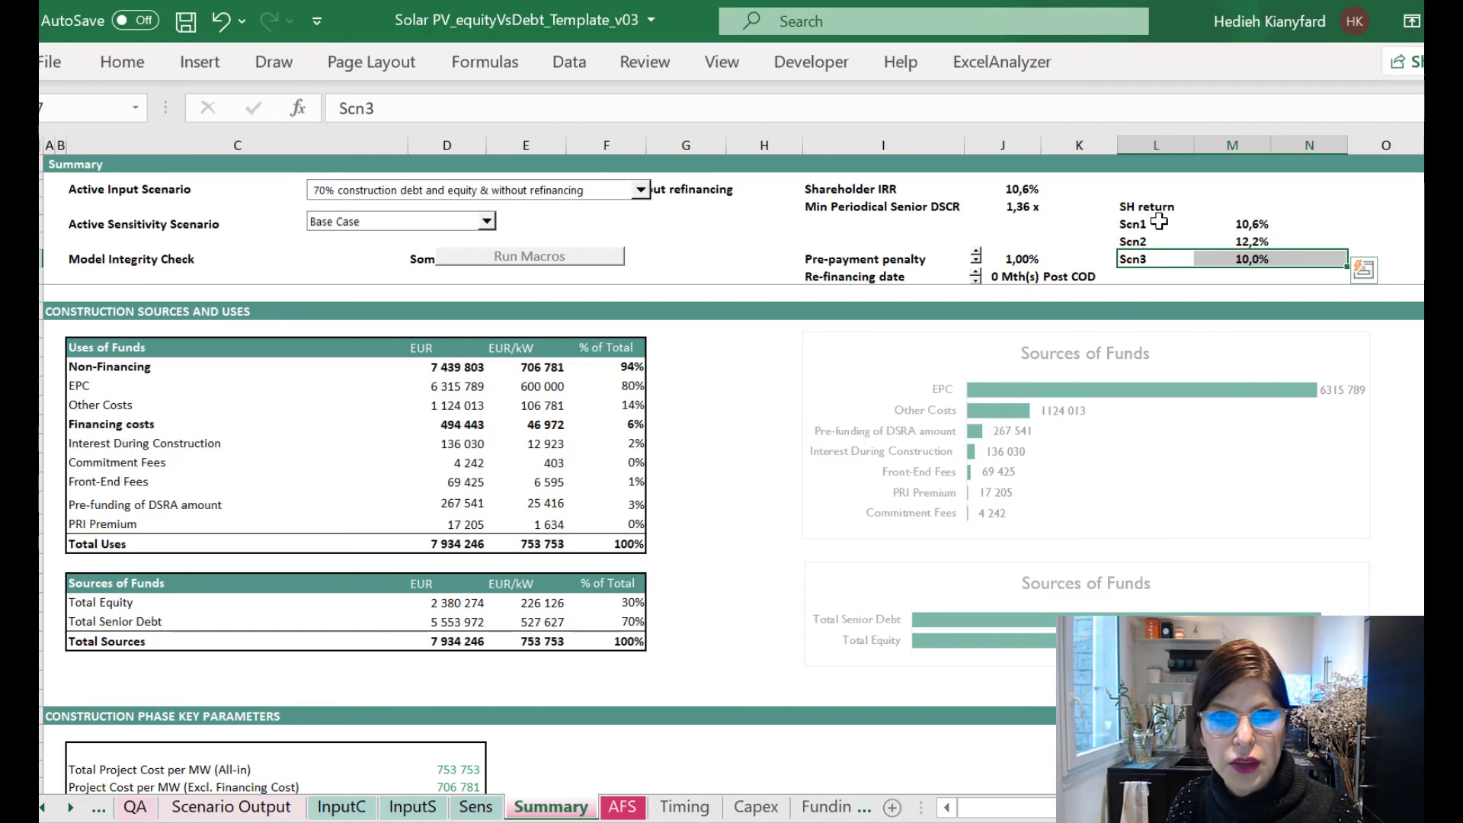
{"action": "left_click_drag", "start_coordinate": [1155, 223], "coordinate": [1249, 224]}
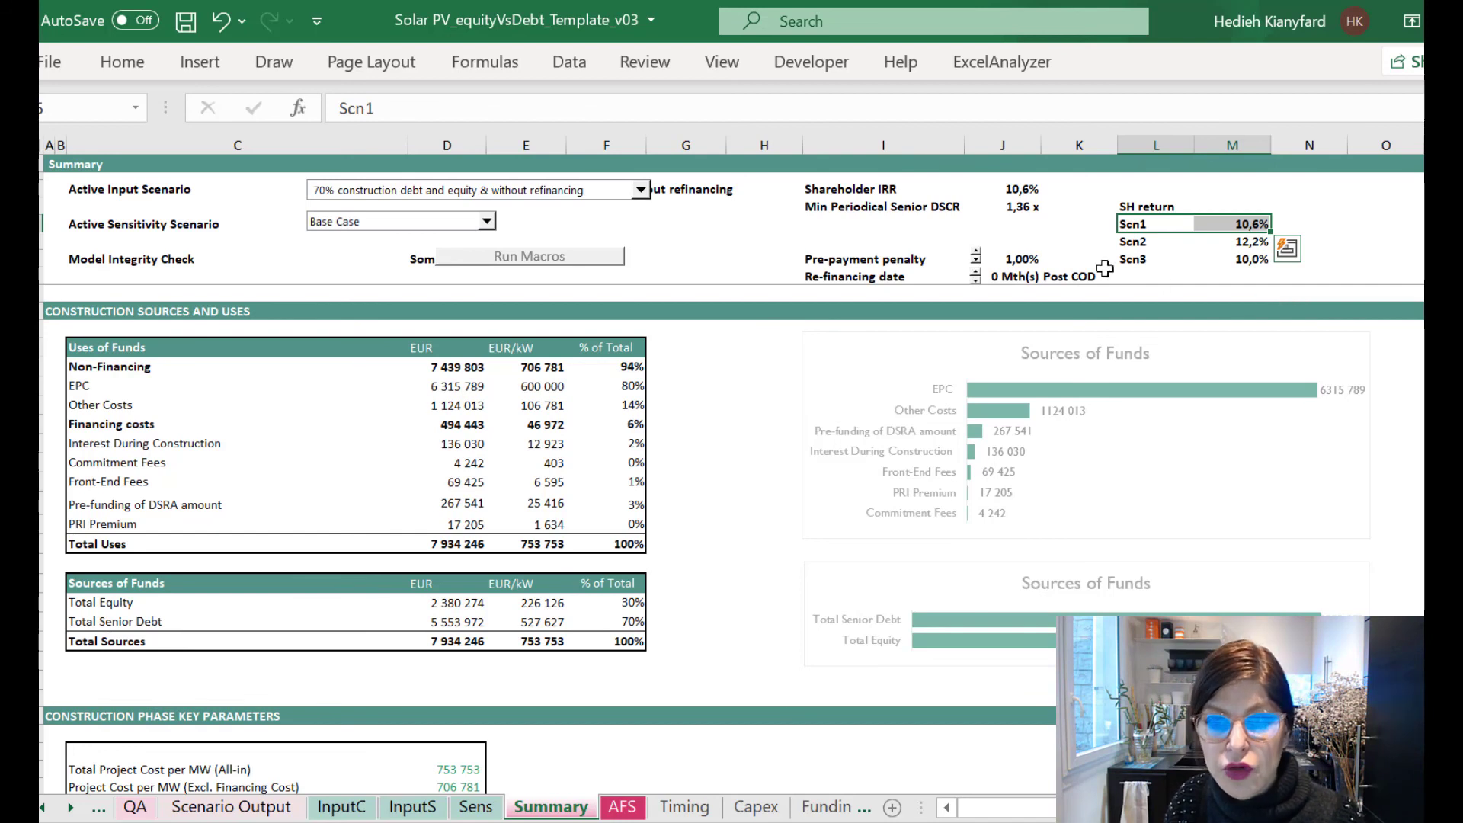
{"action": "left_click_drag", "start_coordinate": [1131, 260], "coordinate": [1235, 263]}
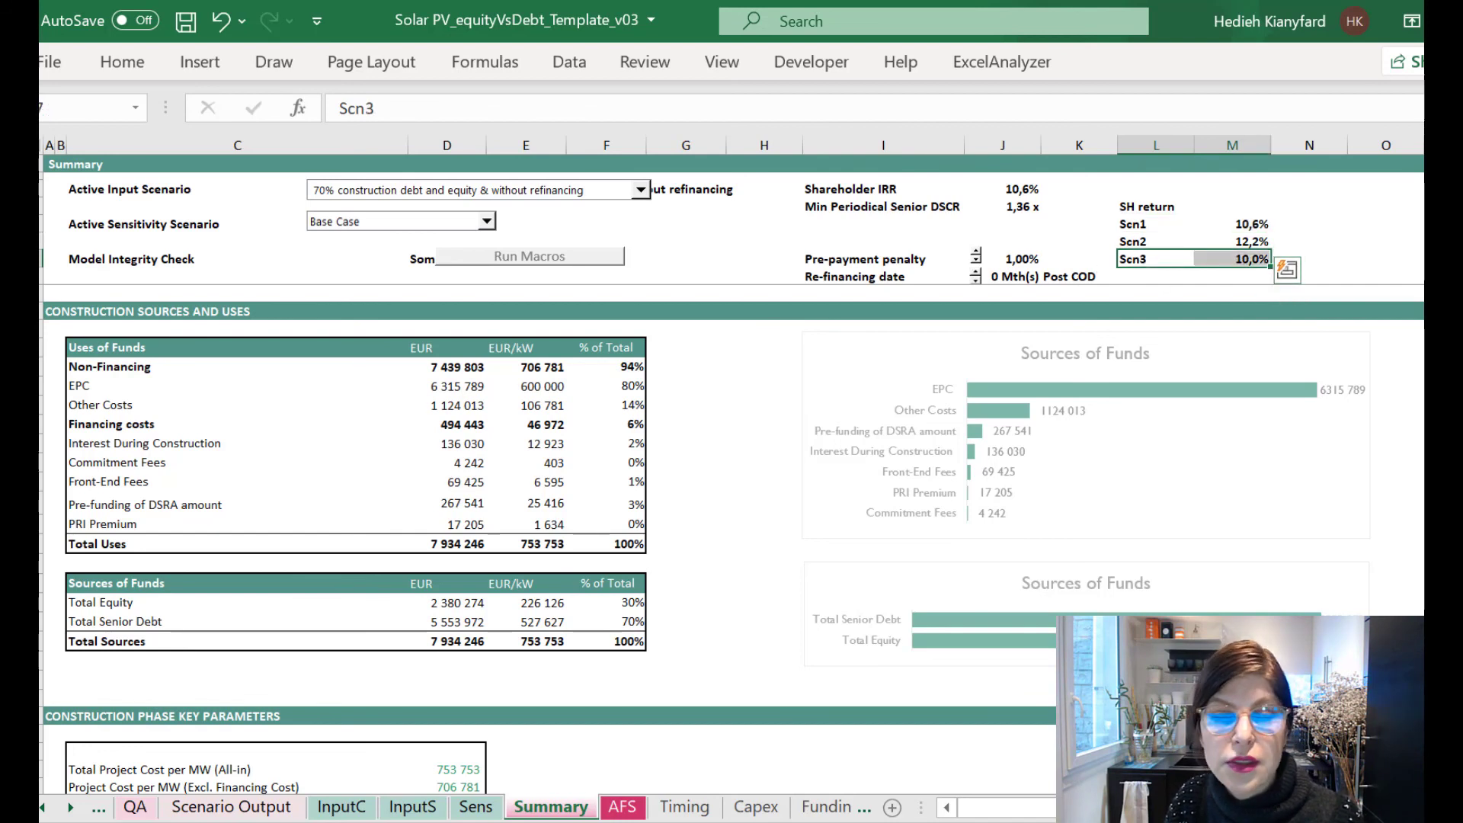